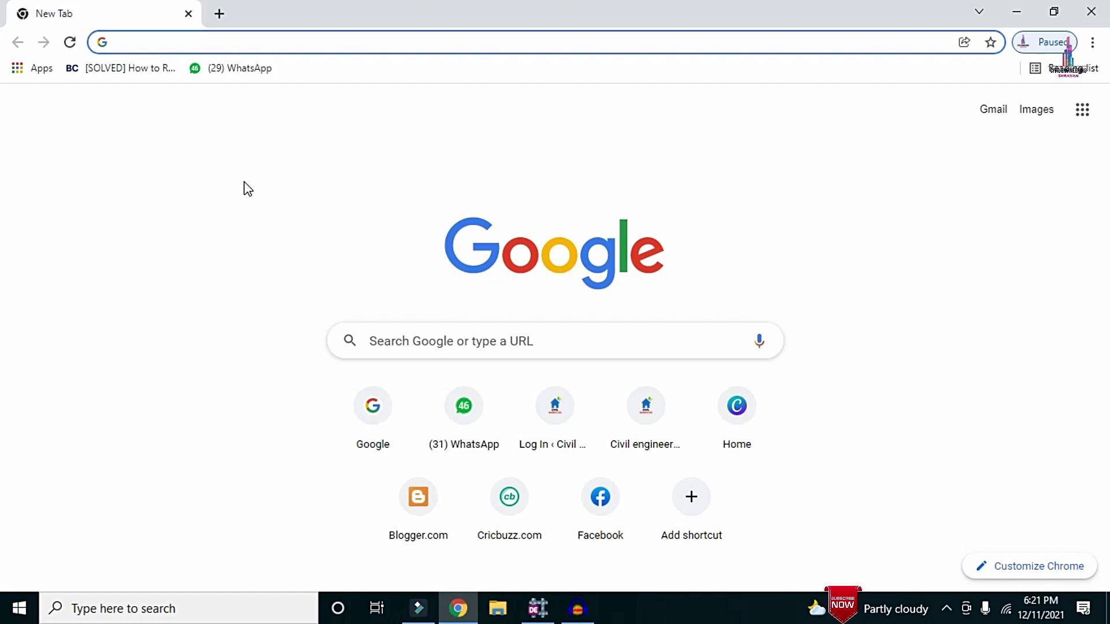
- Open the website civilbasics123.com and look through the latest posts on its home page
type("civilbasics123.com")
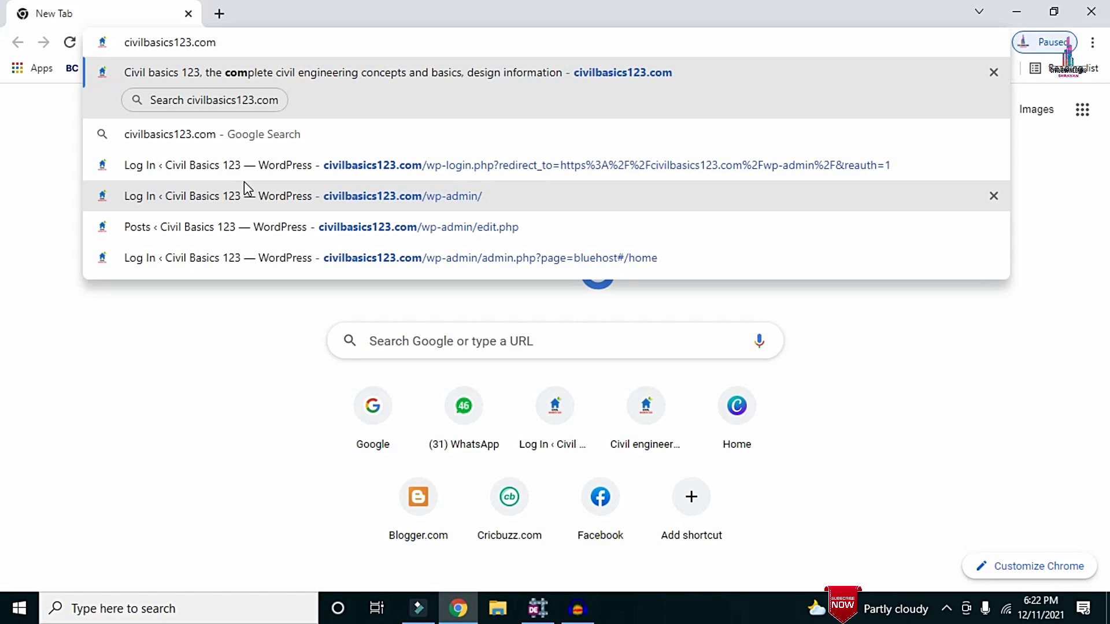
key("Return")
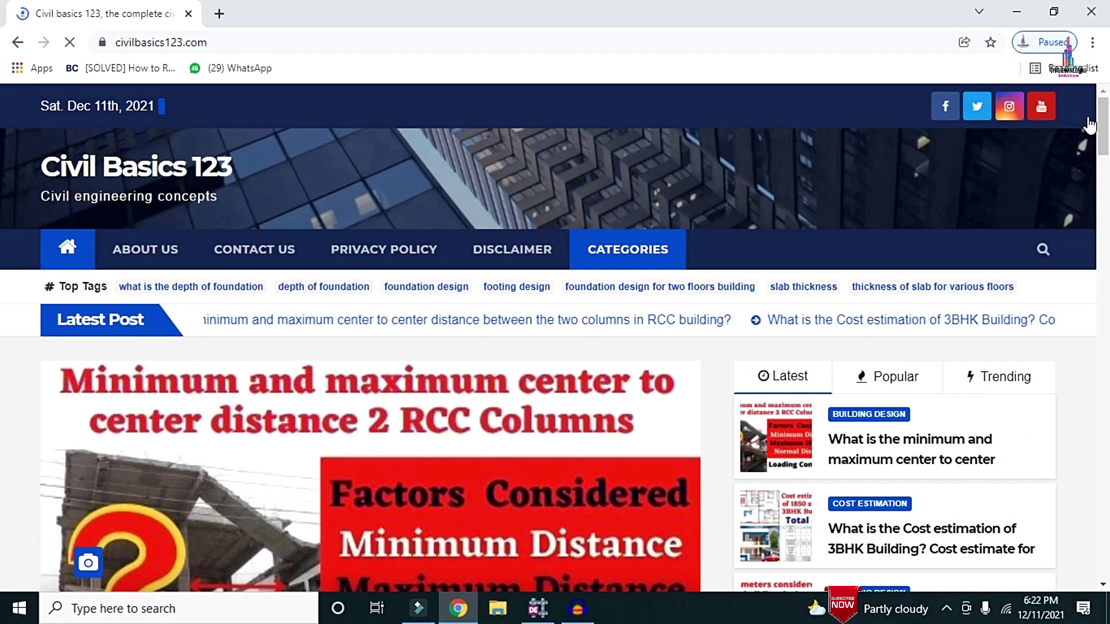
scroll(1, 154, "down", 2)
scroll(2, 154, "down", 2)
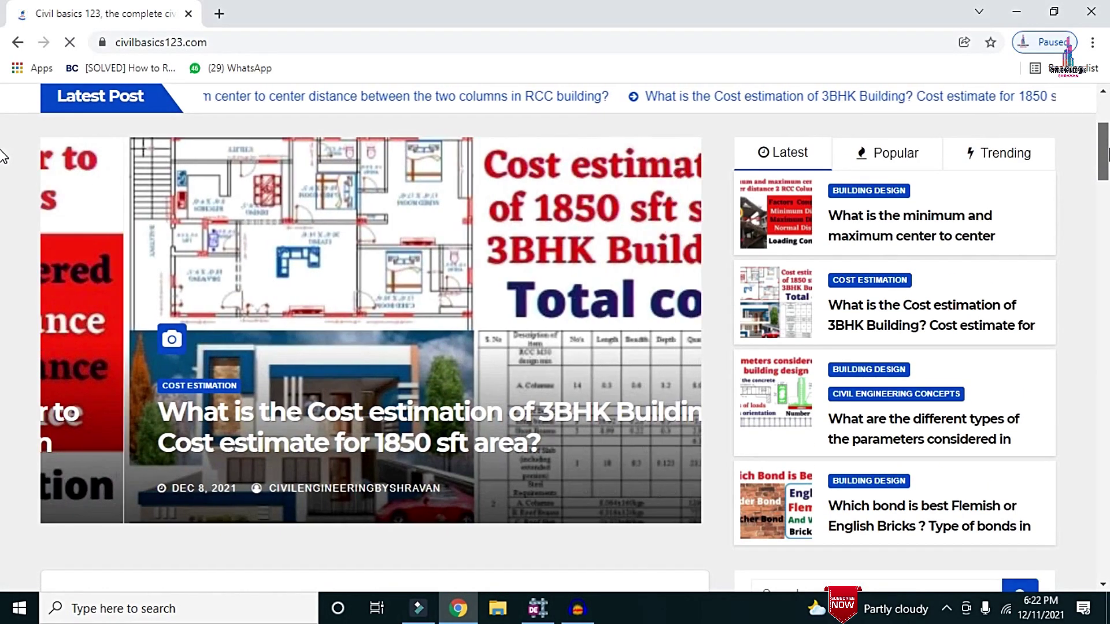
scroll(5, 173, "down", 6)
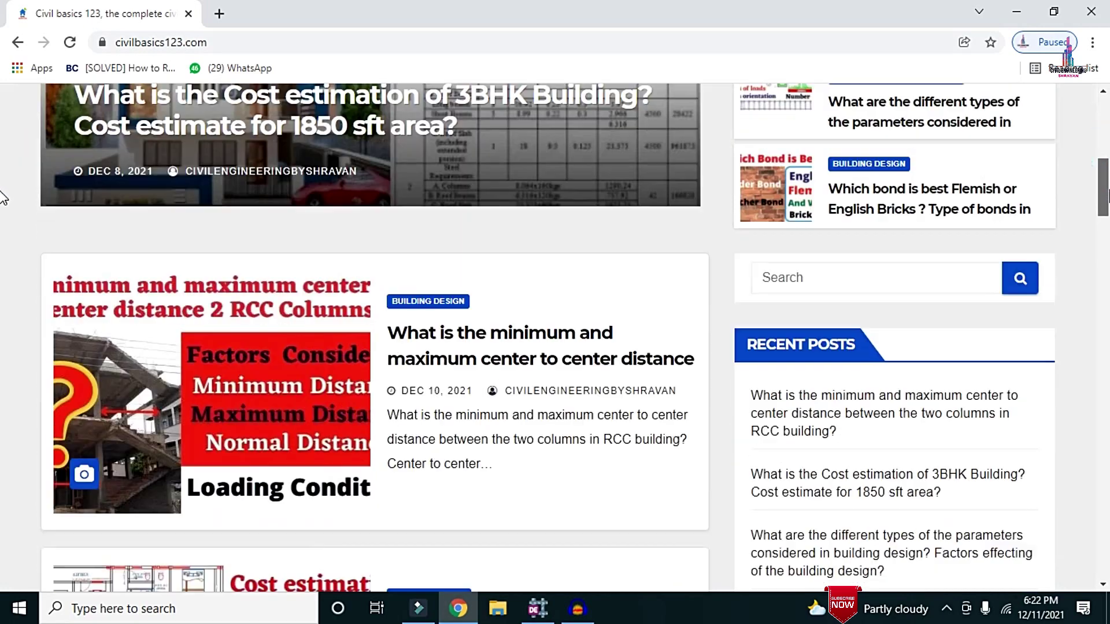
- Open the article on minimum and maximum center to center distance between two RCC columns and skim its sections
left_click(501, 324)
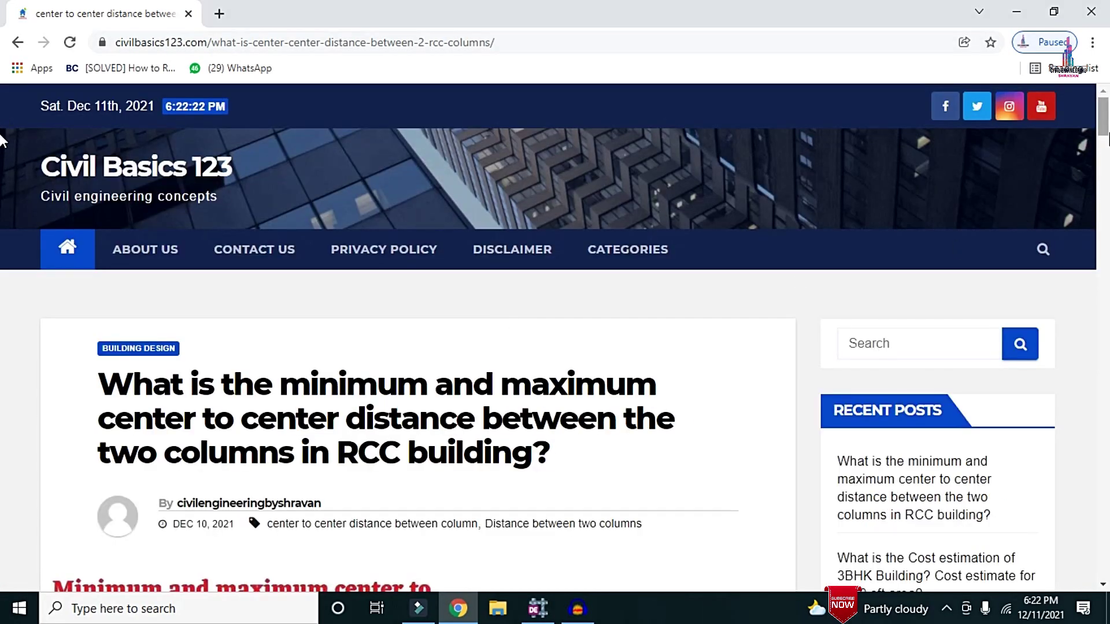
scroll(2, 168, "down", 8)
scroll(3, 168, "down", 20)
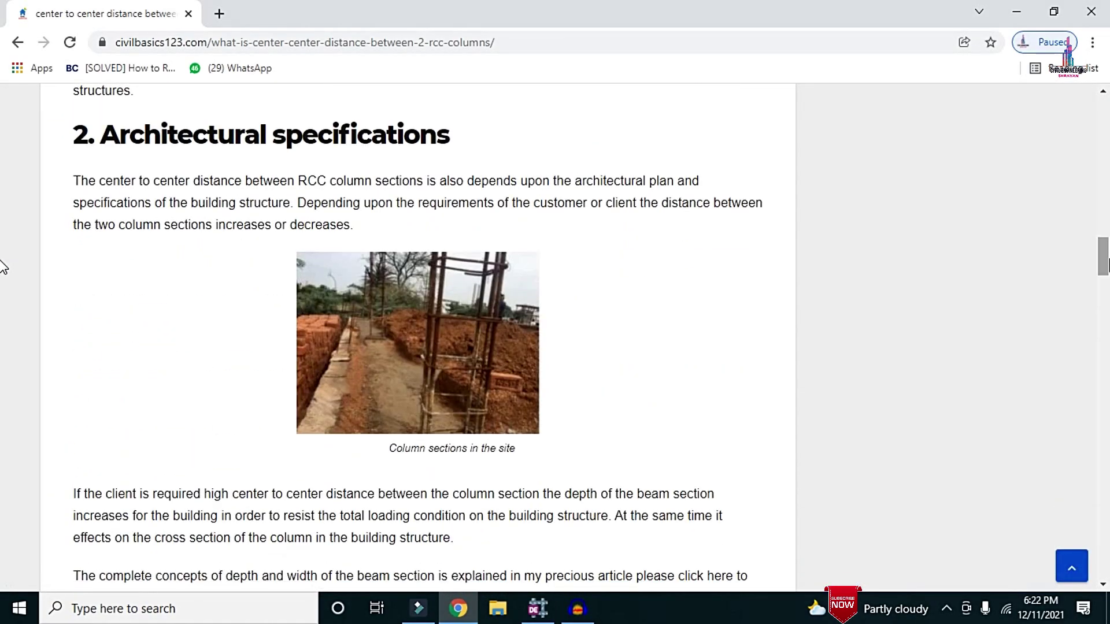
scroll(3, 248, "up", 7)
left_click_drag(1105, 231, 1103, 198)
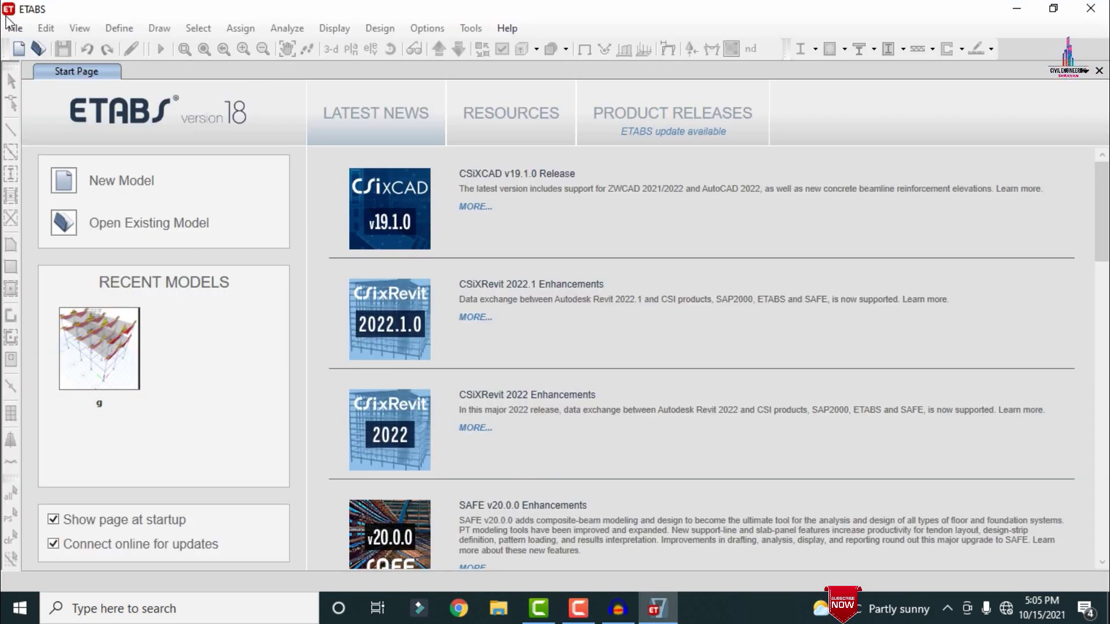
- Start a new ETABS model using the built-in settings with Metric SI units, Indian steel sections, IS 800:2007 and IS 456:2000
left_click(14, 32)
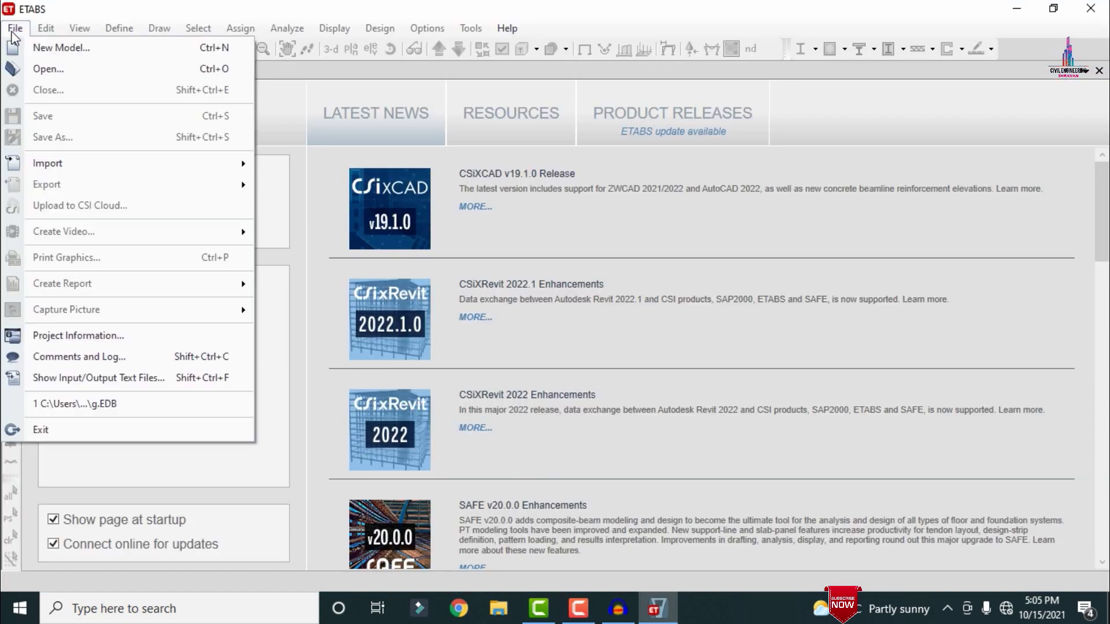
left_click(36, 48)
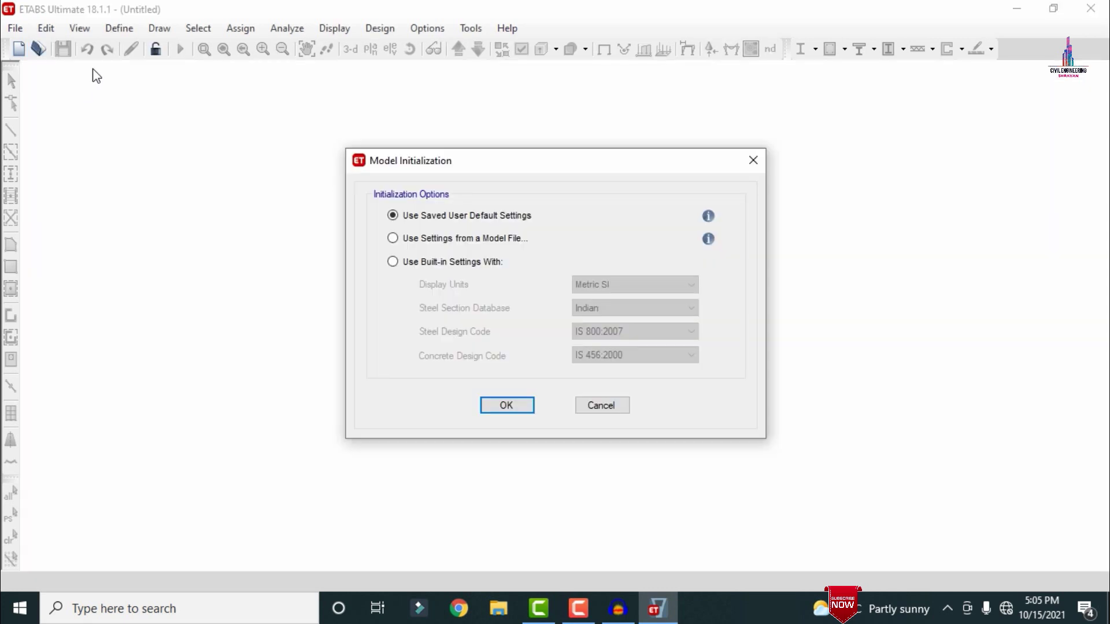
left_click(441, 265)
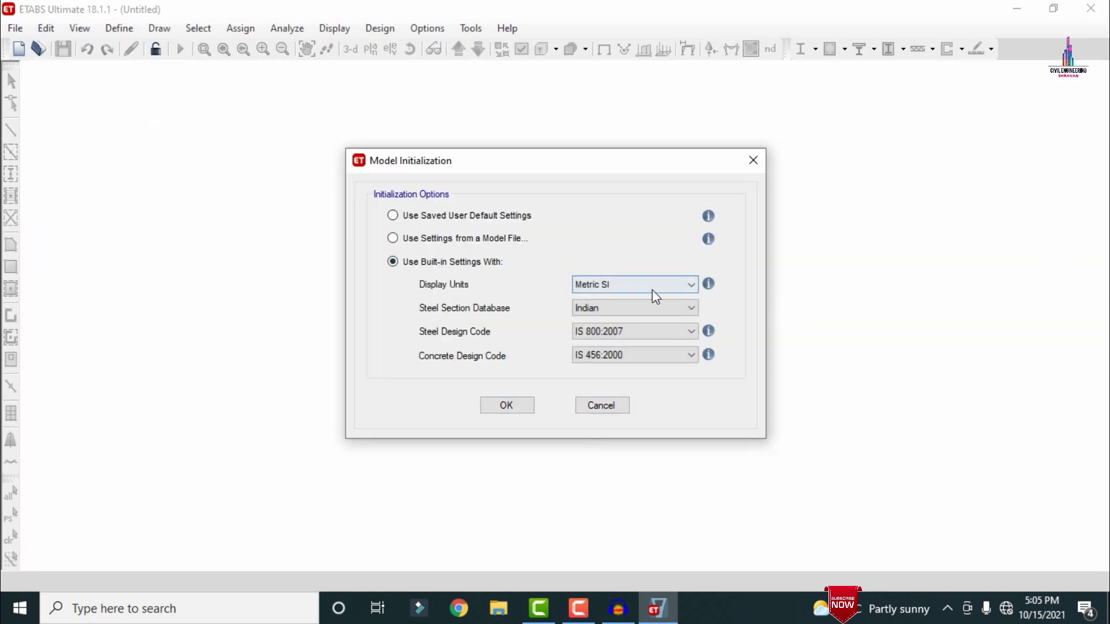
left_click(510, 406)
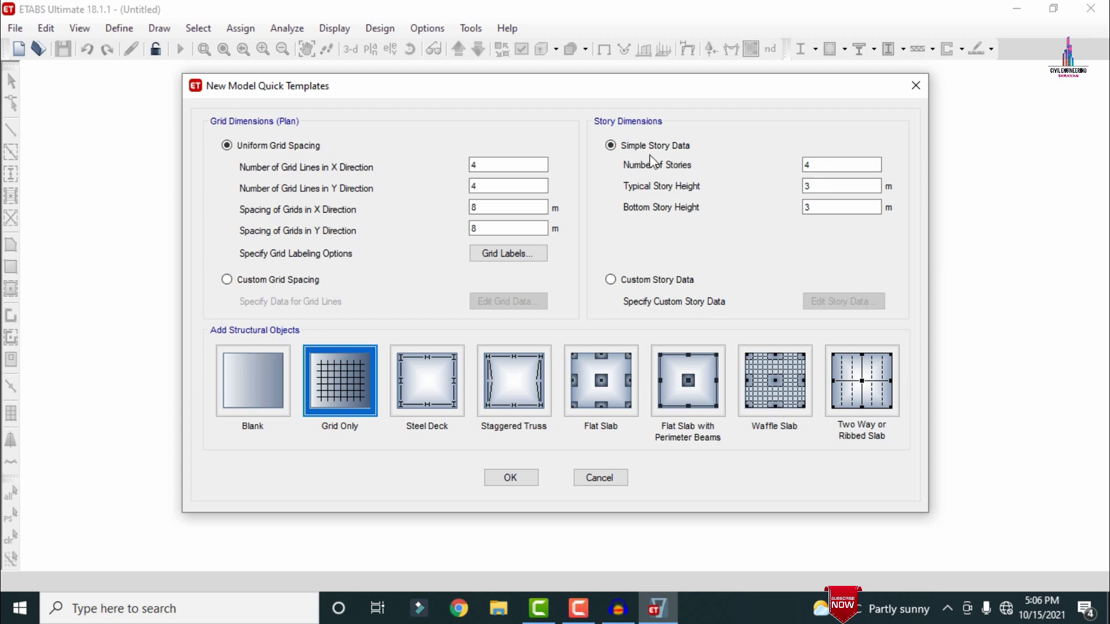
- Define a uniform plan grid with 6 grid lines in X, 7 in Y, and 3 m spacing in both directions
double_click(540, 165)
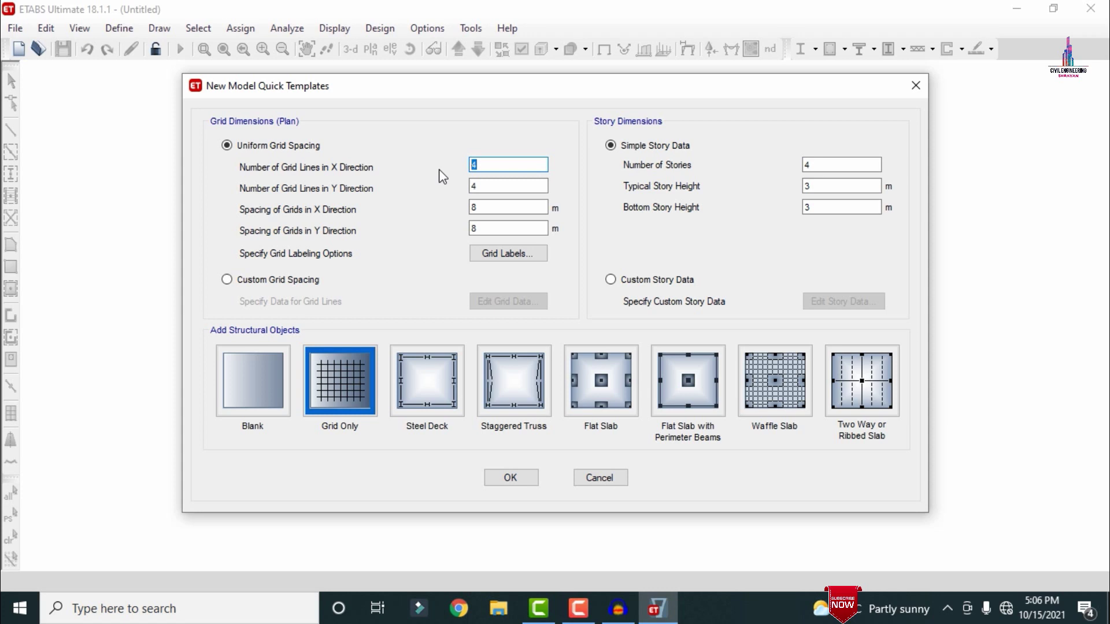
type("6")
key("Tab")
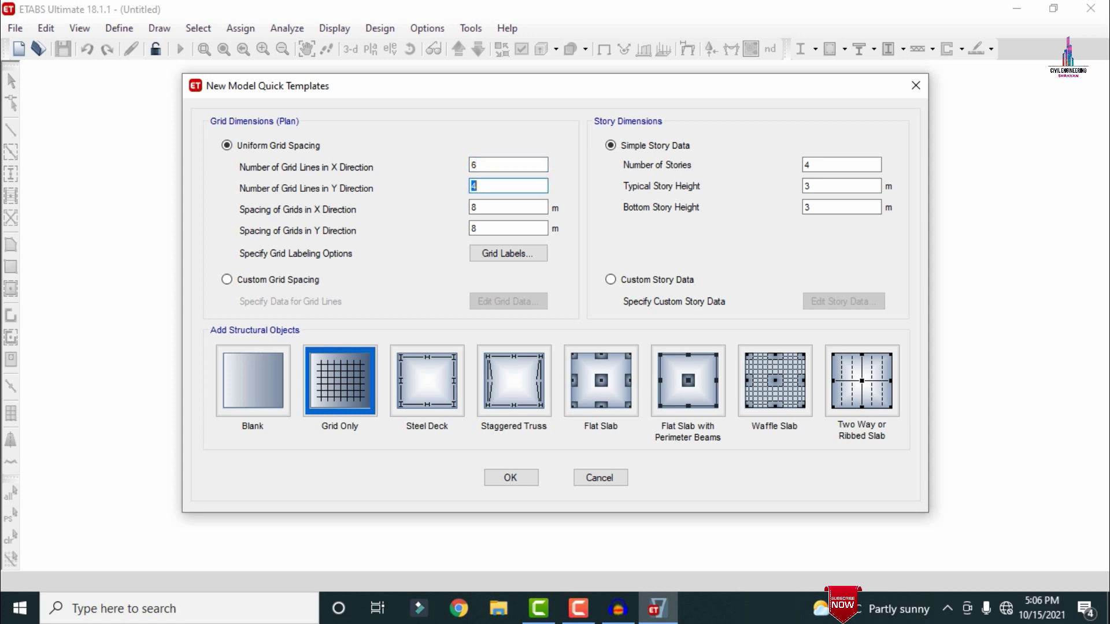
type("7")
key("Tab")
type("3")
key("Tab")
type("3")
- Set the number of stories to 12, keep 3 m story heights, and create the model as Grid Only
key("Tab")
key("Tab")
key("Tab")
type("12")
key("Tab")
key("Tab")
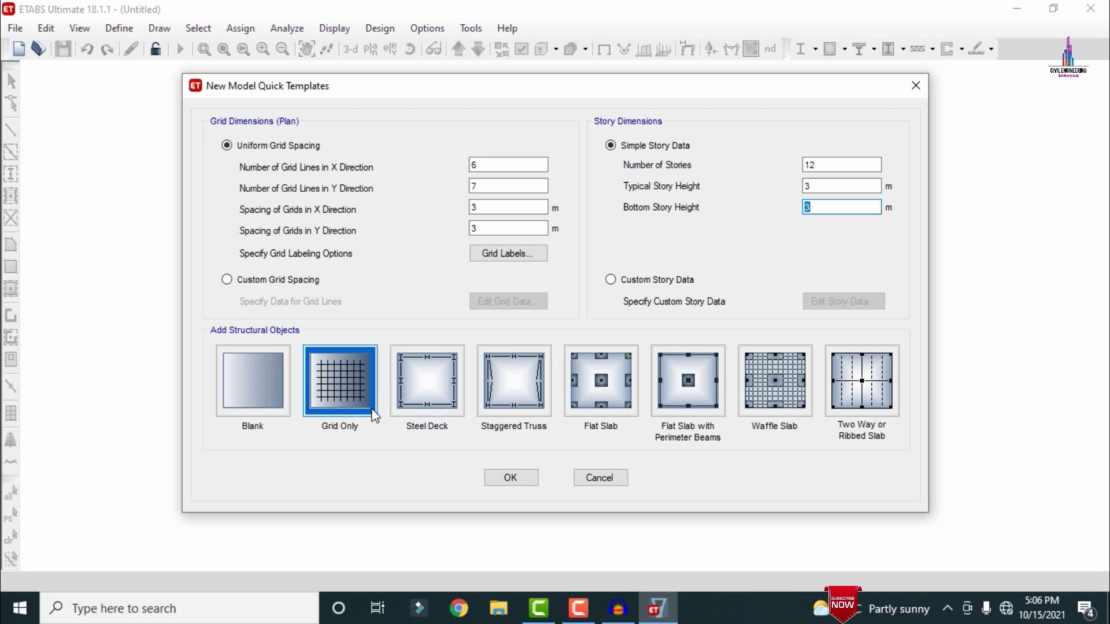
left_click(356, 393)
left_click(489, 477)
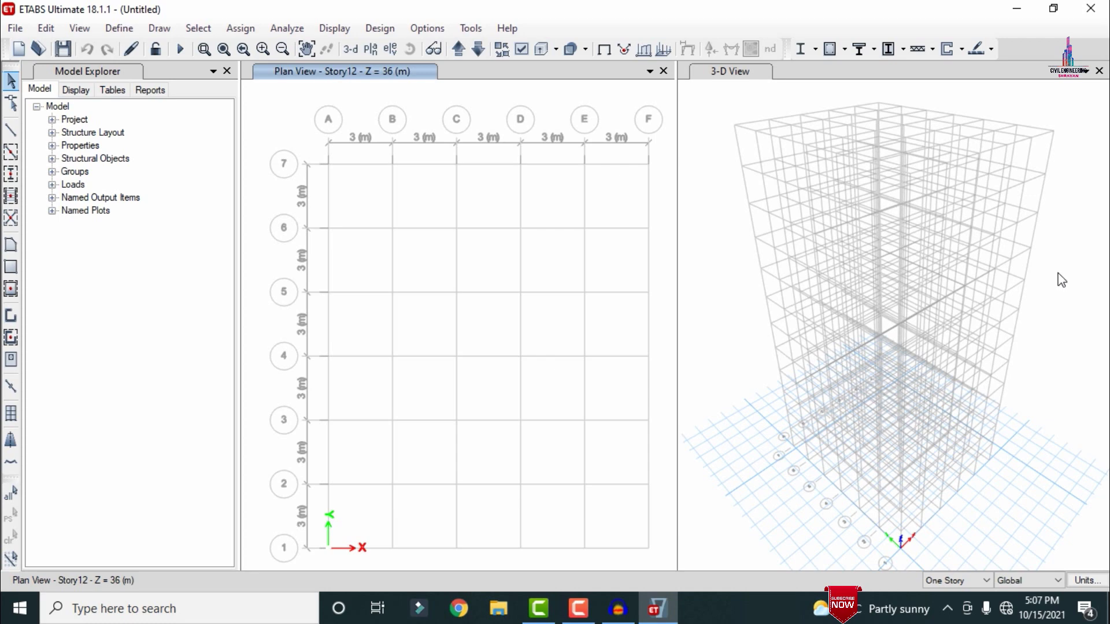
- Add a new concrete material from the India region, Indian standard, grade M30, keeping its preset properties
left_click(111, 29)
left_click(142, 55)
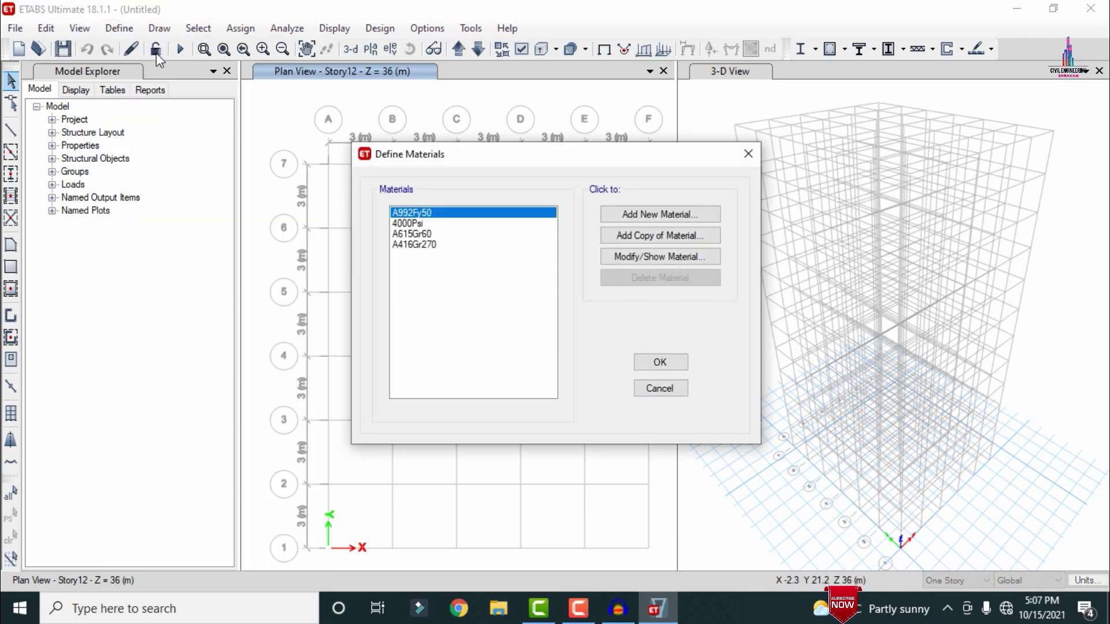
left_click(679, 213)
left_click(595, 275)
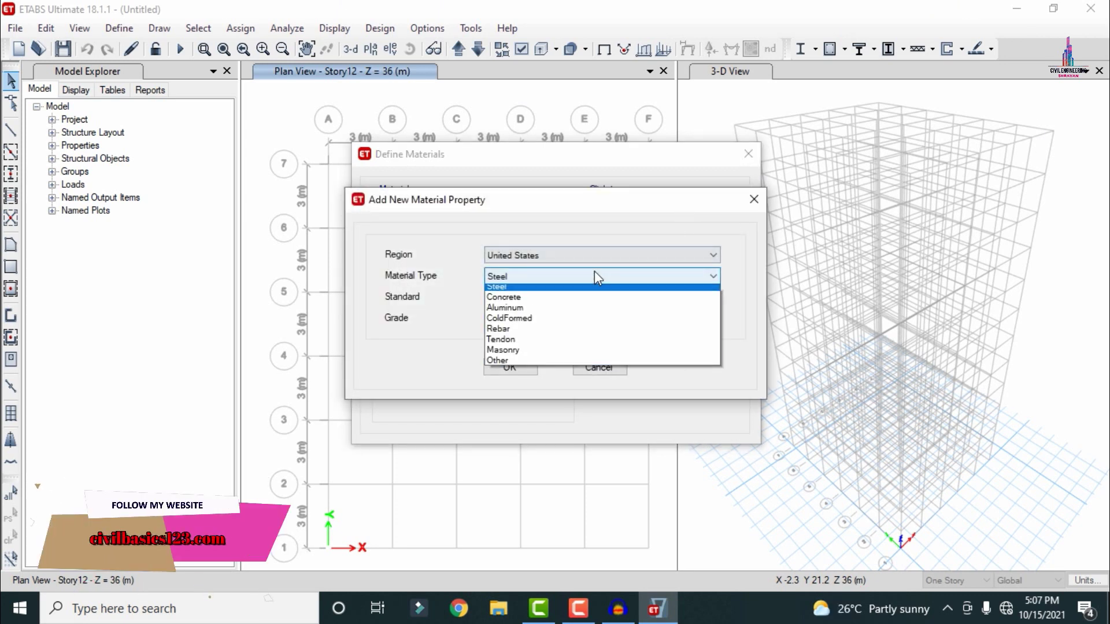
left_click(560, 302)
left_click(545, 256)
key("Escape")
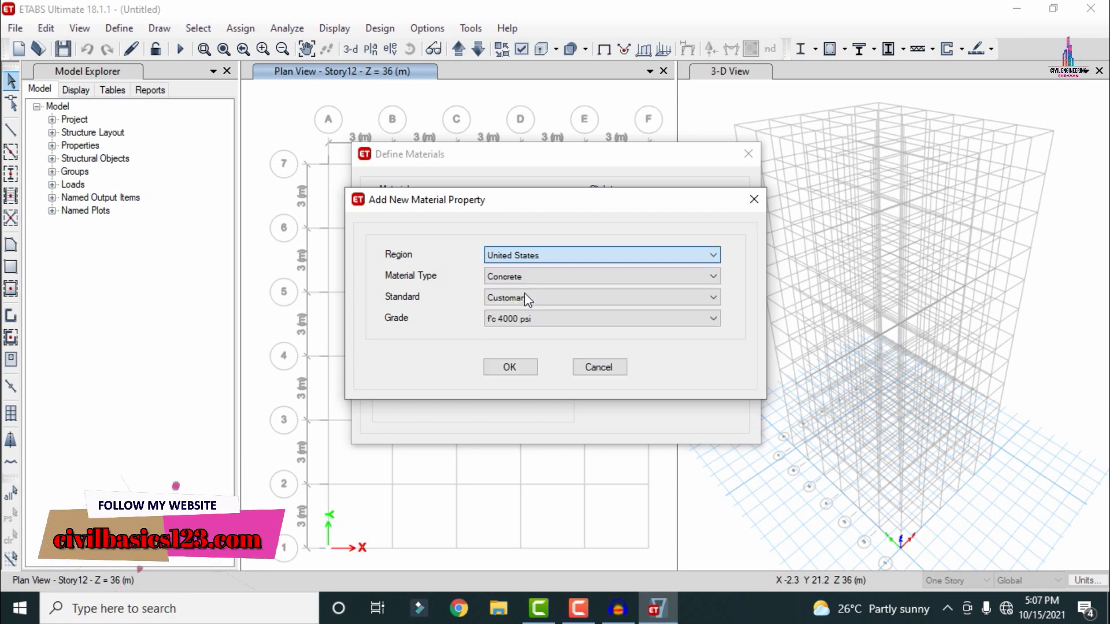
key("i")
left_click(503, 320)
left_click(509, 366)
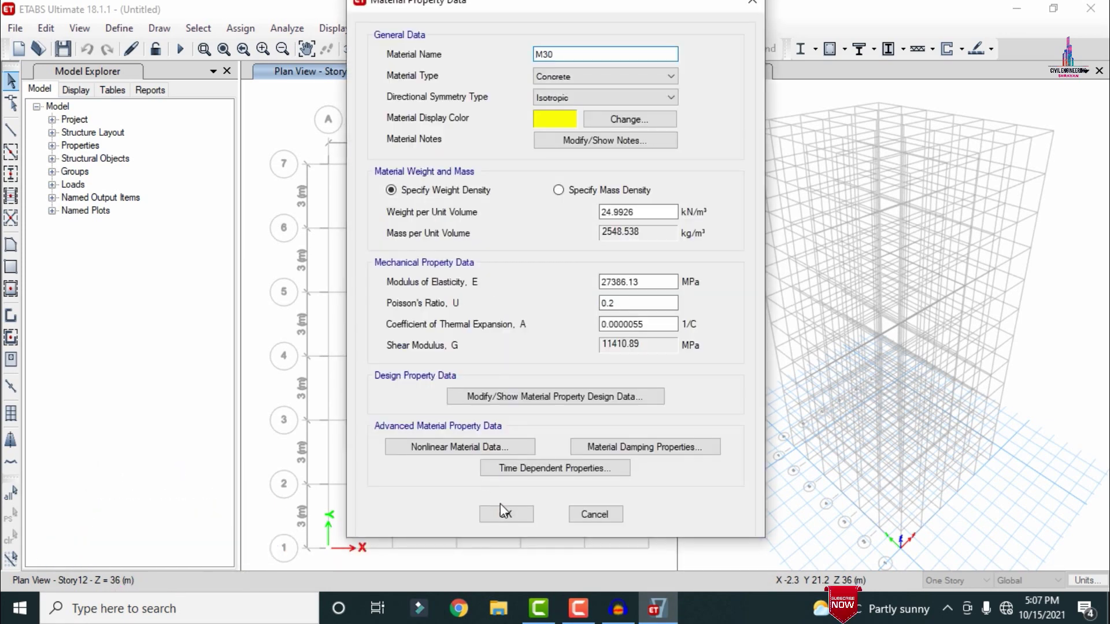
left_click(505, 515)
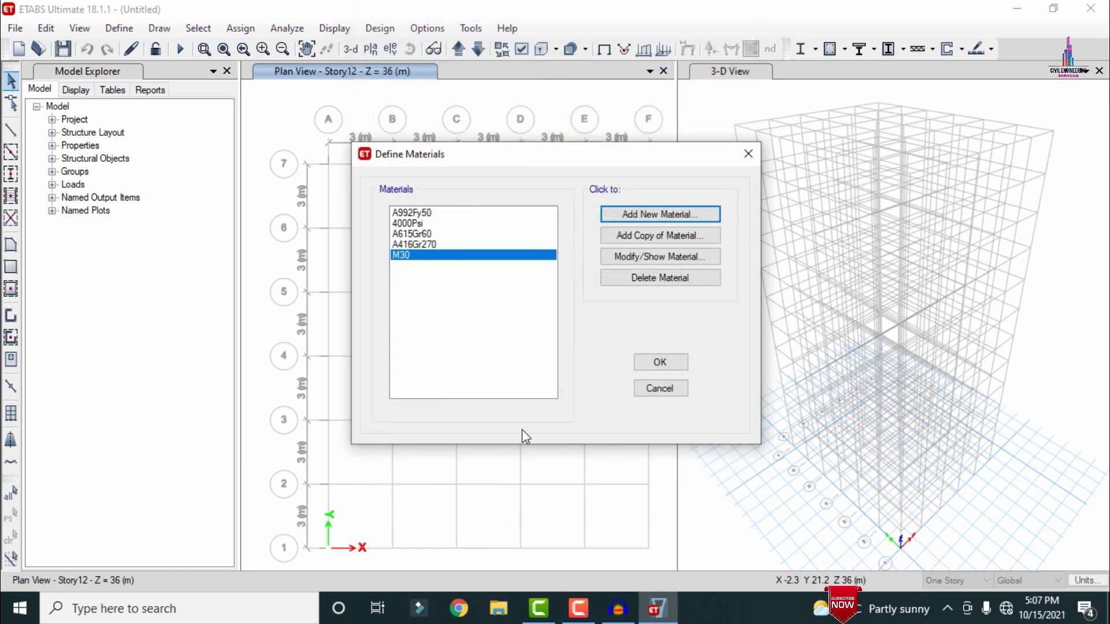
- Add an Indian rebar material of HYSD Grade 500 and accept the material definitions
left_click(660, 217)
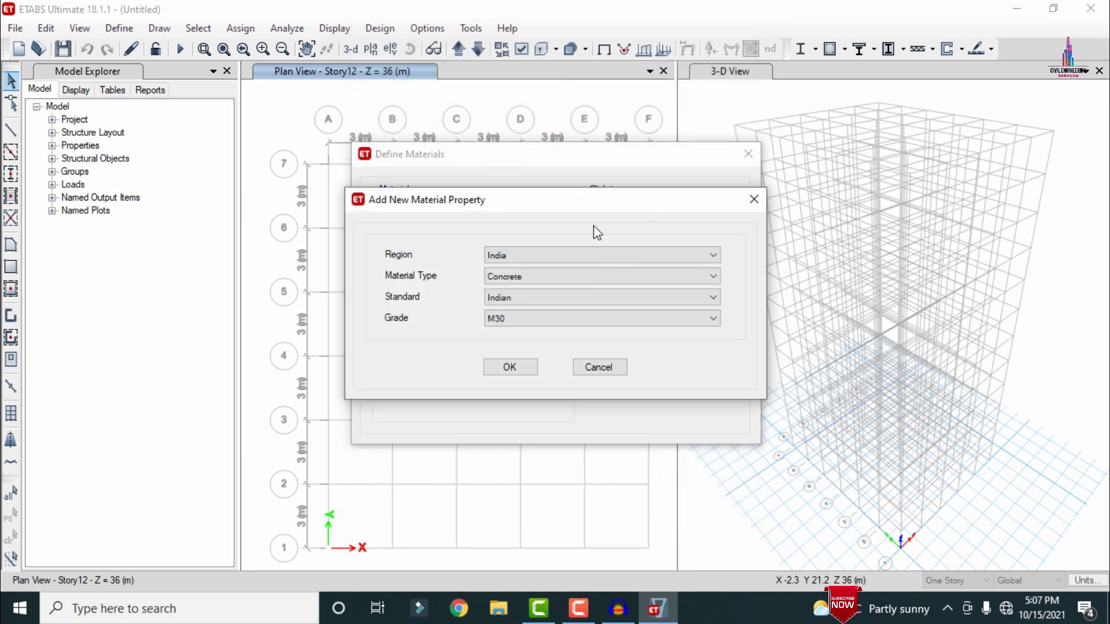
left_click(504, 282)
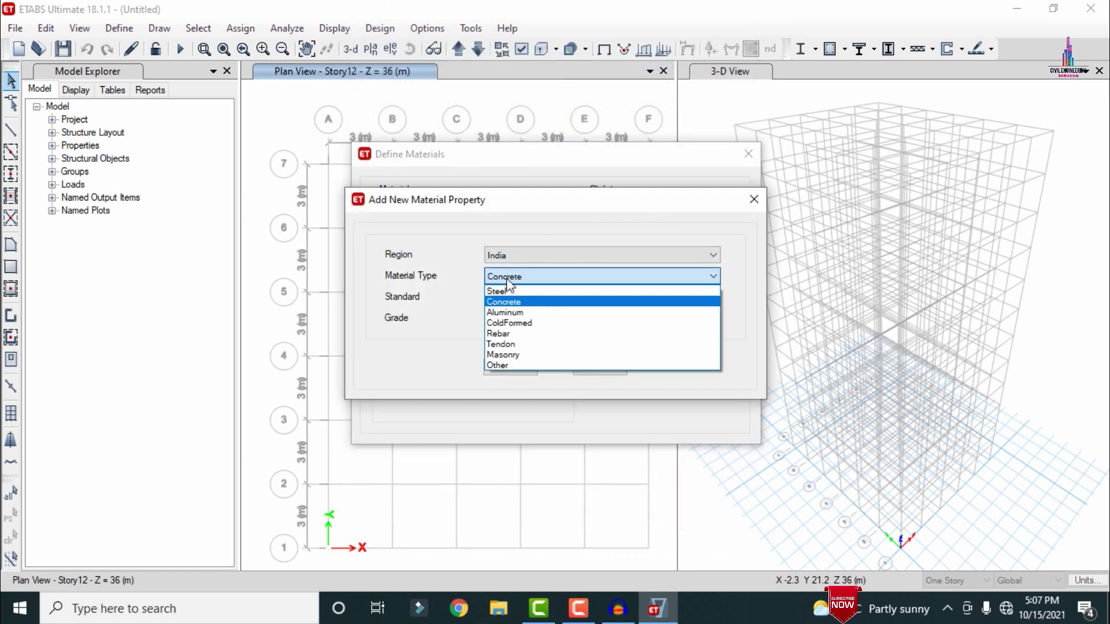
left_click(519, 335)
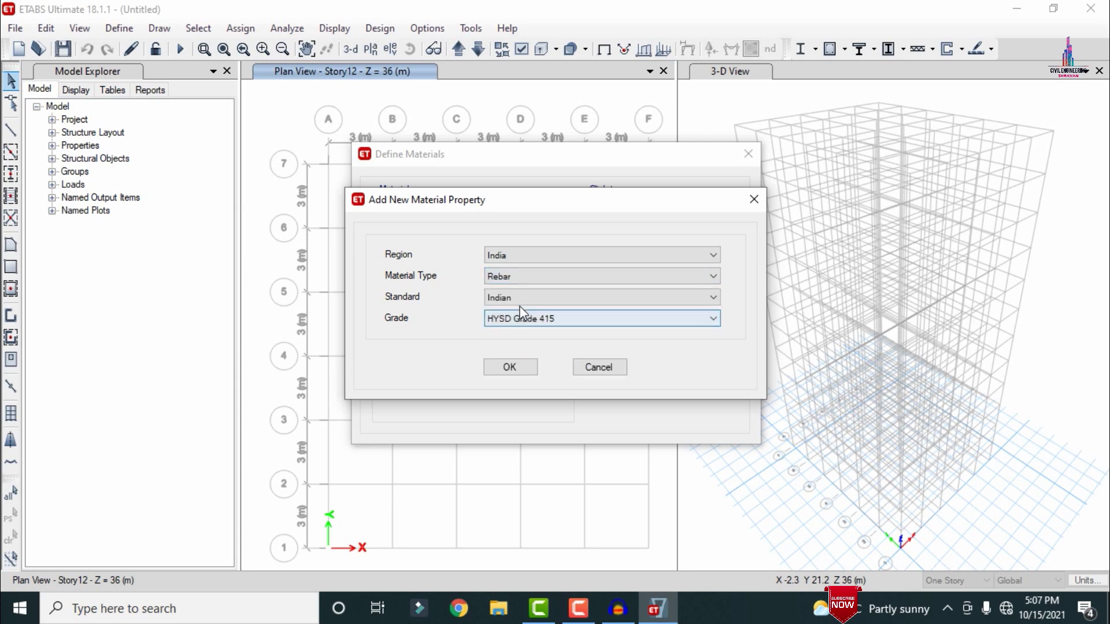
left_click(527, 318)
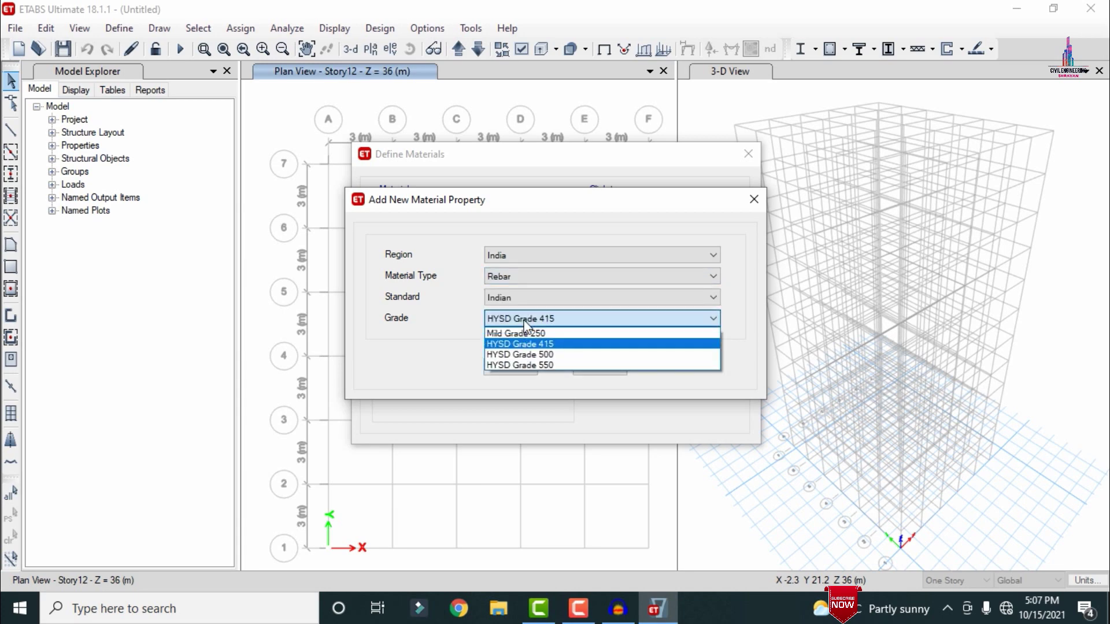
left_click(532, 354)
left_click(515, 371)
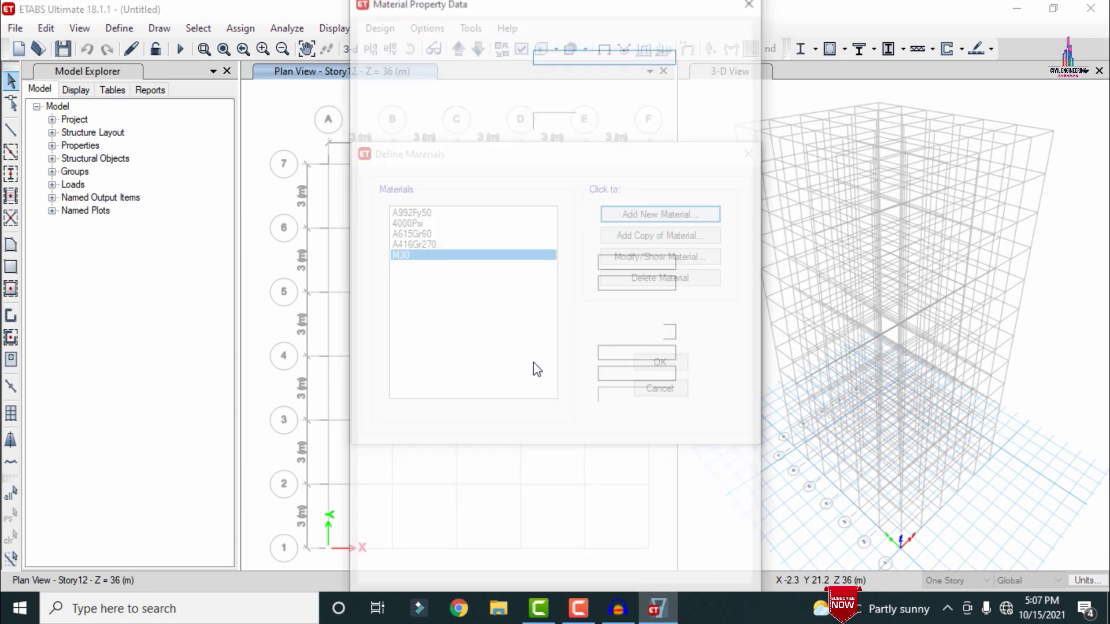
left_click(518, 468)
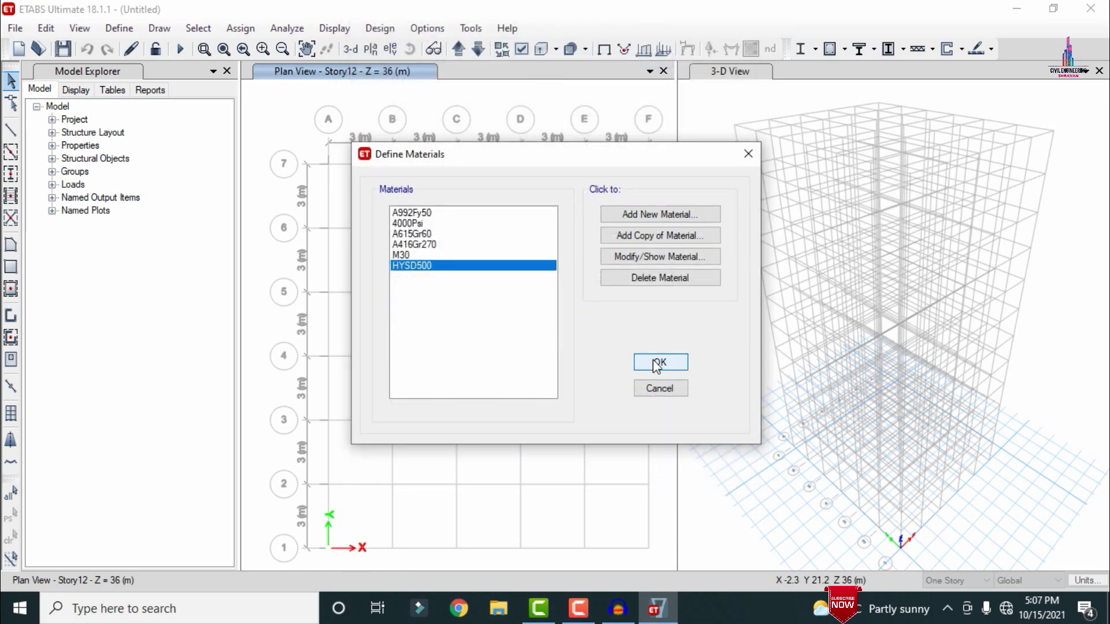
key("Return")
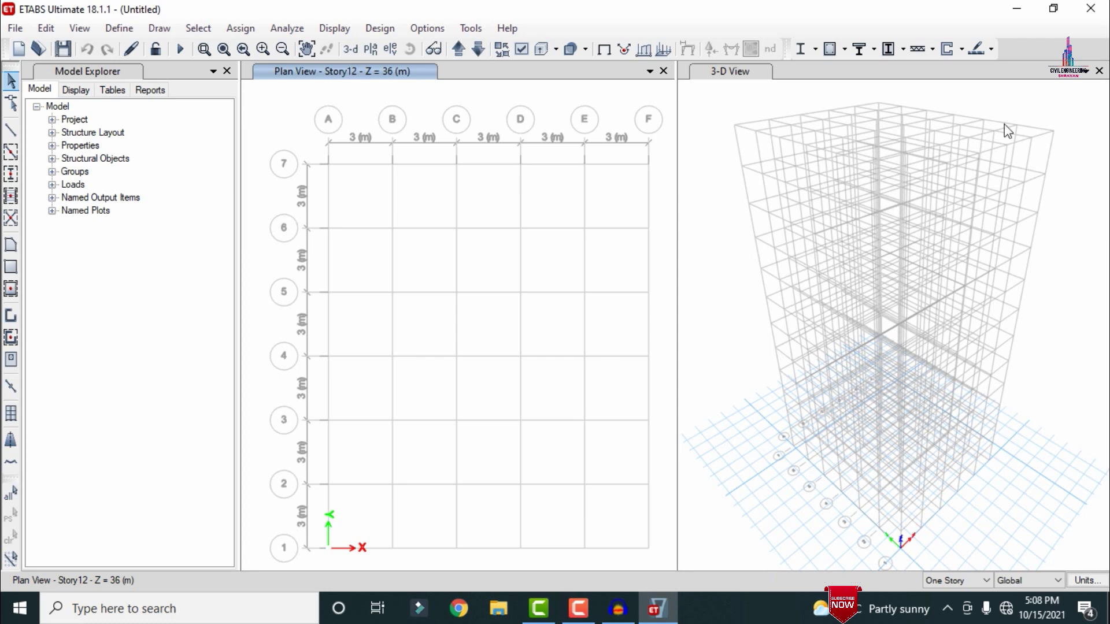
- Delete the default frame sections A-CompBm through SteelCol using the multiple deletion of frame properties
left_click(118, 28)
mouse_move(147, 85)
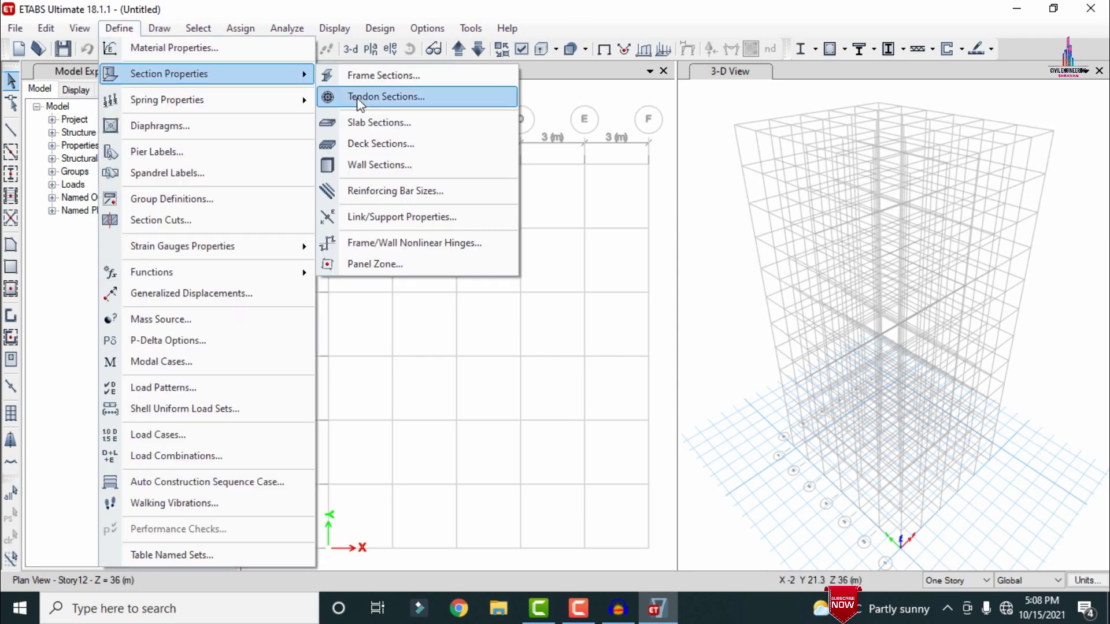
left_click(397, 76)
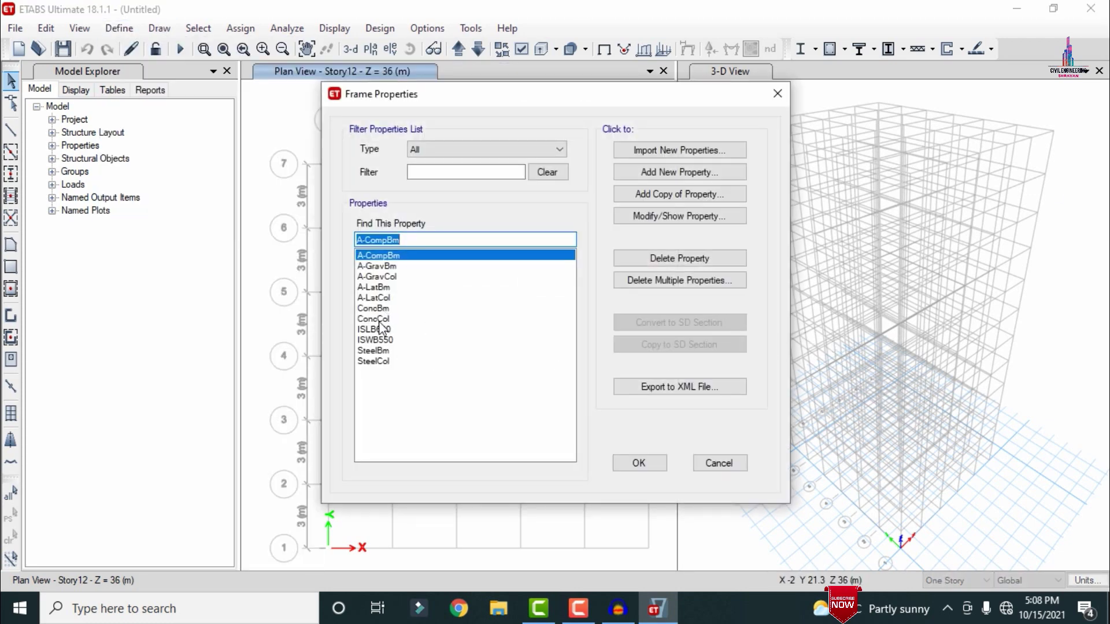
left_click(636, 277)
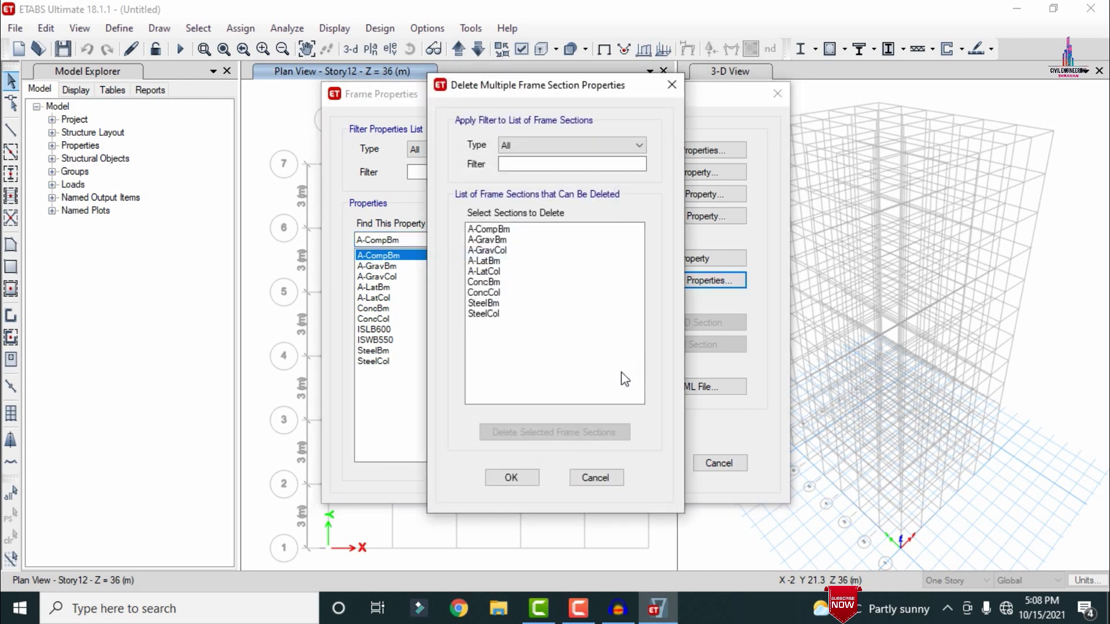
left_click_drag(535, 230, 493, 316)
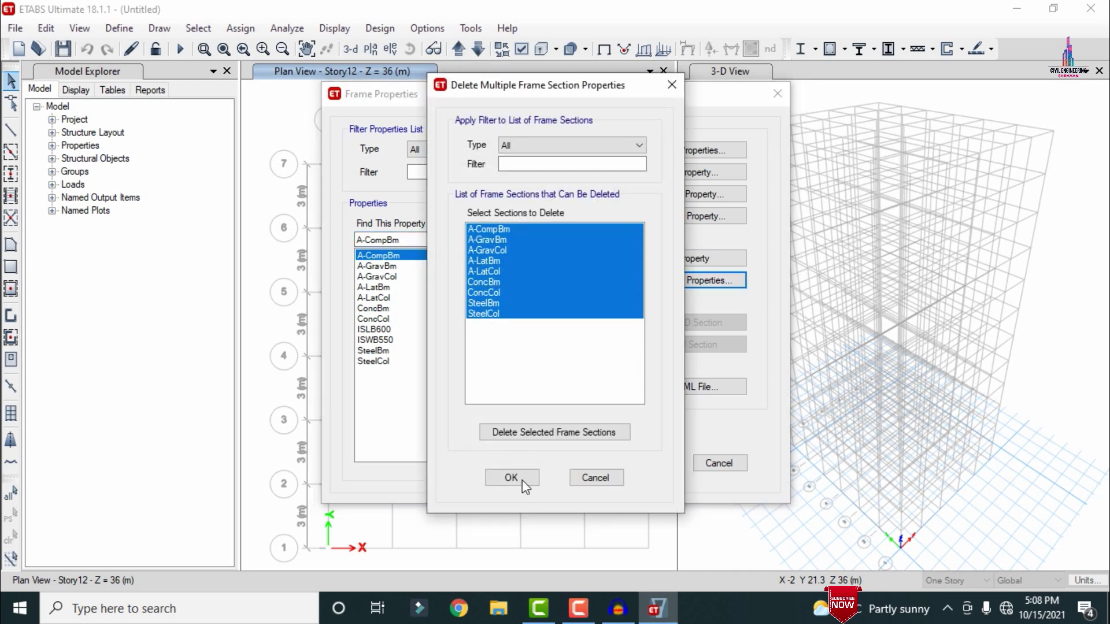
left_click(529, 433)
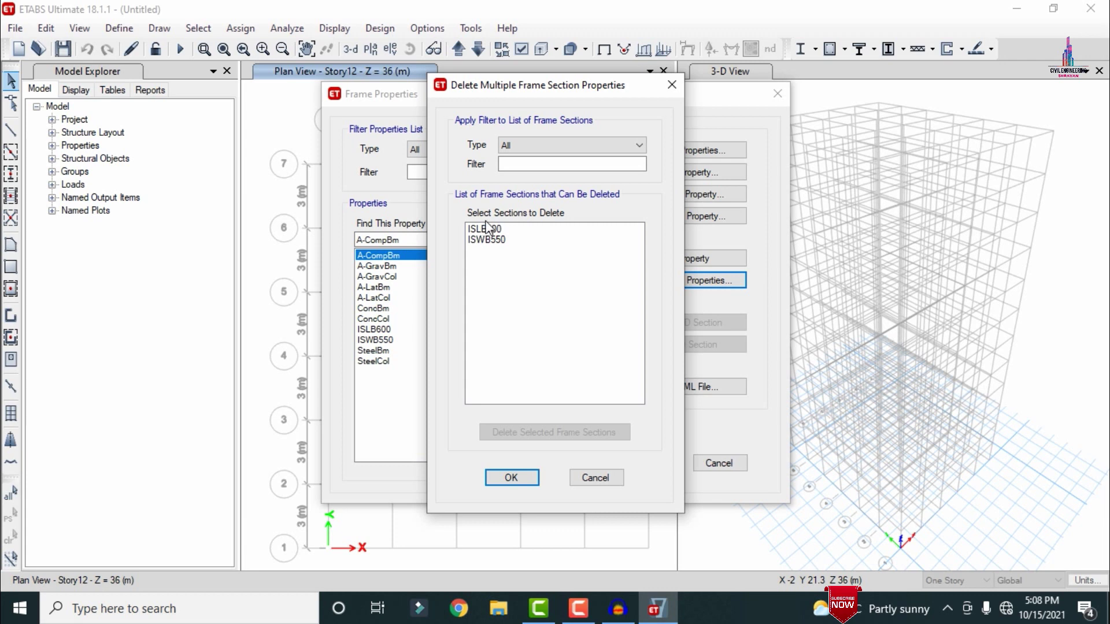
- Delete the remaining ISLB600 and ISWB550 frame sections as well and apply the deletions
left_click_drag(488, 231, 494, 252)
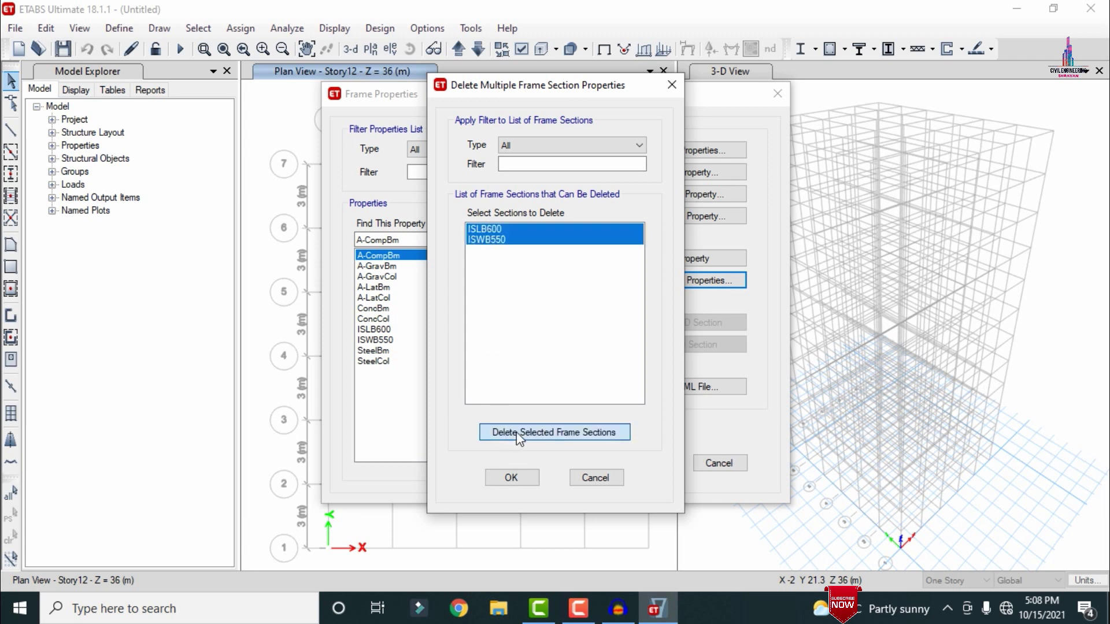
left_click(516, 432)
left_click(658, 367)
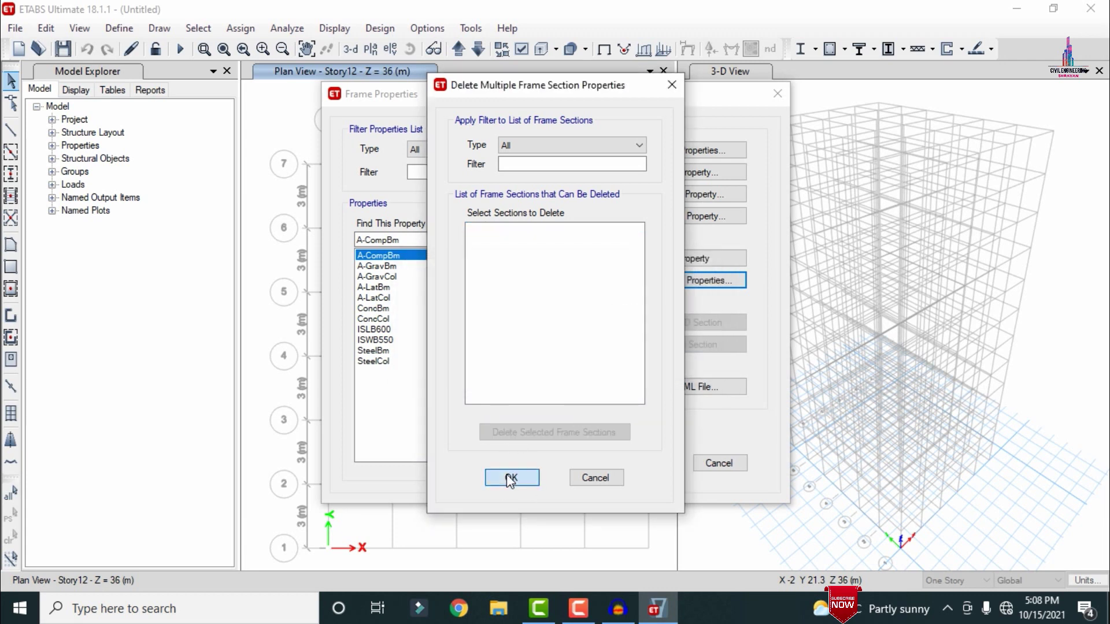
left_click(510, 477)
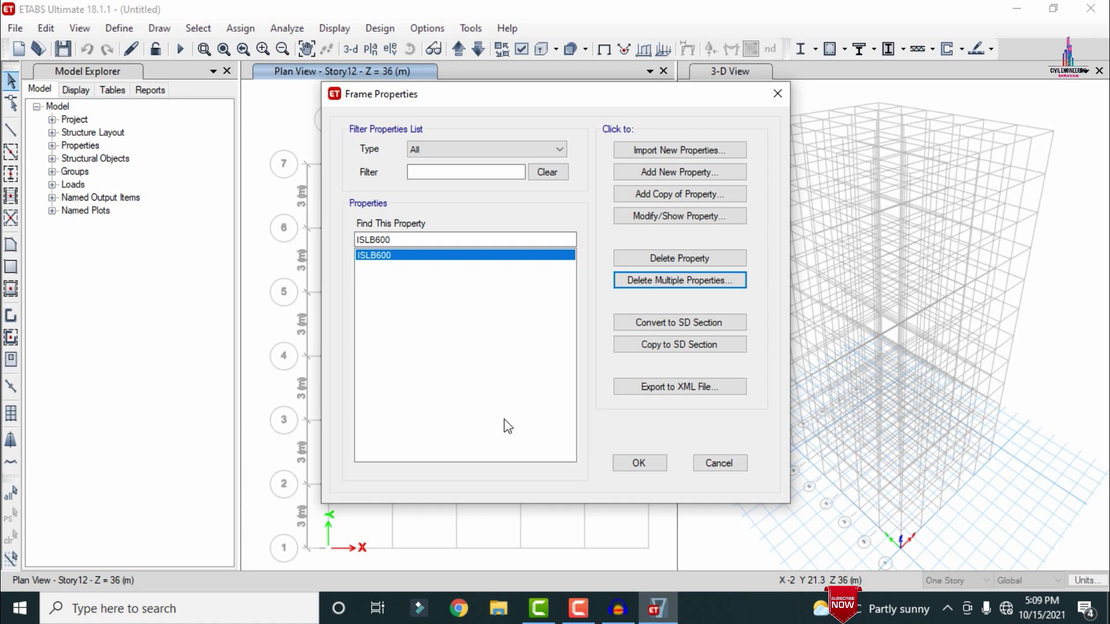
- Add a concrete rectangular frame section named B0.5X0.23 in M30, with a depth of 500 mm and a width of 230 mm
left_click(669, 167)
left_click(292, 250)
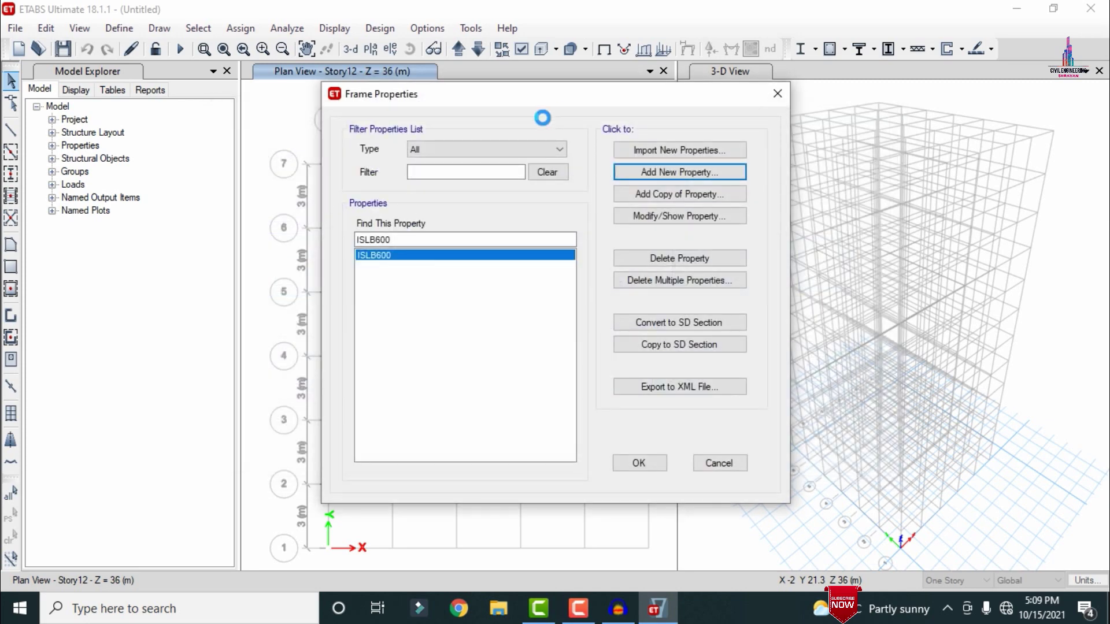
type("B0.5X0.23")
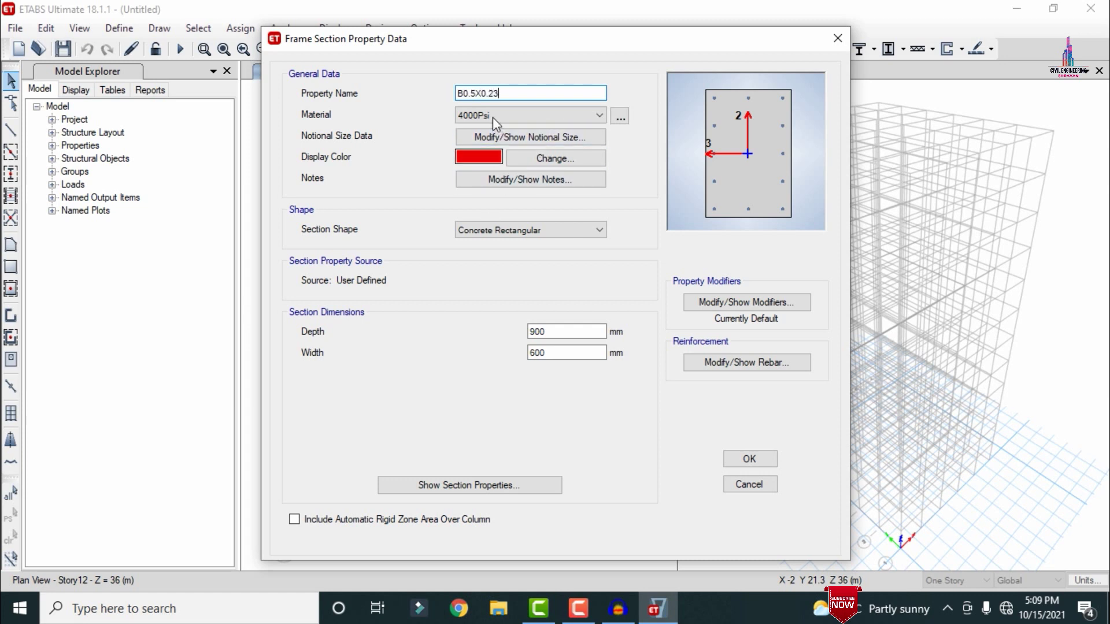
left_click(498, 117)
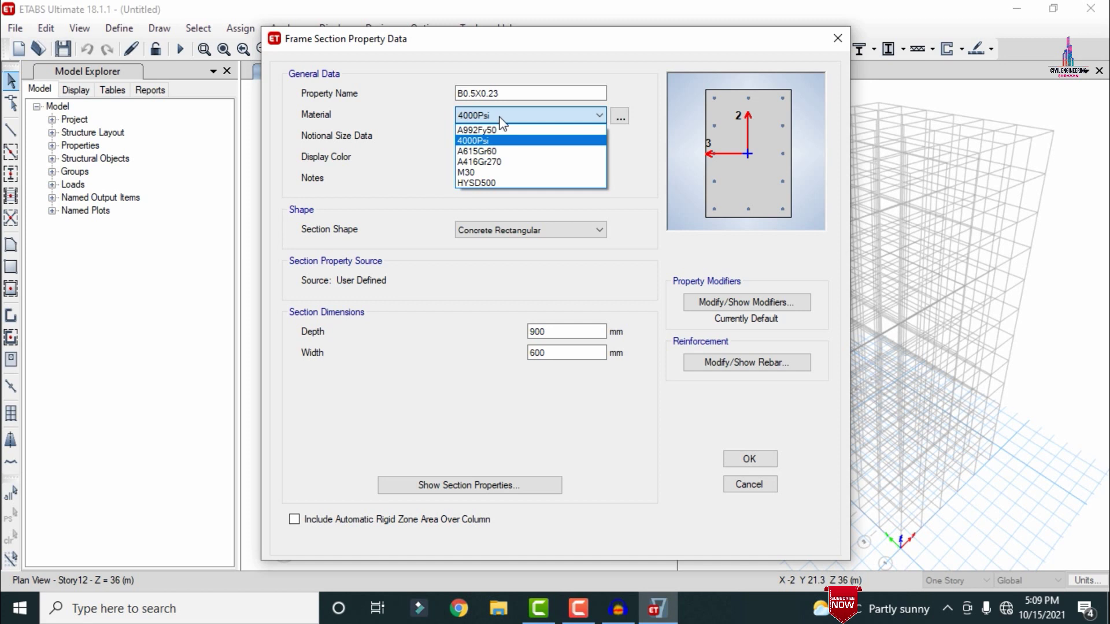
left_click(494, 171)
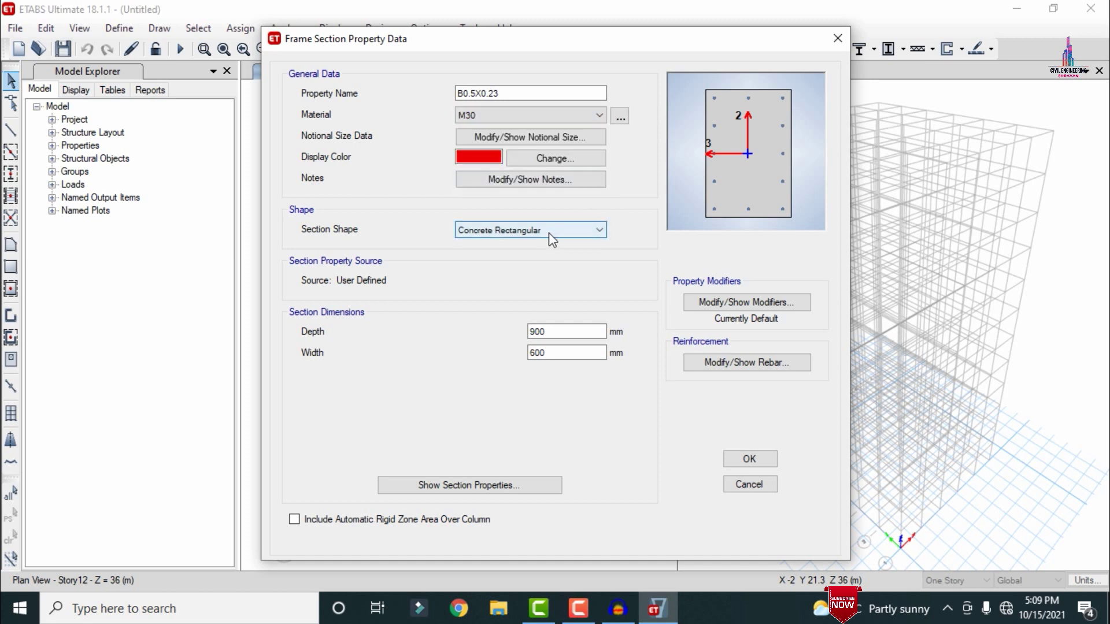
double_click(556, 332)
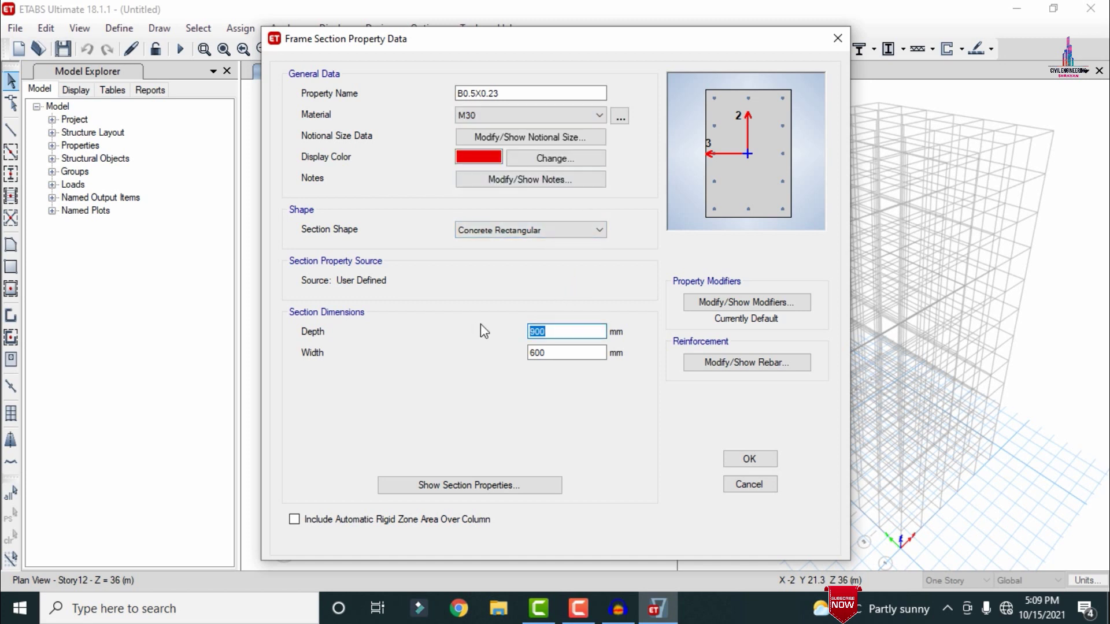
type("500")
key("Tab")
type("230")
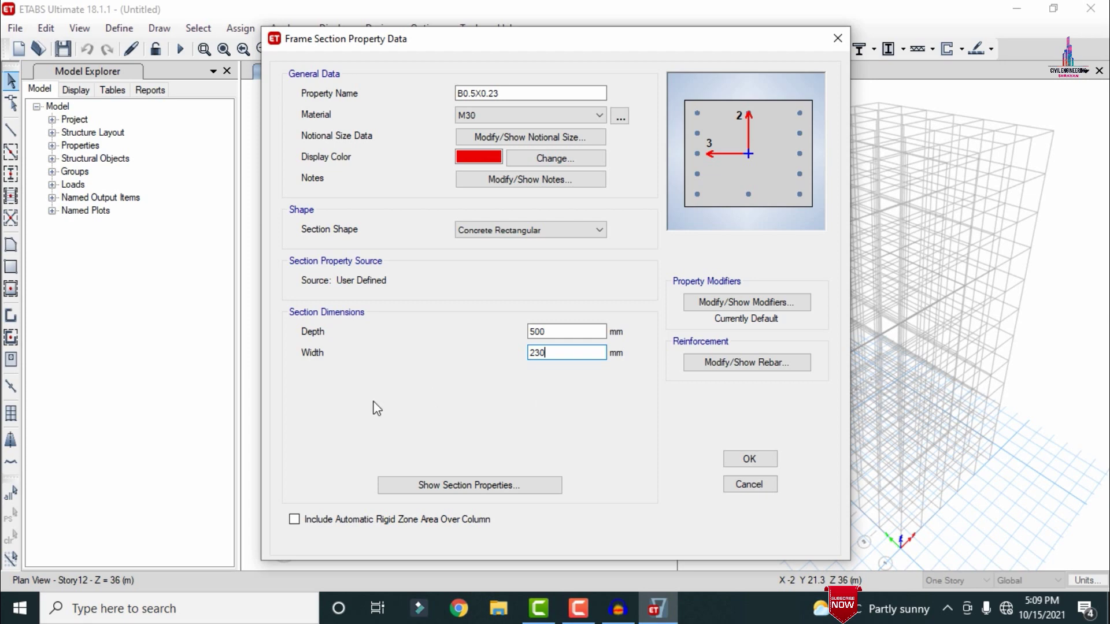
- Set the B0.5X0.23 reinforcement to M3 Design Only (Beam), with HYSD500 for both longitudinal and confinement bars
left_click(699, 369)
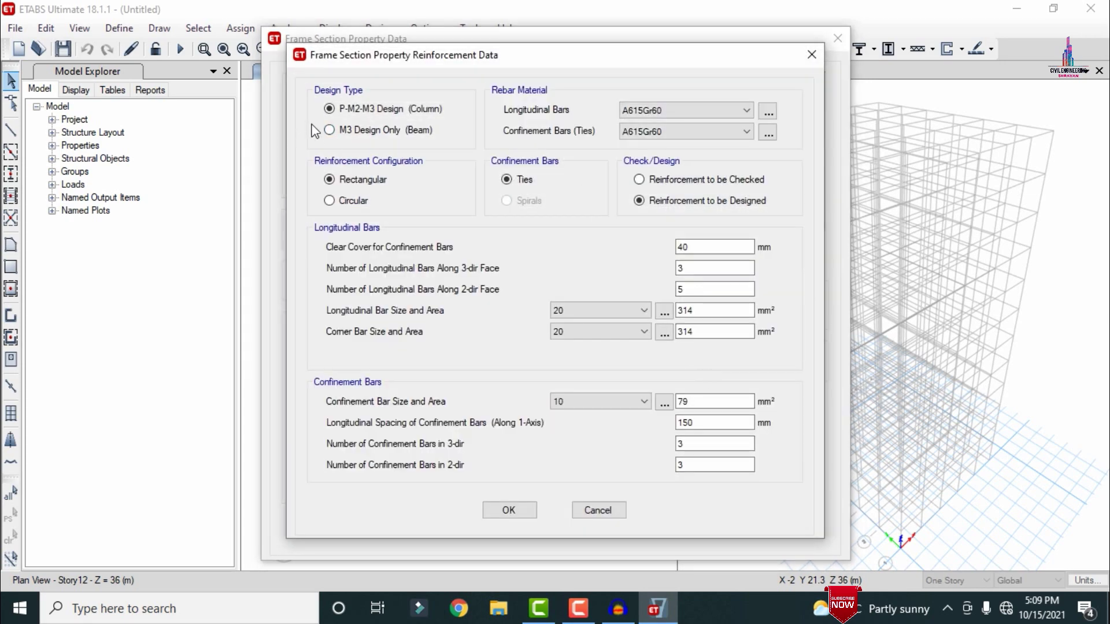
left_click(394, 126)
left_click(650, 111)
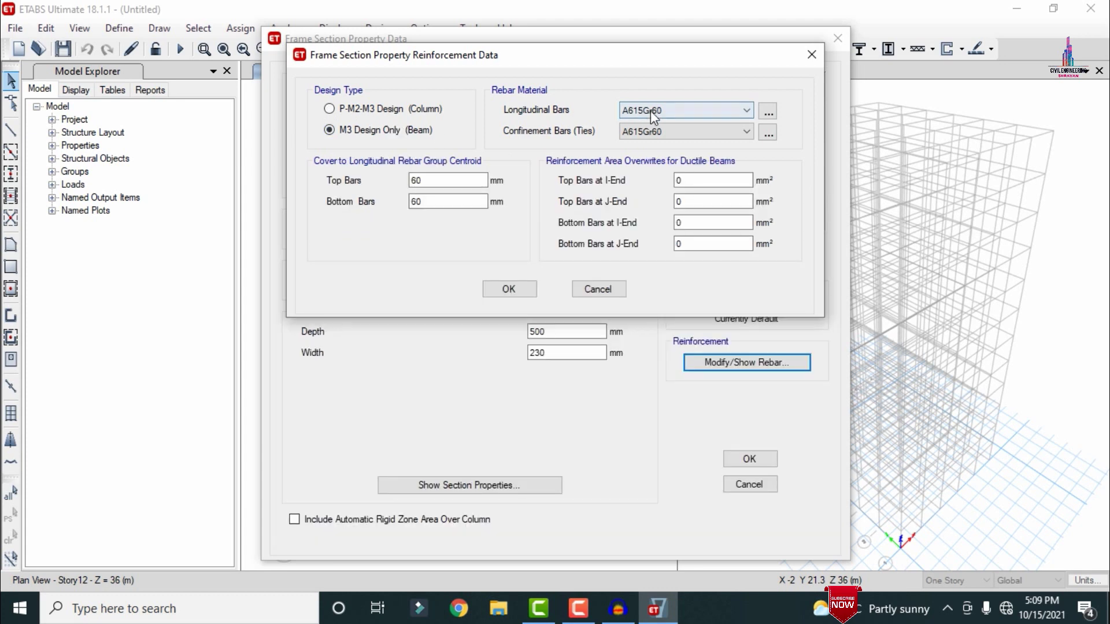
left_click(651, 132)
left_click(652, 133)
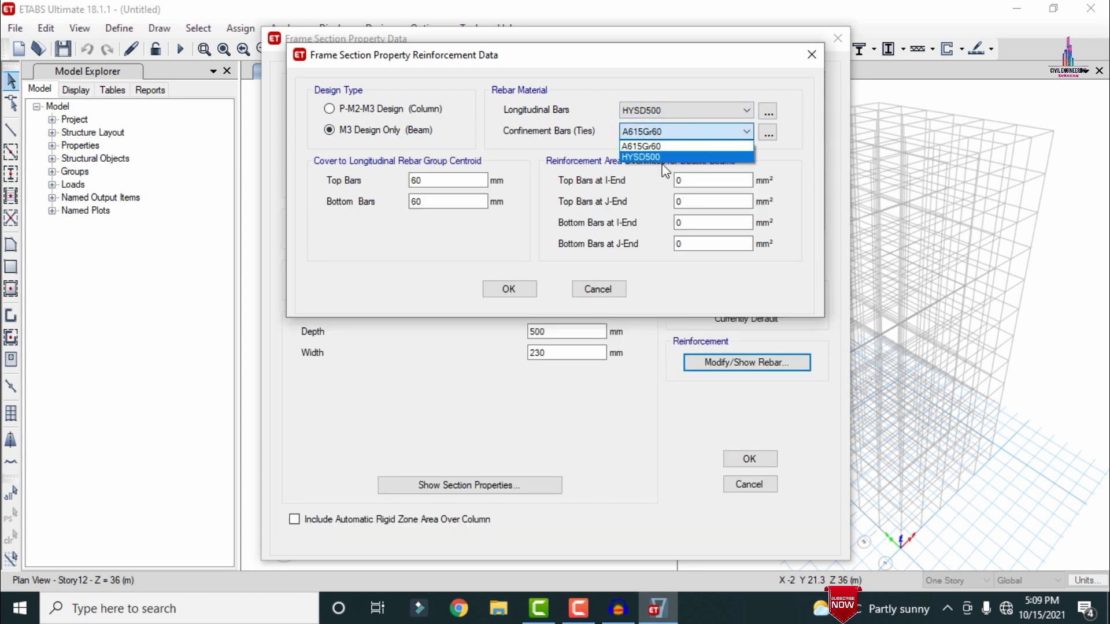
left_click(655, 157)
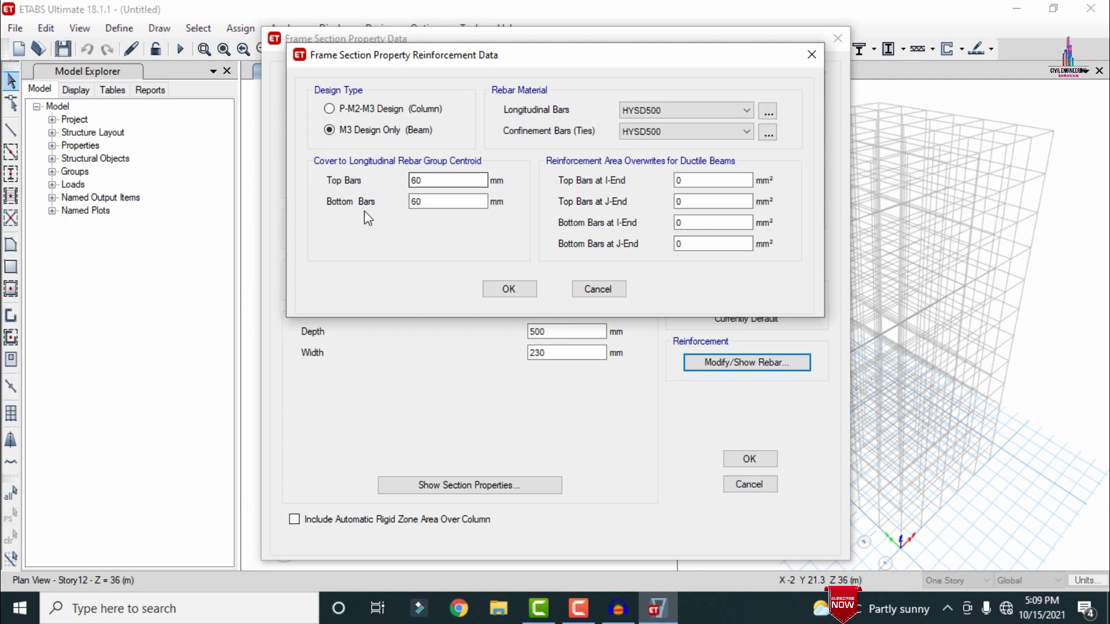
- Set the top and bottom bar covers of B0.5X0.23 to 50 mm and accept the section
left_click_drag(458, 58, 827, 158)
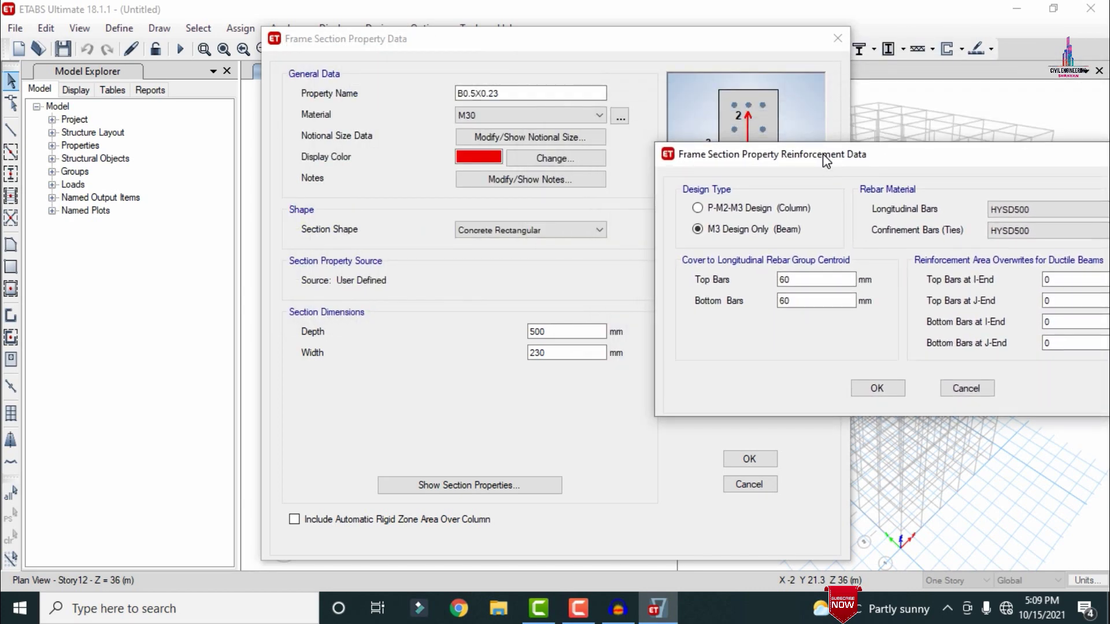
key("shift+Tab")
type("50")
key("Tab")
type("50")
left_click(874, 387)
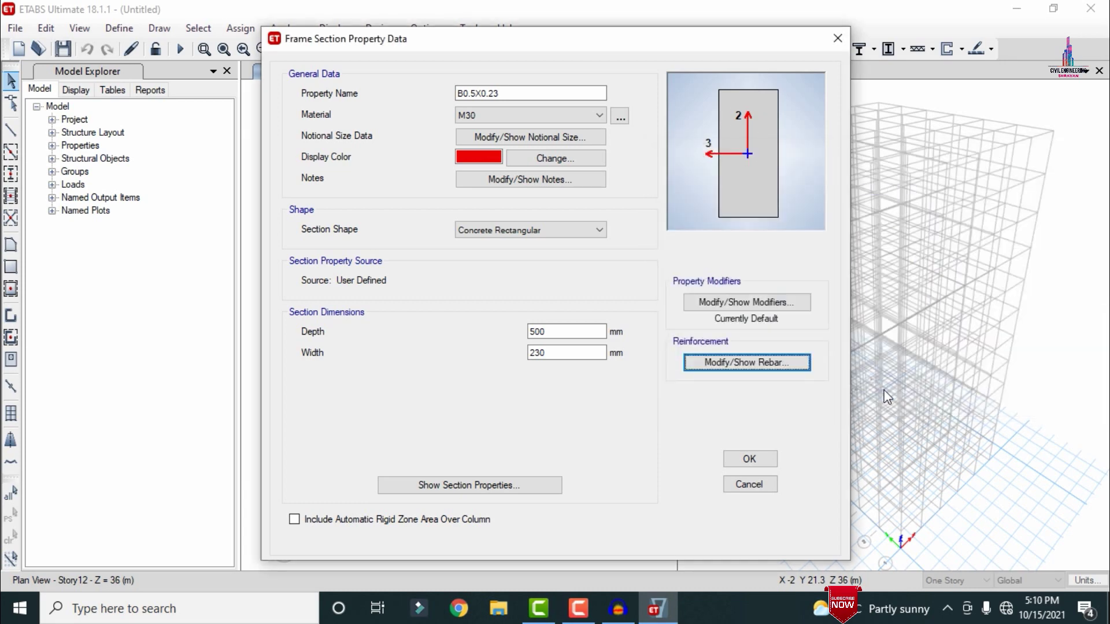
left_click(749, 460)
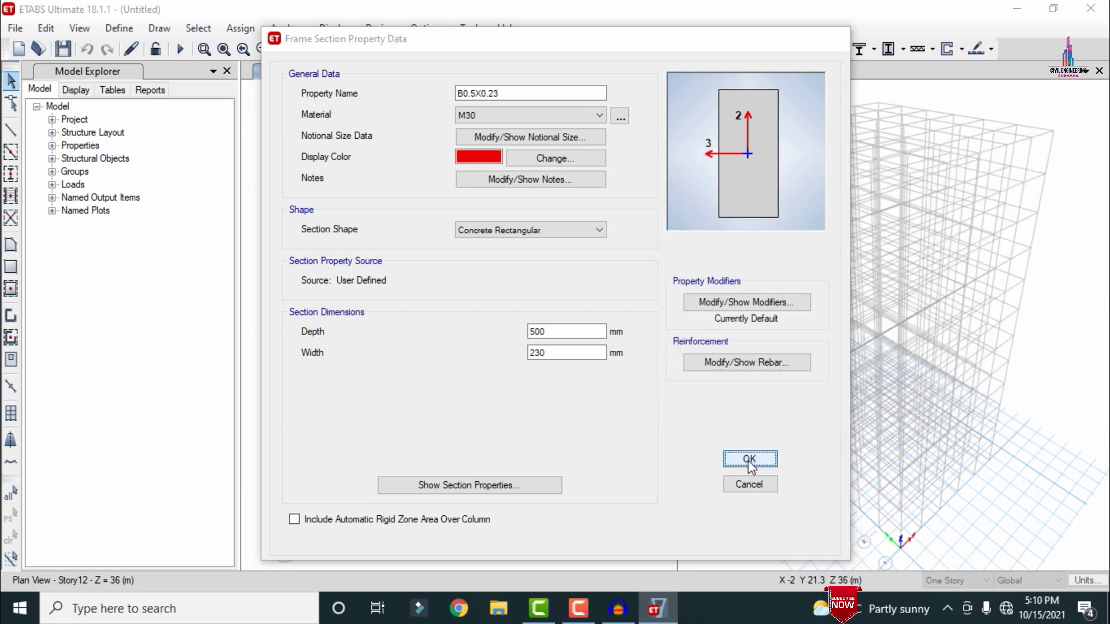
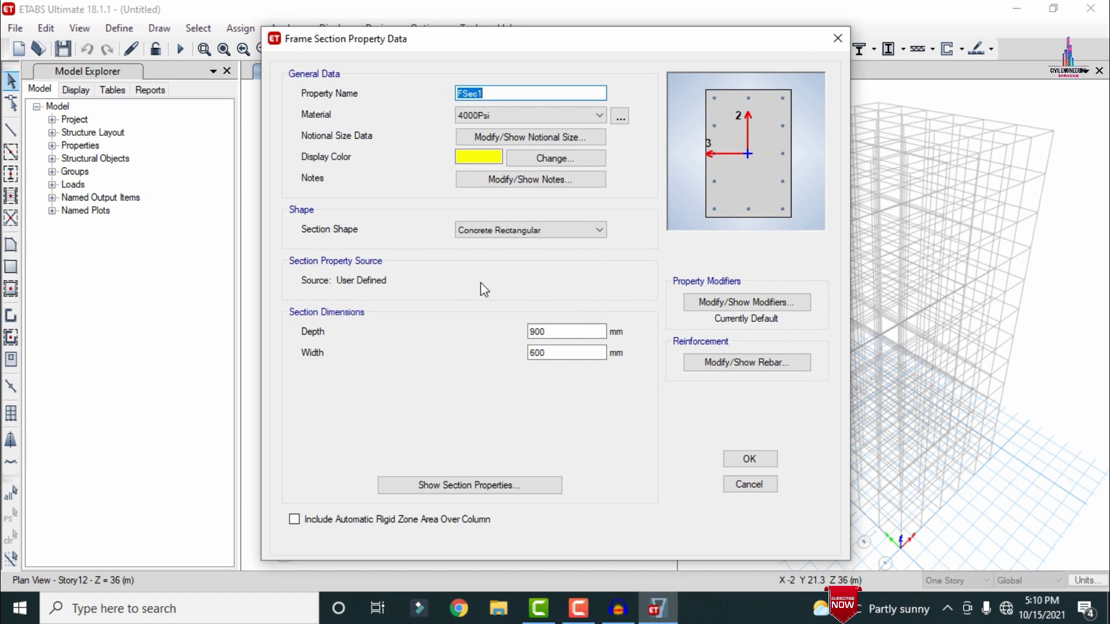
- Define another concrete rectangular section named B0.4X0.23 in M30, 400 mm deep and 230 mm wide
type("B0.4X0.23")
left_click(509, 115)
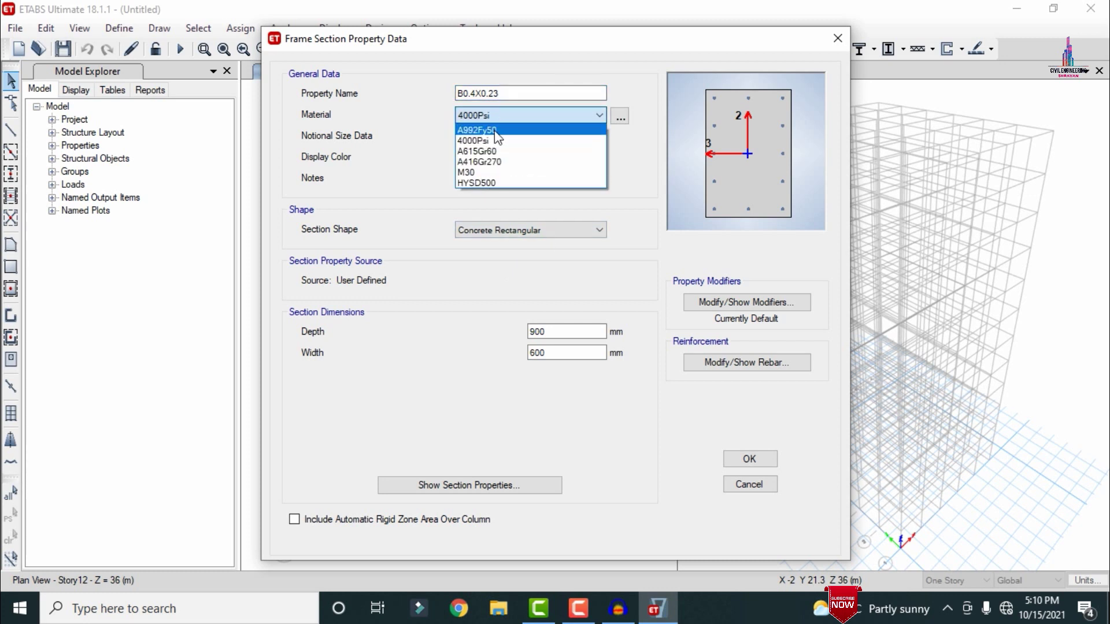
left_click(488, 172)
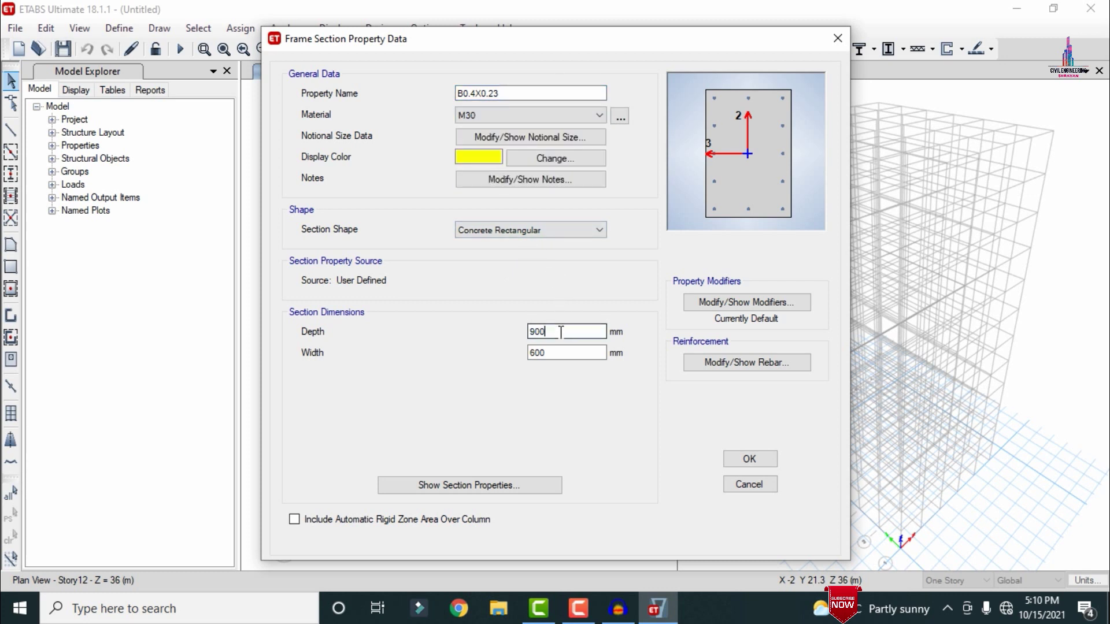
left_click_drag(560, 331, 509, 339)
type("400")
key("Tab")
type("23")
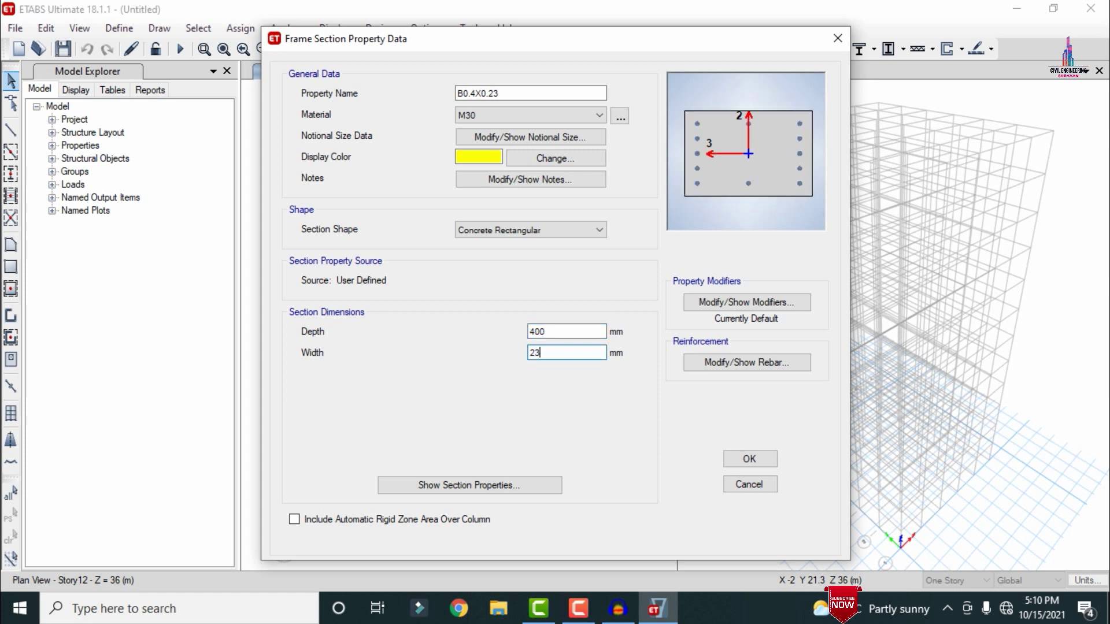
- Make B0.4X0.23 an M3 Design Only (Beam) section with HYSD500 longitudinal and confinement bars
left_click(735, 369)
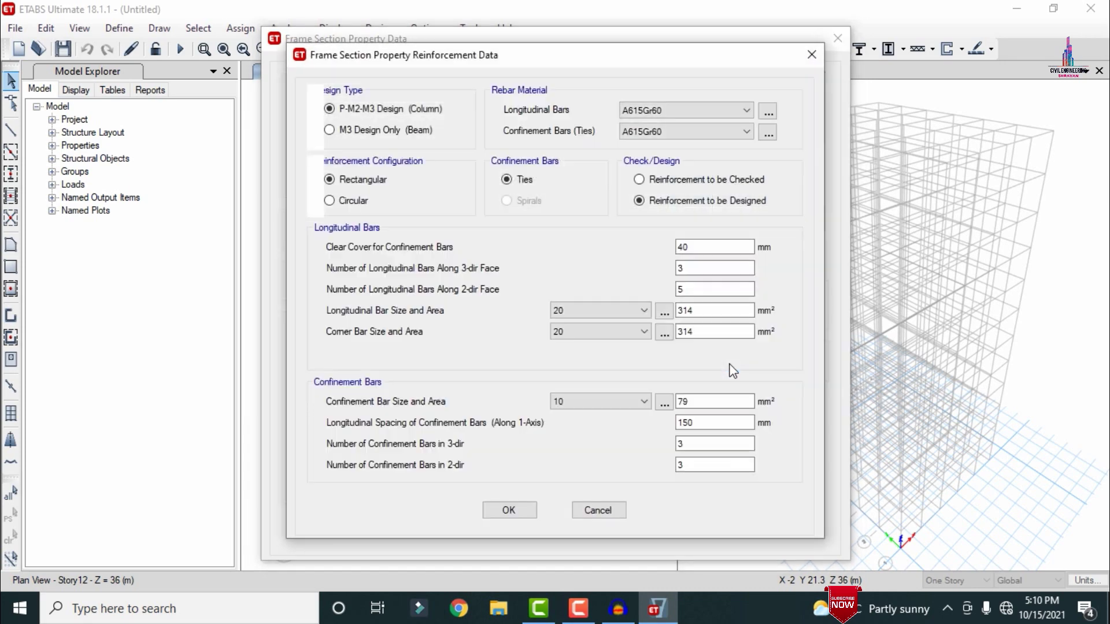
left_click(397, 129)
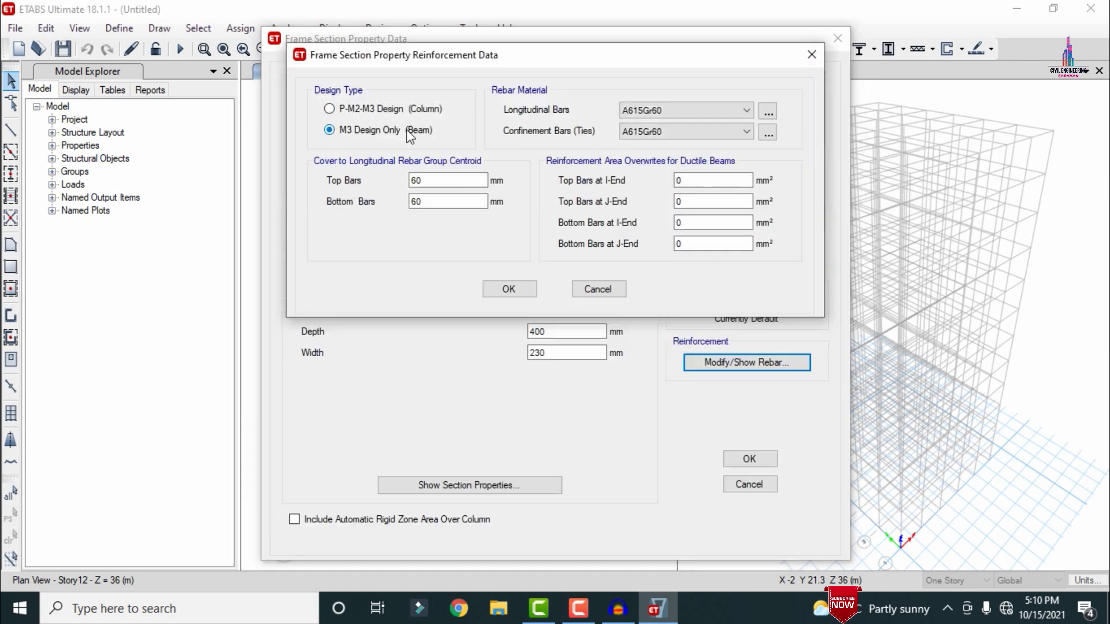
left_click(723, 111)
left_click(691, 136)
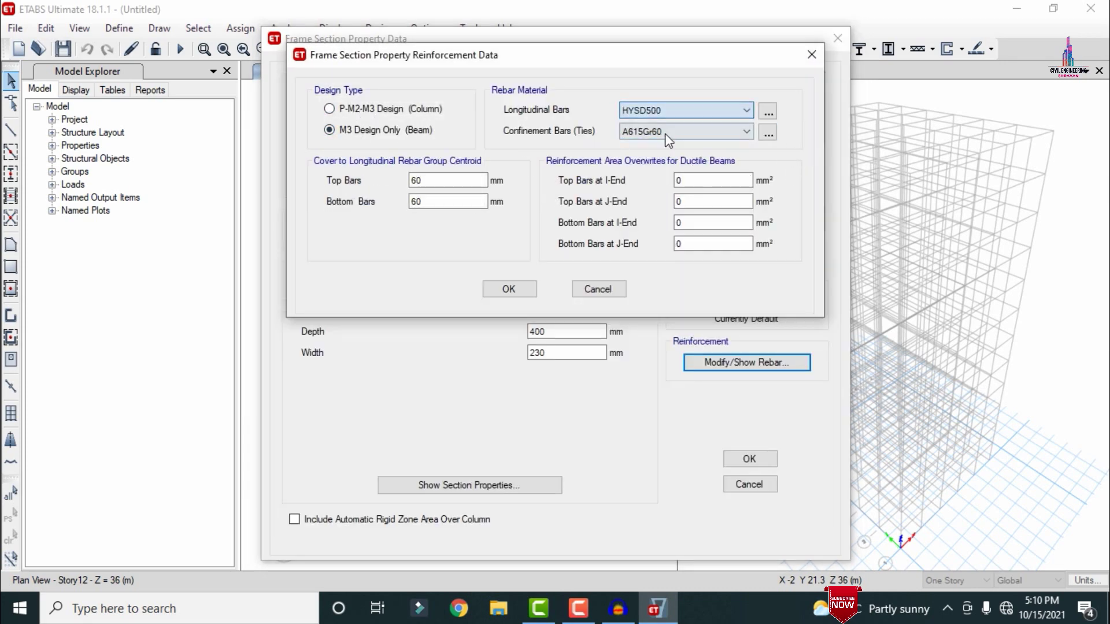
left_click(665, 132)
left_click(659, 157)
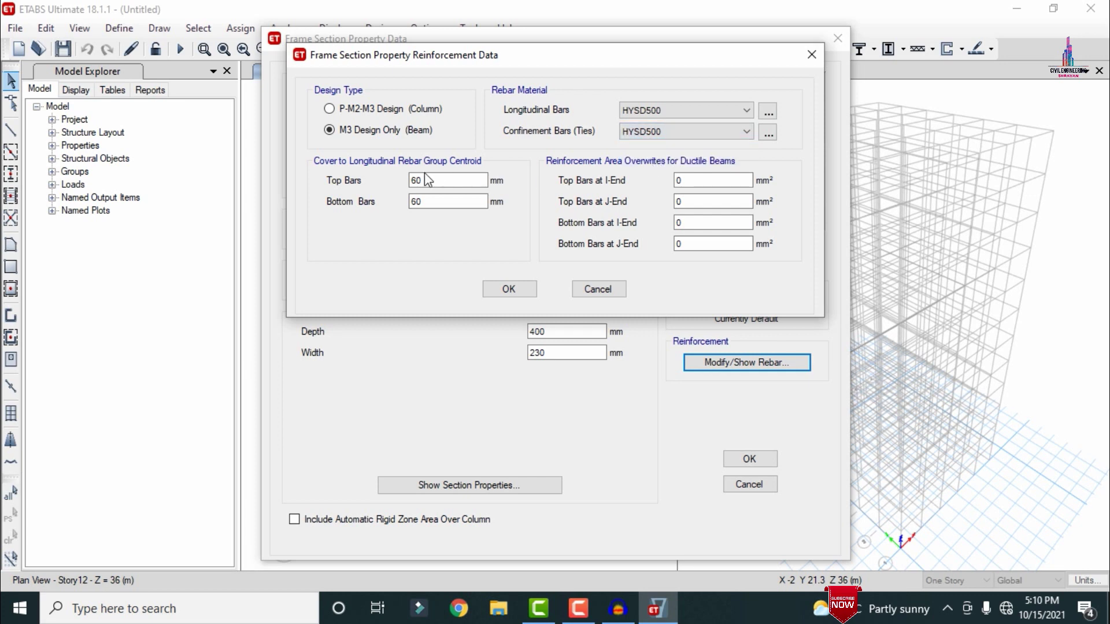
- Set the top and bottom bar covers of B0.4X0.23 to 40 mm and accept the section
left_click_drag(426, 180, 397, 179)
key("Tab")
type("40")
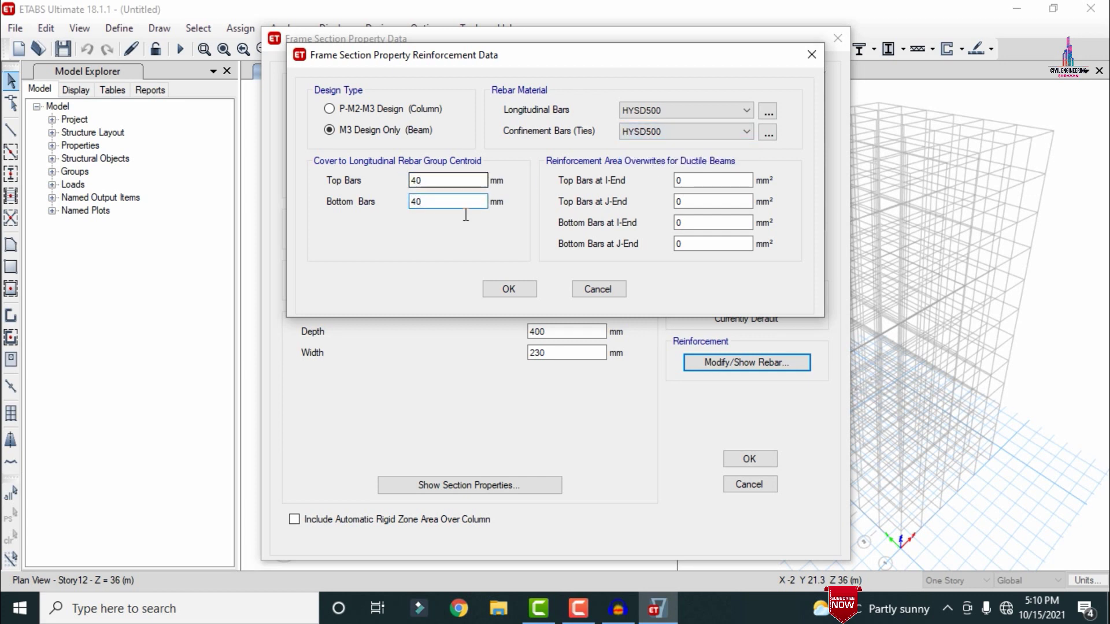
left_click(509, 288)
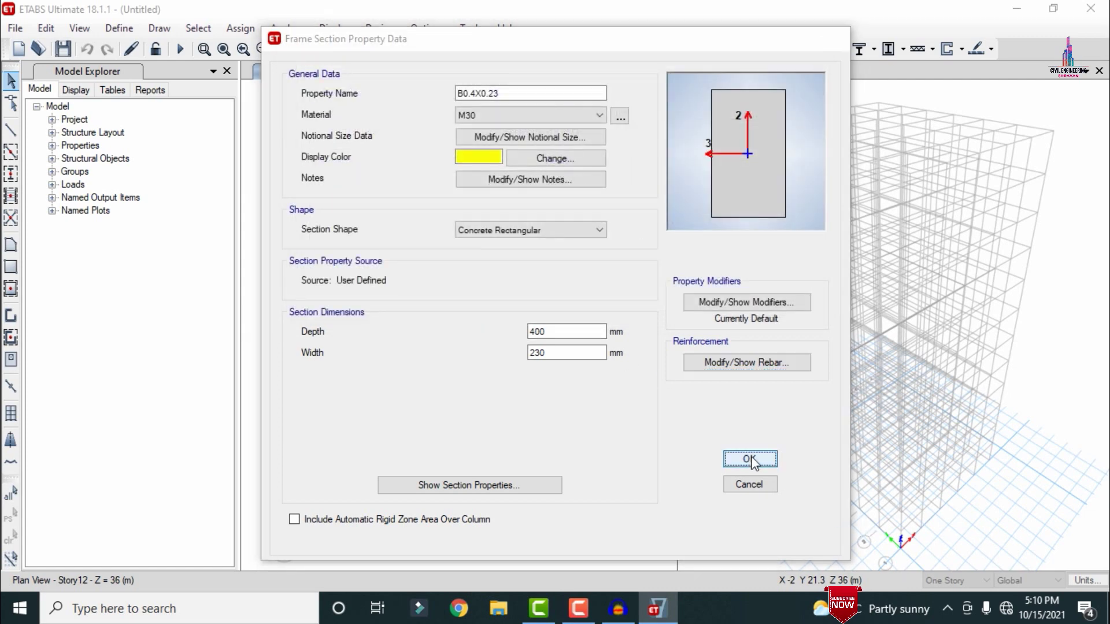
left_click(749, 459)
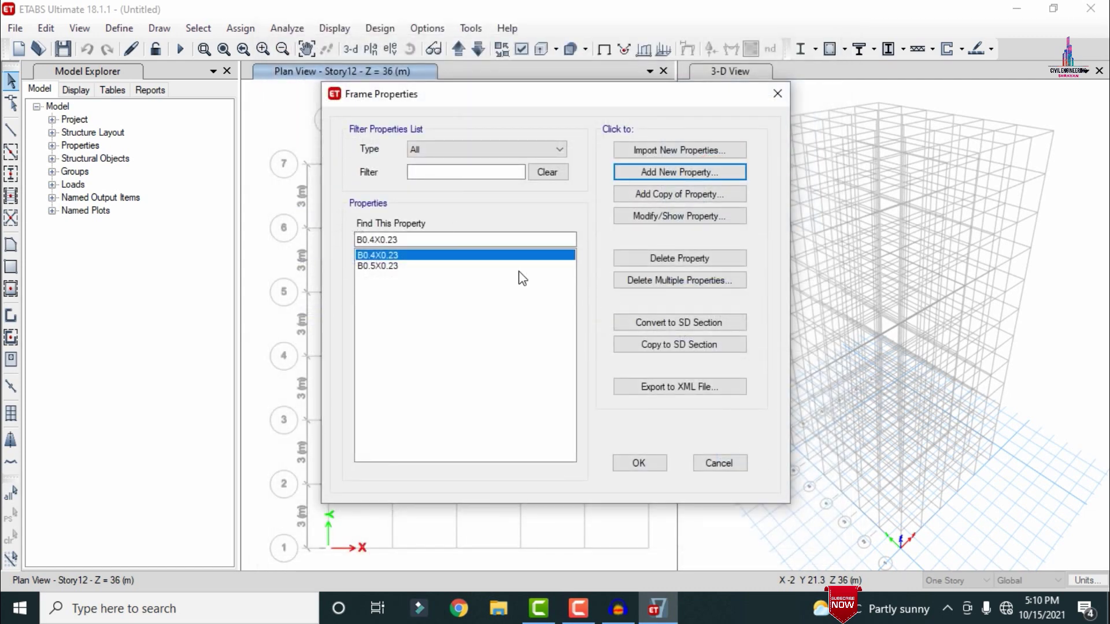
- Add a third concrete rectangular section named B0.3X0.23 in M30, with a depth of 300 mm and a width of 230 mm
left_click(647, 171)
left_click(274, 261)
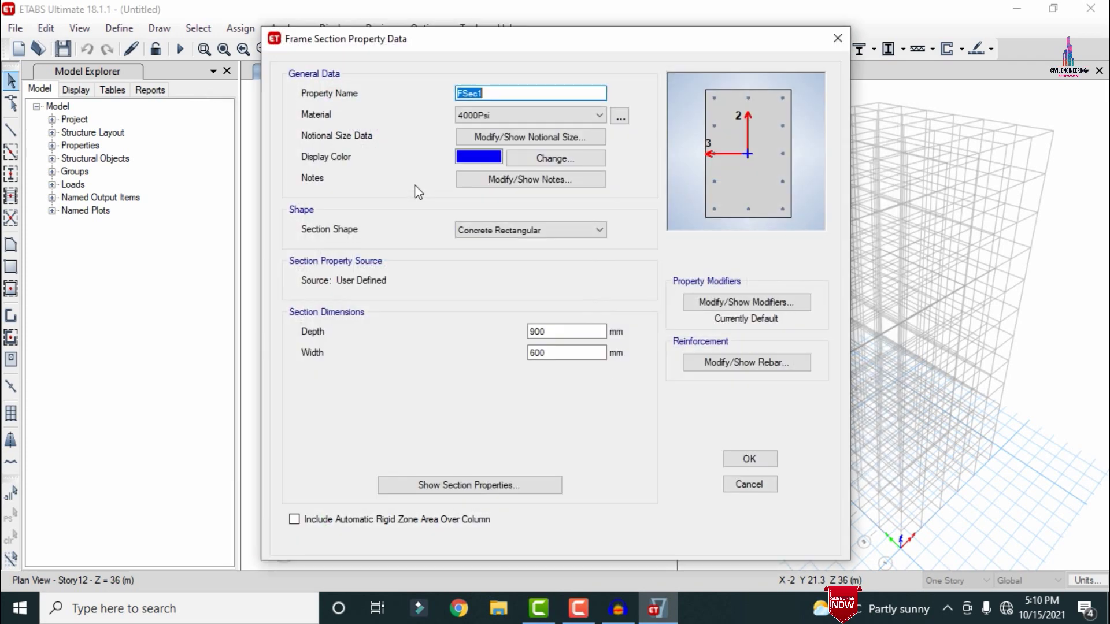
type("B0.3X0.23")
left_click(474, 115)
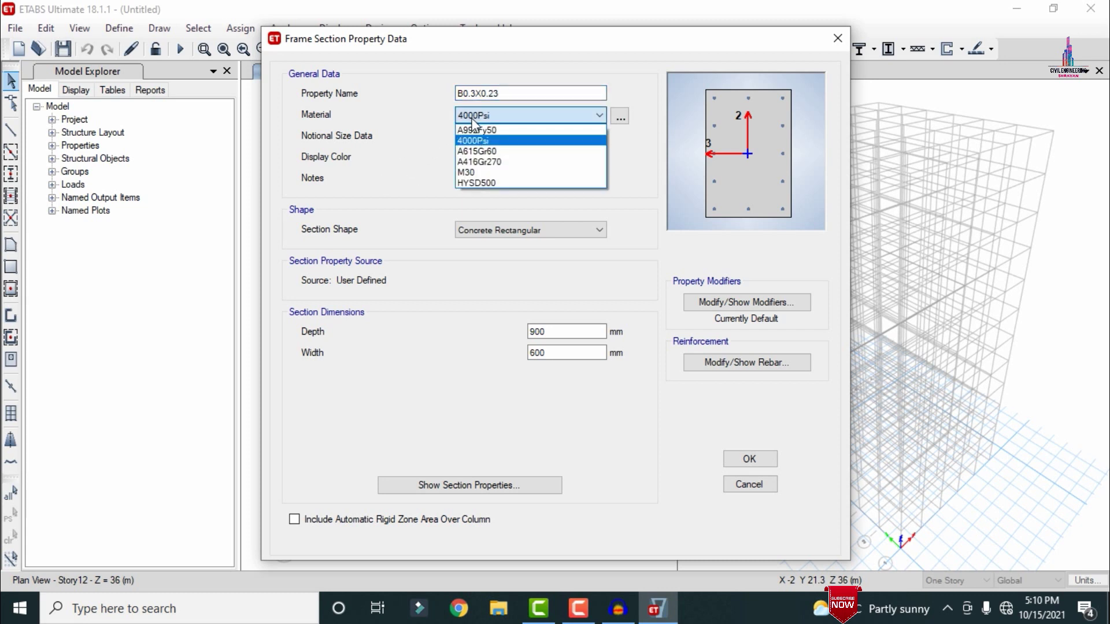
left_click(475, 171)
double_click(538, 331)
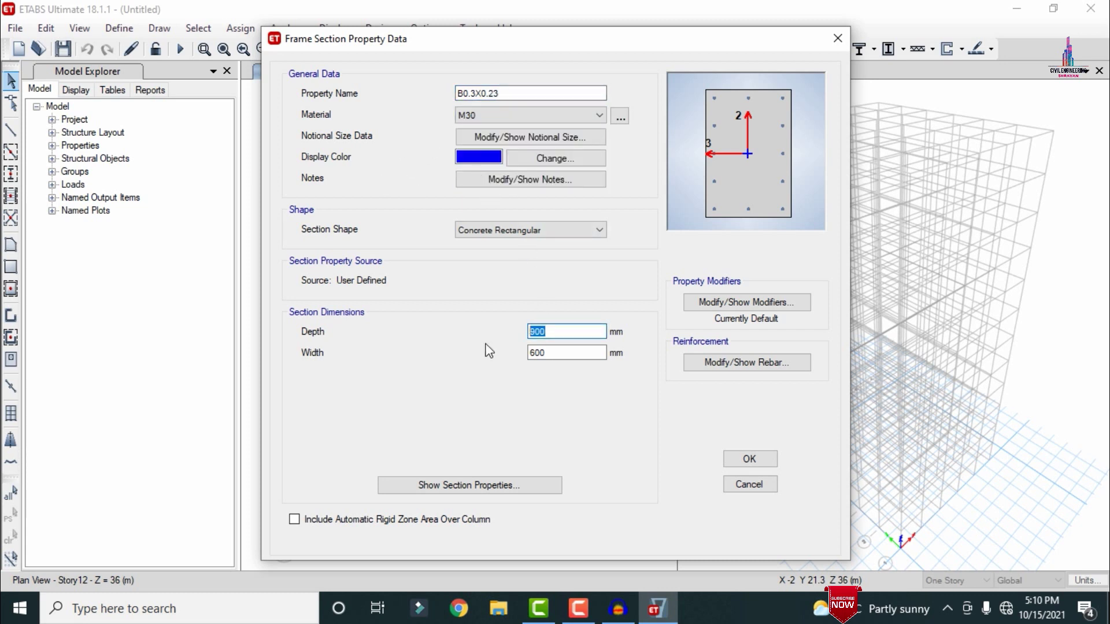
type("300")
key("Tab")
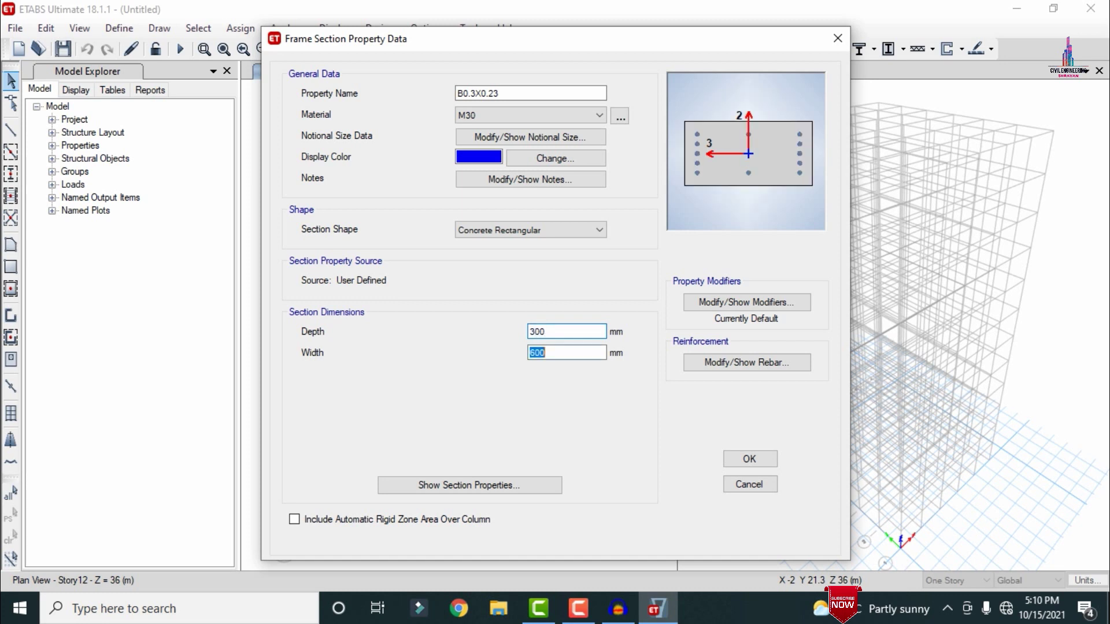
type("230")
- Set the B0.3X0.23 design type to M3 Design Only (Beam) and use HYSD500 for its longitudinal and confinement bars
left_click(743, 362)
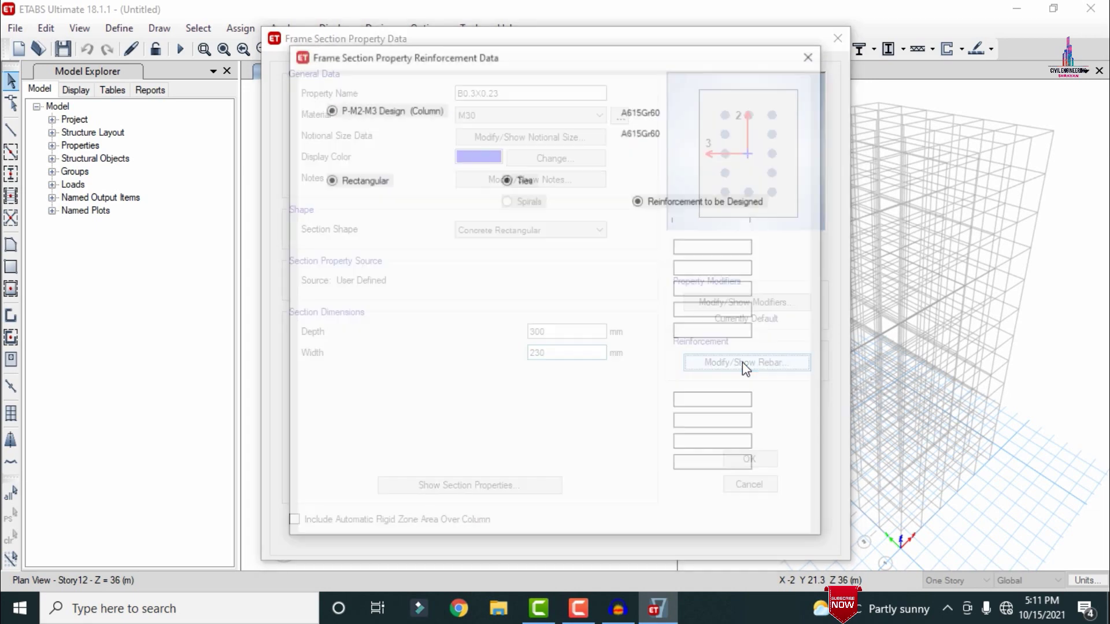
left_click(329, 130)
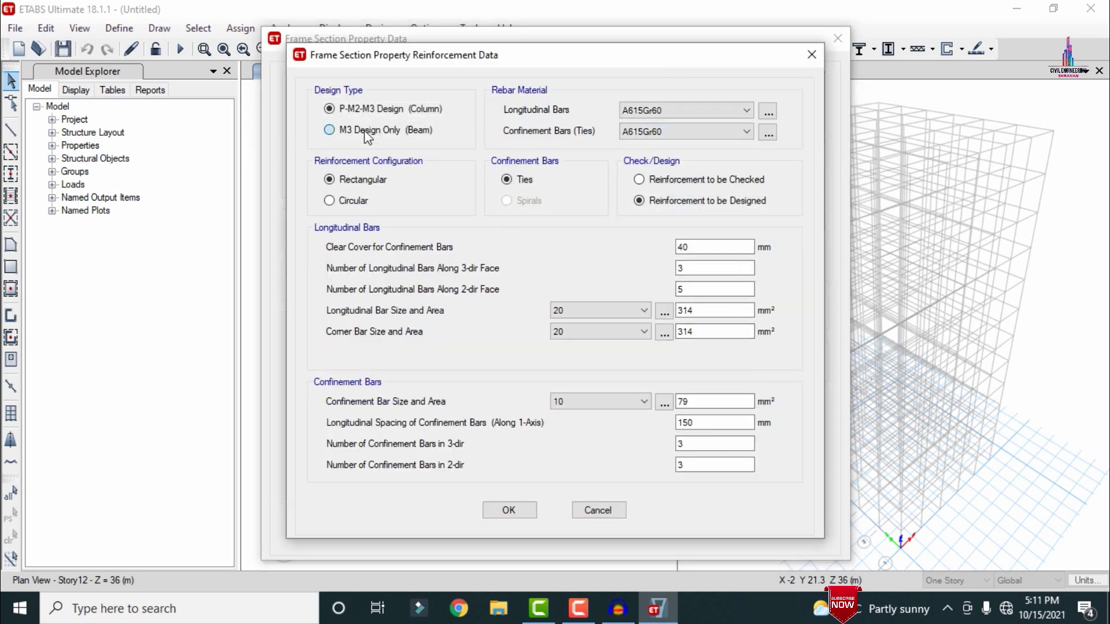
left_click(636, 111)
left_click(641, 135)
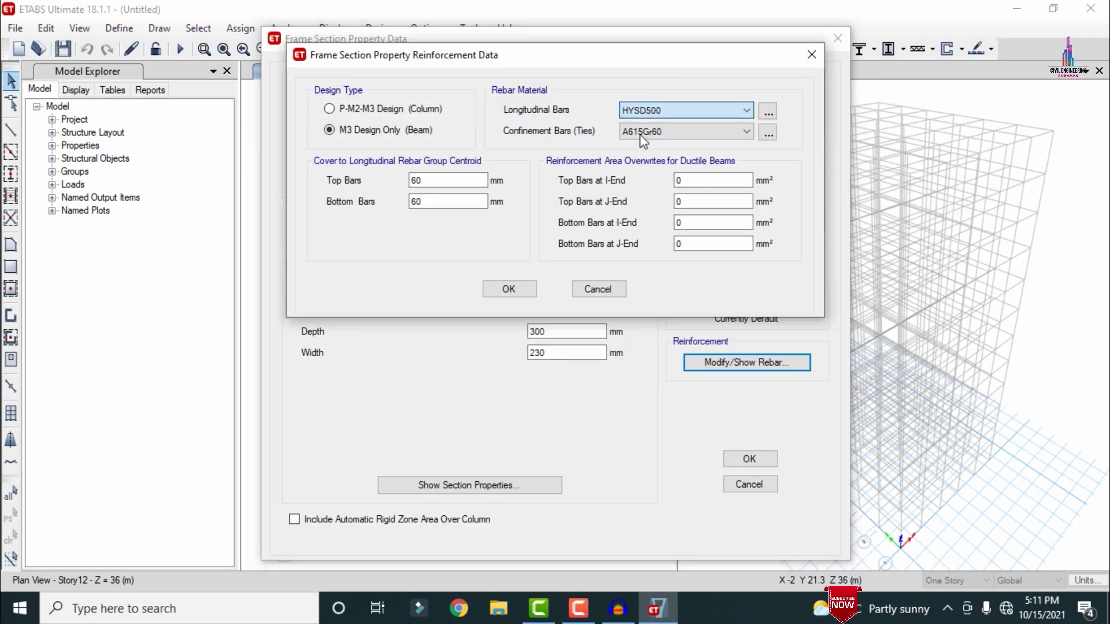
left_click(647, 132)
left_click(647, 157)
- Set the top and bottom bar covers of B0.3X0.23 to 30 mm and accept the section
double_click(428, 180)
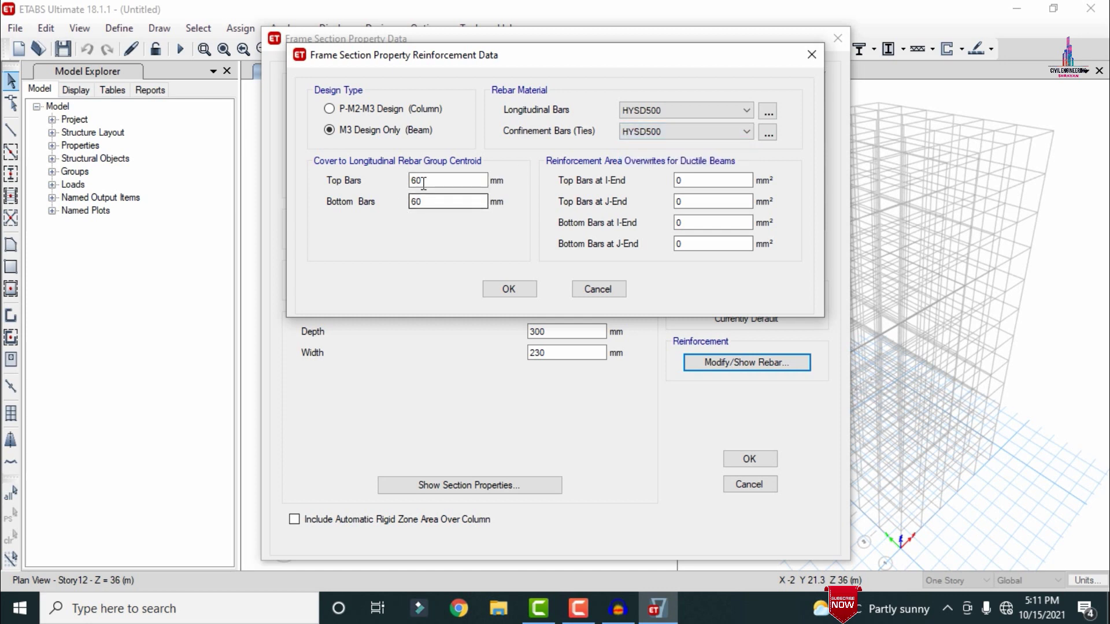
type("3")
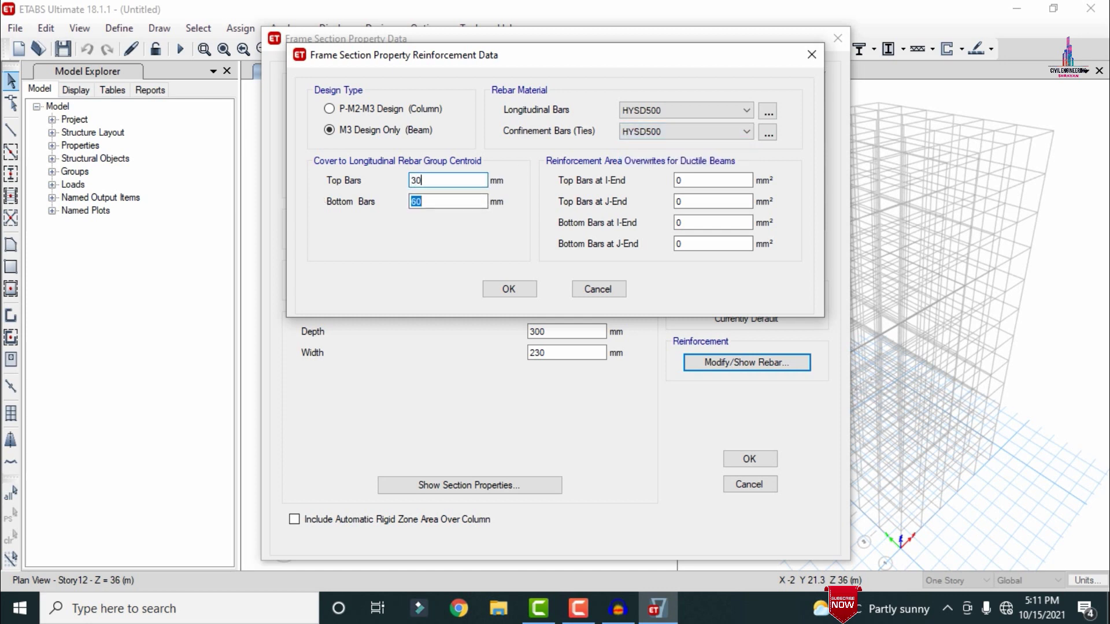
type("3")
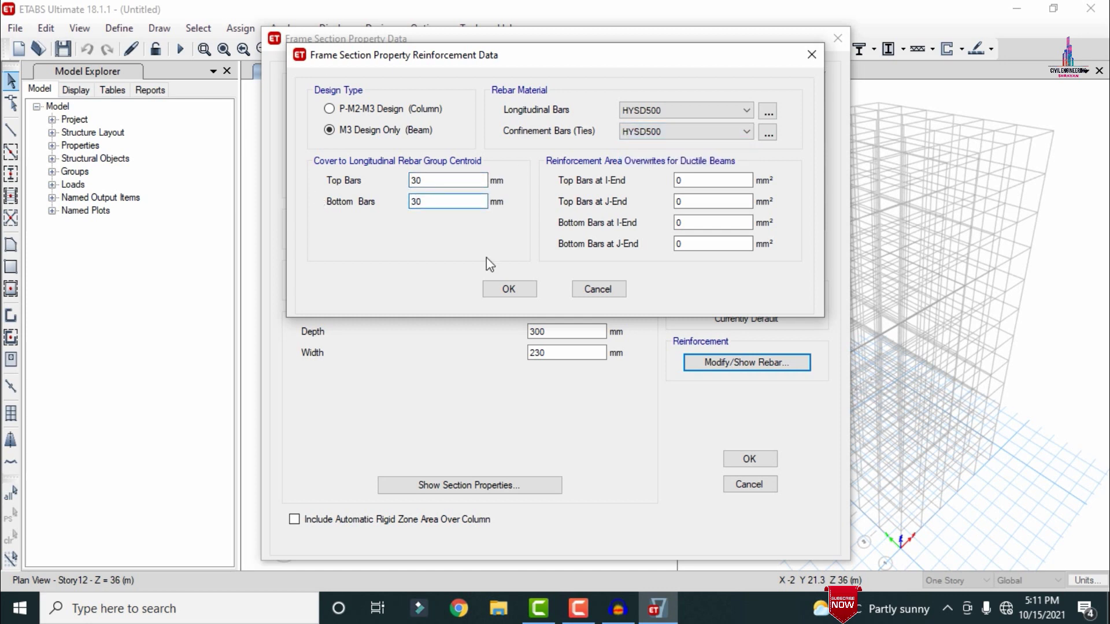
left_click(508, 288)
left_click(749, 460)
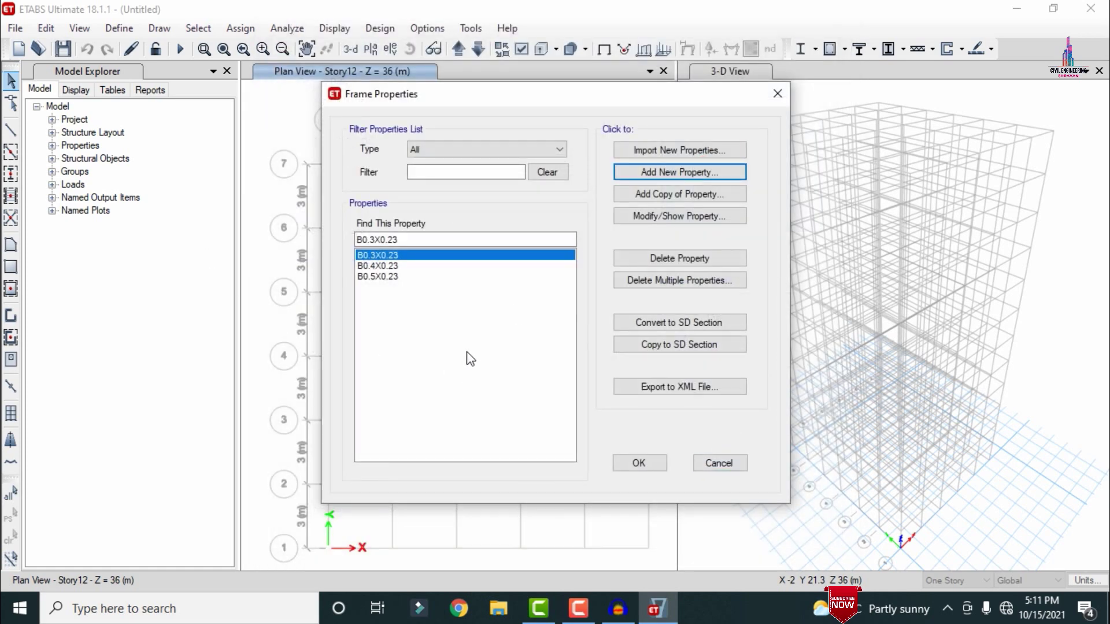
- Add a concrete rectangular section named C0.5X0.5 in M30, with a depth and width of 500 mm
left_click(692, 172)
left_click(283, 264)
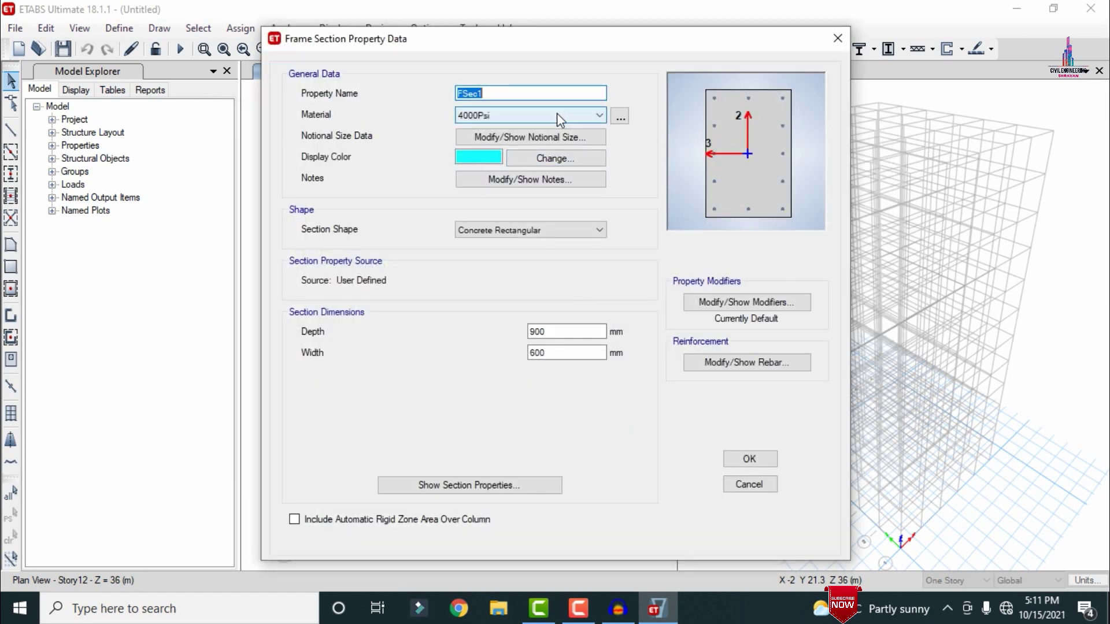
type("C0.5X0.5")
left_click(479, 114)
left_click(484, 172)
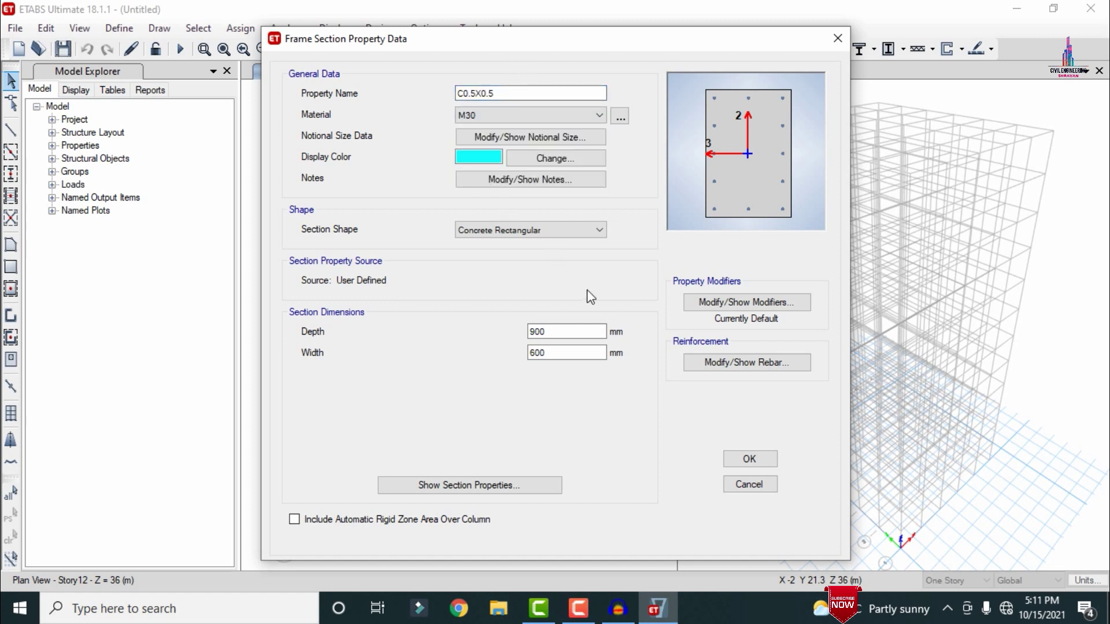
double_click(550, 332)
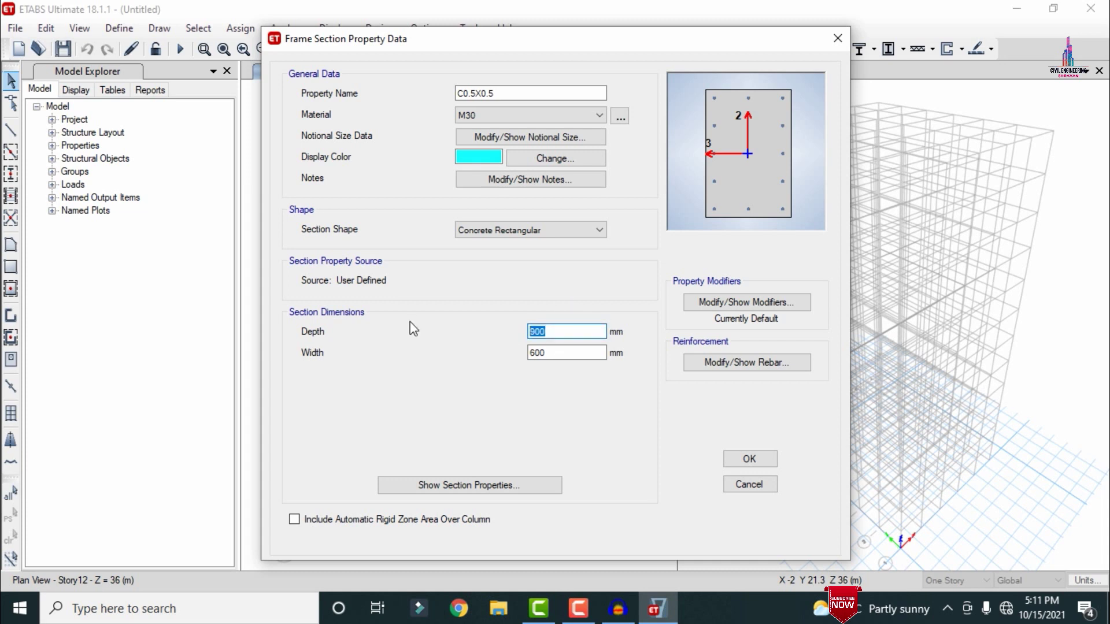
type("500")
key("Tab")
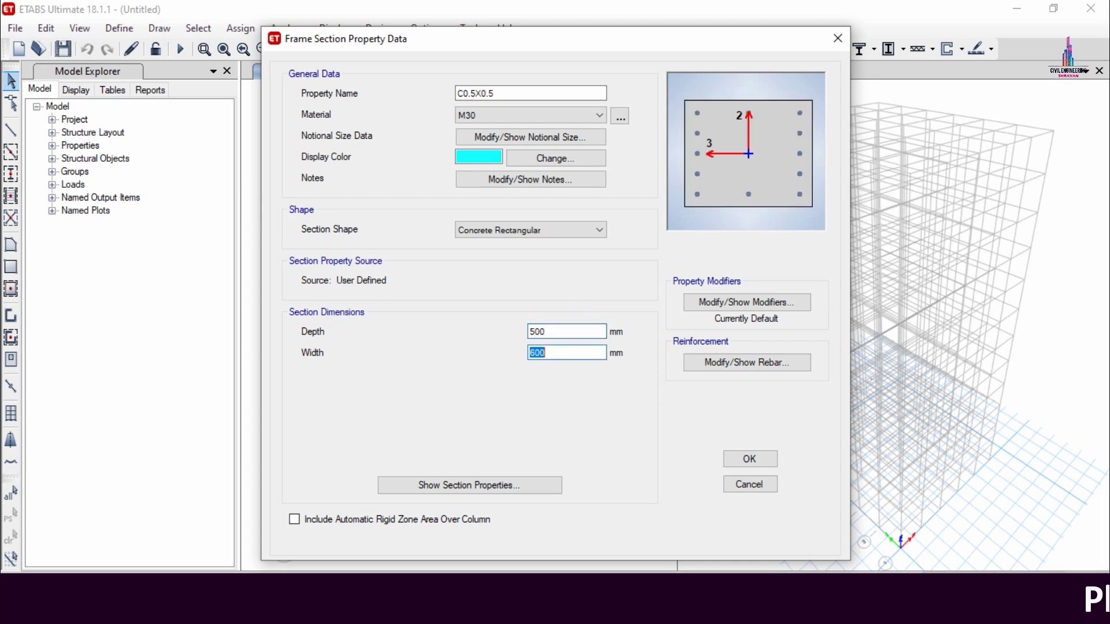
type("500")
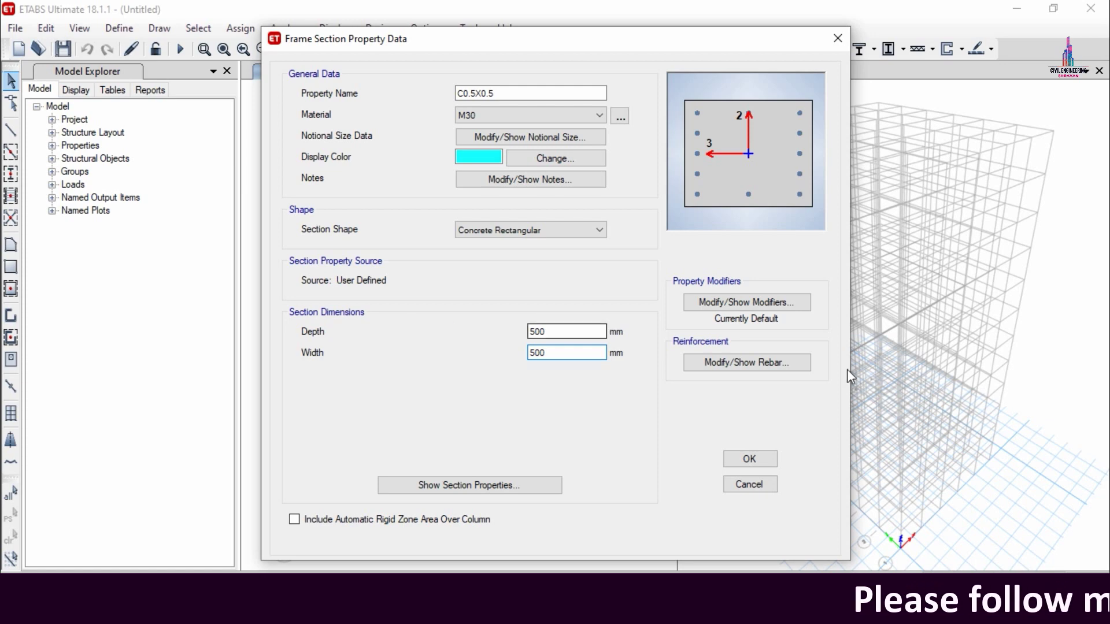
- Use HYSD500 for the longitudinal and confinement bars of column section C0.5X0.5
left_click(739, 361)
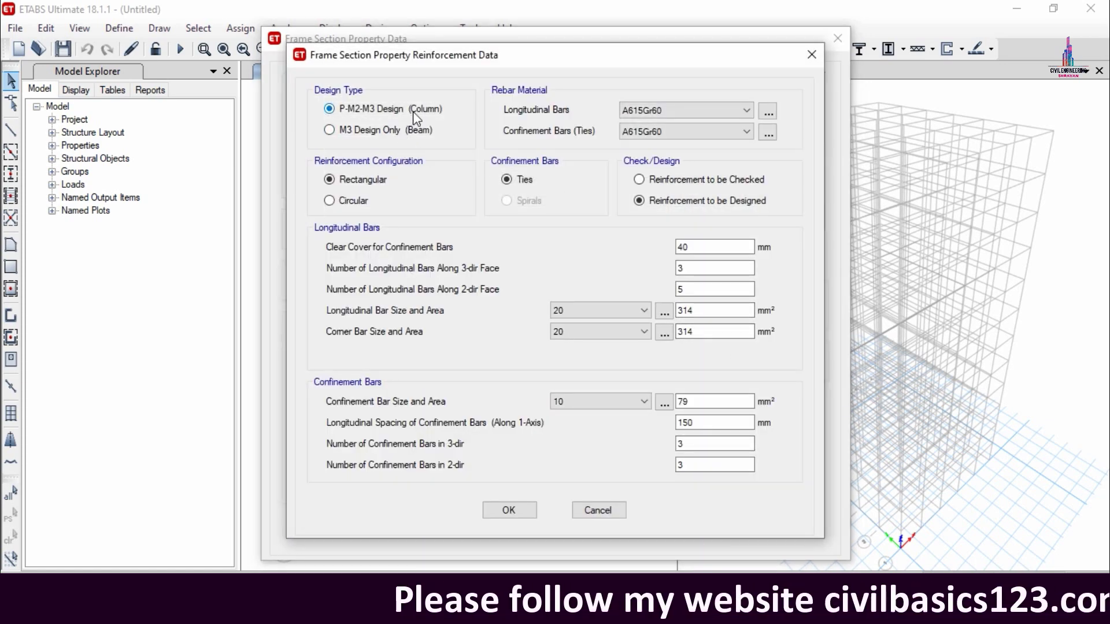
left_click(732, 111)
left_click(717, 135)
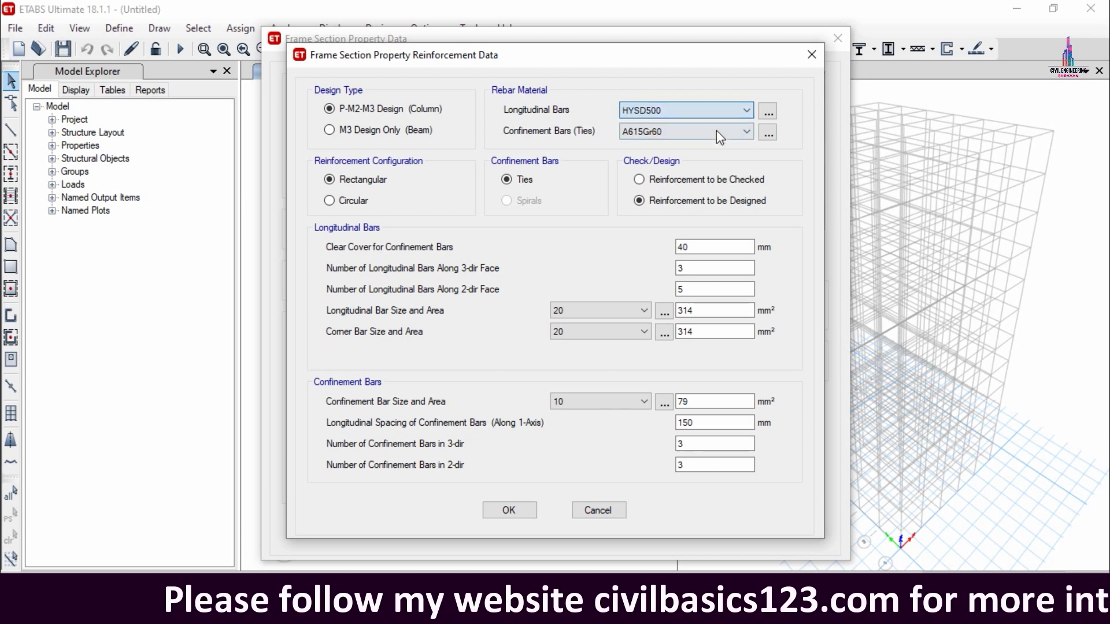
left_click(716, 131)
left_click(689, 152)
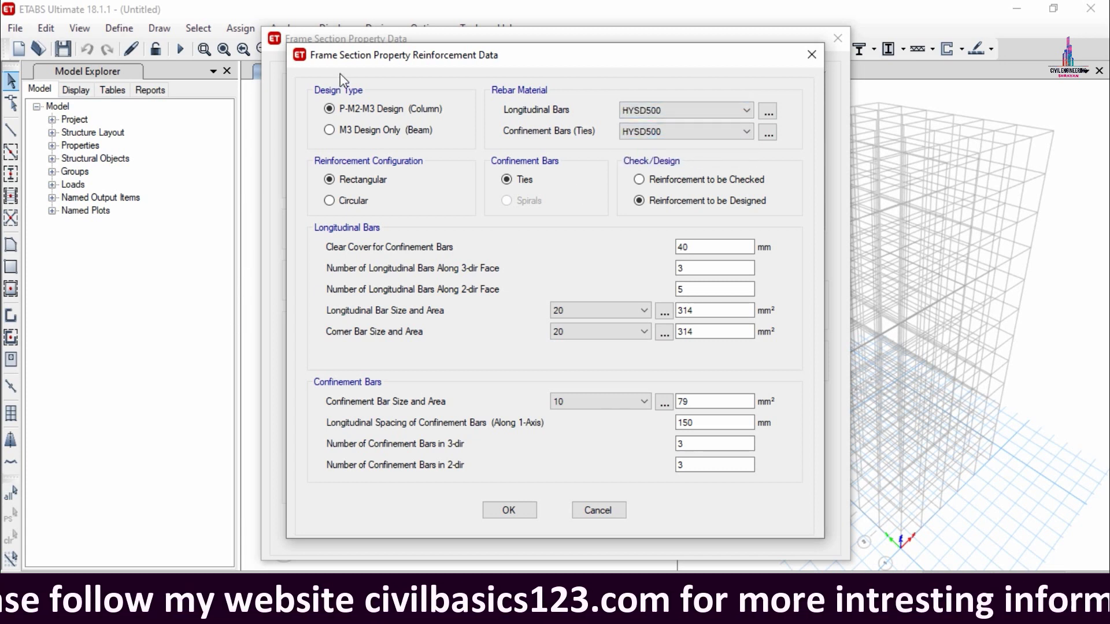
- Set C0.5X0.5's clear cover to 50 mm and its longitudinal bars along the 3-dir face to 5, and accept the section
double_click(700, 247)
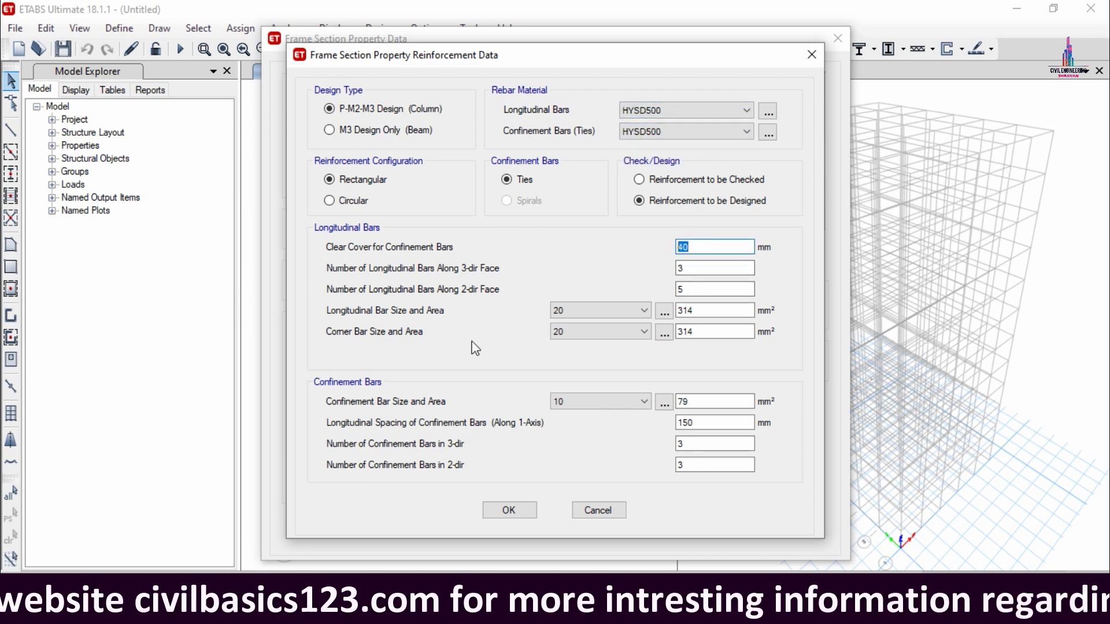
type("5")
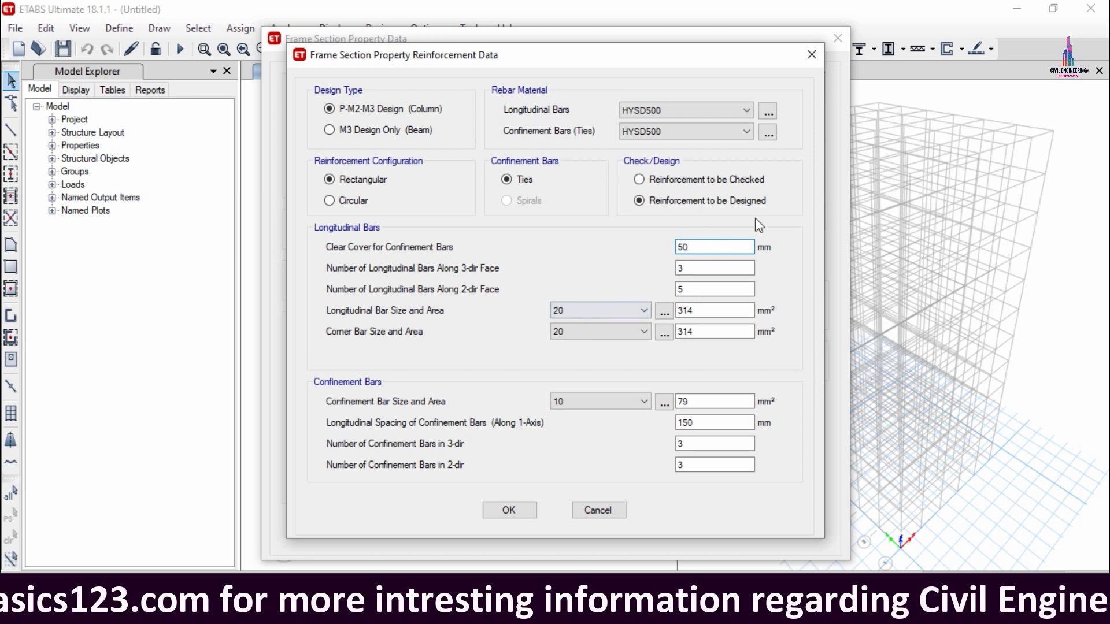
left_click(695, 267)
left_click_drag(695, 267, 673, 259)
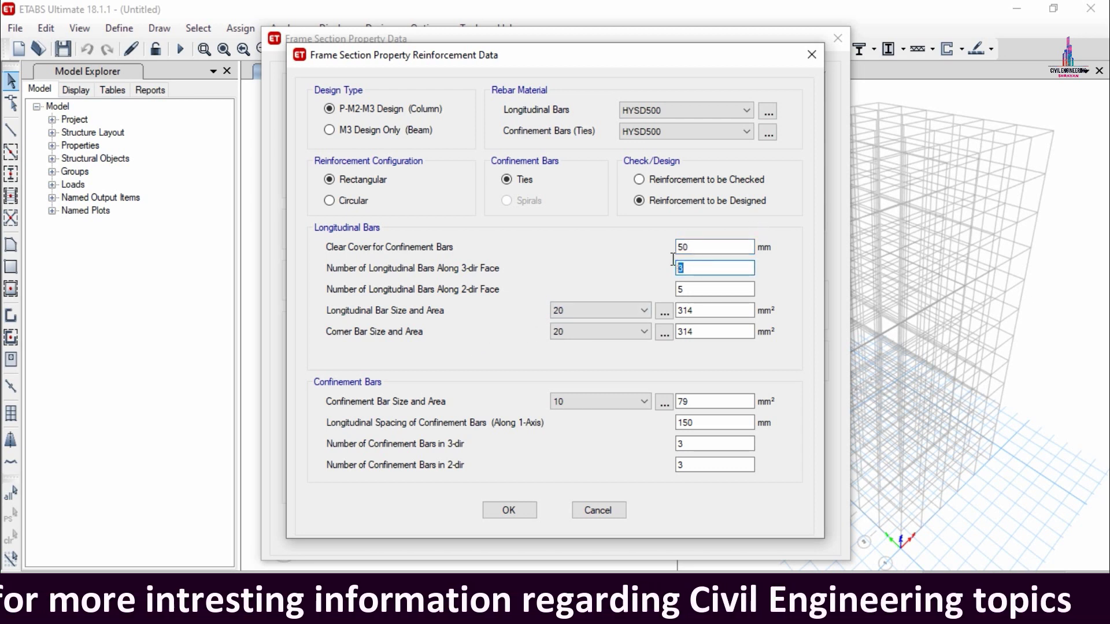
key("BackSpace")
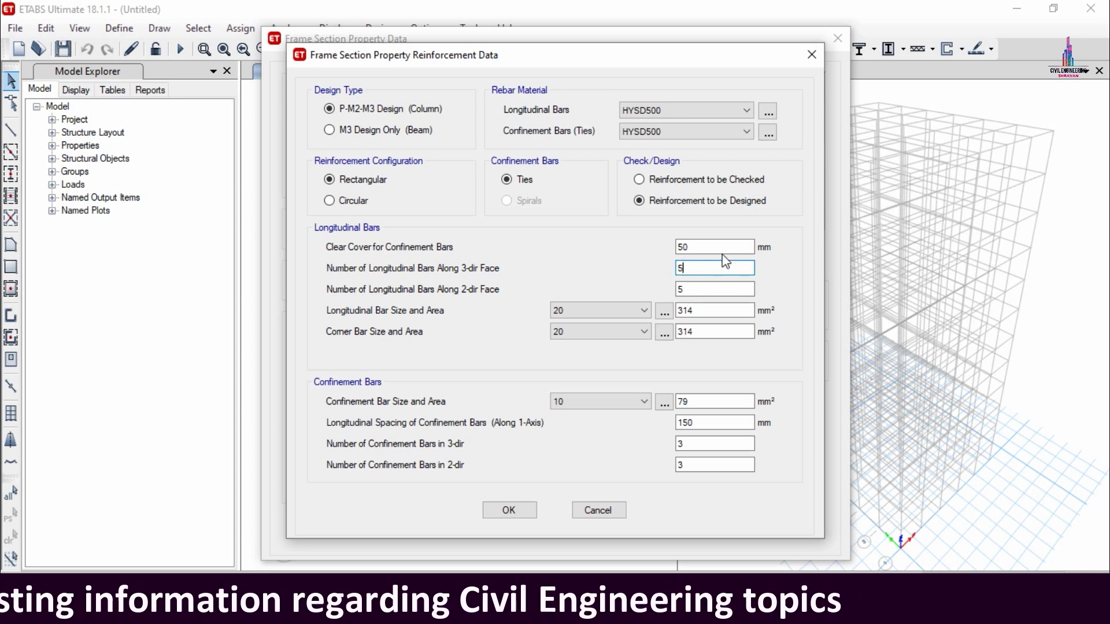
key("Tab")
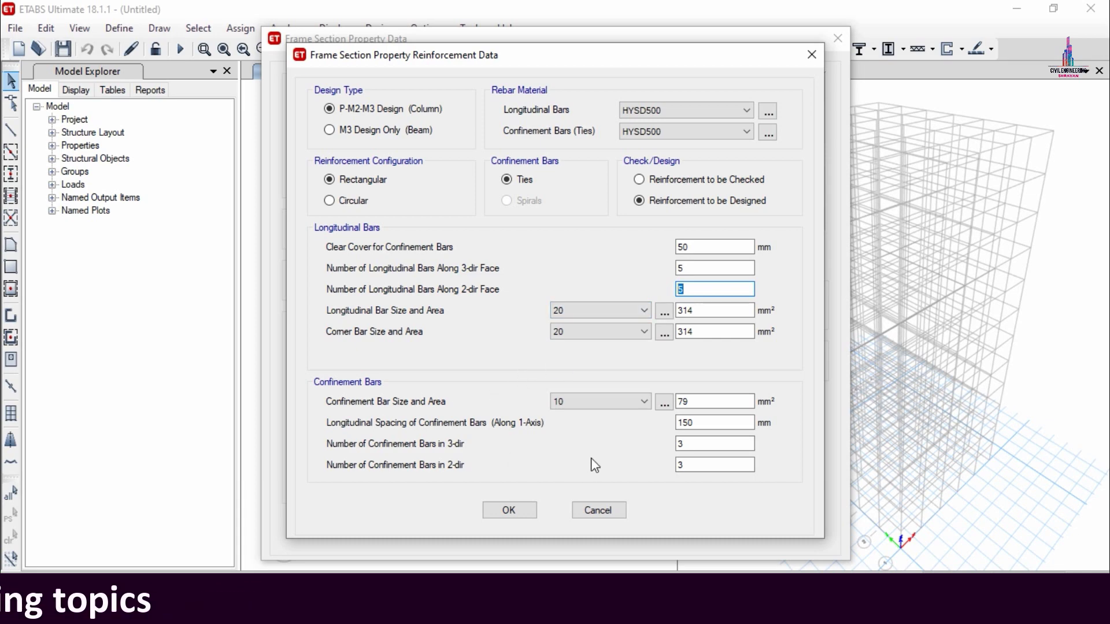
left_click(509, 510)
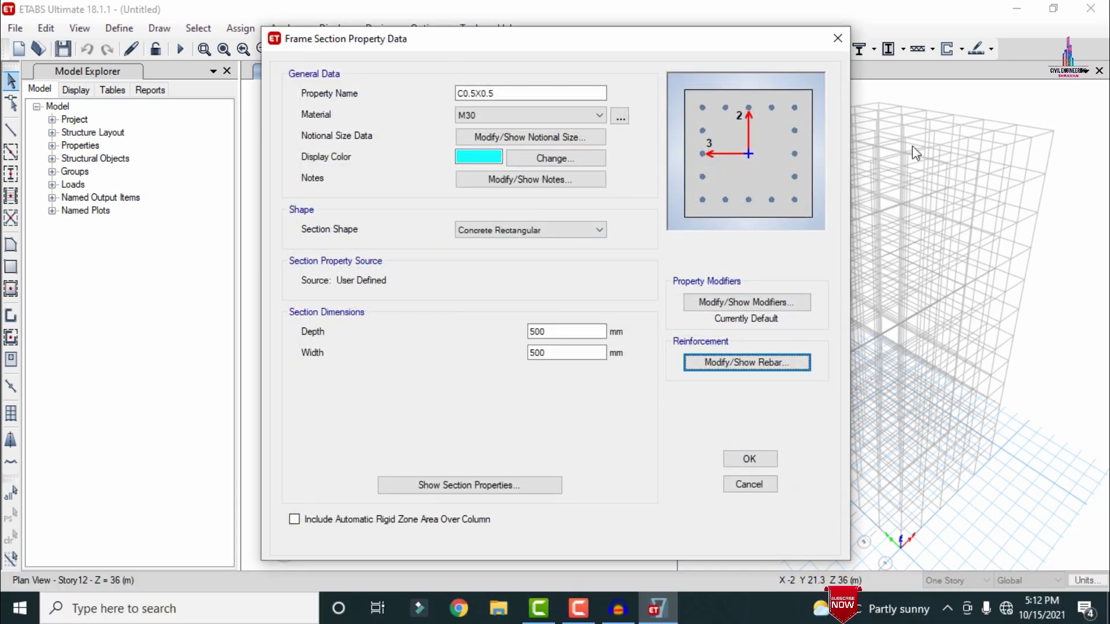
left_click(745, 459)
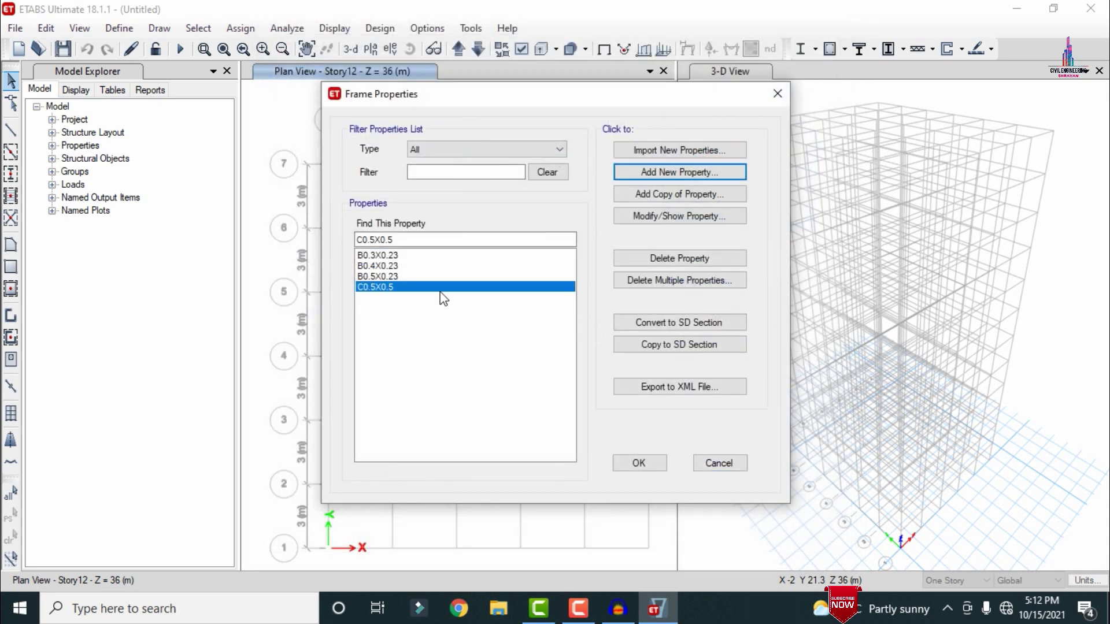
- Add a concrete rectangular section named C0.4X0.4 in M30, with a depth and width of 400 mm
left_click(669, 171)
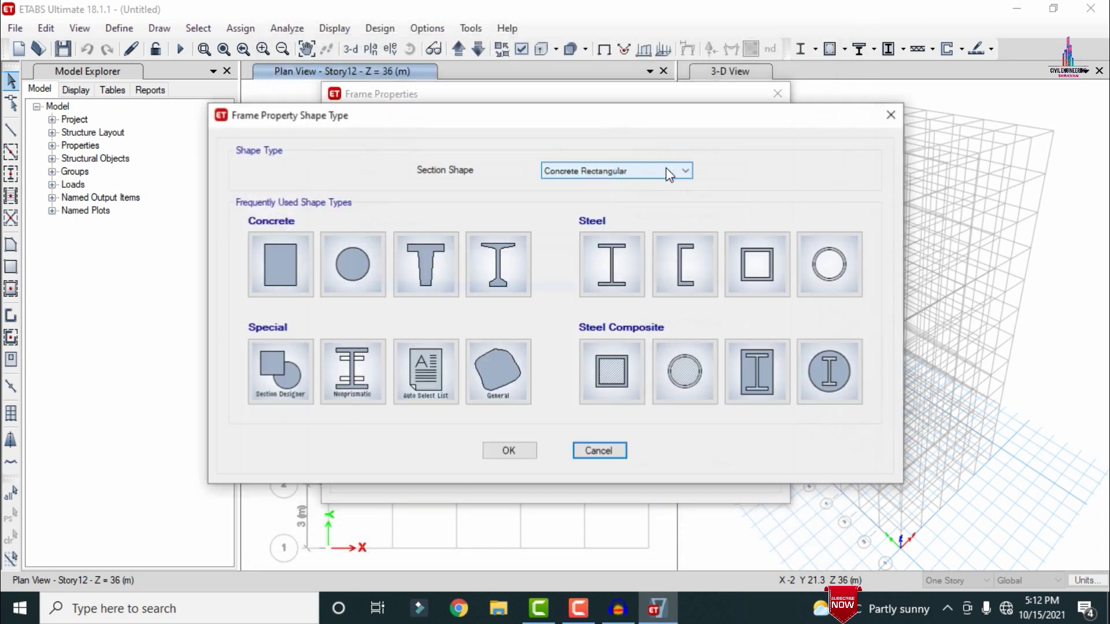
left_click(273, 290)
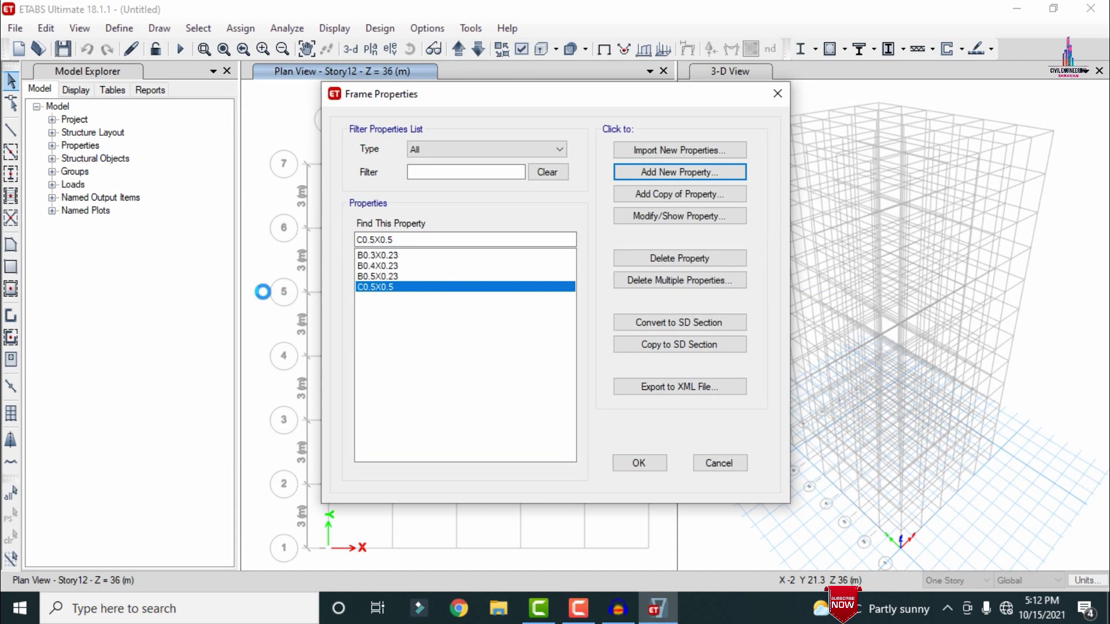
type("C0.4X0.4")
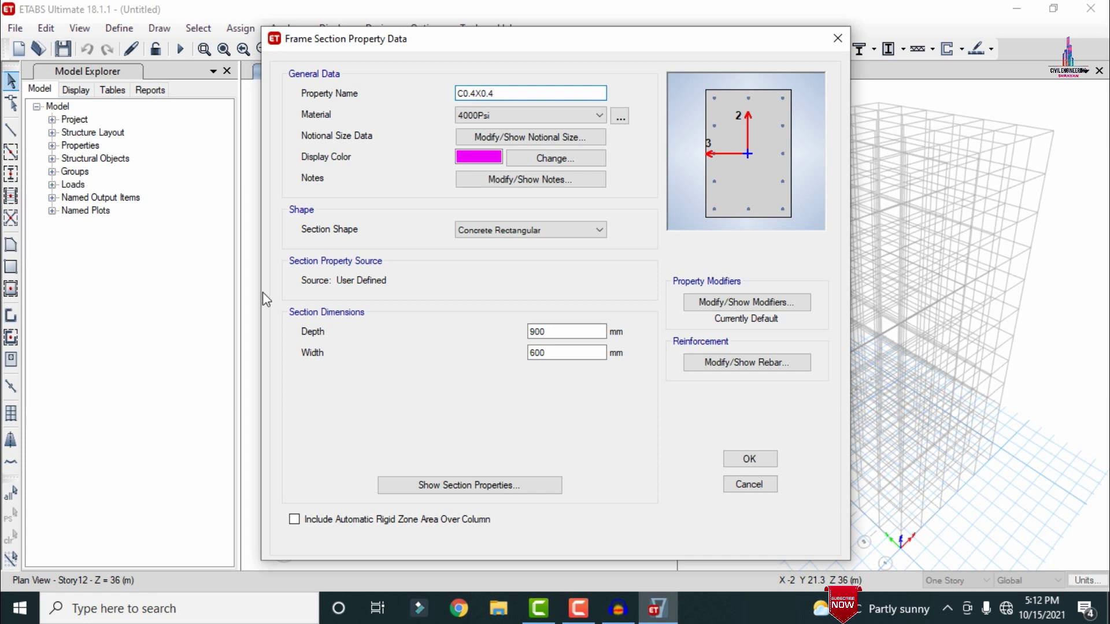
left_click(511, 116)
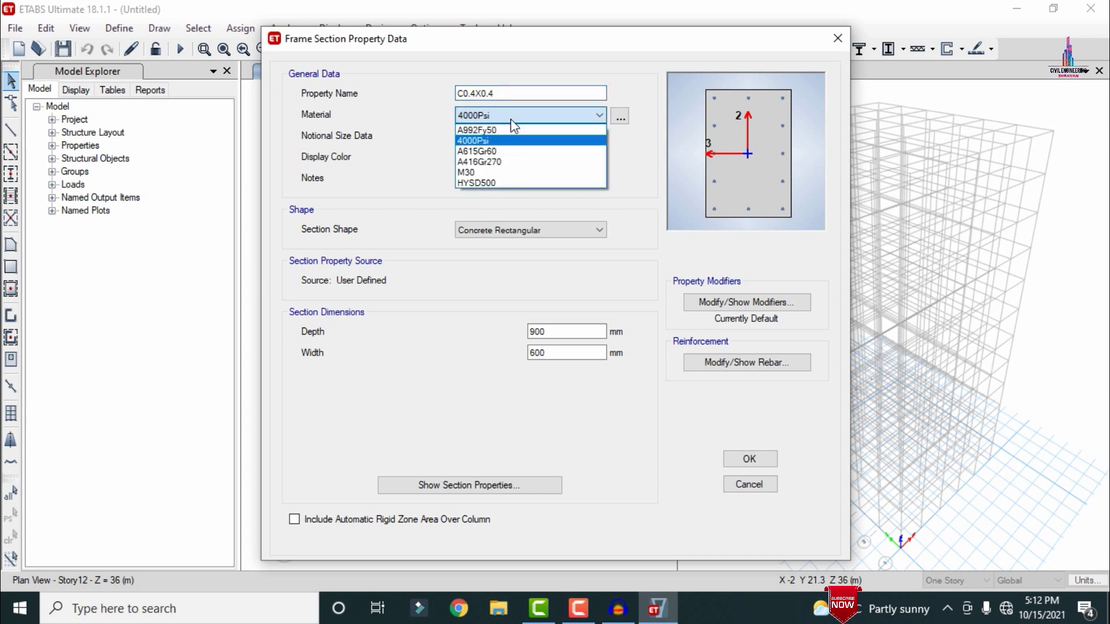
left_click(488, 170)
left_click_drag(573, 336, 484, 326)
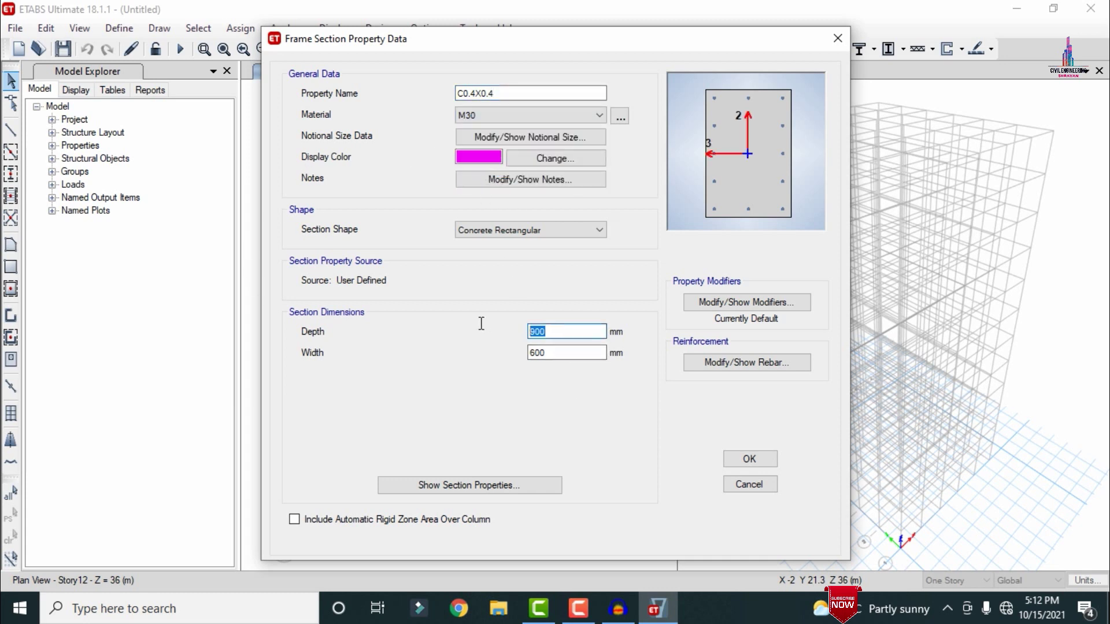
type("400")
key("Tab")
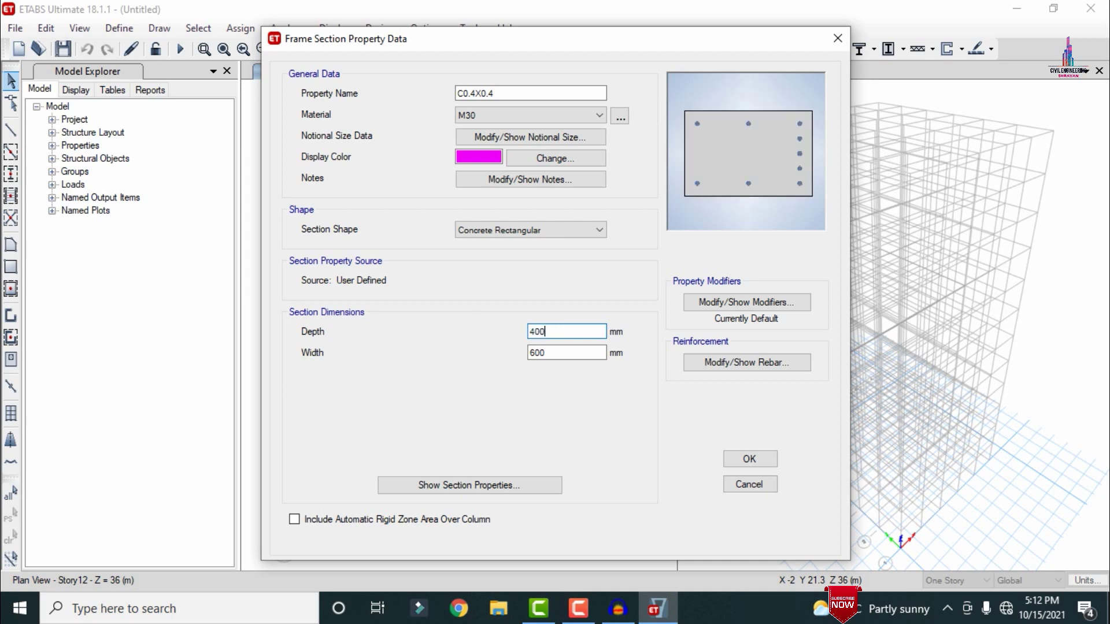
type("400")
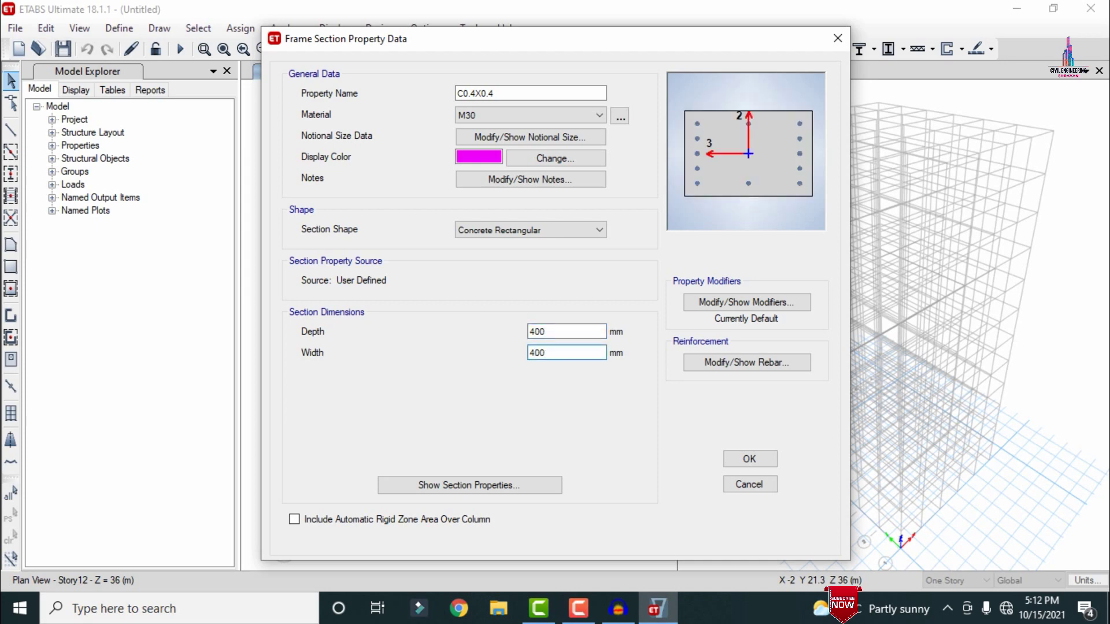
- Use HYSD500 for the longitudinal and confinement bars of column section C0.4X0.4
left_click(730, 359)
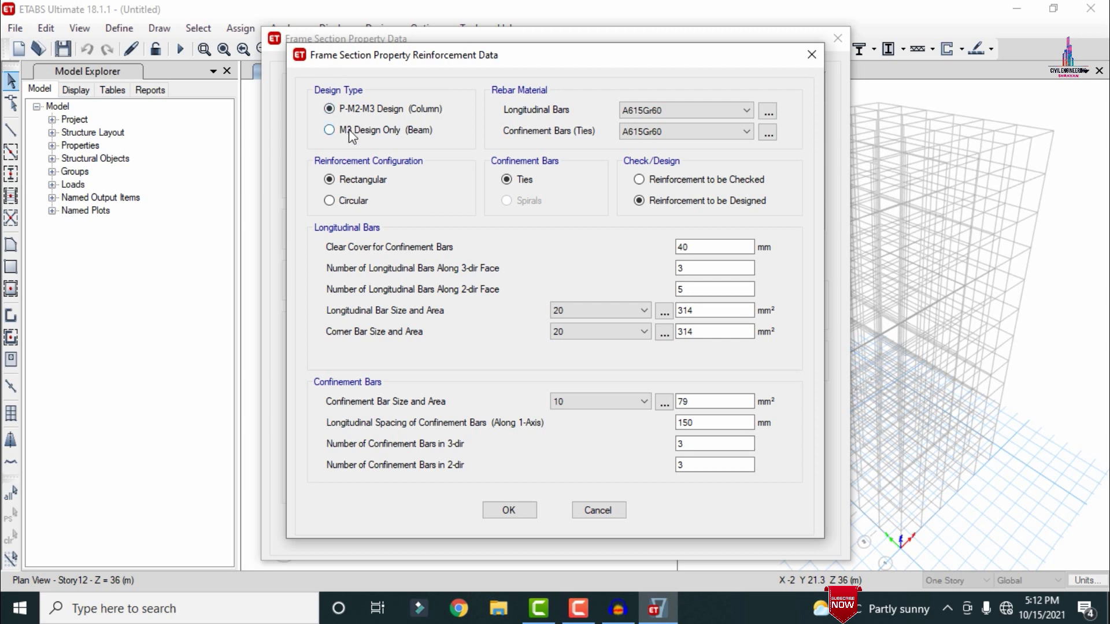
left_click(685, 110)
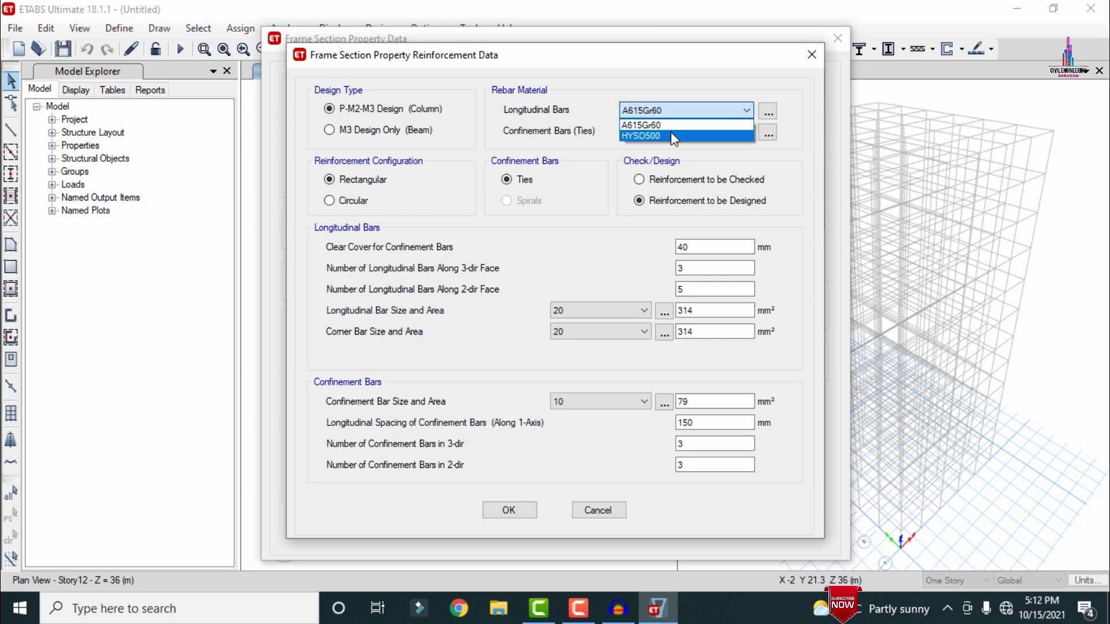
left_click(671, 132)
left_click(668, 132)
left_click(659, 157)
- Set the number of longitudinal bars along C0.4X0.4's 3-dir face to 5 and accept the section
key("Tab")
key("Tab")
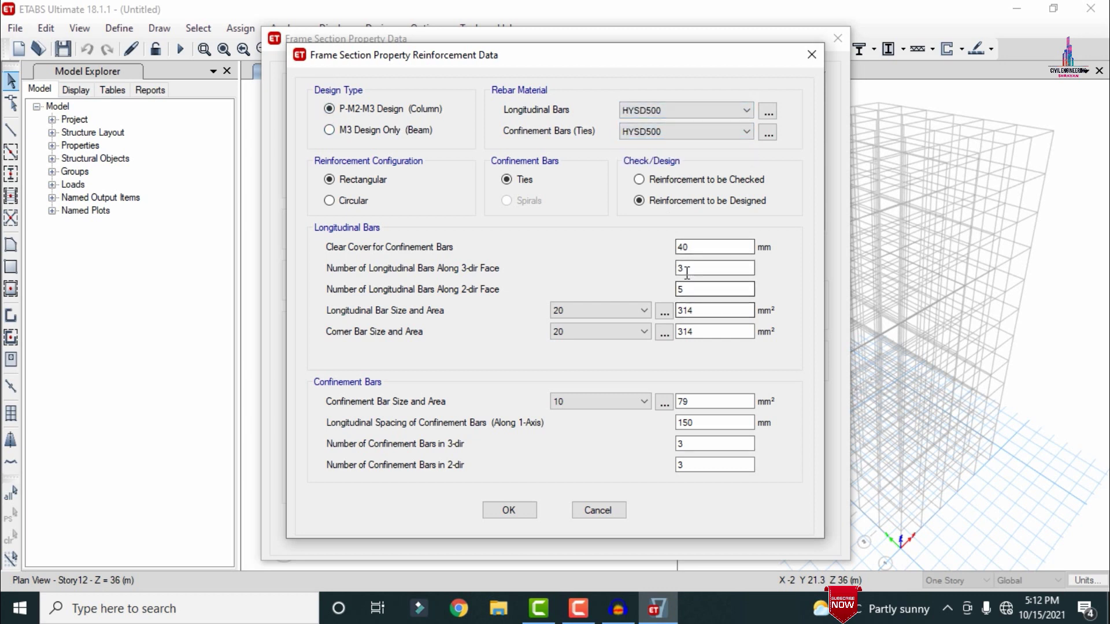
type("5")
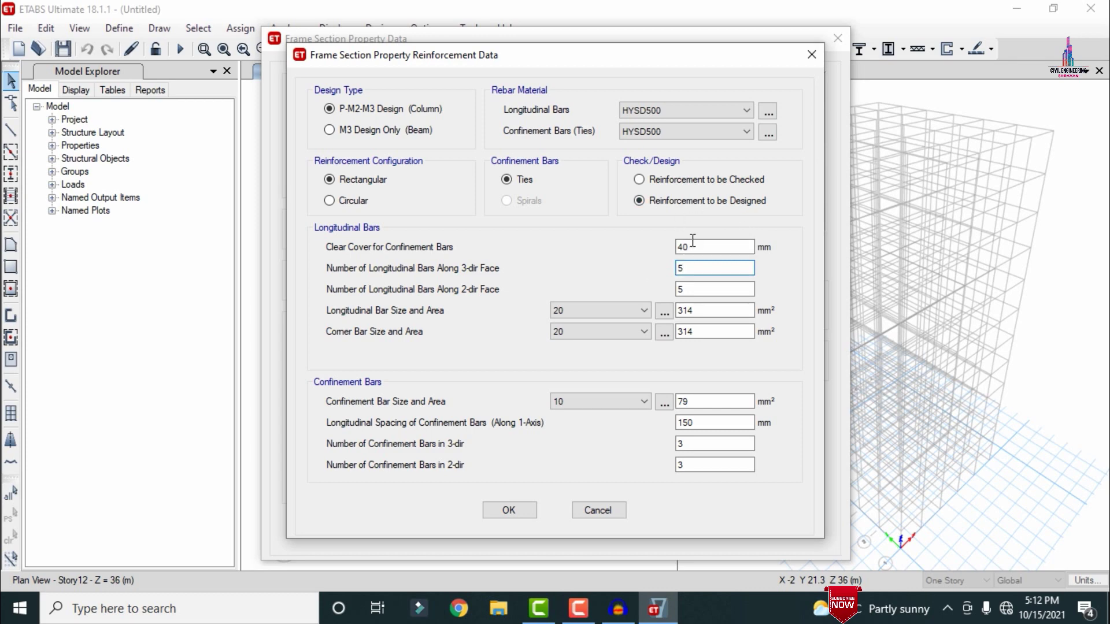
left_click_drag(651, 65, 724, 36)
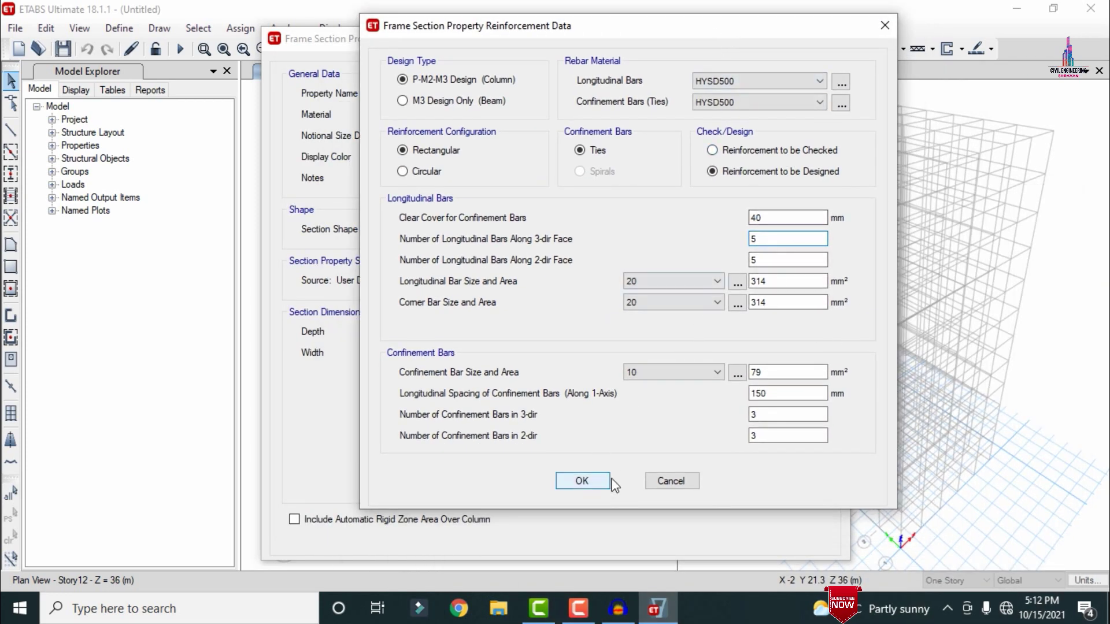
left_click(582, 481)
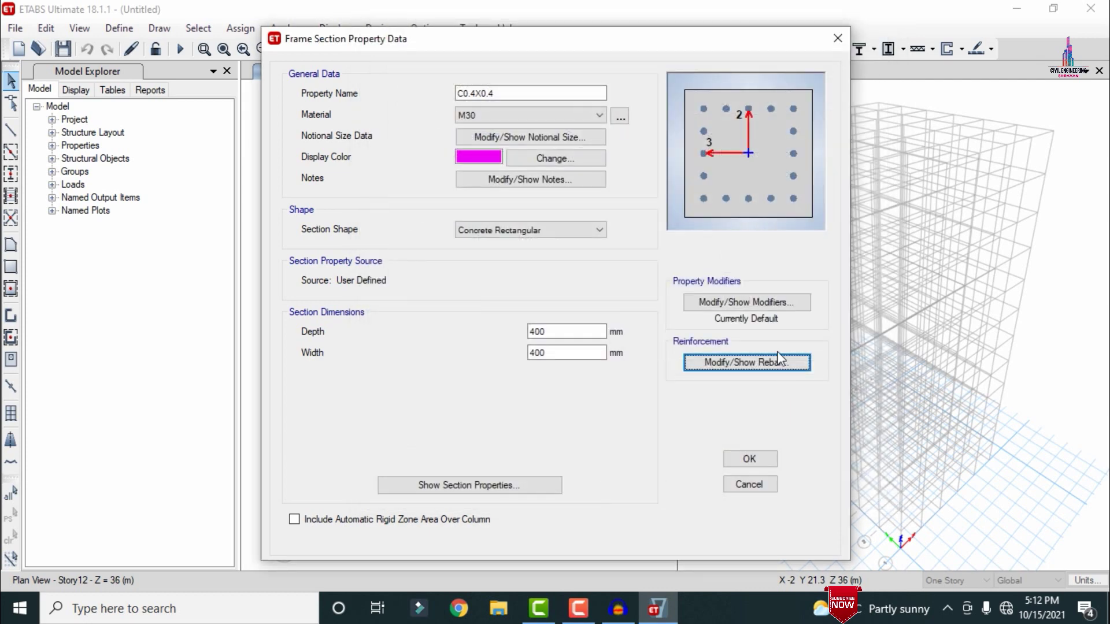
left_click(750, 459)
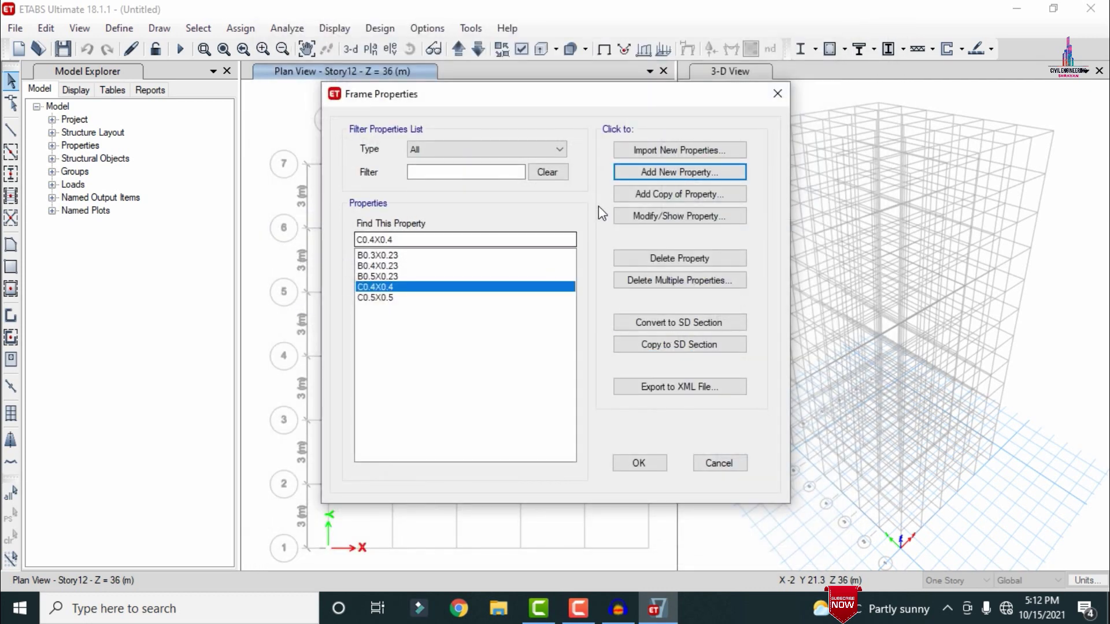
- Add a concrete rectangular section named C0.3X0.3 in M30, with a depth and width of 300 mm
left_click(643, 172)
left_click(281, 265)
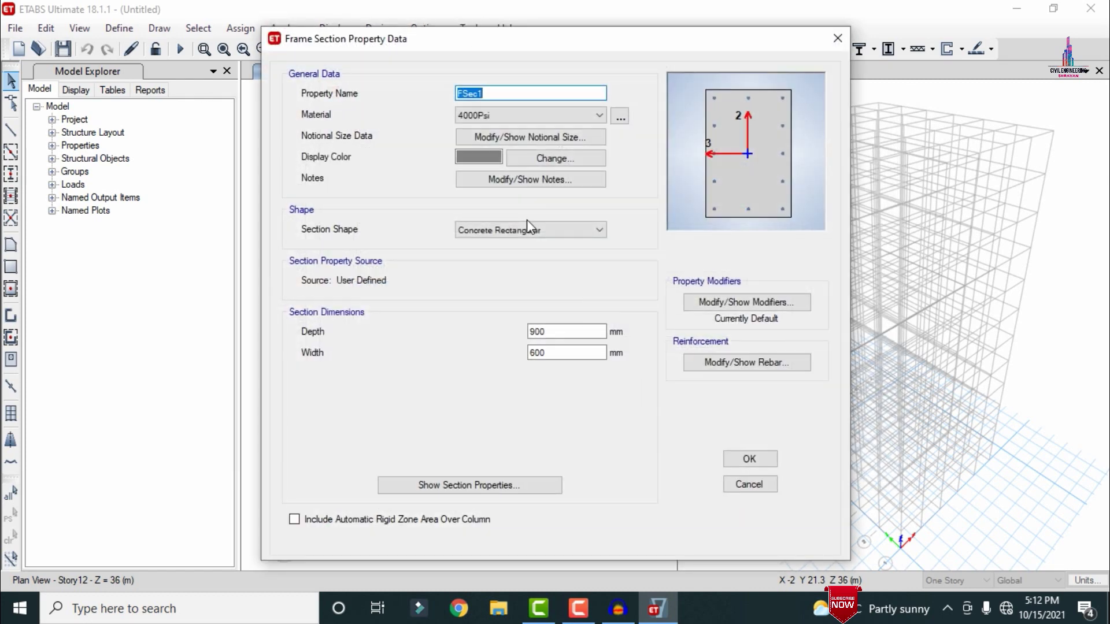
type("C0.3X0.3")
left_click(533, 112)
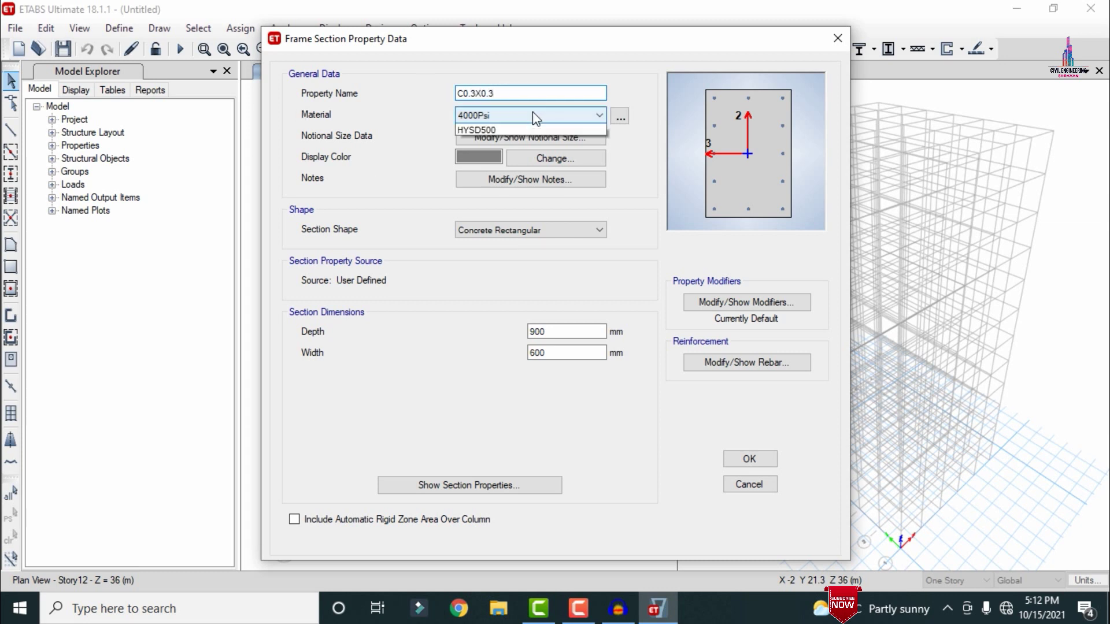
left_click(492, 175)
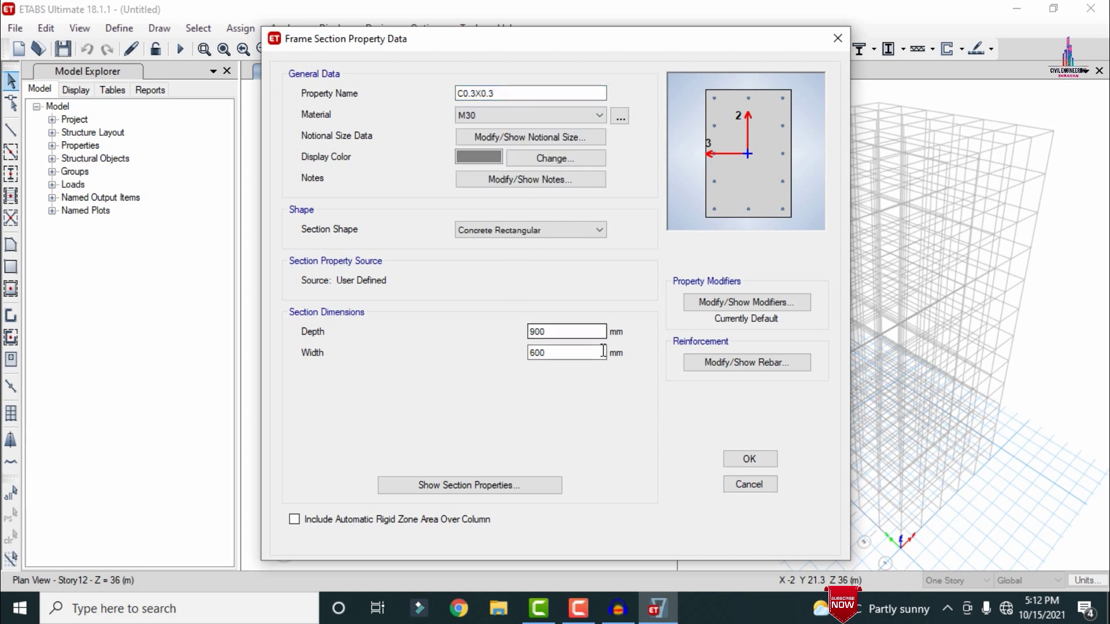
left_click_drag(583, 331, 483, 326)
type("300")
key("Tab")
type("30")
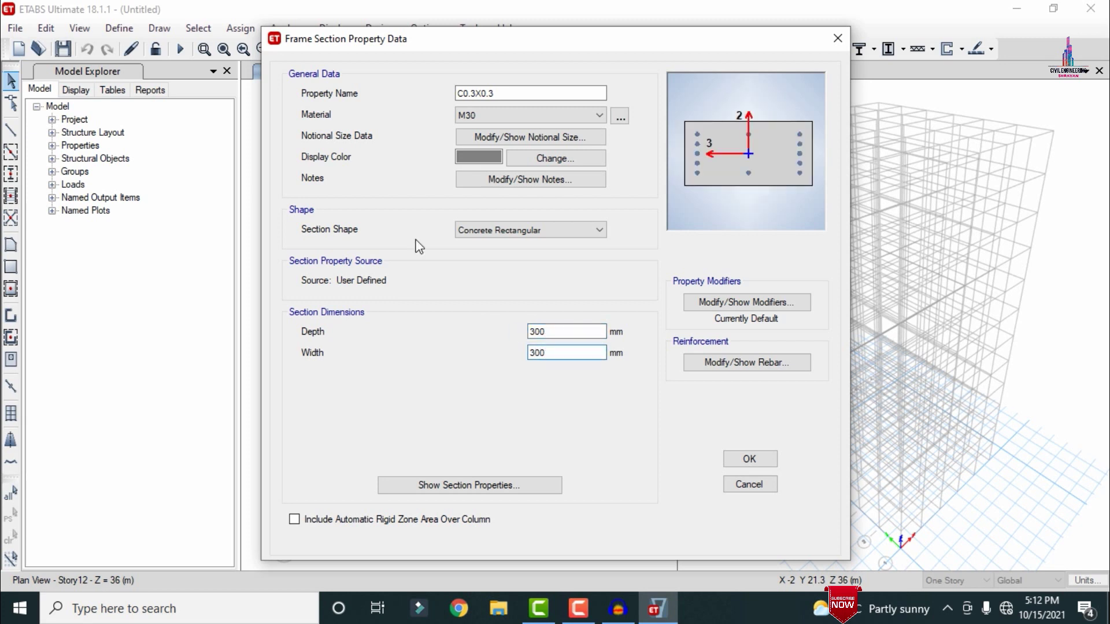
- Set column section C0.3X0.3 to P-M2-M3 (Column) design with HYSD500 for the longitudinal and confinement bars
left_click(713, 370)
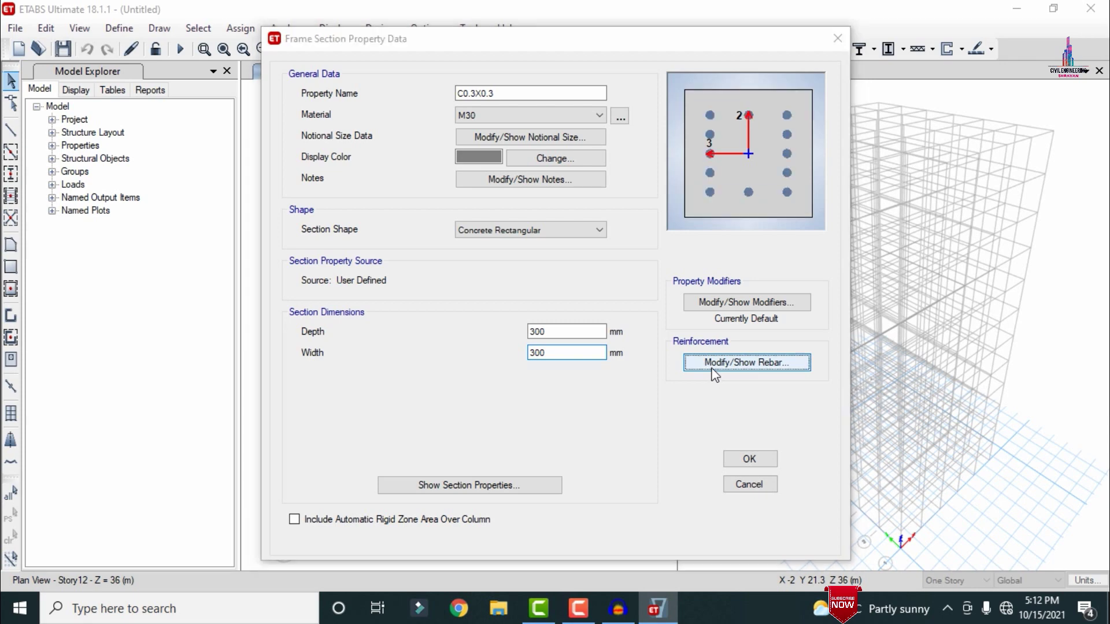
left_click(384, 130)
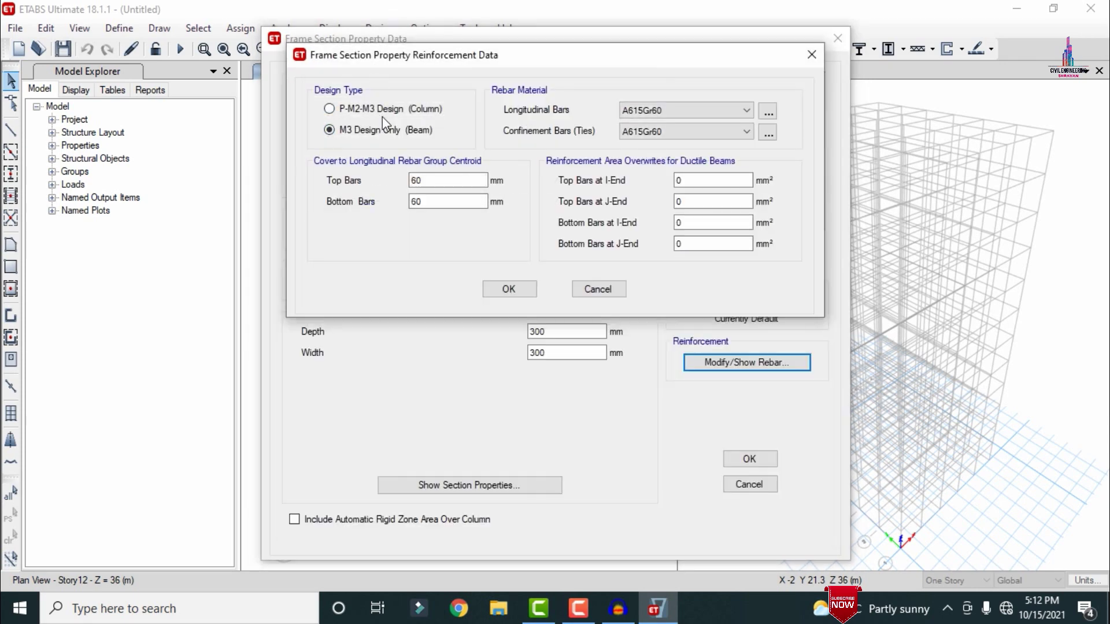
left_click(376, 109)
left_click(657, 111)
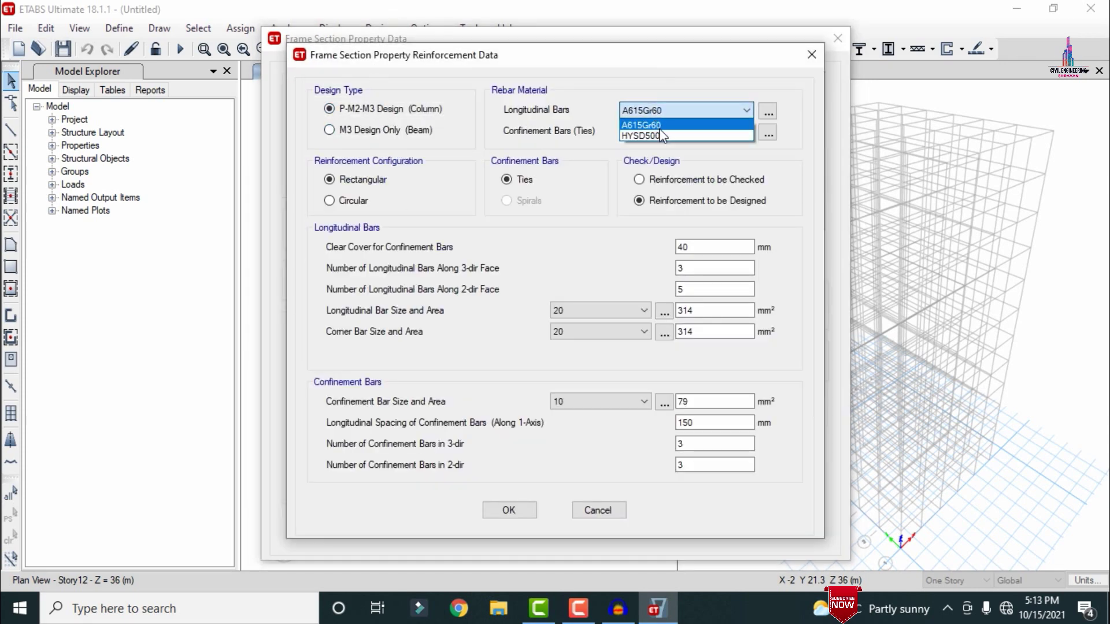
left_click(657, 134)
left_click(658, 132)
left_click(669, 157)
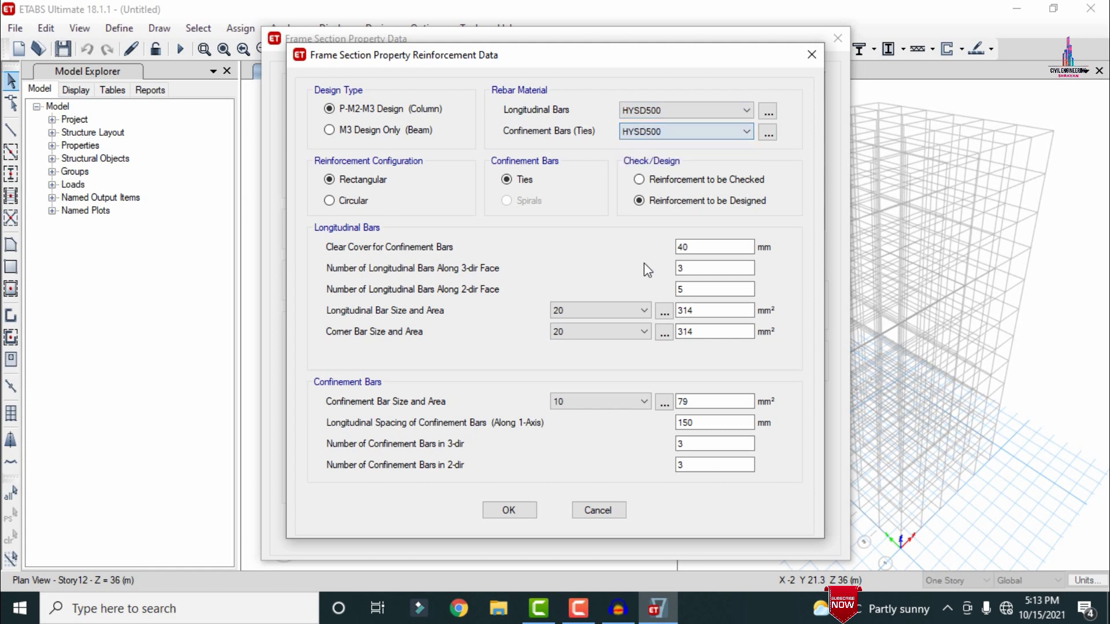
- Set C0.3X0.3's longitudinal bars along the 3-dir face to 5 and the clear cover to 30 mm, and accept the frame sections
double_click(682, 267)
type("5")
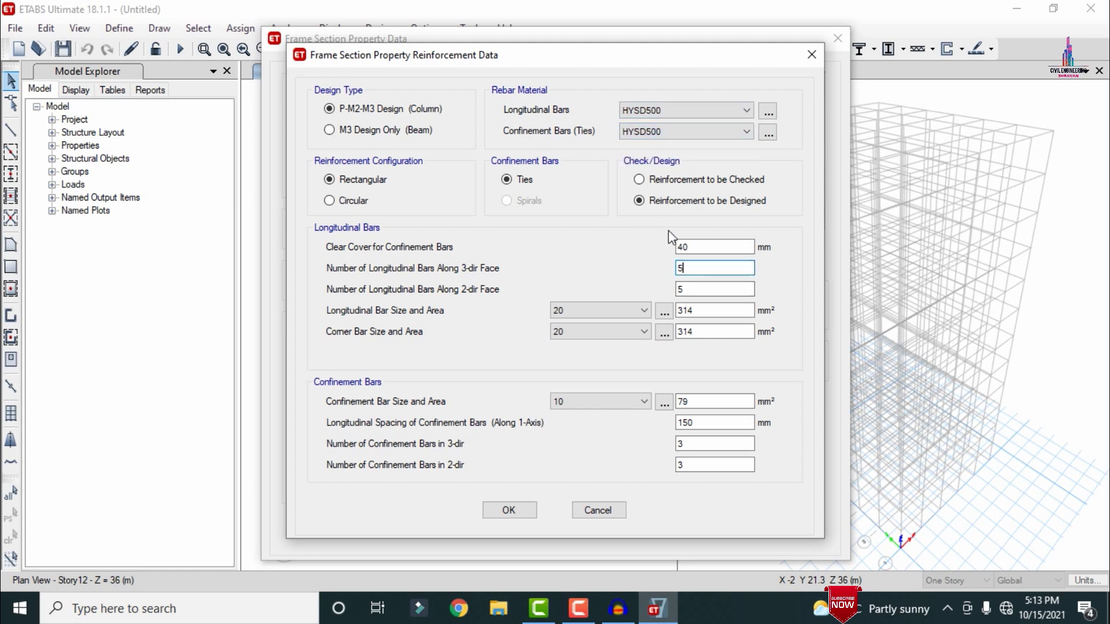
key("shift+Tab")
type("30")
left_click(508, 511)
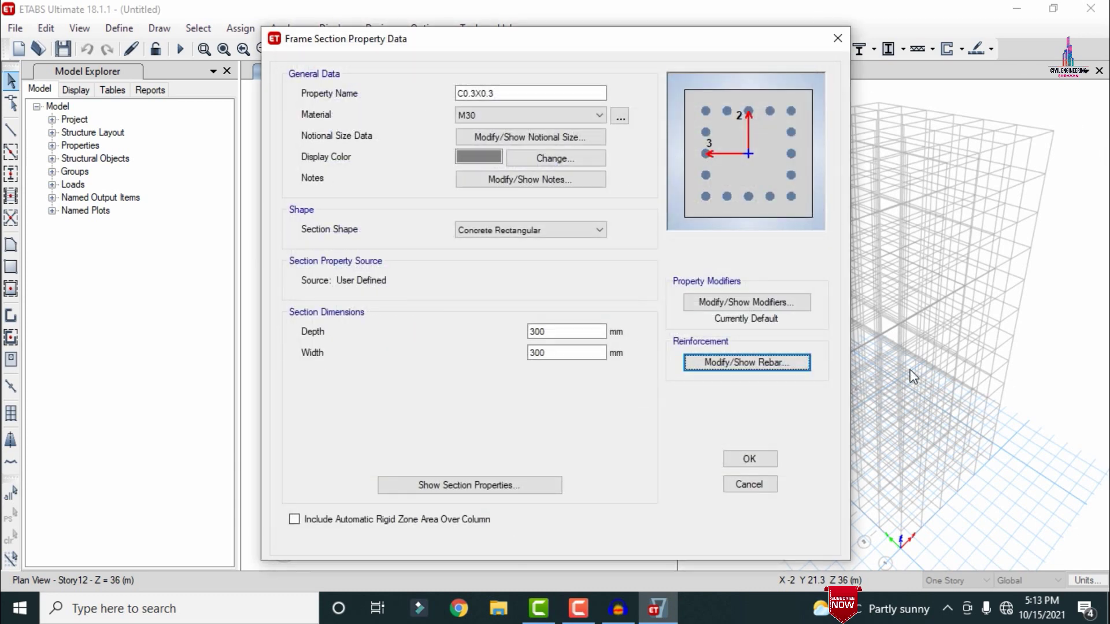
left_click(743, 460)
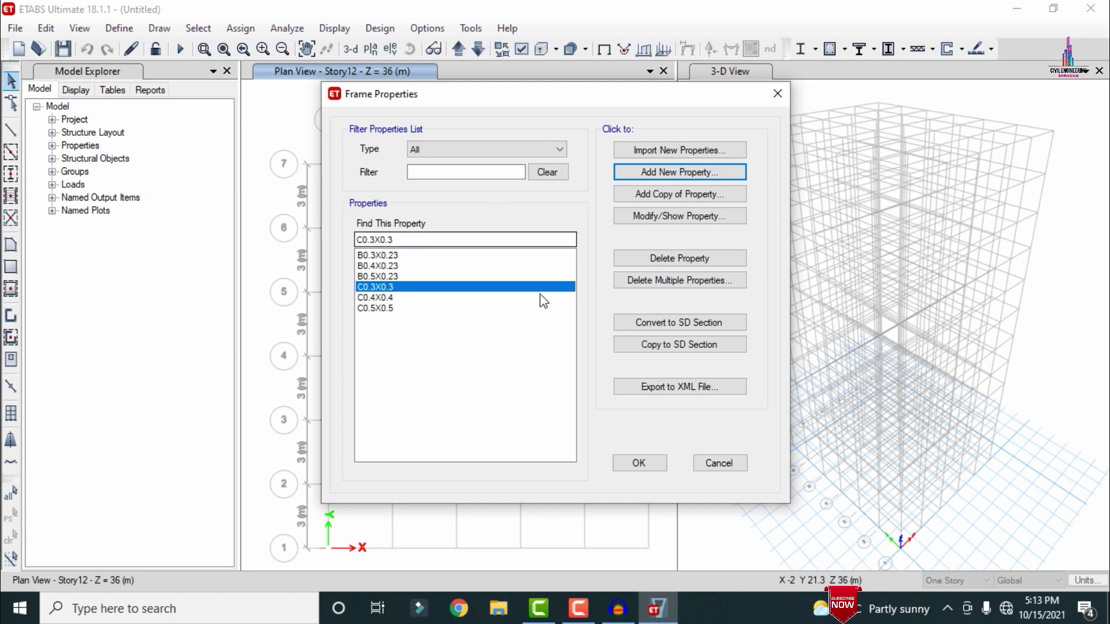
left_click(655, 462)
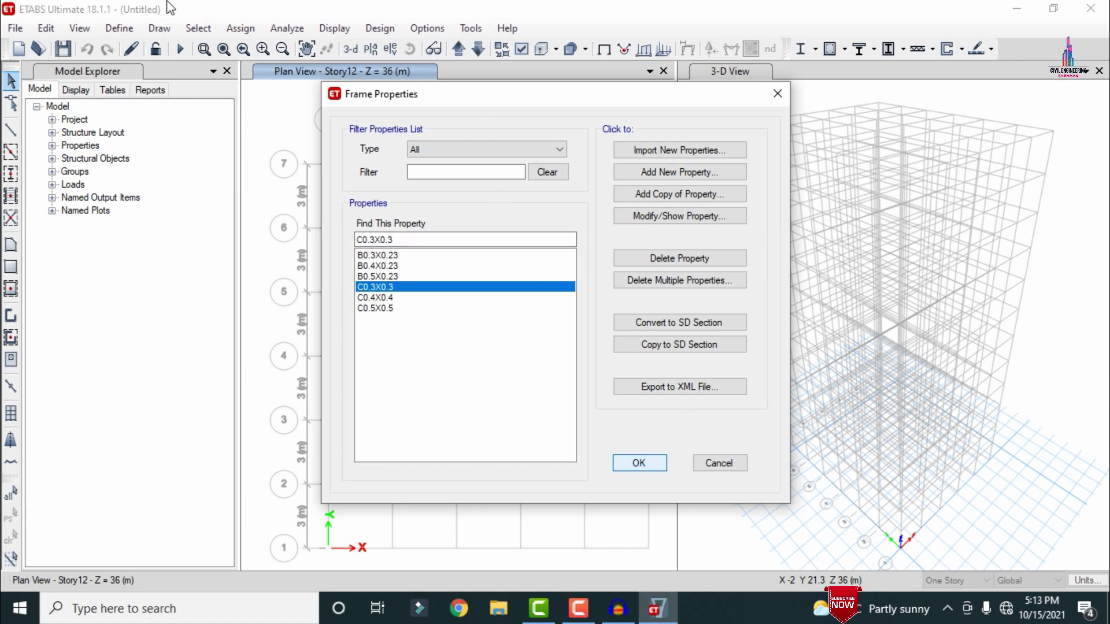
- Add a slab property named S150 in M30 with a thickness of 150 mm
left_click(120, 29)
mouse_move(148, 70)
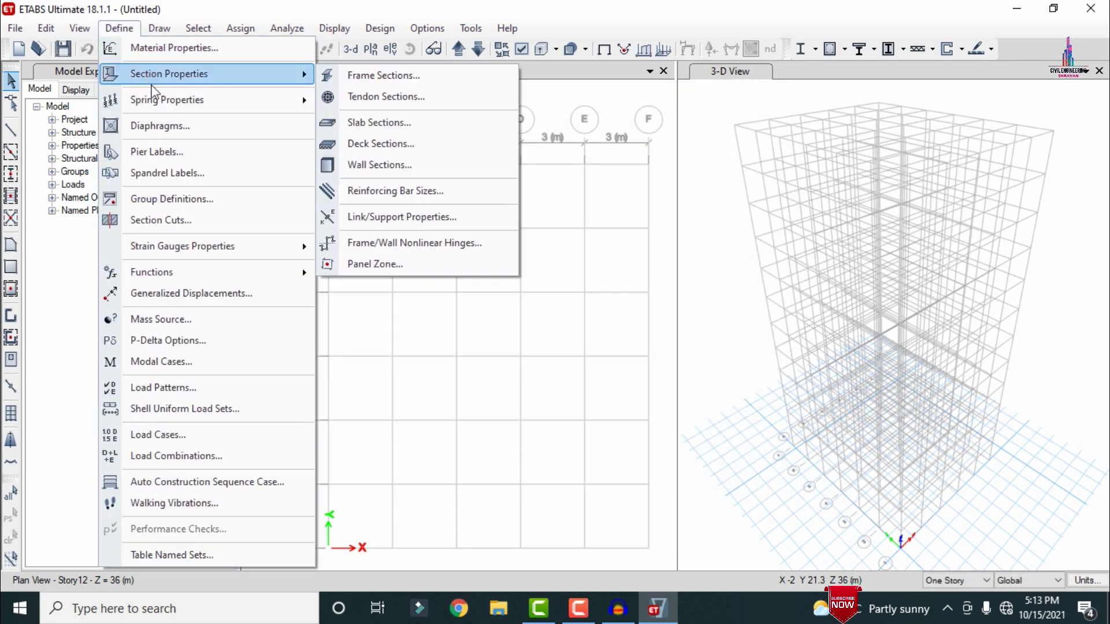
left_click(372, 125)
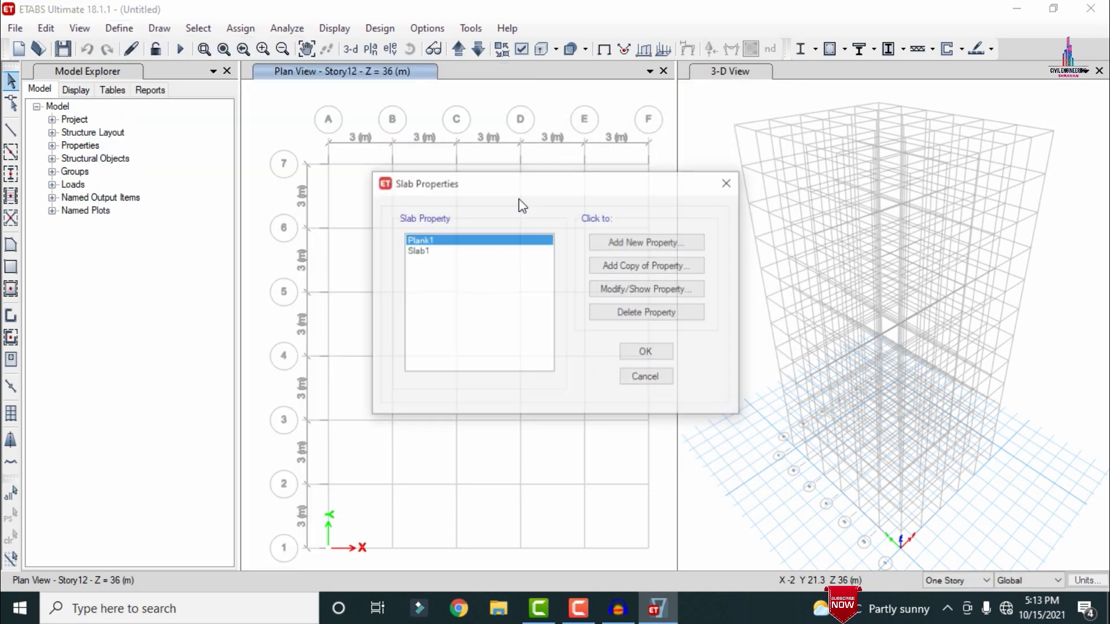
left_click(636, 240)
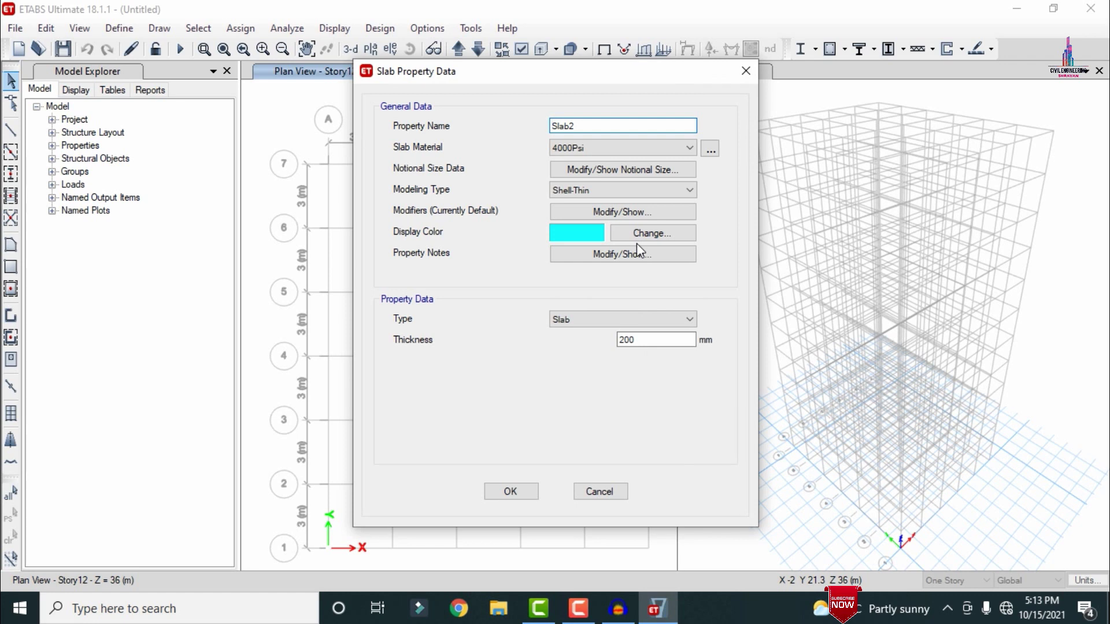
key("shift+End")
type("S1")
left_click(588, 149)
left_click(571, 202)
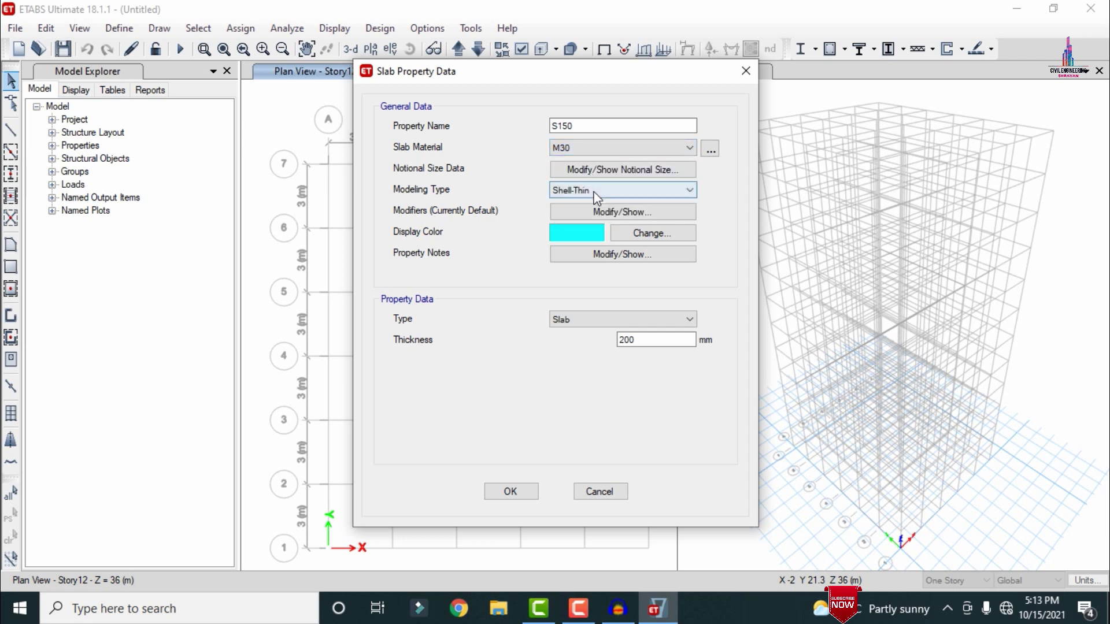
left_click(643, 339)
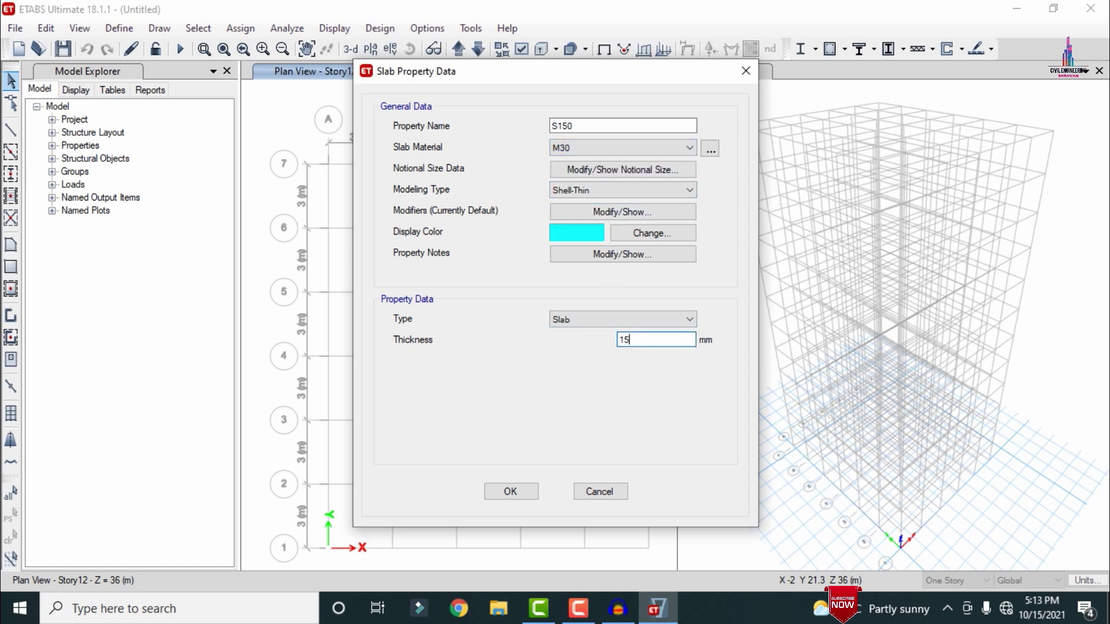
type("0")
left_click(511, 491)
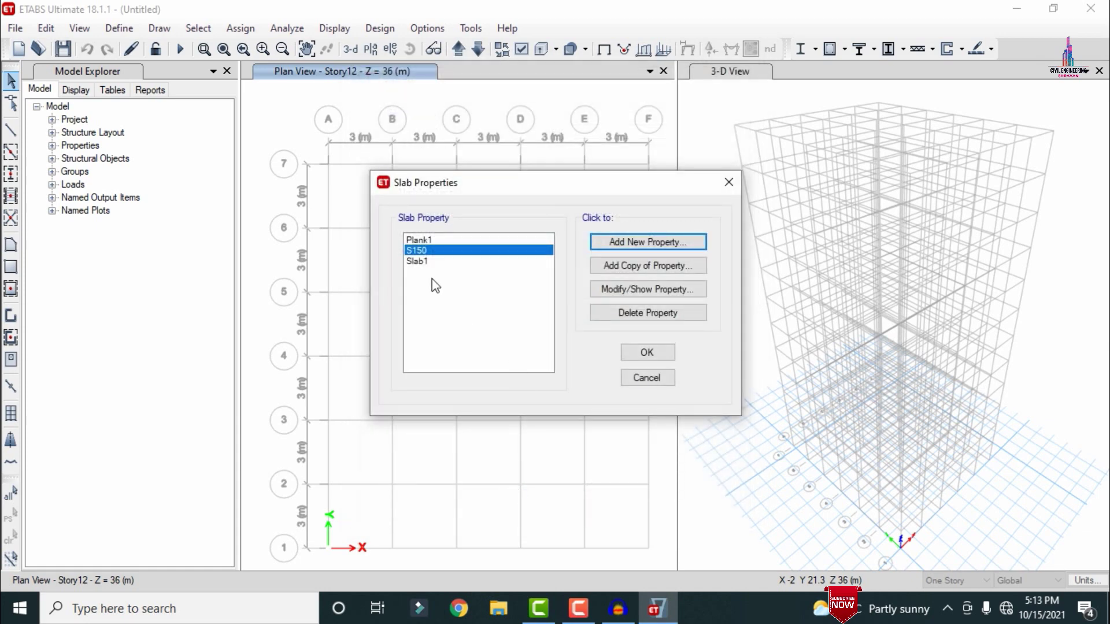
- Delete the default slab properties Plank1 and Slab1
left_click(420, 241)
left_click(627, 312)
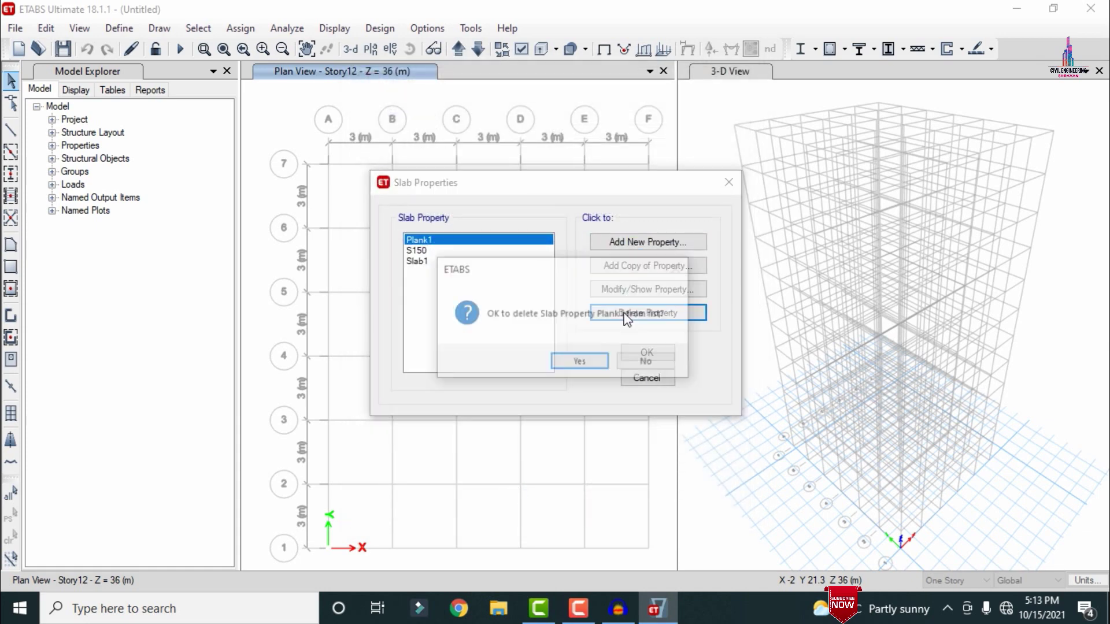
left_click(579, 362)
left_click(434, 251)
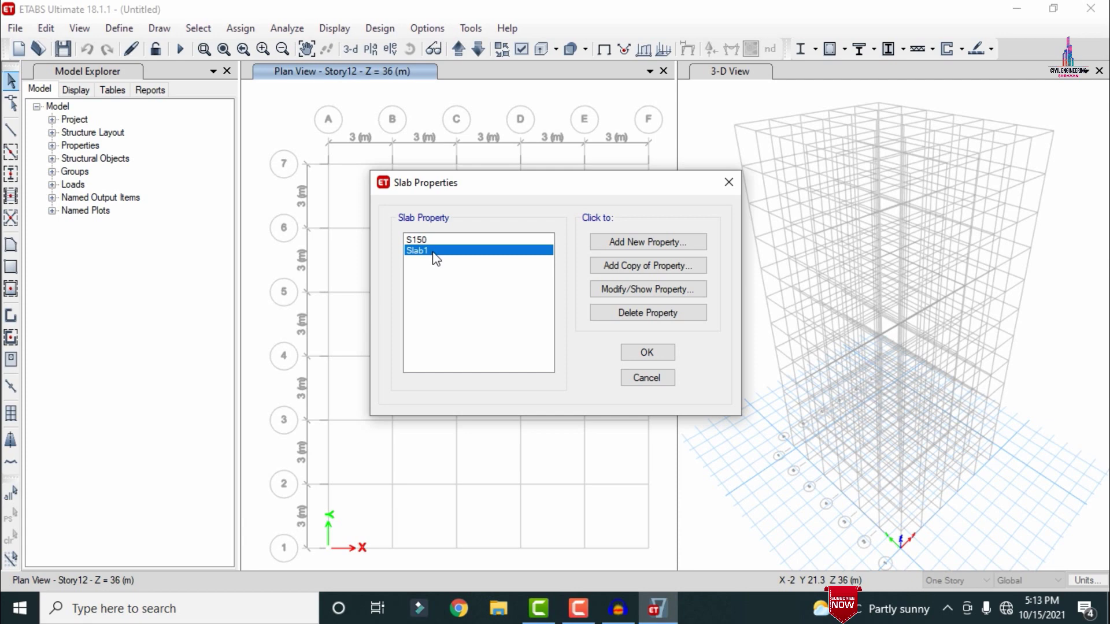
left_click(595, 310)
left_click(583, 364)
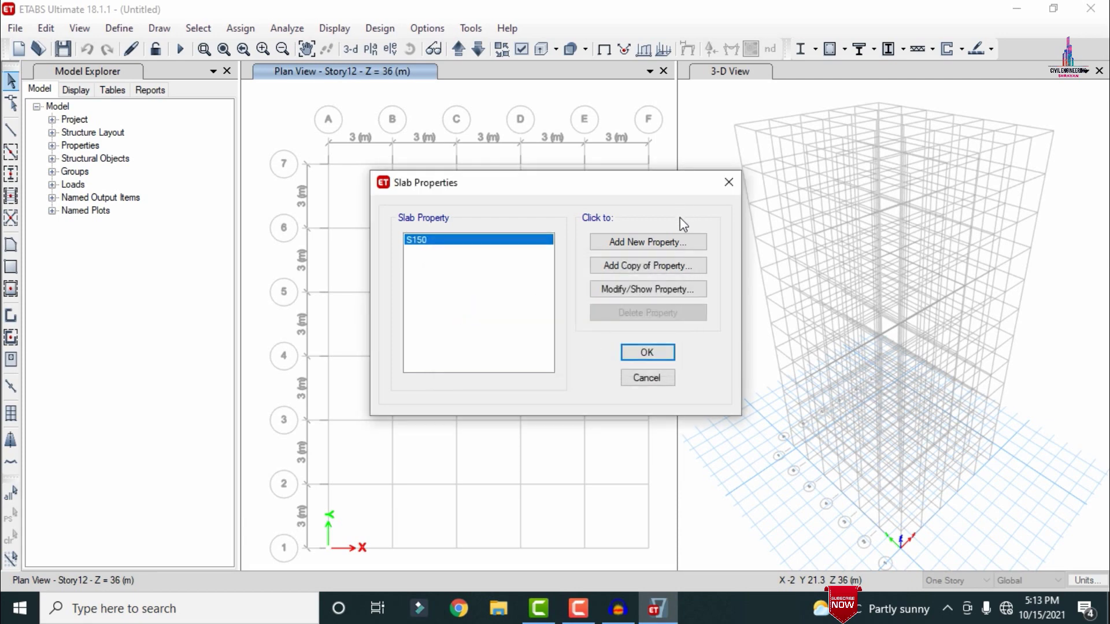
- Add a thin-shell slab property named S125 in M30 with a thickness of 125 mm
left_click(653, 241)
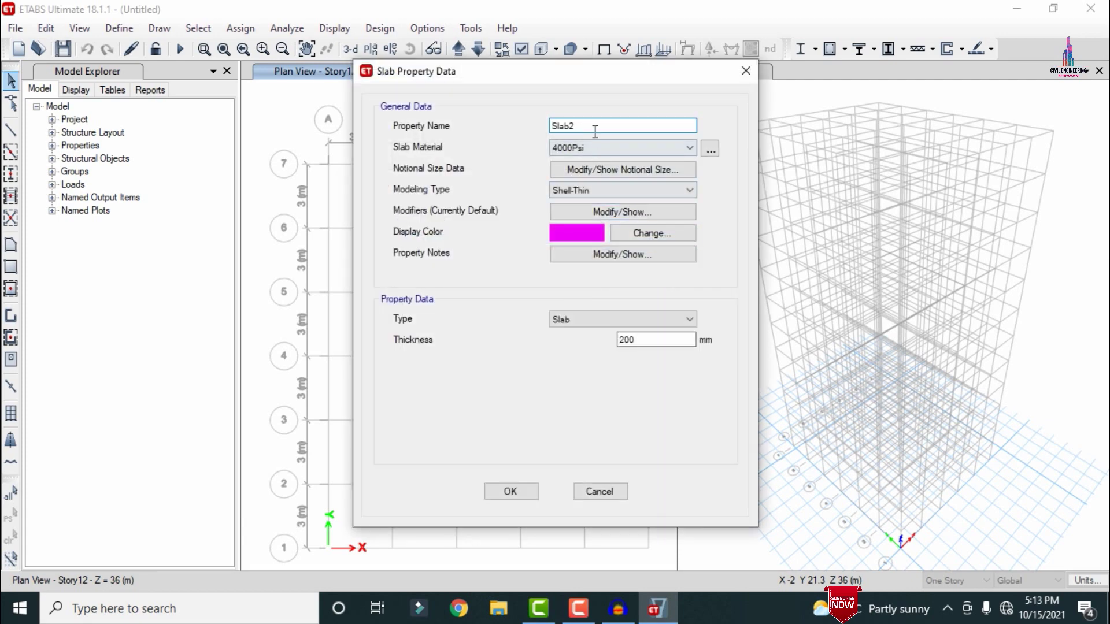
type("S125")
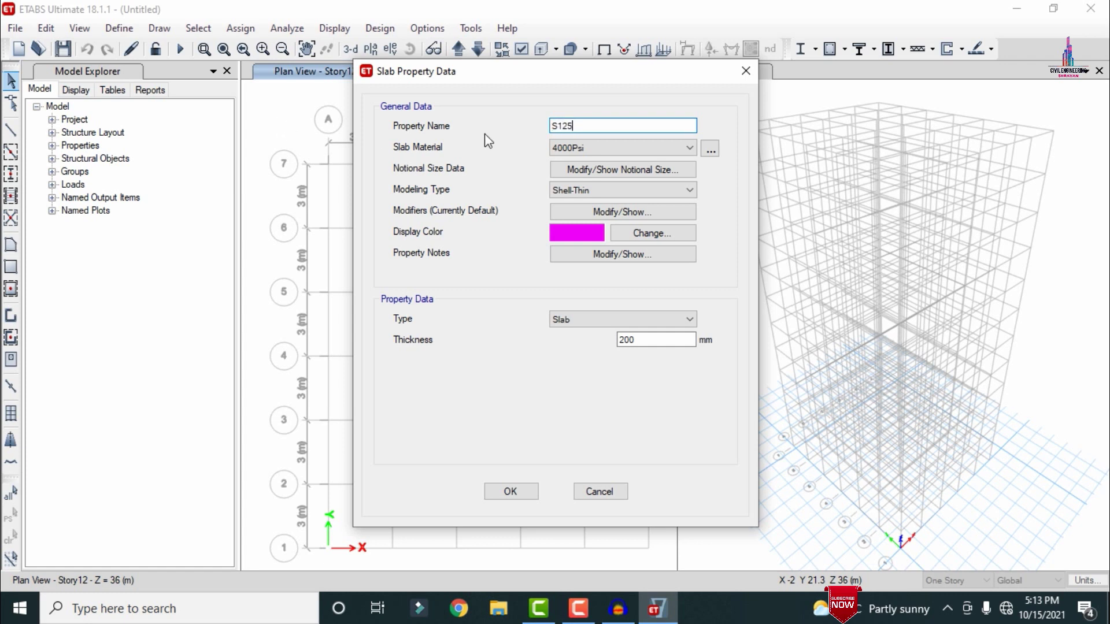
left_click(584, 148)
left_click(564, 209)
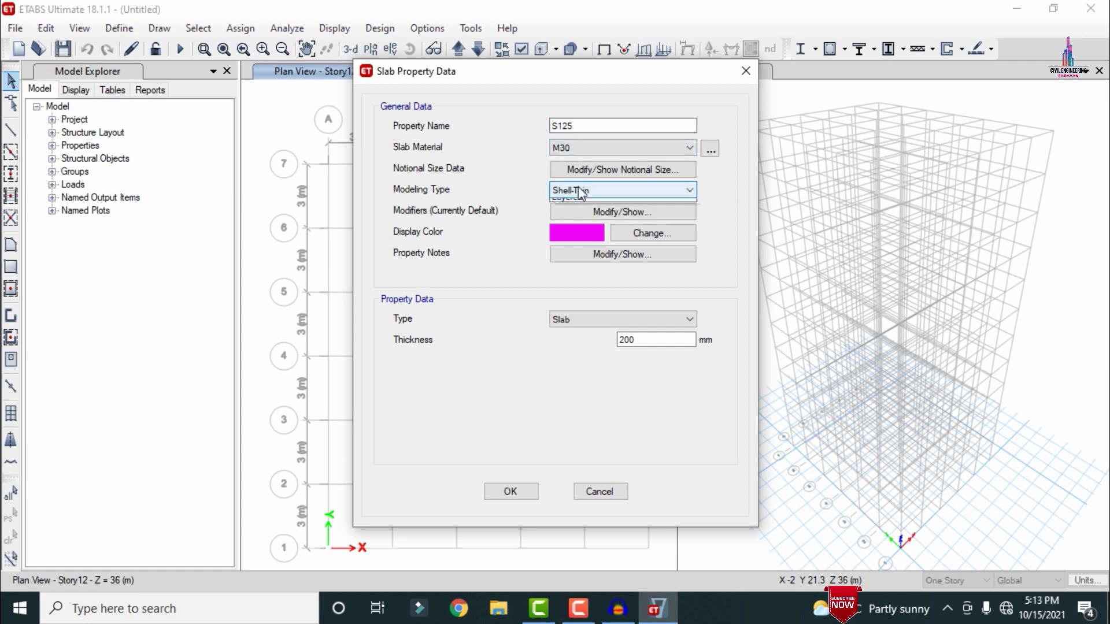
left_click(575, 190)
left_click(576, 190)
left_click_drag(654, 341, 567, 340)
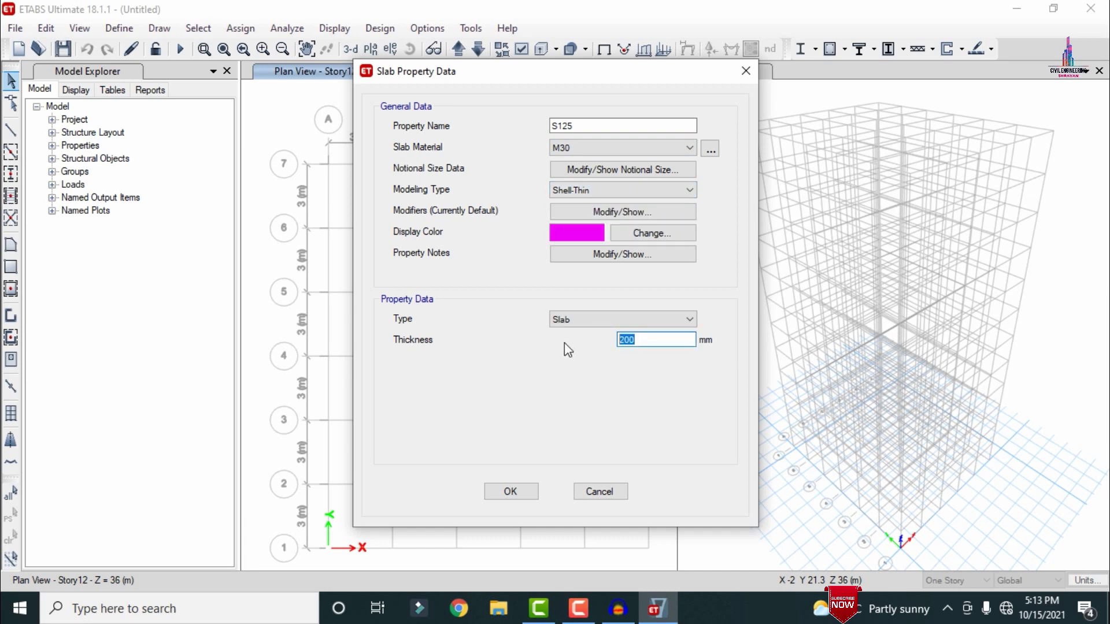
type("125")
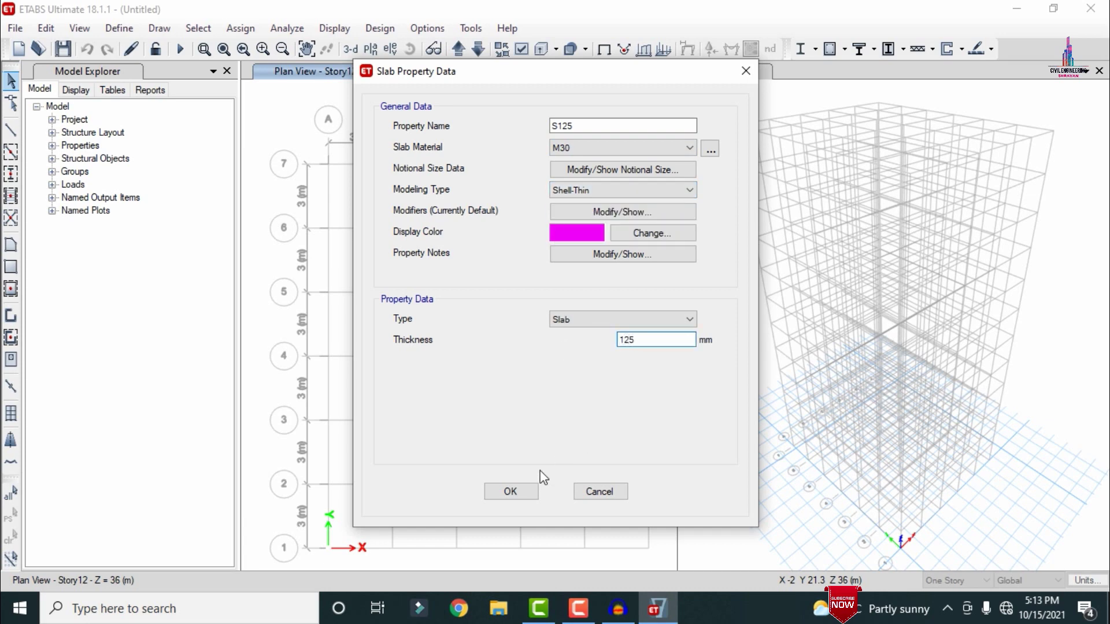
left_click(508, 492)
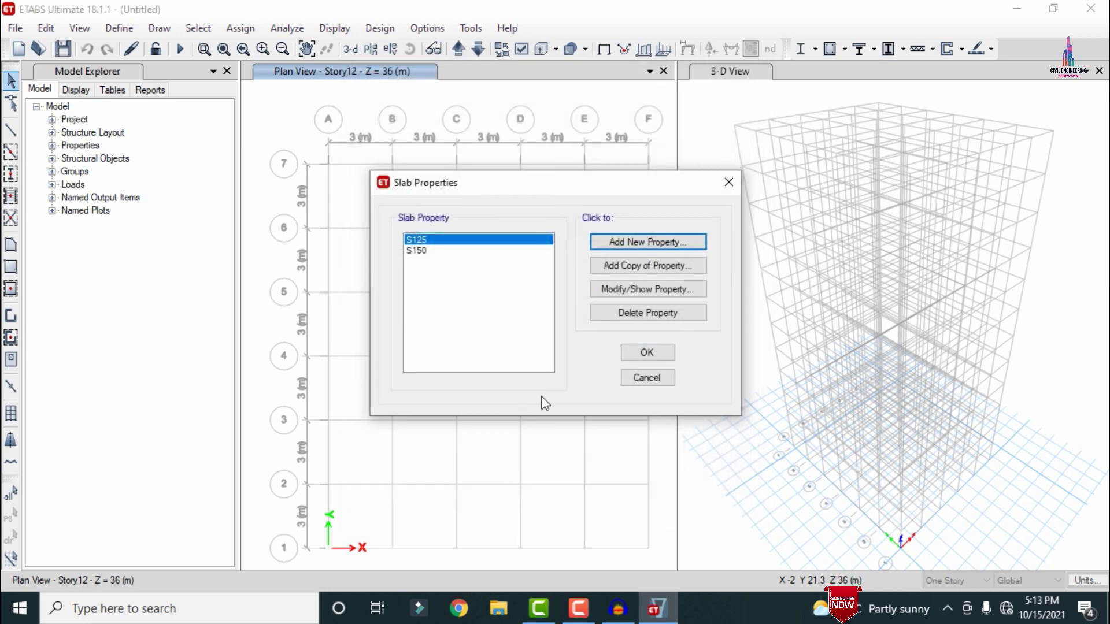
- Add a slab property named S110 in M30 with a thickness of 110 mm and accept the slab property list
left_click(621, 246)
double_click(586, 118)
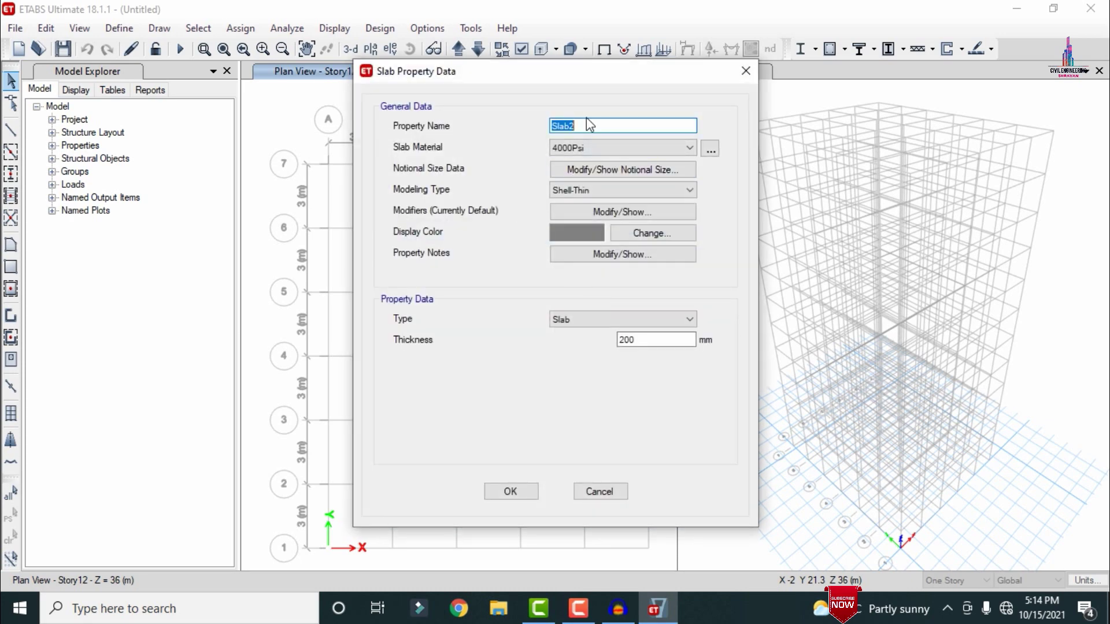
type("S110")
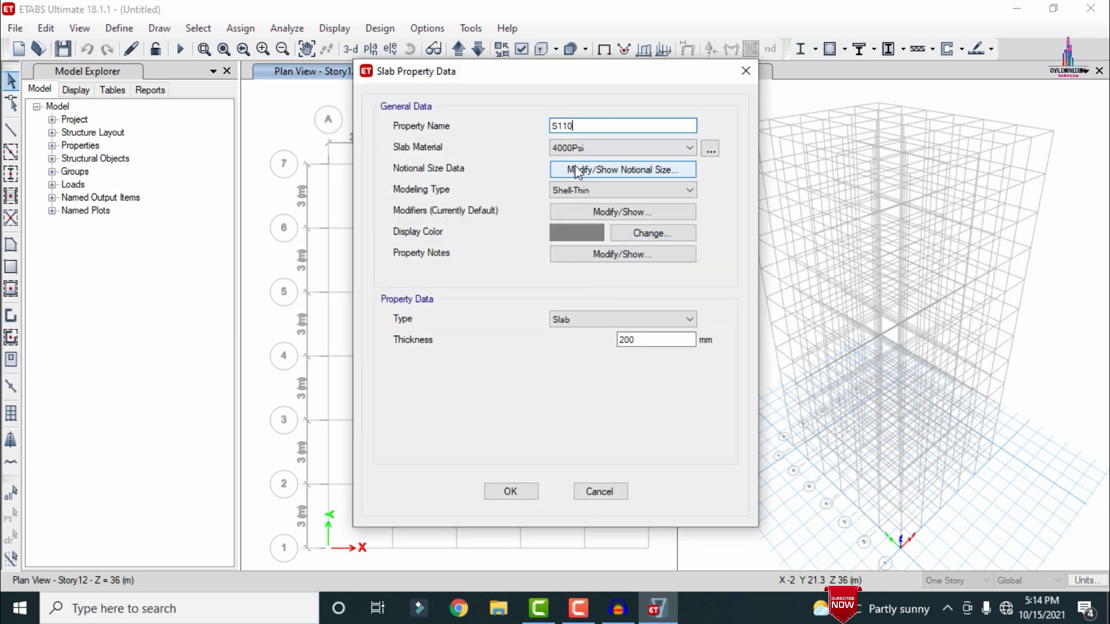
left_click(575, 148)
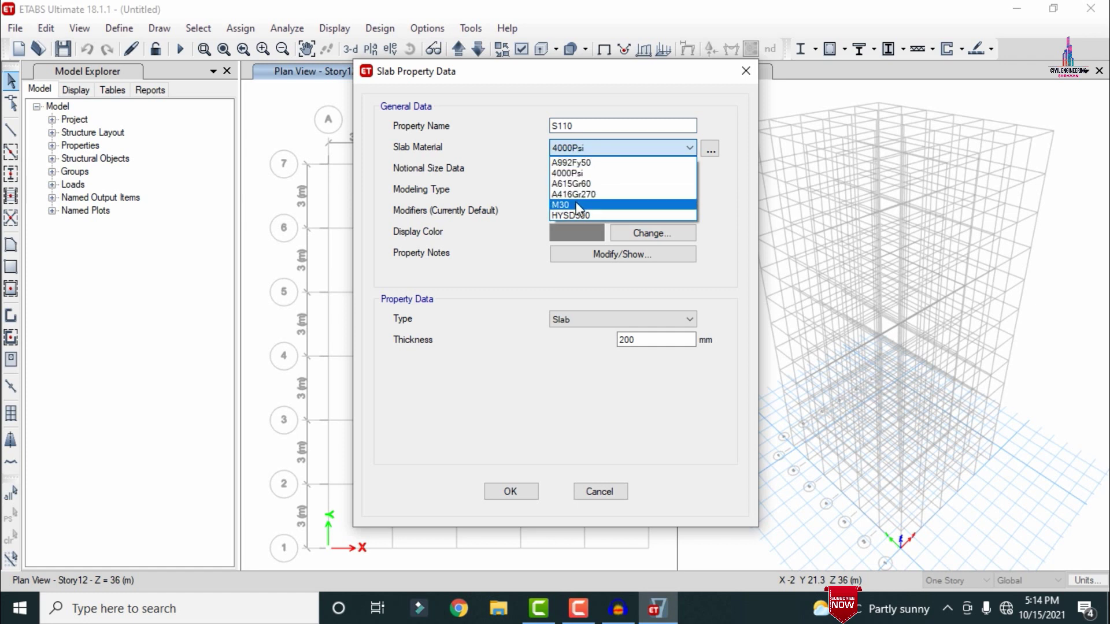
left_click(574, 204)
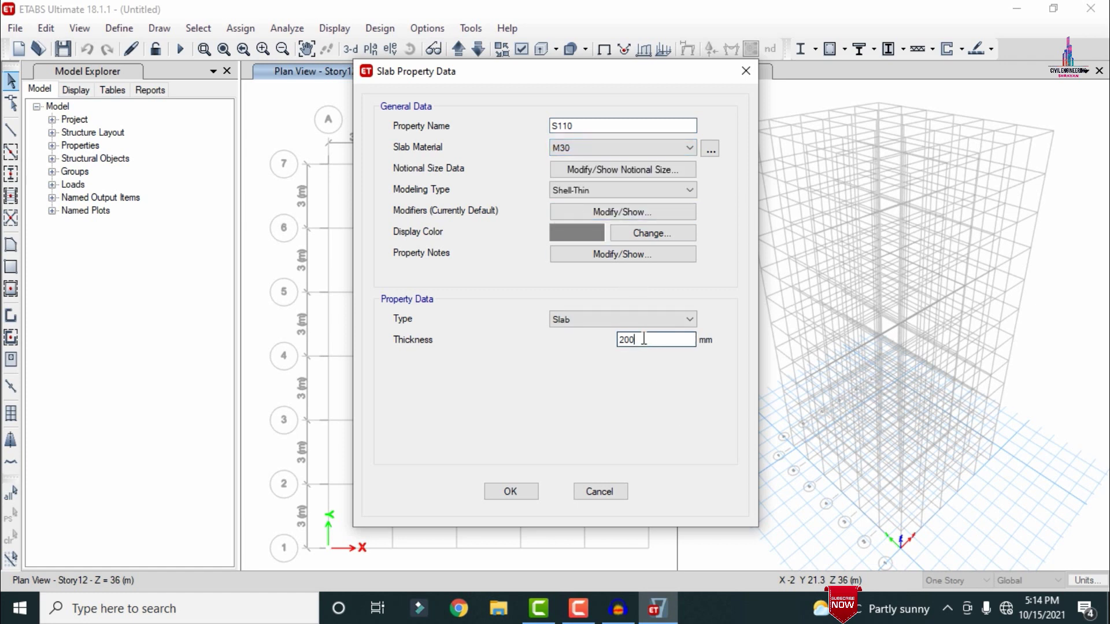
left_click_drag(643, 339, 589, 335)
type("110")
left_click(509, 490)
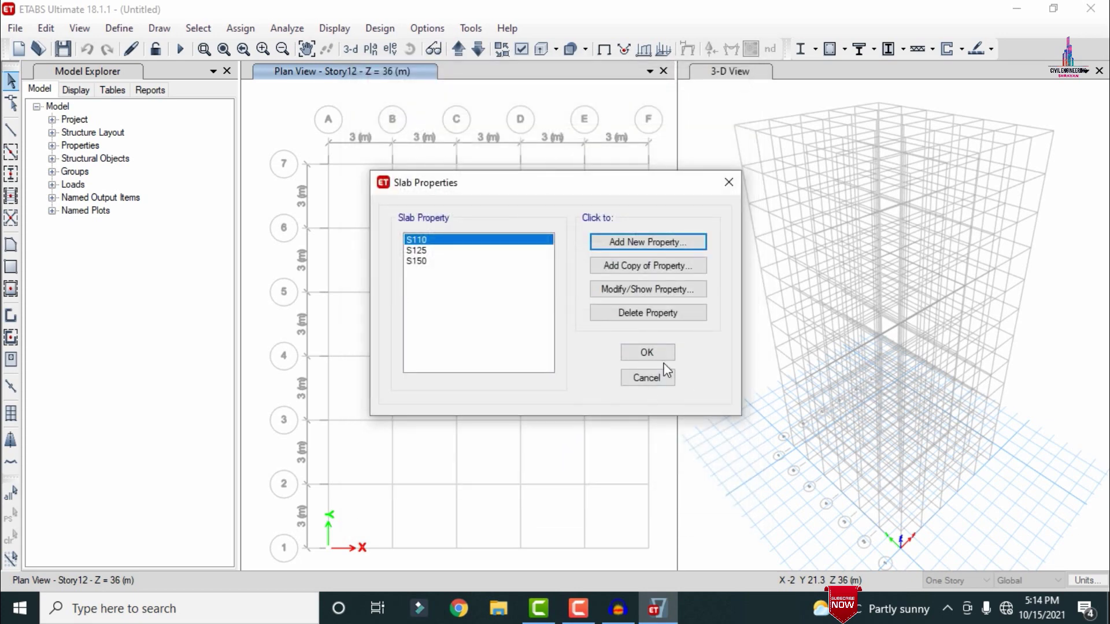
left_click(647, 354)
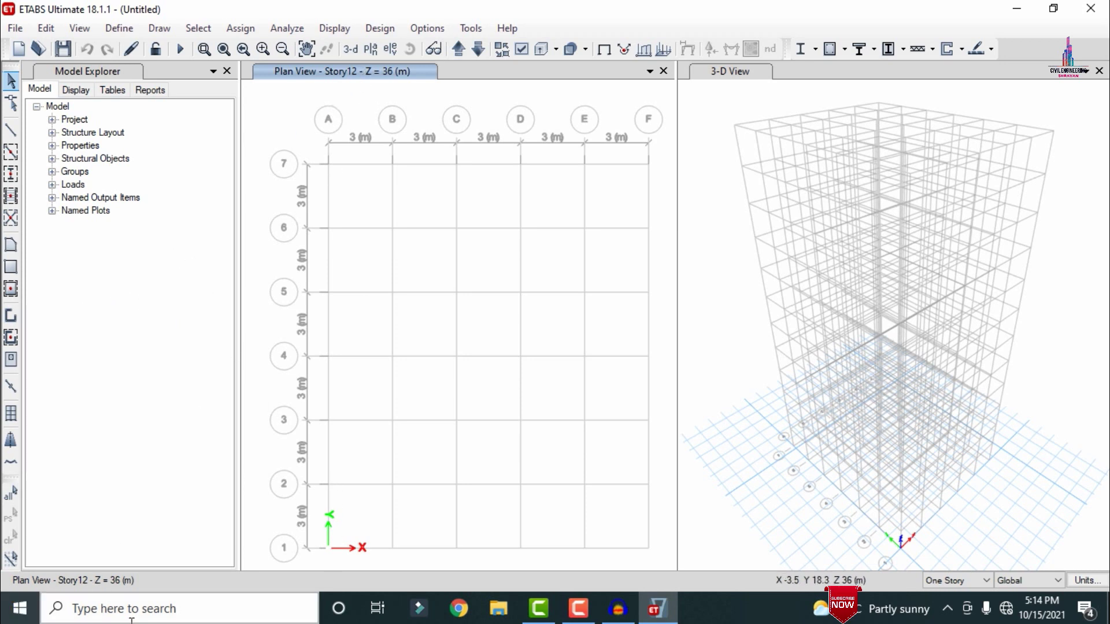
- Switch the plan view to Story1 and draw B0.5X0.23 beams along all grid lines
left_click(458, 50)
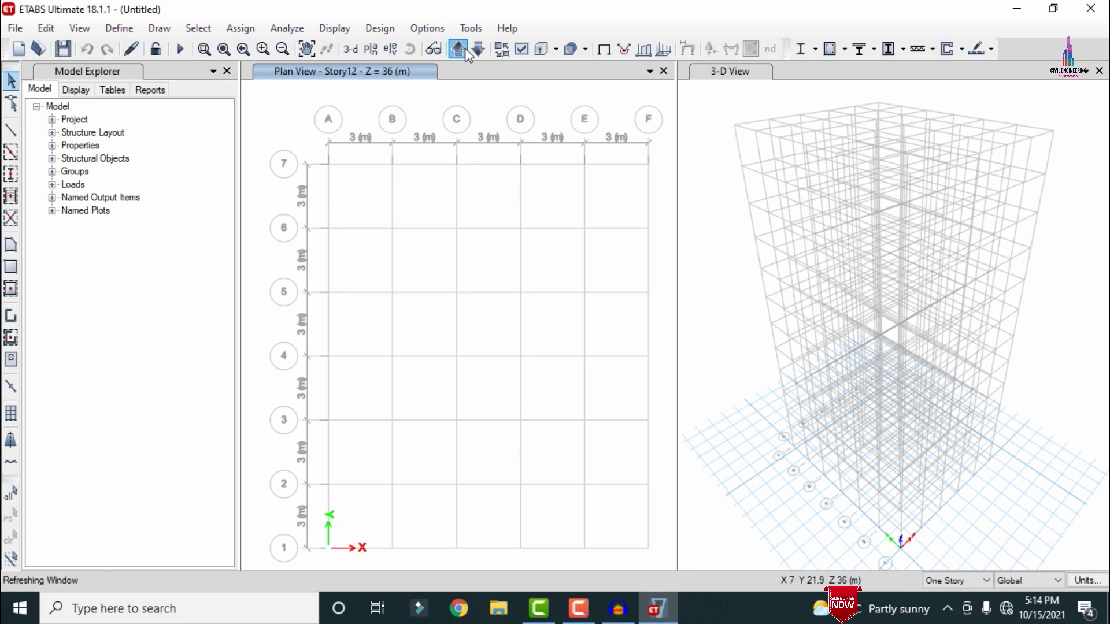
left_click(10, 153)
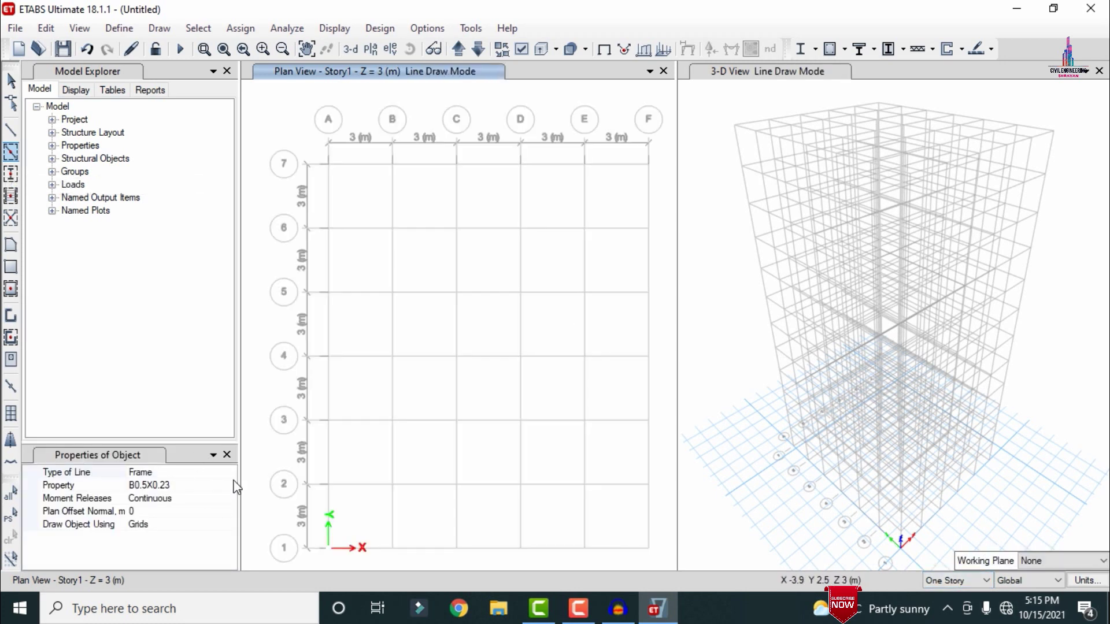
mouse_move(271, 128)
left_mouse_down()
mouse_move(540, 472)
mouse_move(667, 577)
left_mouse_up()
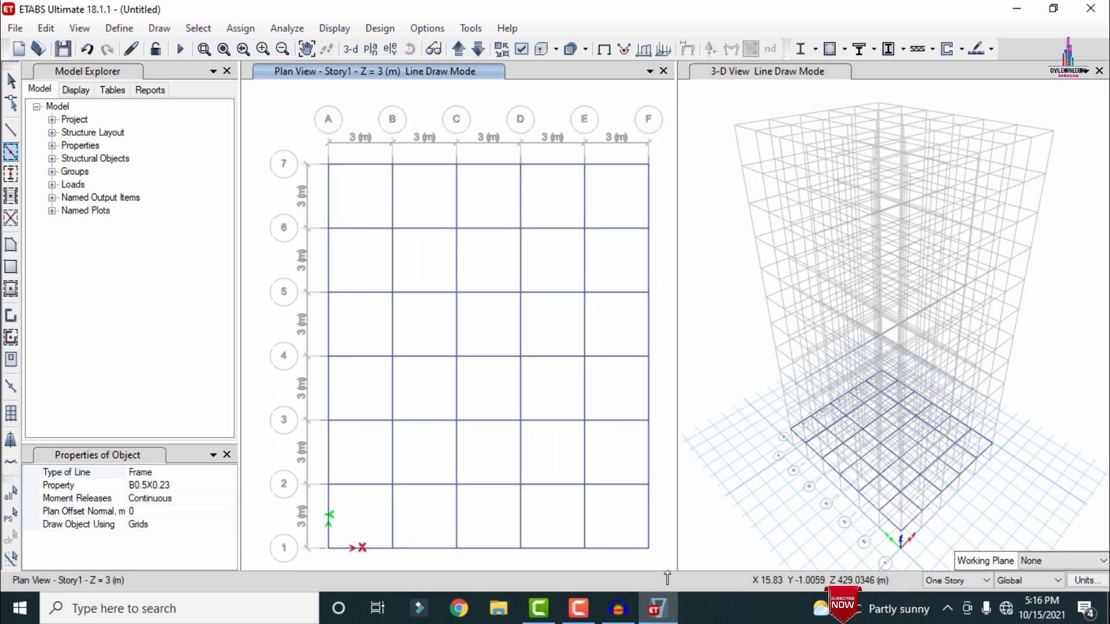
- Place C0.5X0.5 columns at all grid intersections of Story1
left_click(11, 174)
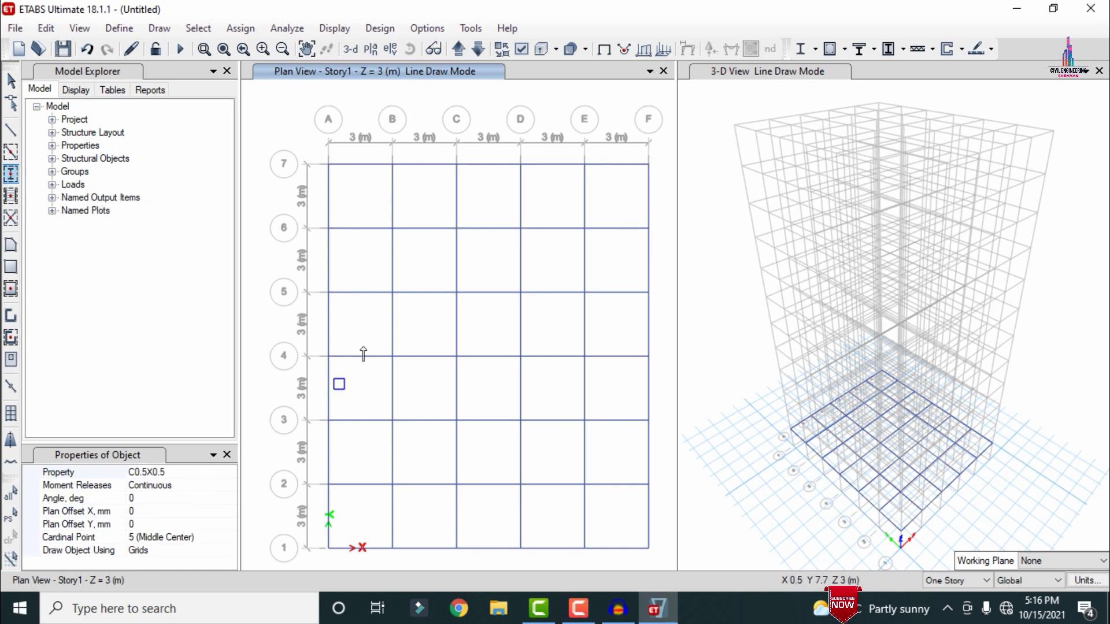
left_click_drag(292, 113, 662, 571)
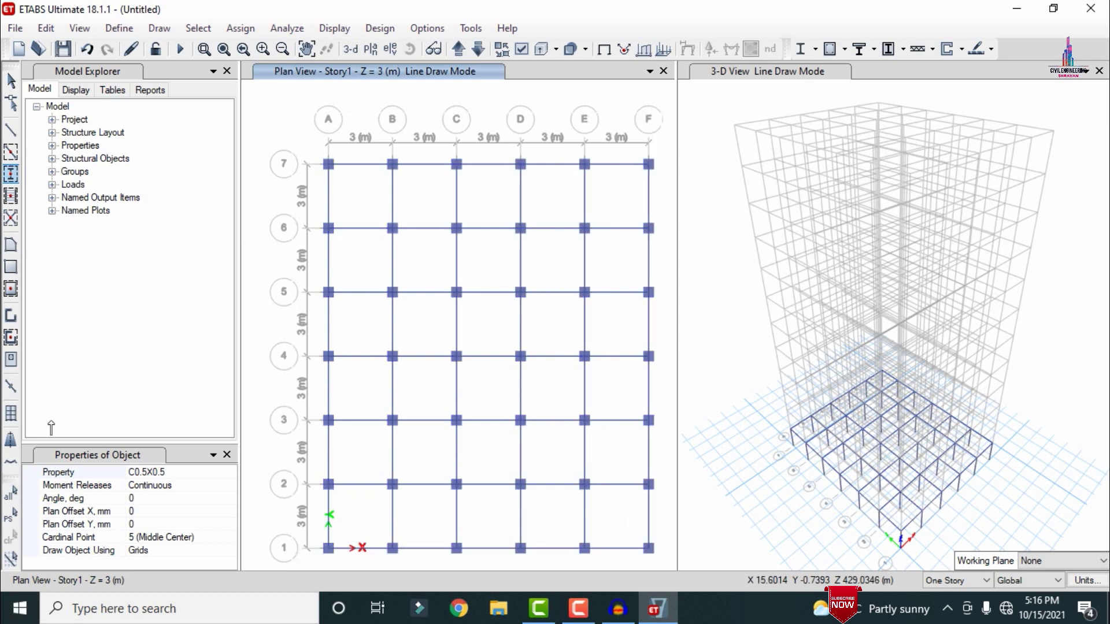
- Draw S150 slabs over all grid bays of Story1
left_click(11, 289)
left_click(224, 472)
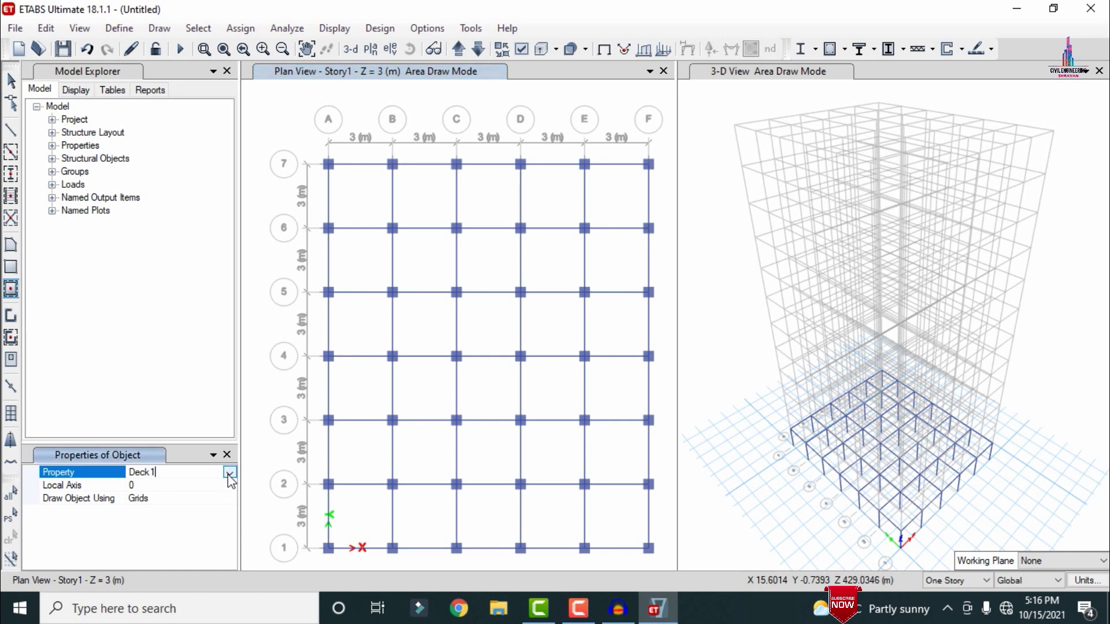
left_click(229, 473)
left_click(151, 538)
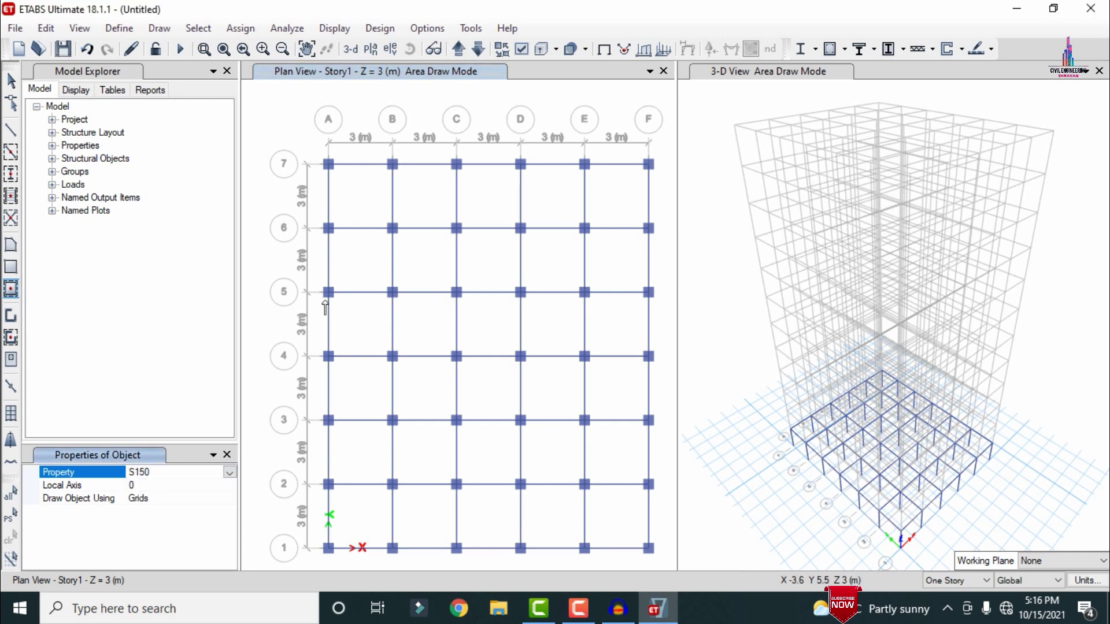
mouse_move(282, 131)
left_mouse_down()
mouse_move(654, 550)
mouse_move(664, 578)
left_mouse_up()
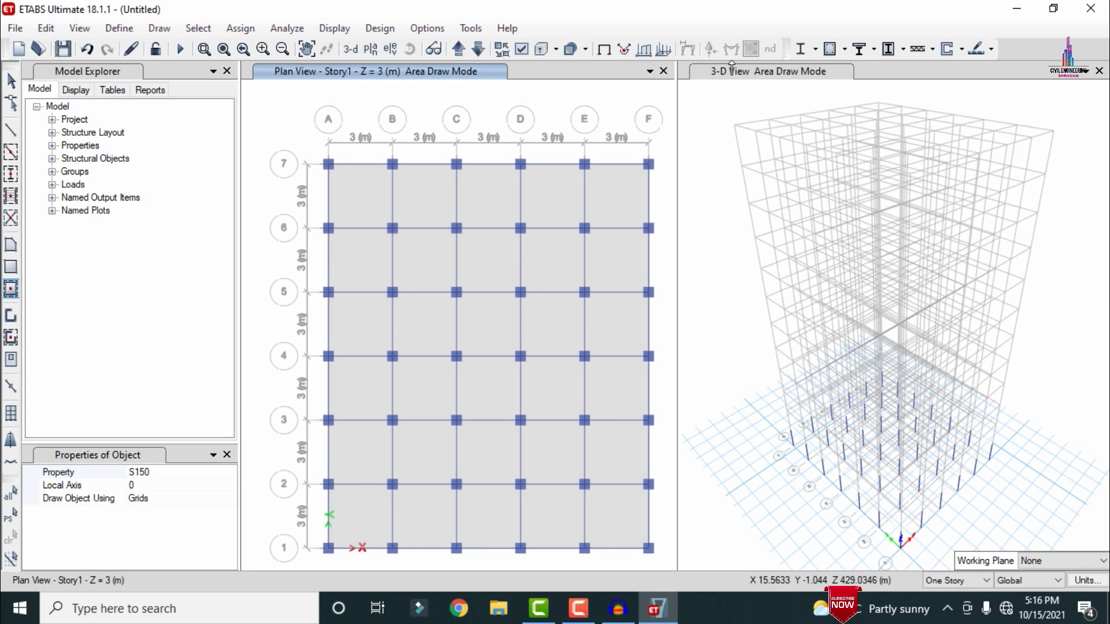
key("Escape")
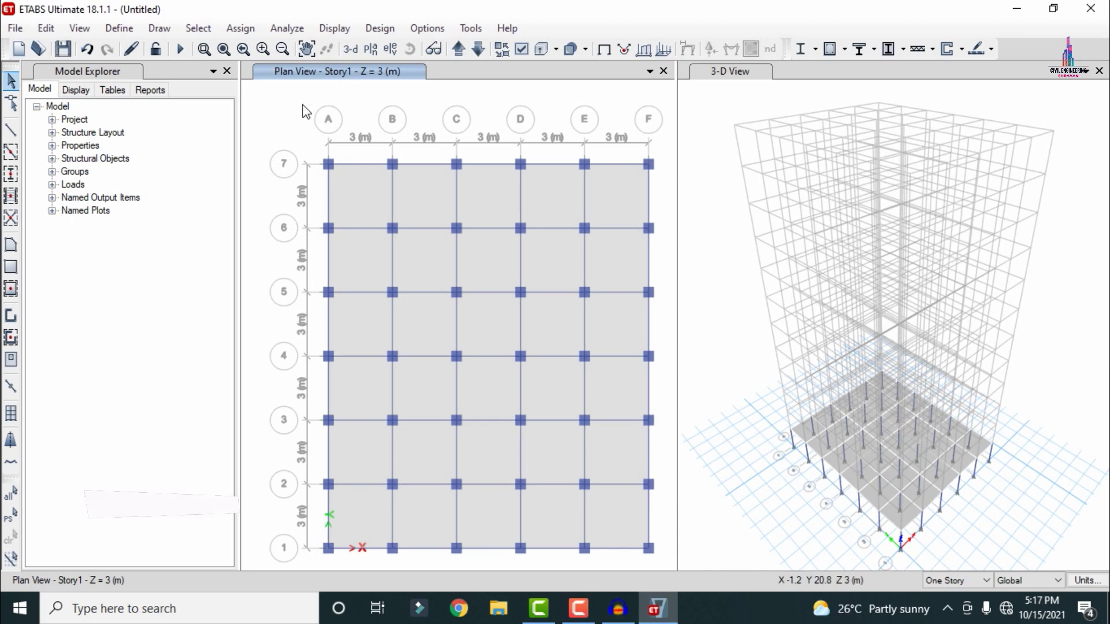
- Replicate all Story1 members and slabs onto Story2, Story3 and Story4
key("ctrl+a")
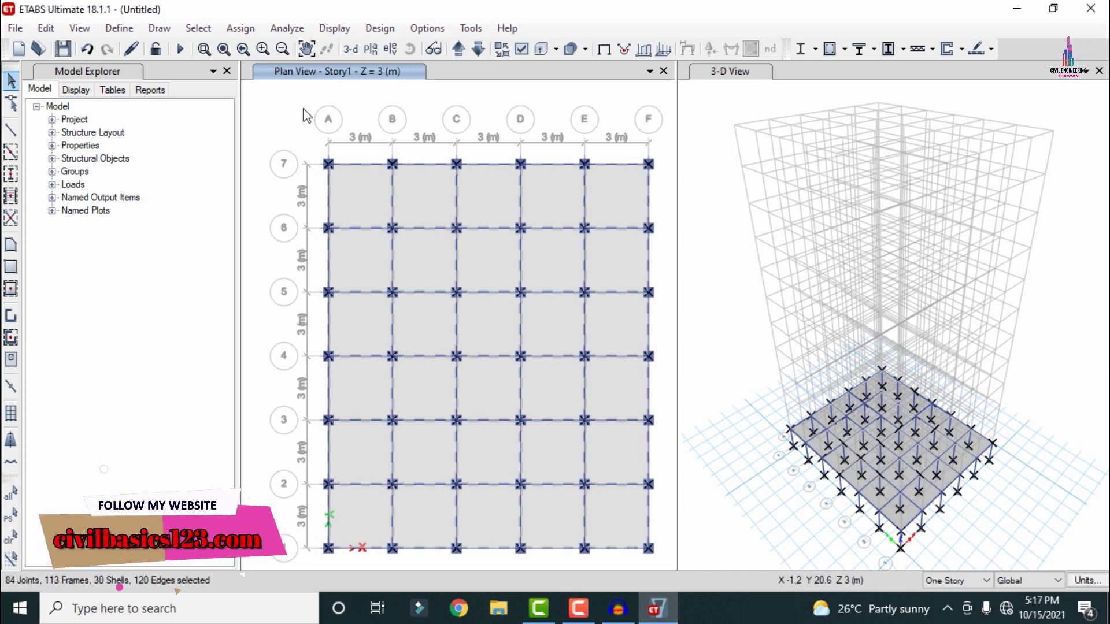
left_click(44, 29)
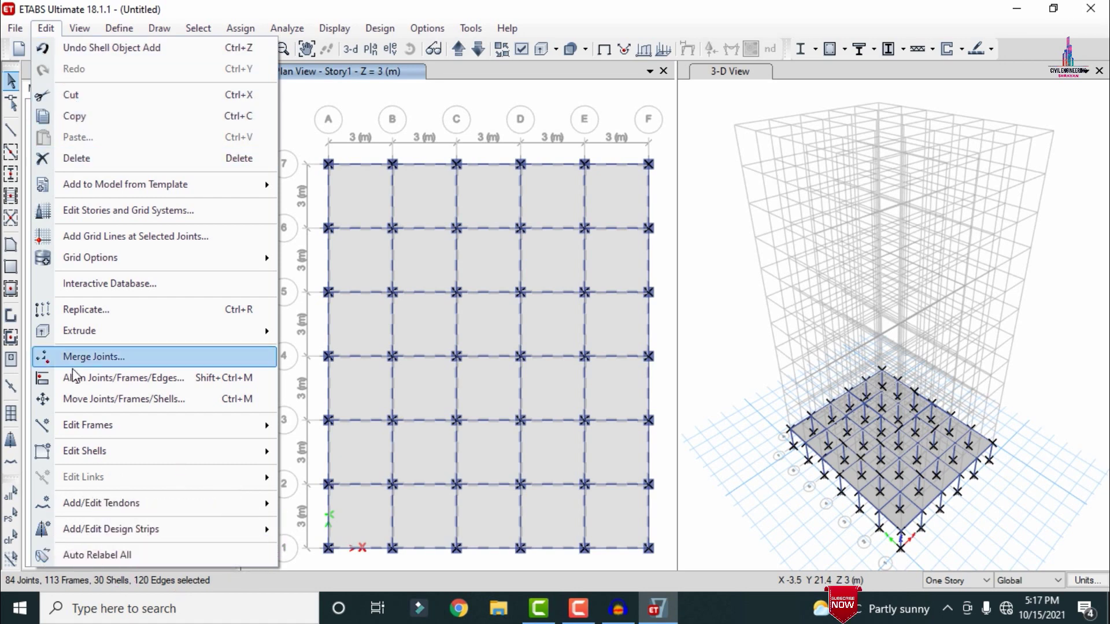
left_click(161, 307)
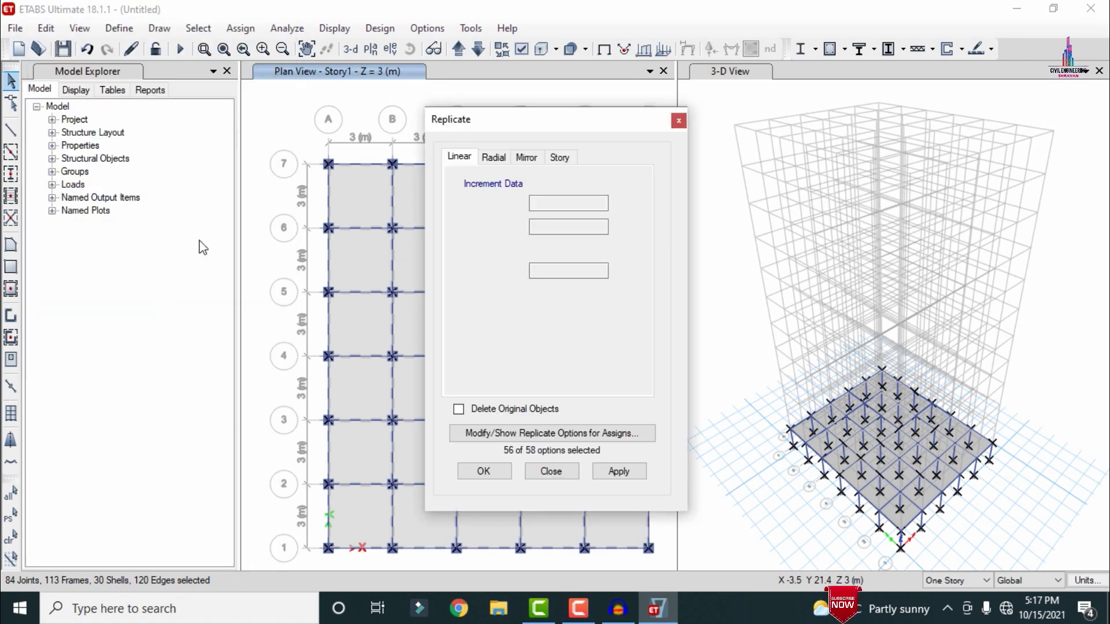
left_click(560, 157)
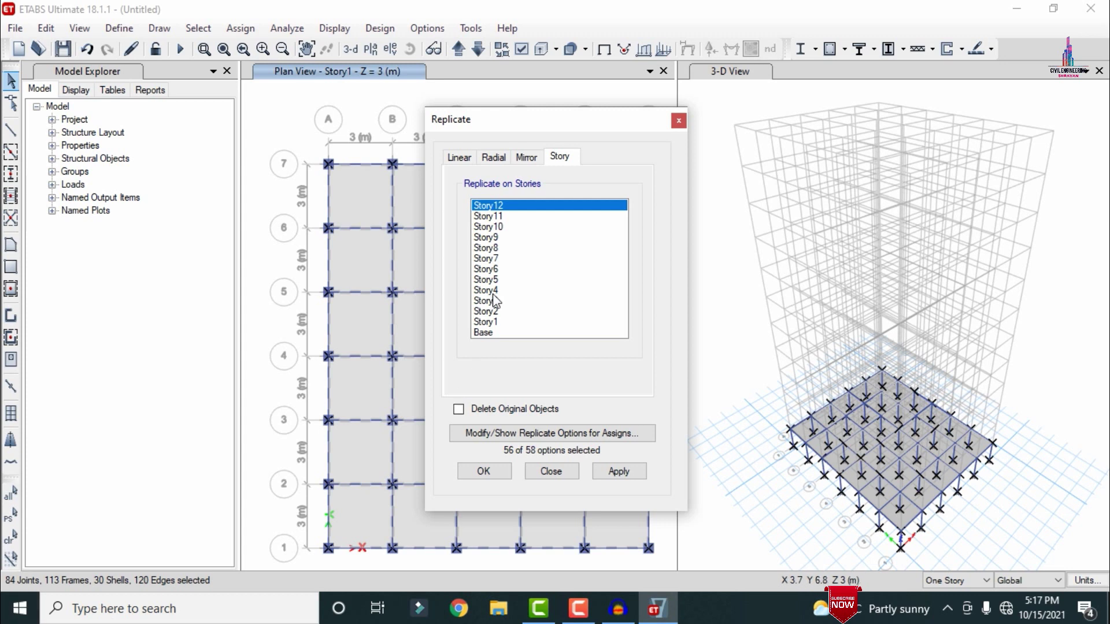
left_click_drag(502, 313, 502, 294)
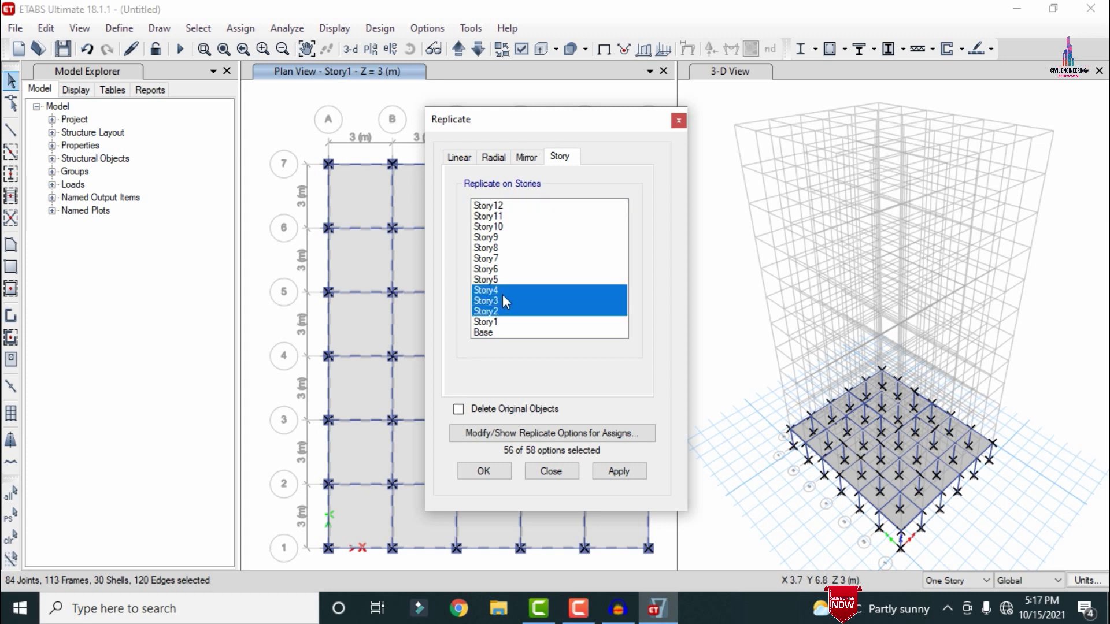
left_click(602, 467)
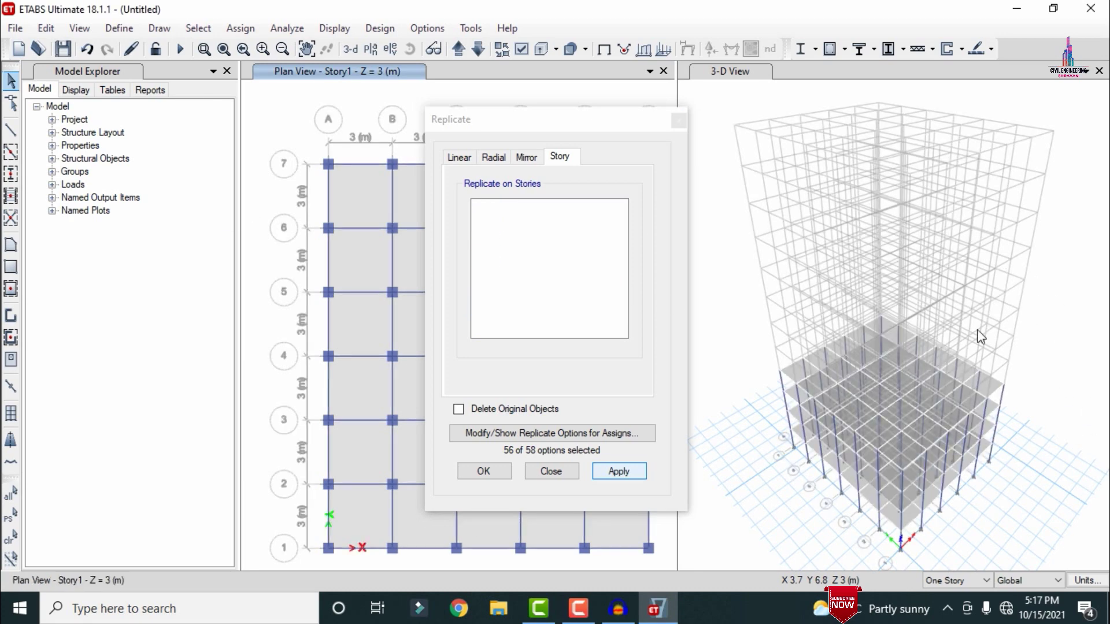
left_click(484, 471)
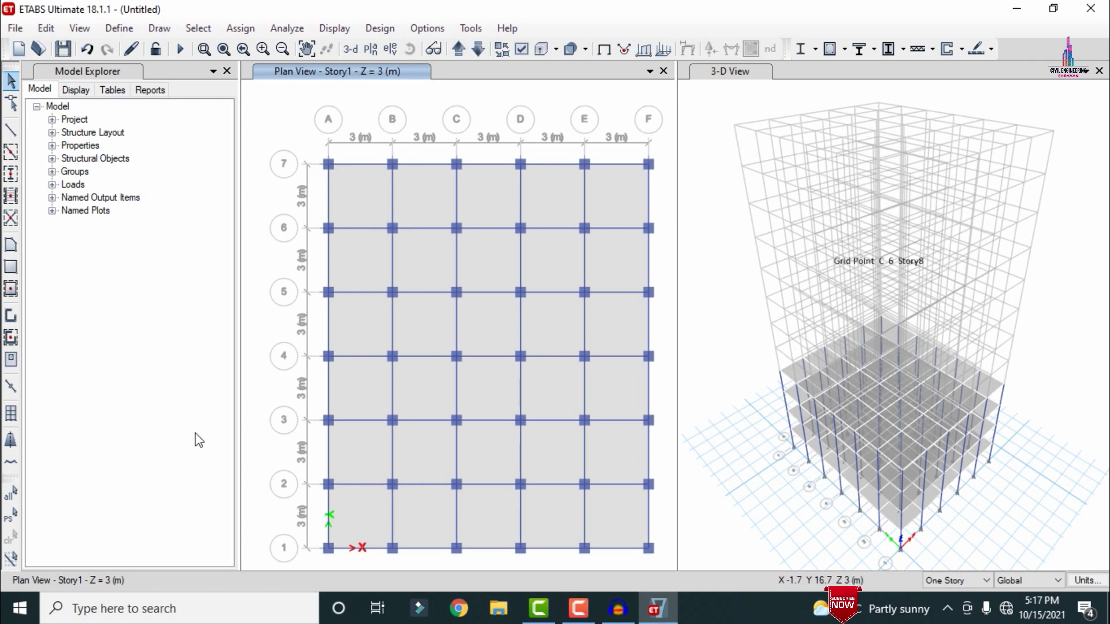
- Switch the plan view to Story5 and draw B0.4X0.23 beams along all grid lines
left_click(461, 49)
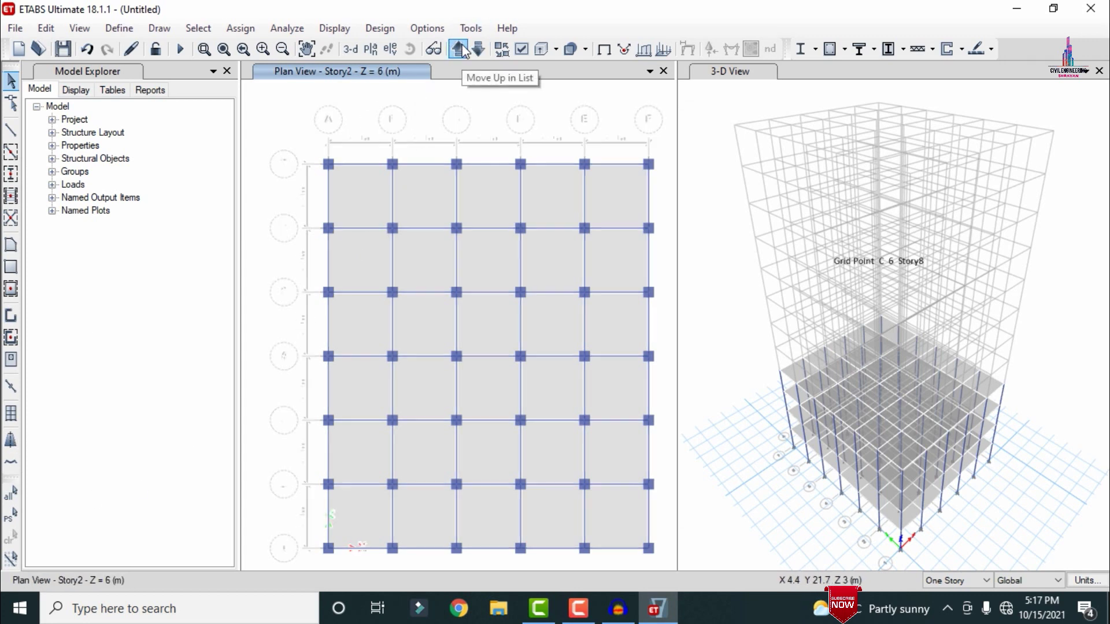
left_click(461, 50)
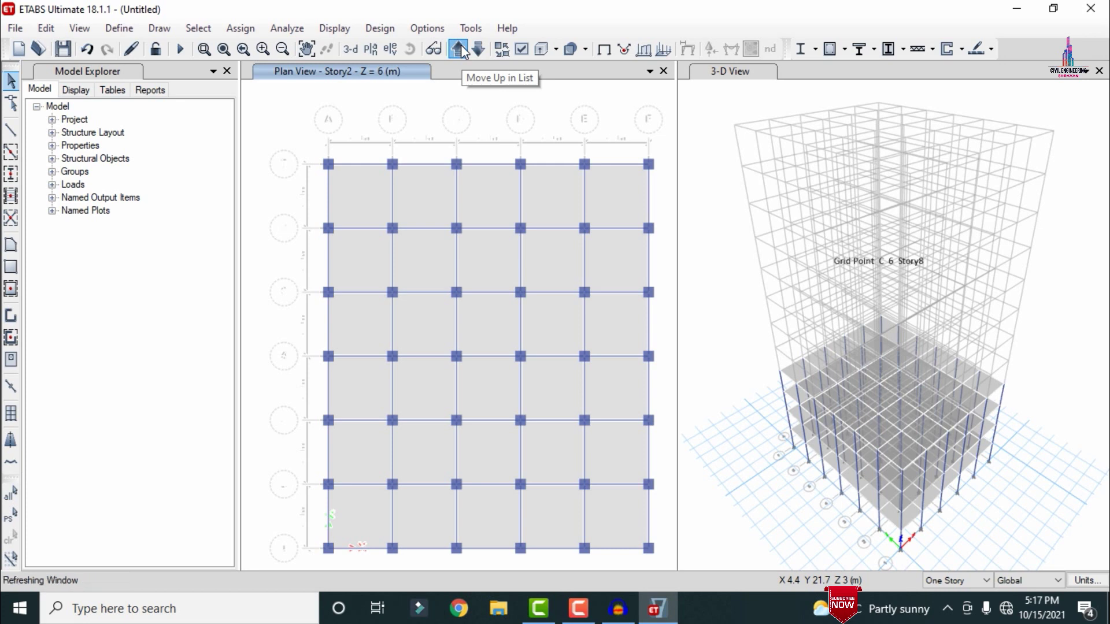
left_click(461, 50)
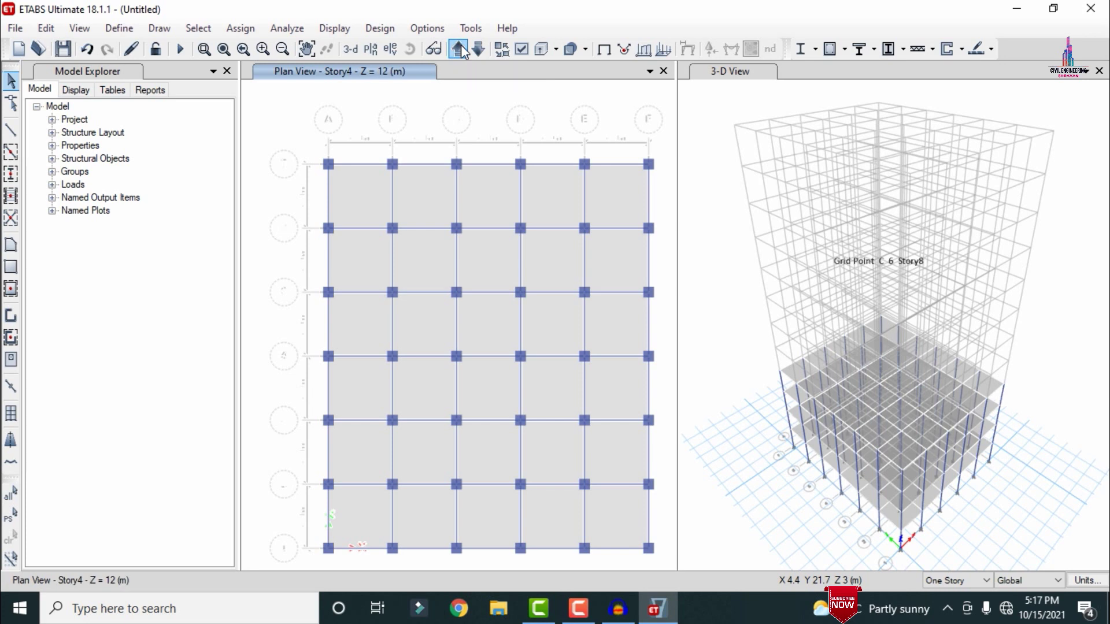
left_click(462, 50)
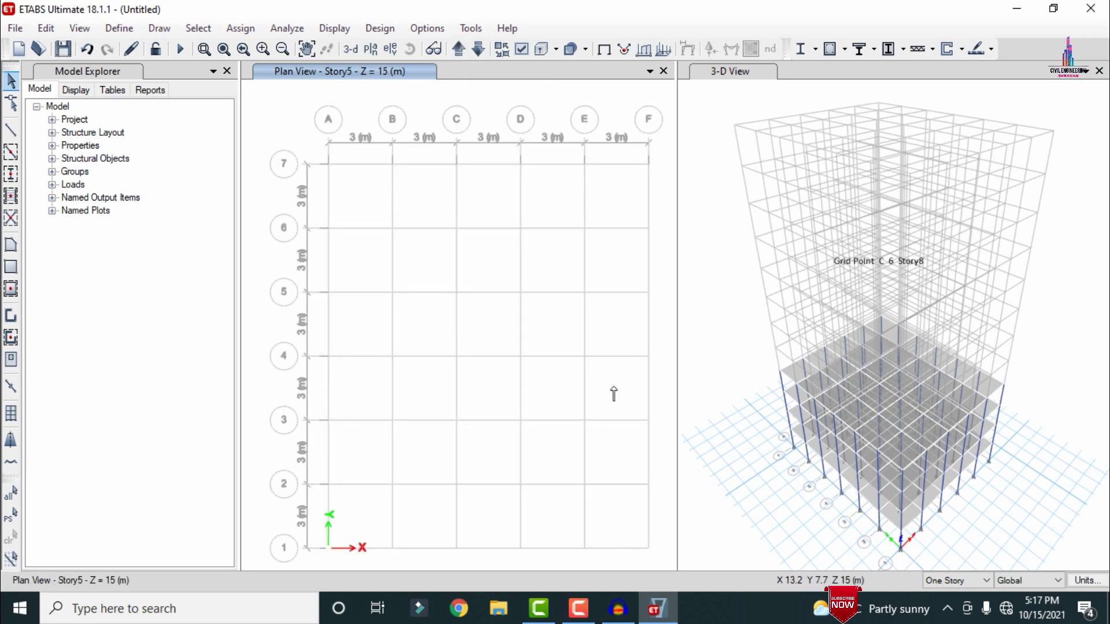
left_click(11, 152)
left_click(230, 486)
left_click(229, 486)
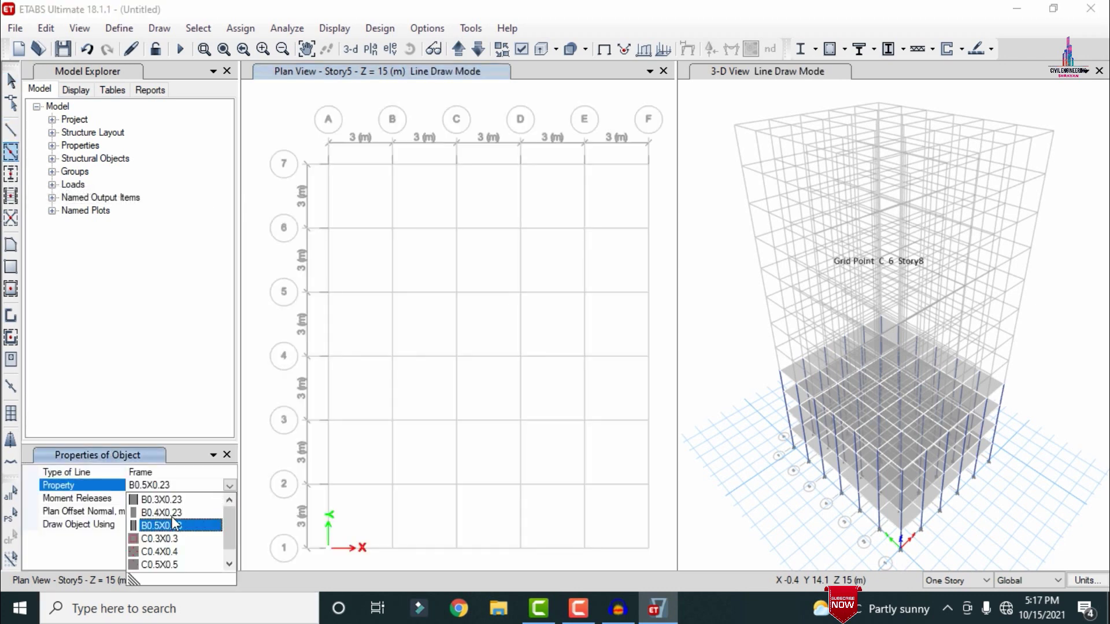
left_click(162, 512)
mouse_move(304, 134)
left_mouse_down()
mouse_move(483, 317)
mouse_move(656, 555)
left_mouse_up()
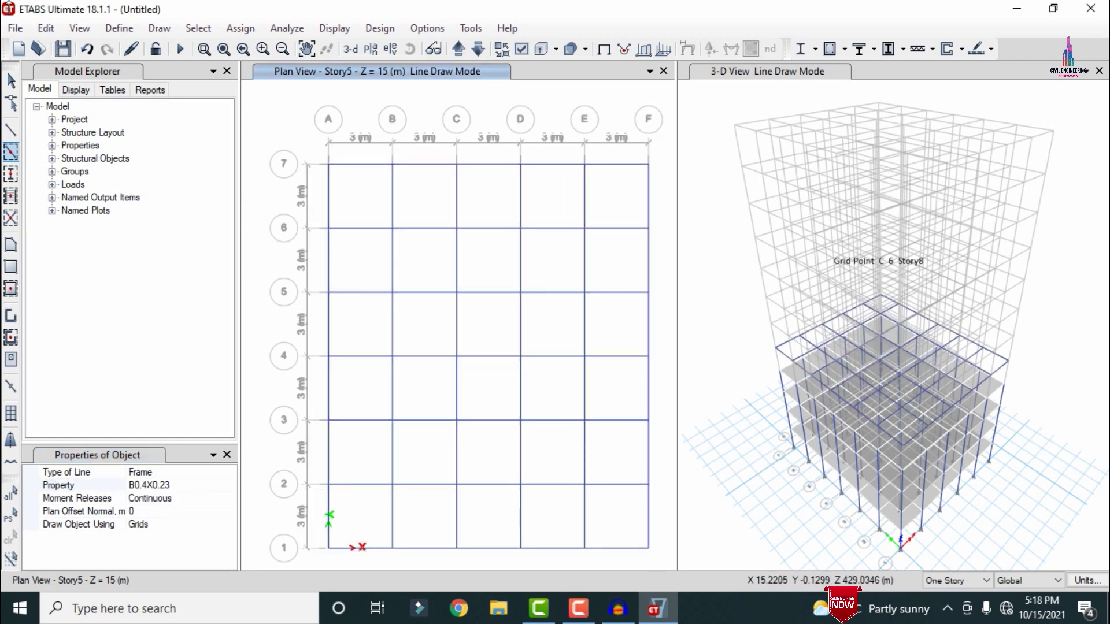
- Place C0.4X0.4 columns at all grid intersections of Story5
left_click(11, 173)
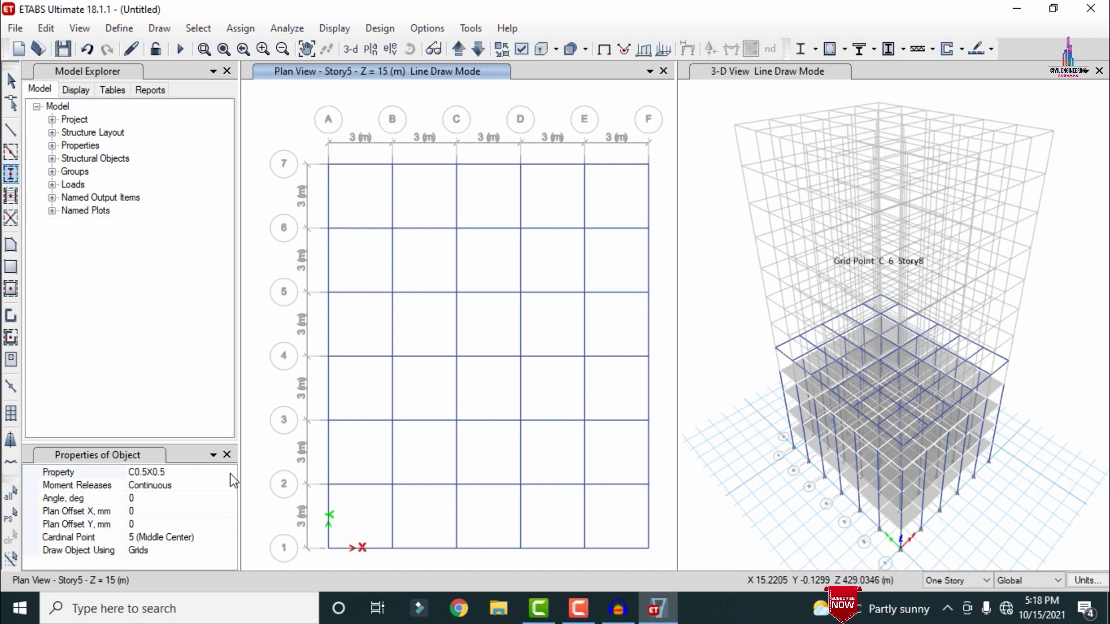
left_click(230, 473)
left_click(229, 472)
left_click(164, 539)
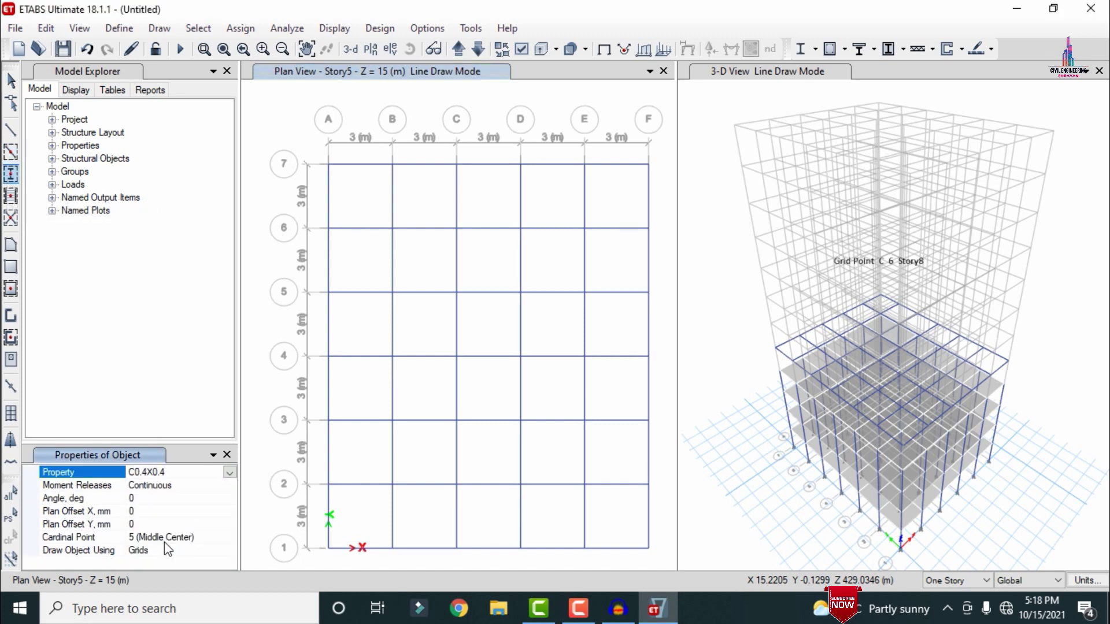
mouse_move(300, 123)
left_mouse_down()
mouse_move(365, 255)
mouse_move(652, 520)
mouse_move(683, 581)
mouse_move(675, 571)
left_mouse_up()
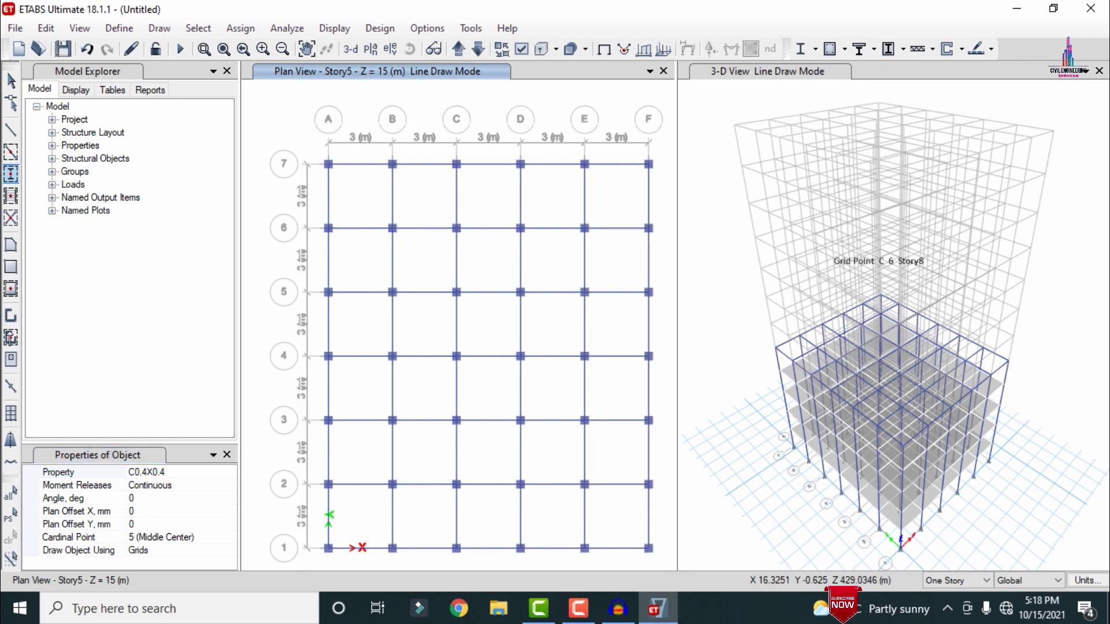
- Draw S125 slabs over all grid bays of Story5
left_click(11, 291)
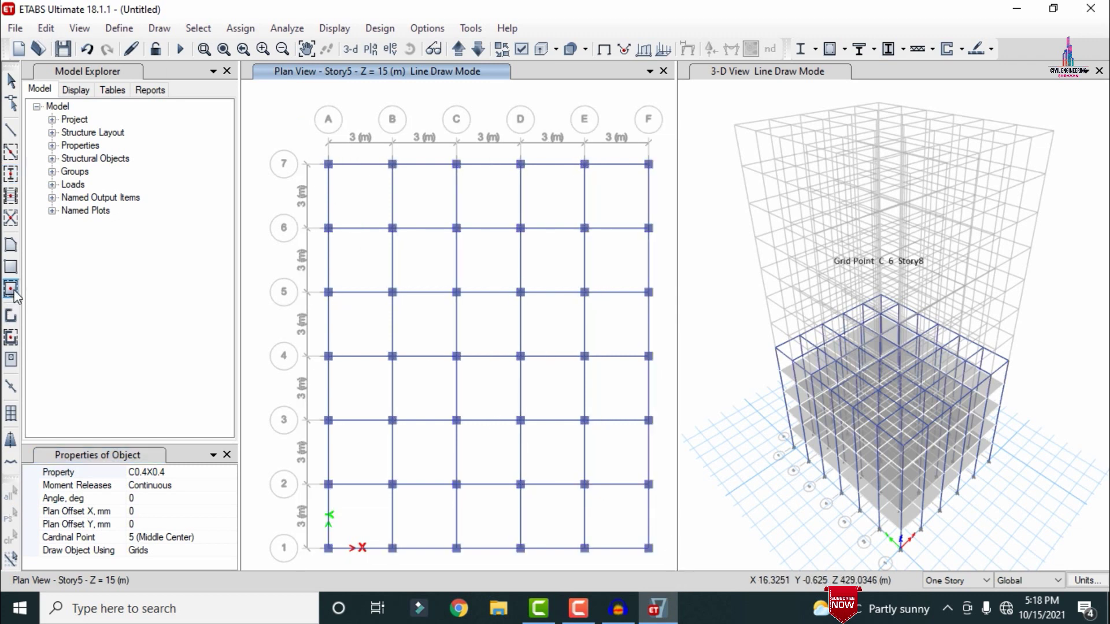
left_click(229, 472)
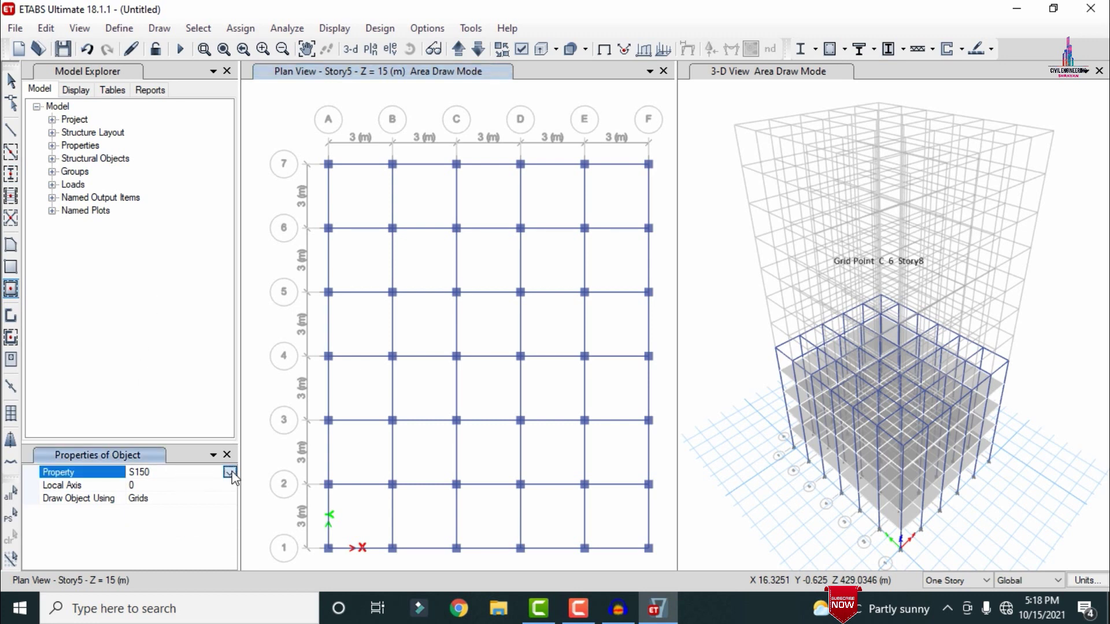
left_click(230, 472)
left_click(152, 527)
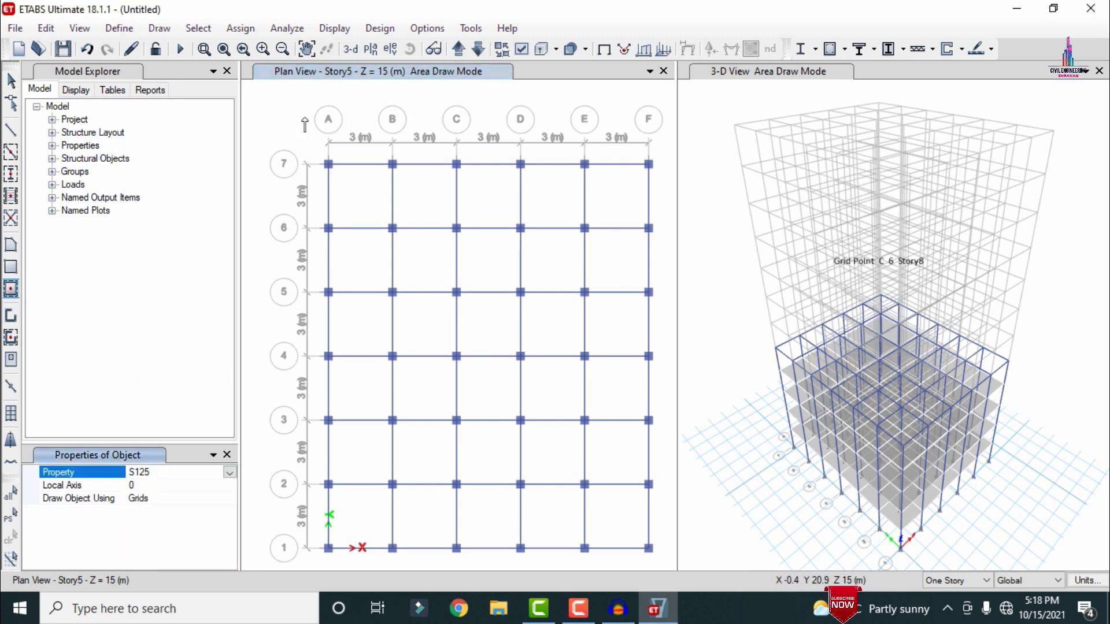
mouse_move(288, 134)
left_mouse_down()
mouse_move(322, 155)
mouse_move(533, 448)
mouse_move(674, 585)
left_mouse_up()
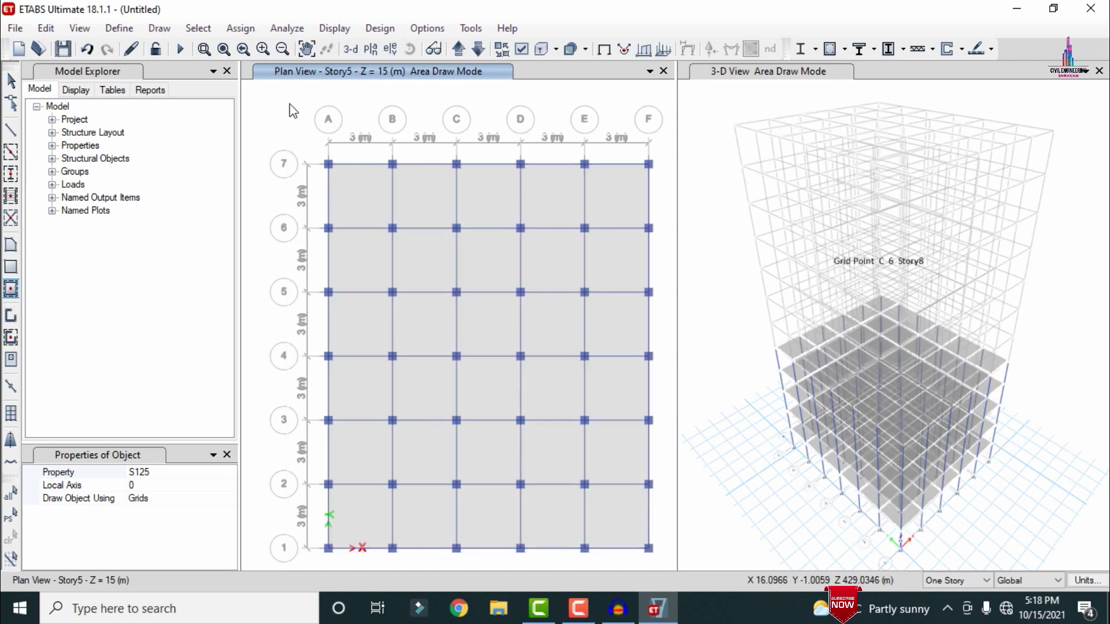
key("Escape")
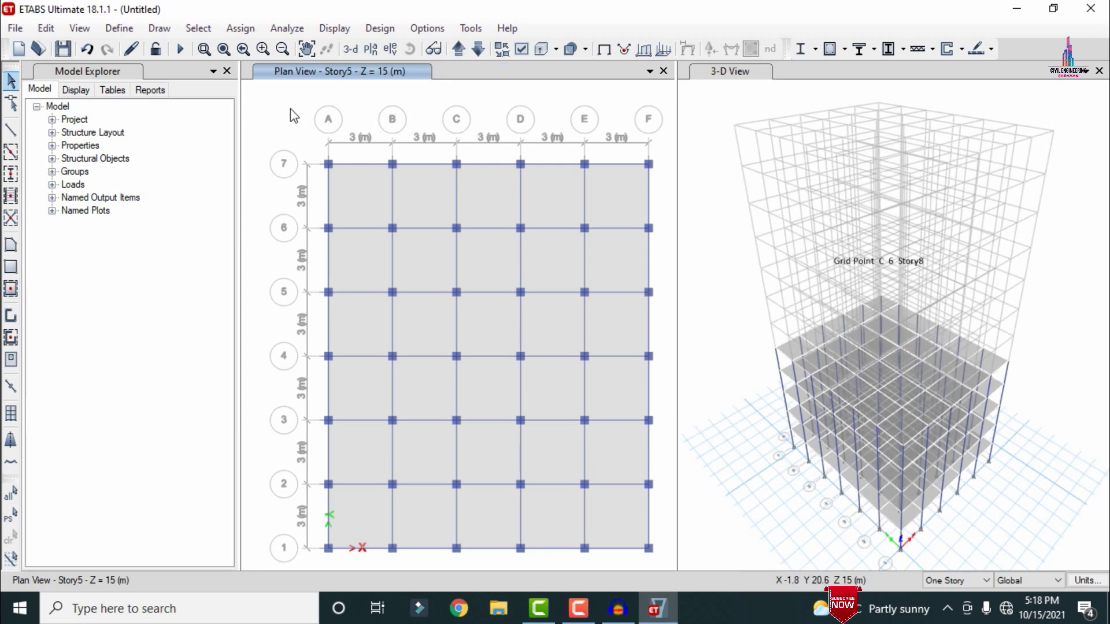
- Select everything on the Story5 plan and replicate it onto Story6, Story7 and Story8
mouse_move(290, 108)
left_mouse_down()
mouse_move(515, 453)
mouse_move(674, 567)
left_mouse_up()
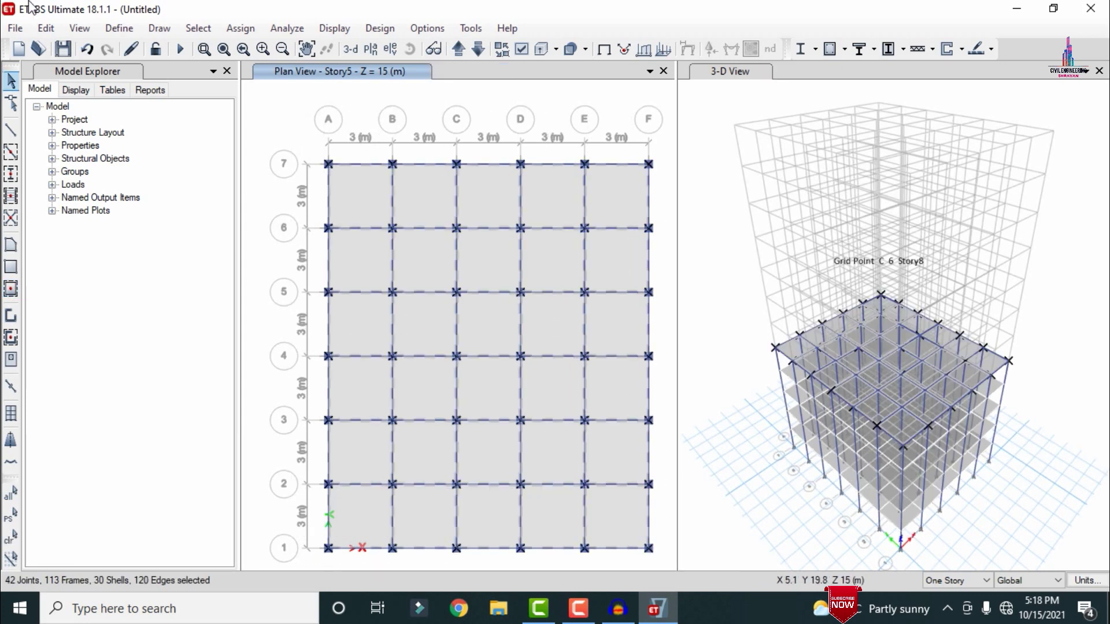
left_click(60, 32)
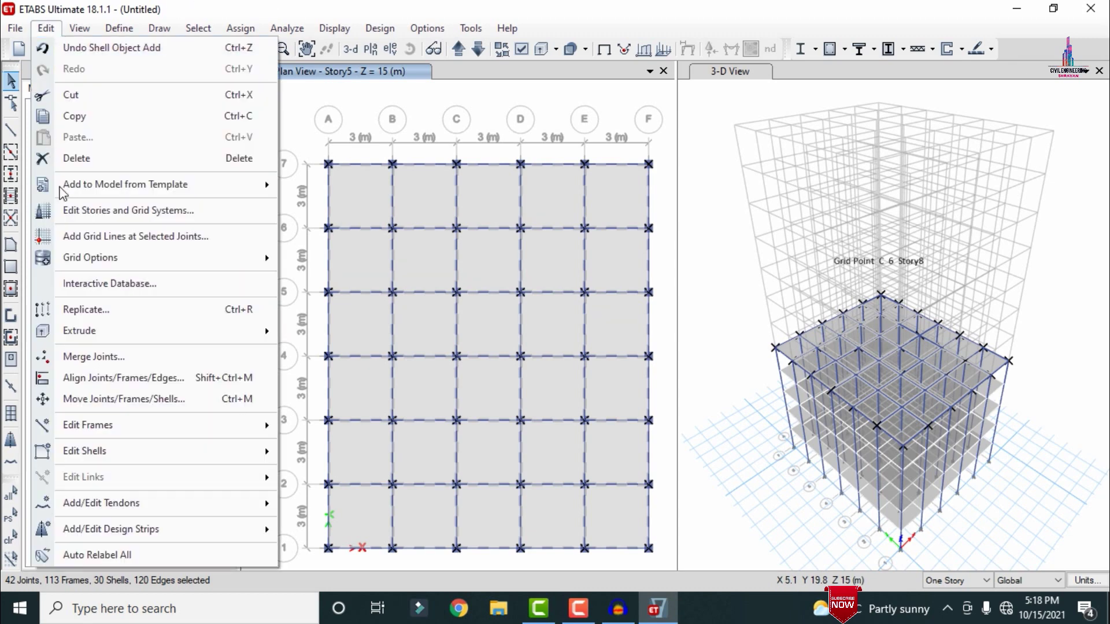
left_click(133, 319)
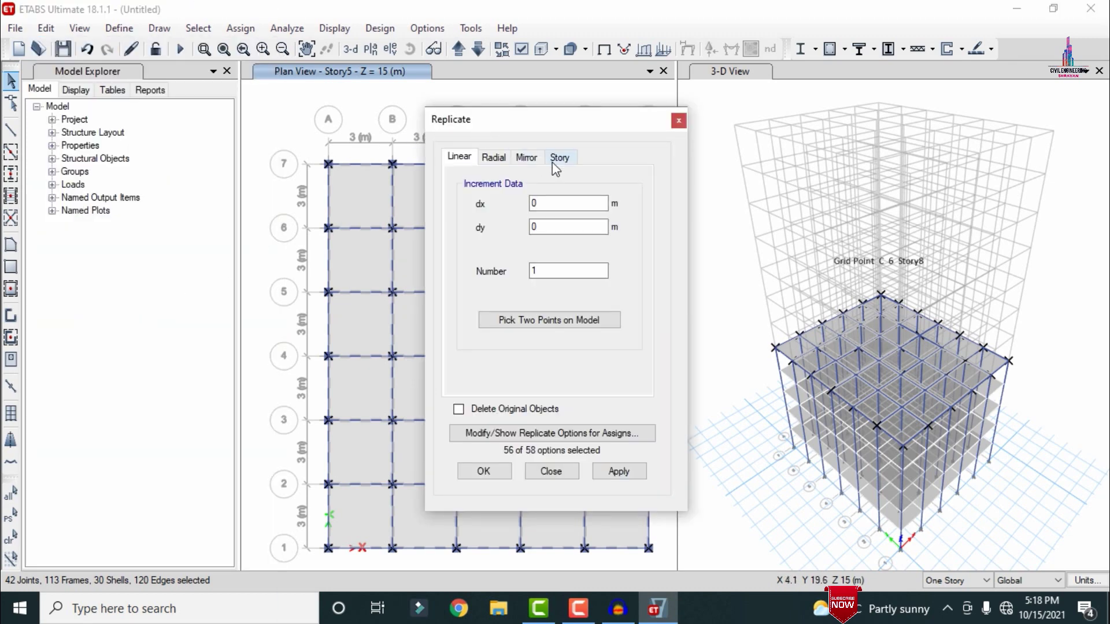
left_click(559, 159)
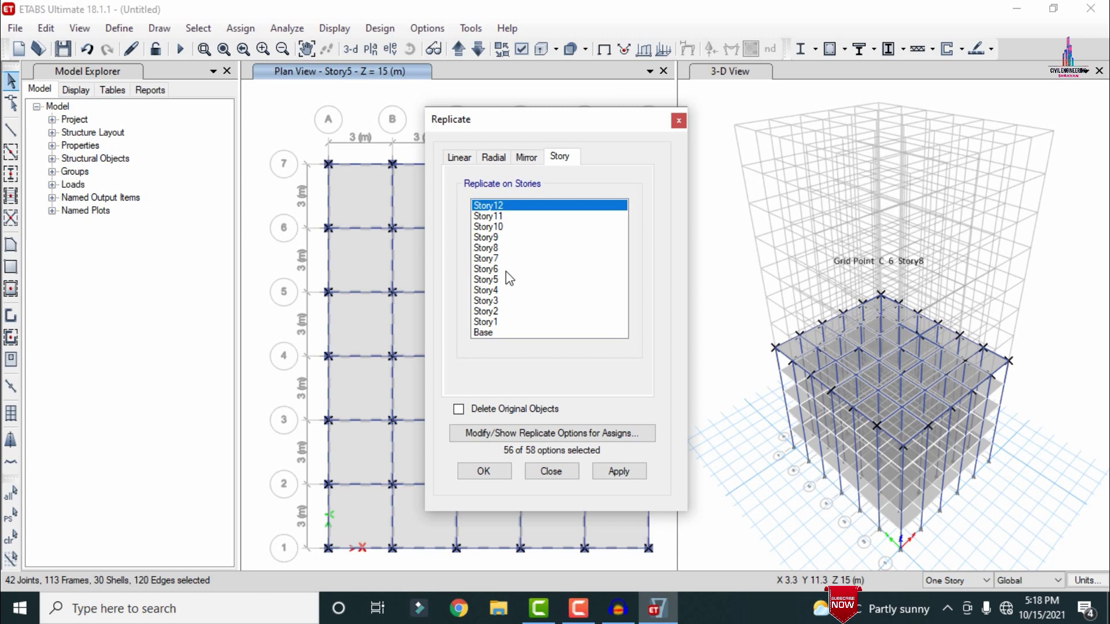
left_click_drag(507, 270, 505, 249)
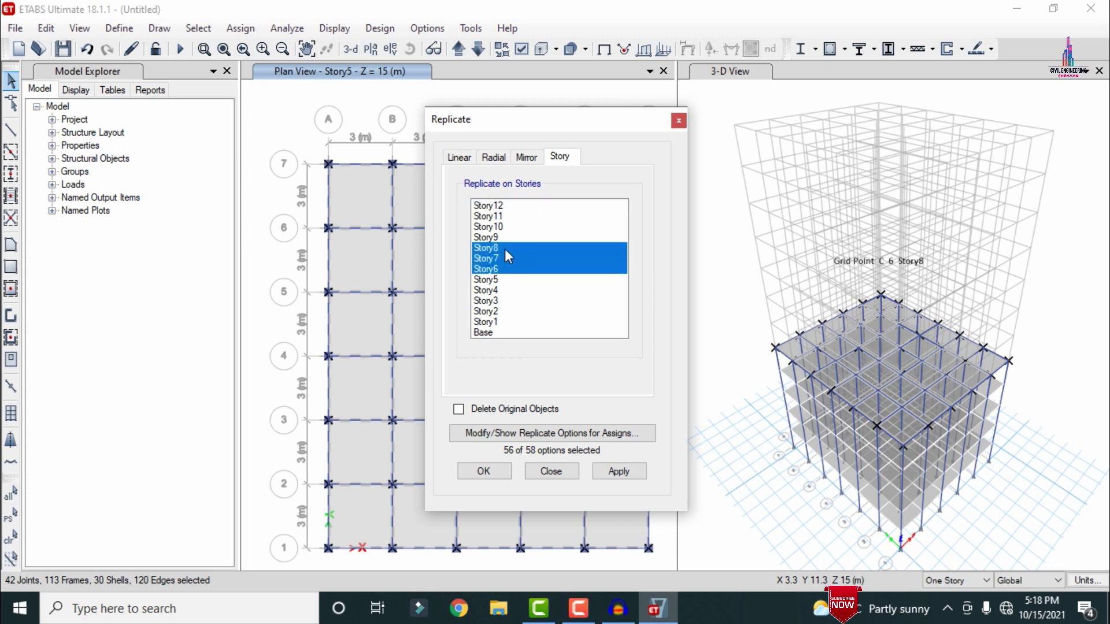
left_click(636, 470)
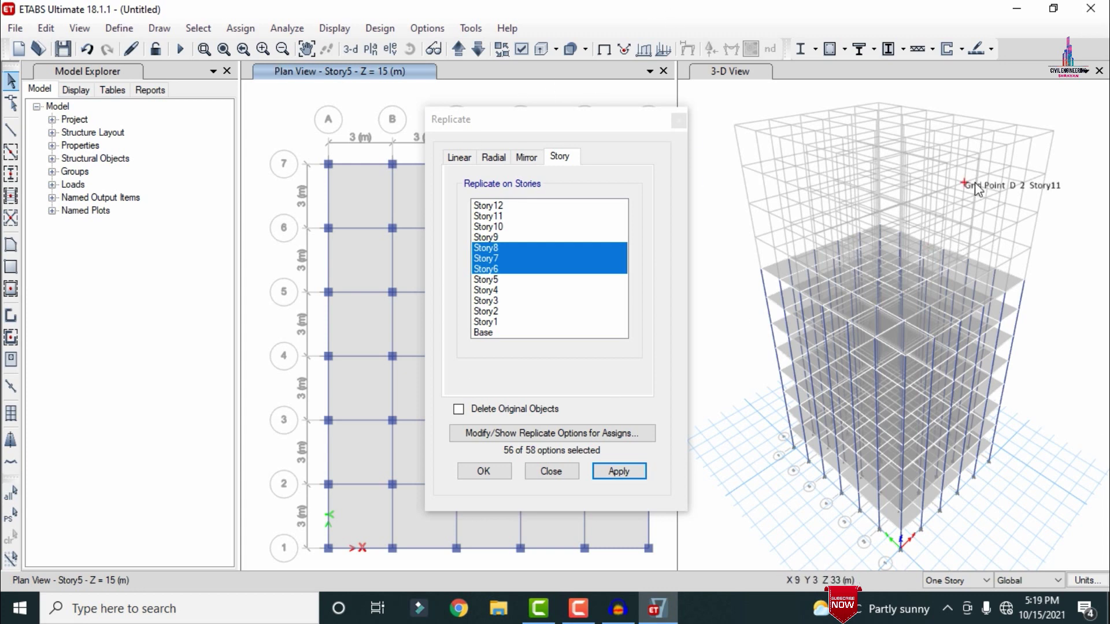
left_click(483, 471)
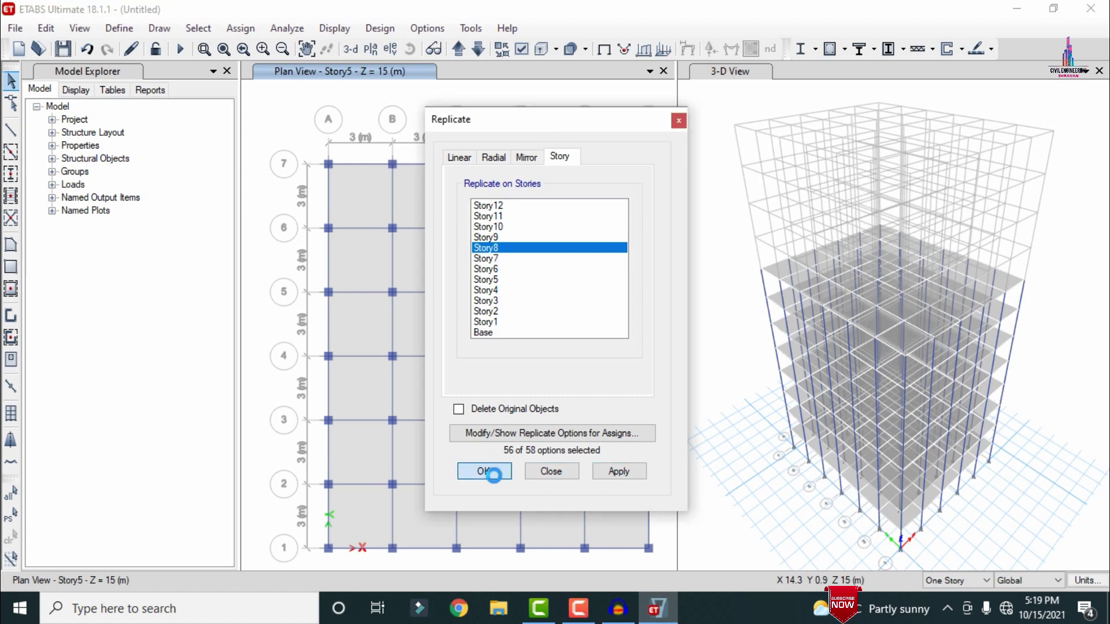
- Switch the plan view to Story9 and draw B0.3X0.23 beams along all grid lines
left_click(461, 53)
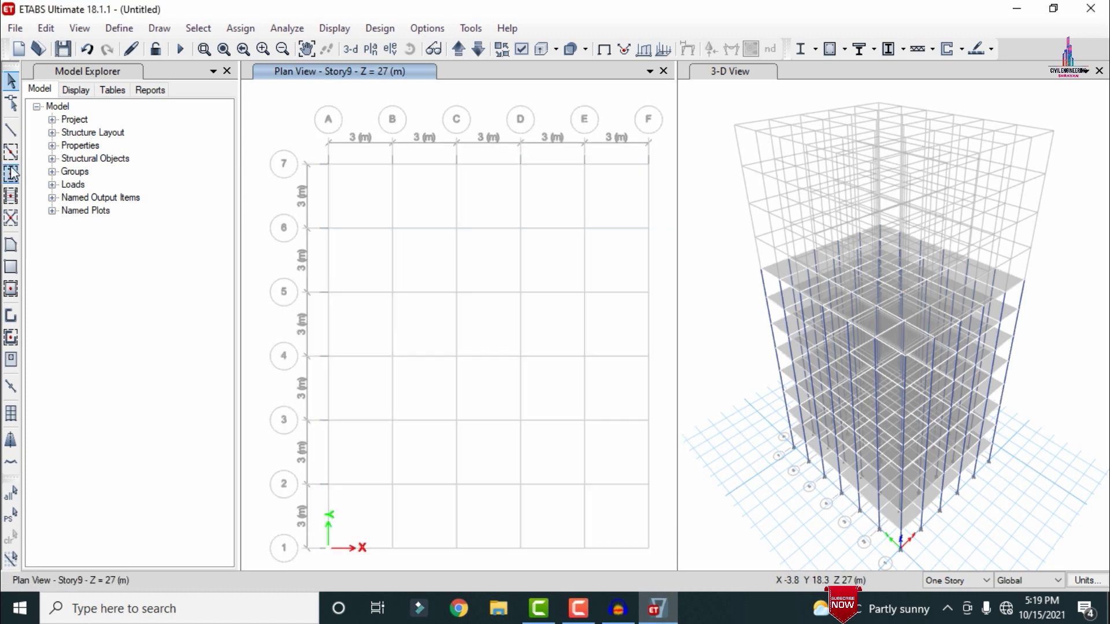
left_click(10, 164)
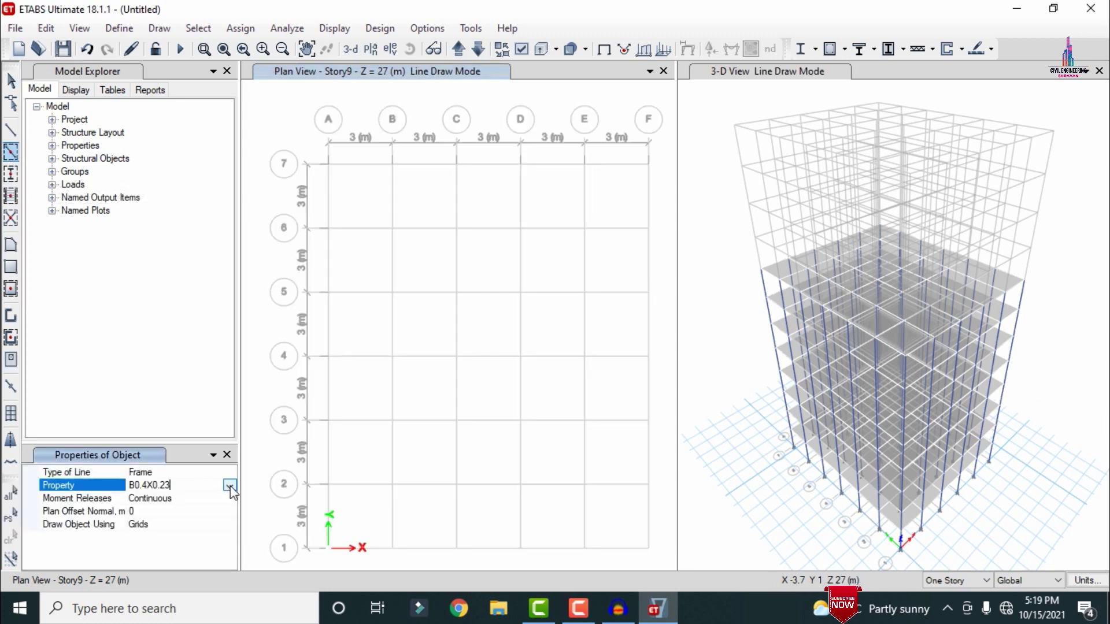
left_click(230, 486)
left_click(175, 511)
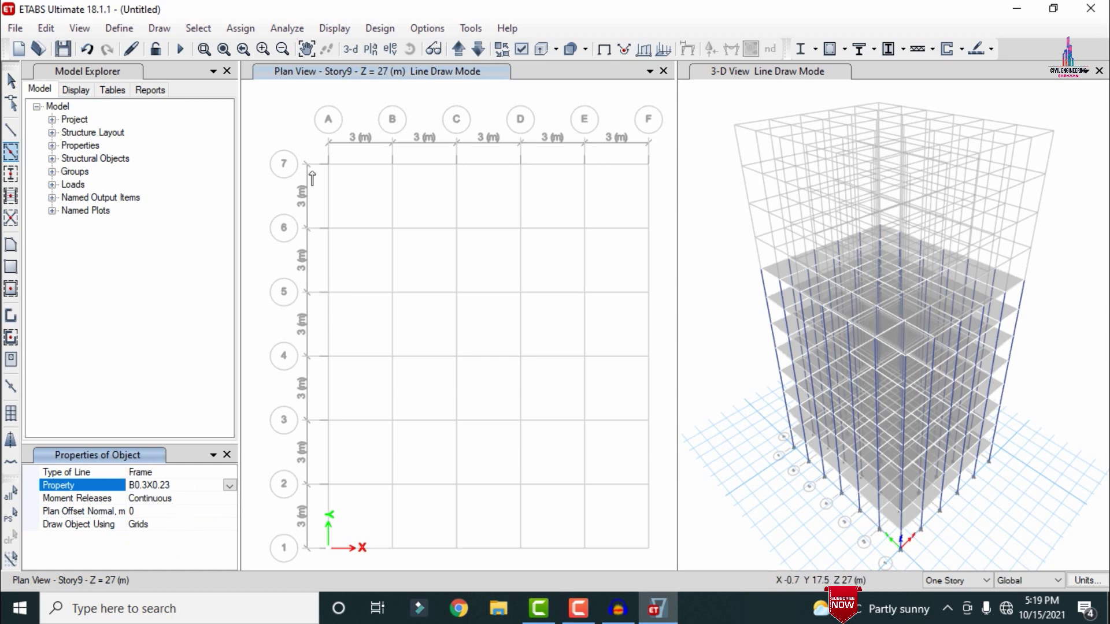
left_click_drag(288, 131, 673, 574)
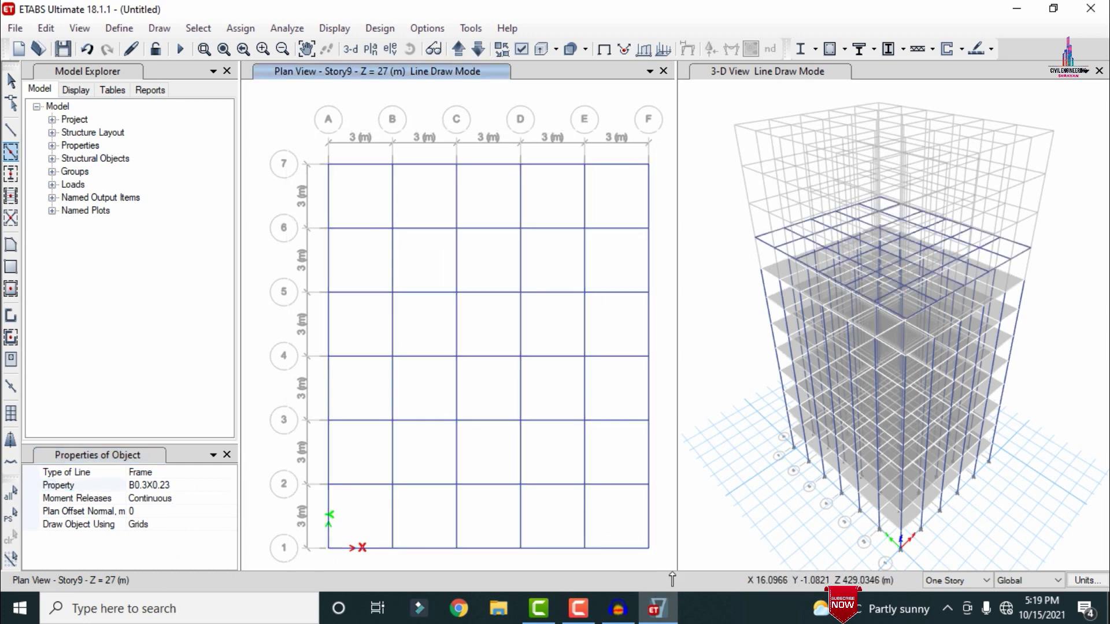
- Place C0.3X0.3 columns at all grid intersections of Story9
left_click(11, 175)
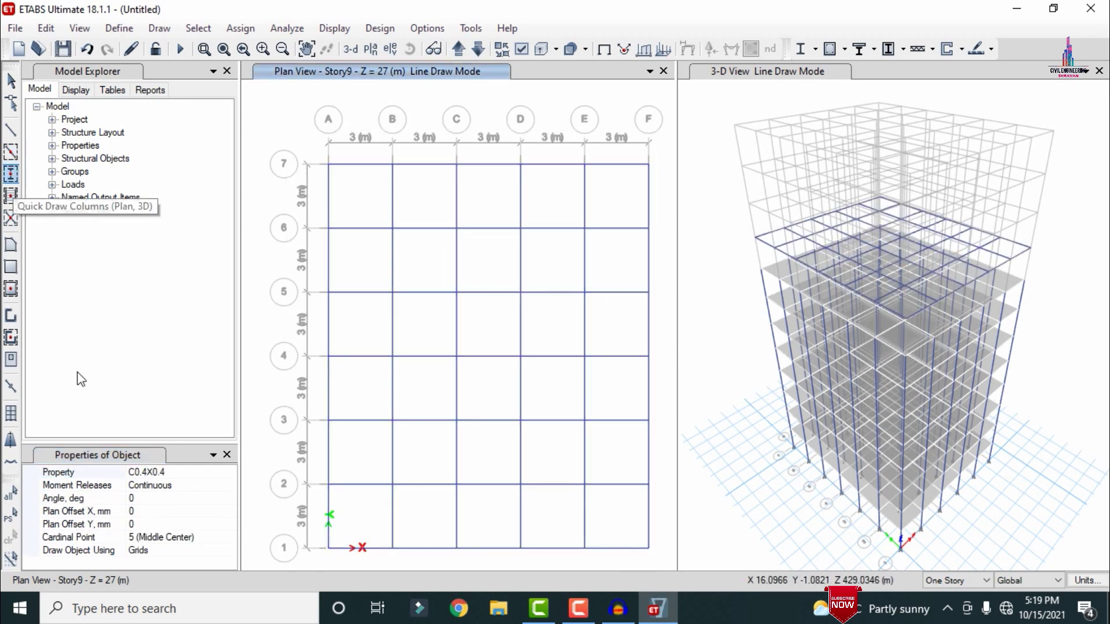
left_click(230, 474)
left_click(229, 474)
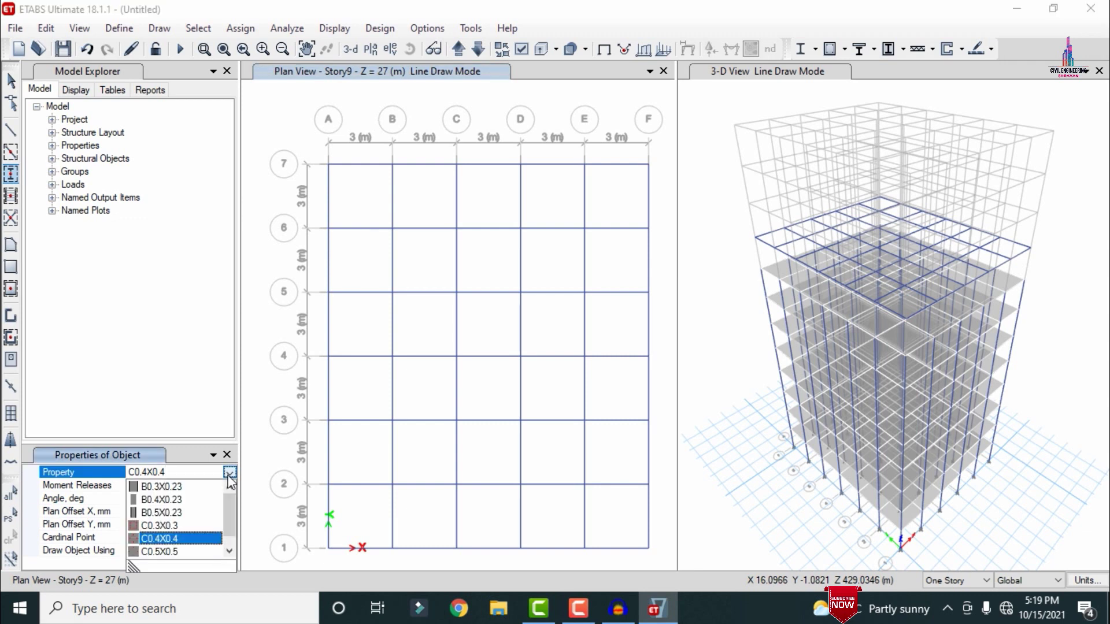
left_click(163, 525)
mouse_move(268, 118)
left_mouse_down()
mouse_move(590, 524)
mouse_move(673, 569)
left_mouse_up()
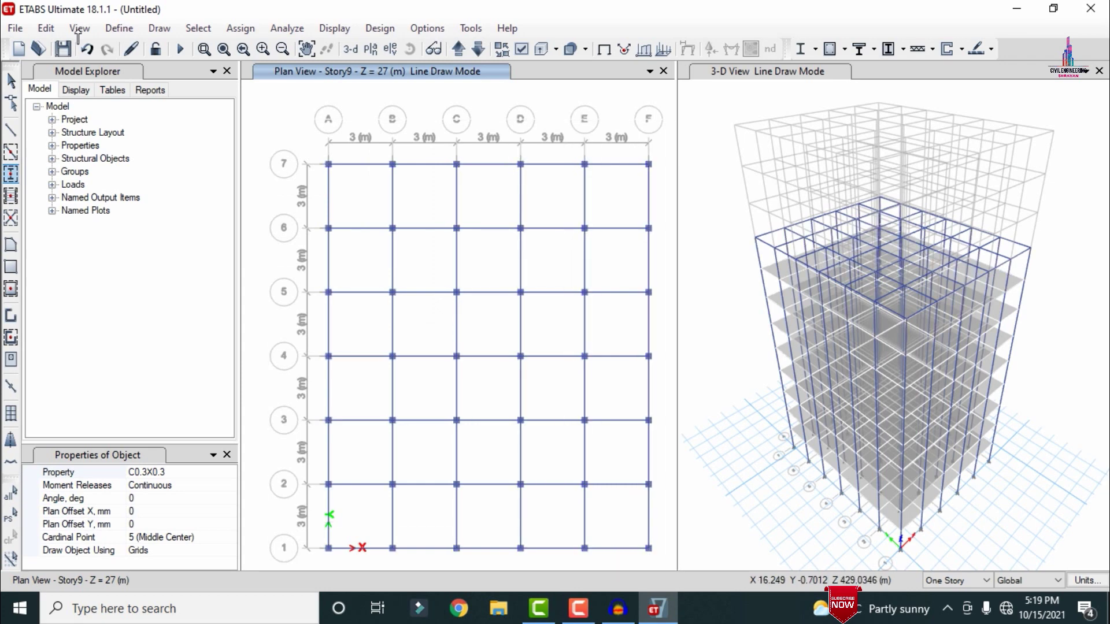
- Draw S110 slabs over all grid bays of Story9
left_click(11, 289)
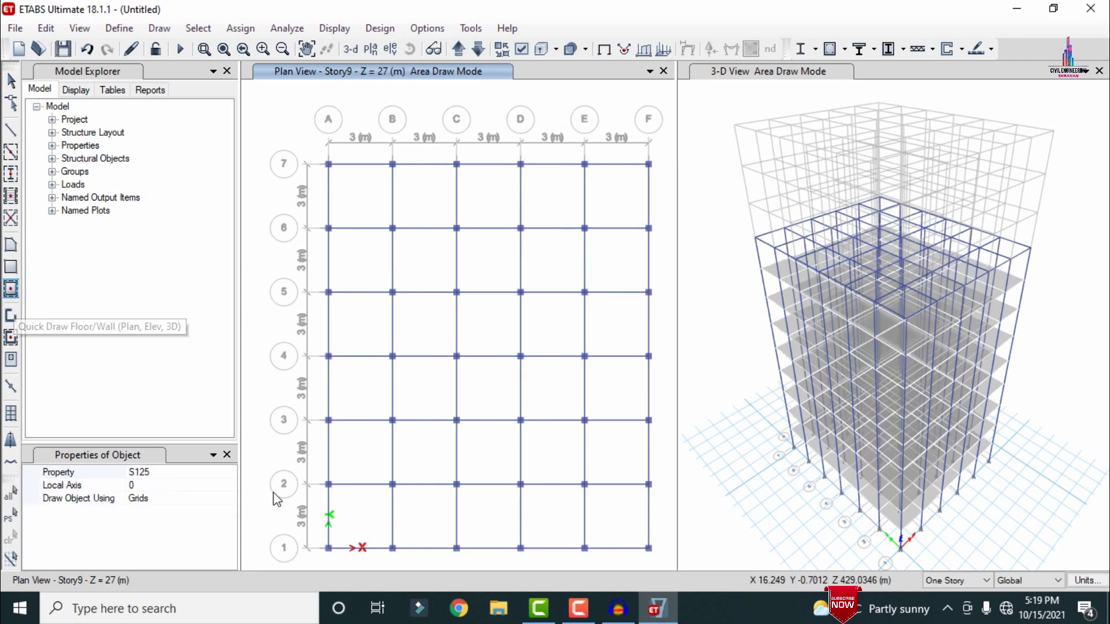
left_click(228, 473)
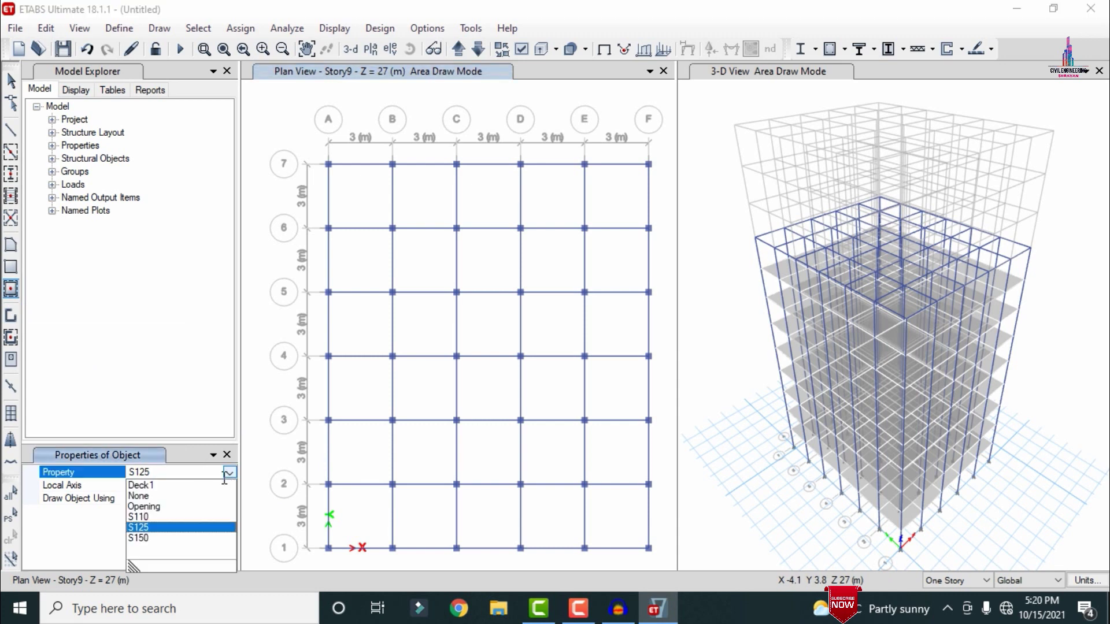
left_click(139, 517)
left_click_drag(452, 311, 670, 571)
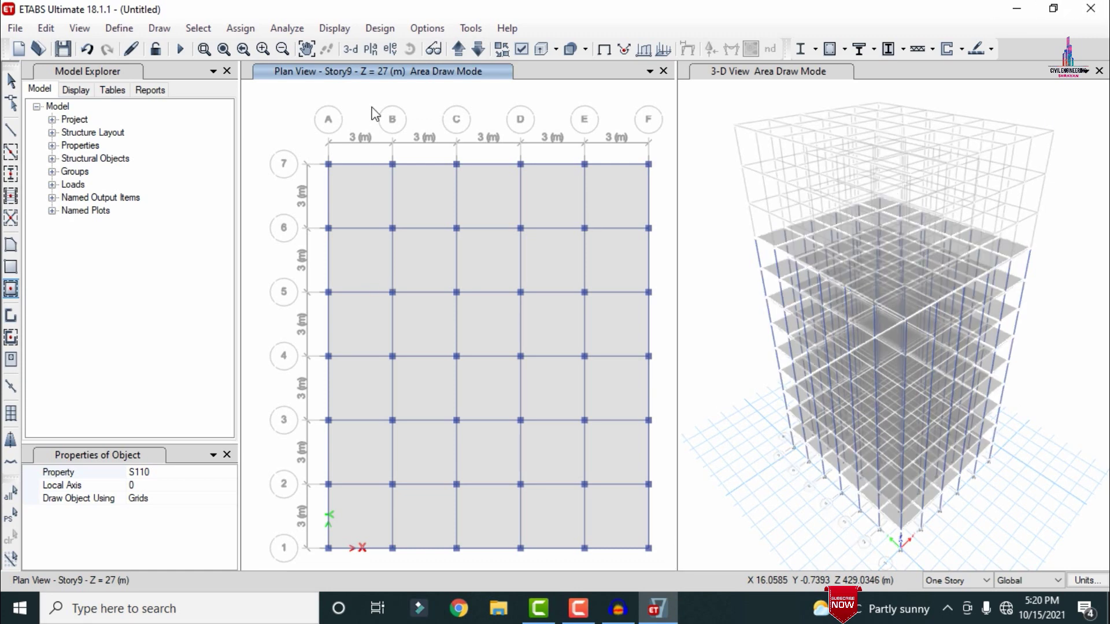
- Select everything on the Story9 plan and replicate it onto Story10, Story11 and Story12
mouse_move(284, 116)
left_mouse_down()
mouse_move(439, 342)
mouse_move(667, 572)
left_mouse_up()
key("Escape")
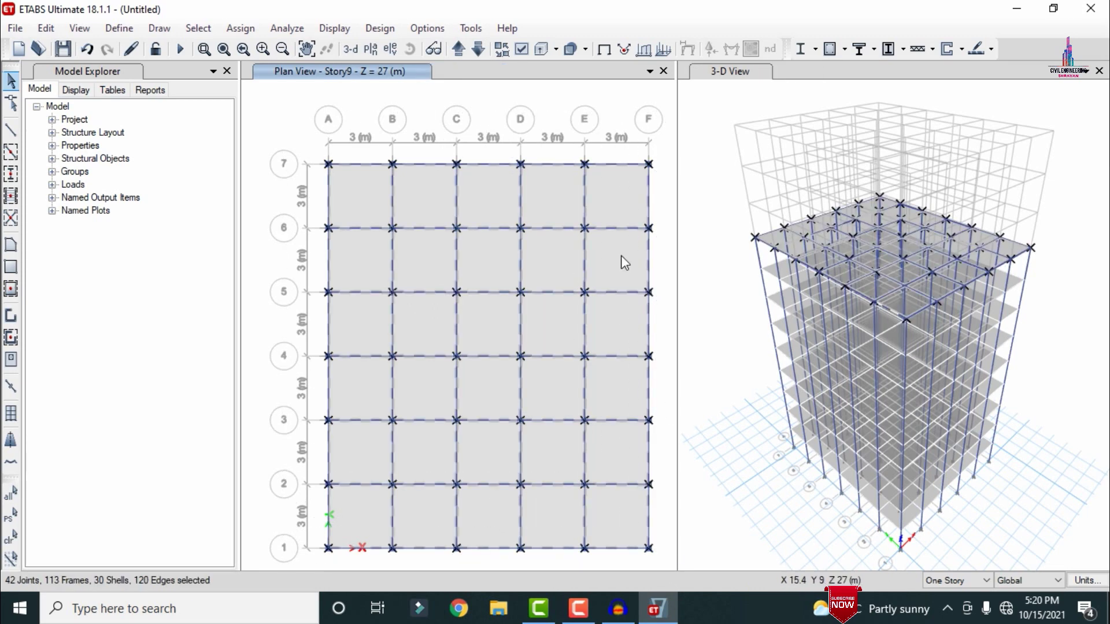
left_click(46, 28)
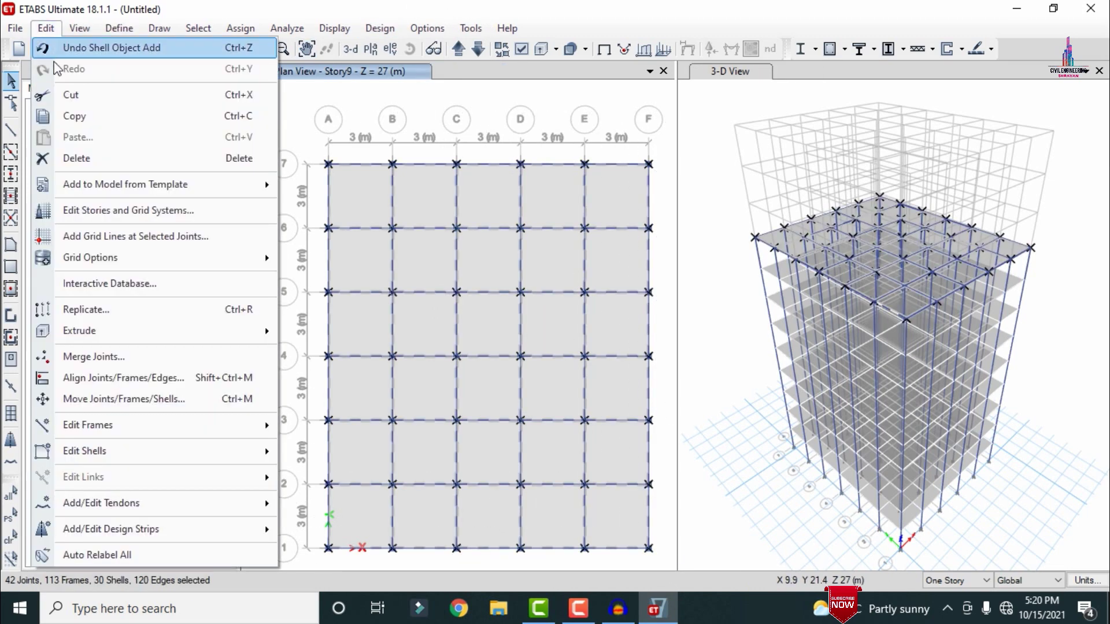
left_click(115, 310)
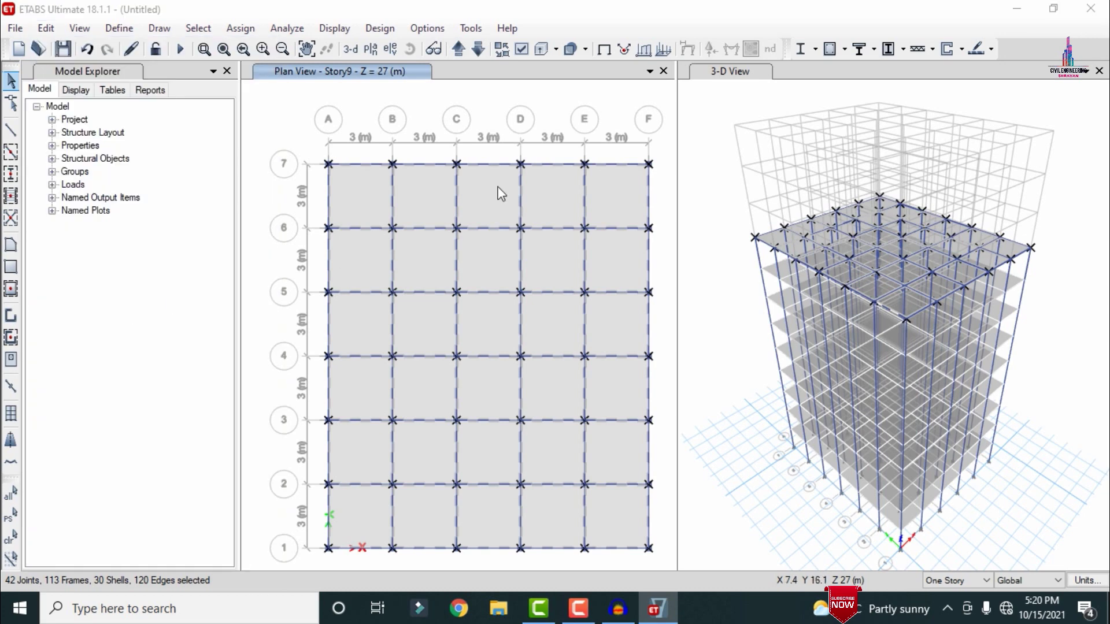
left_click(559, 159)
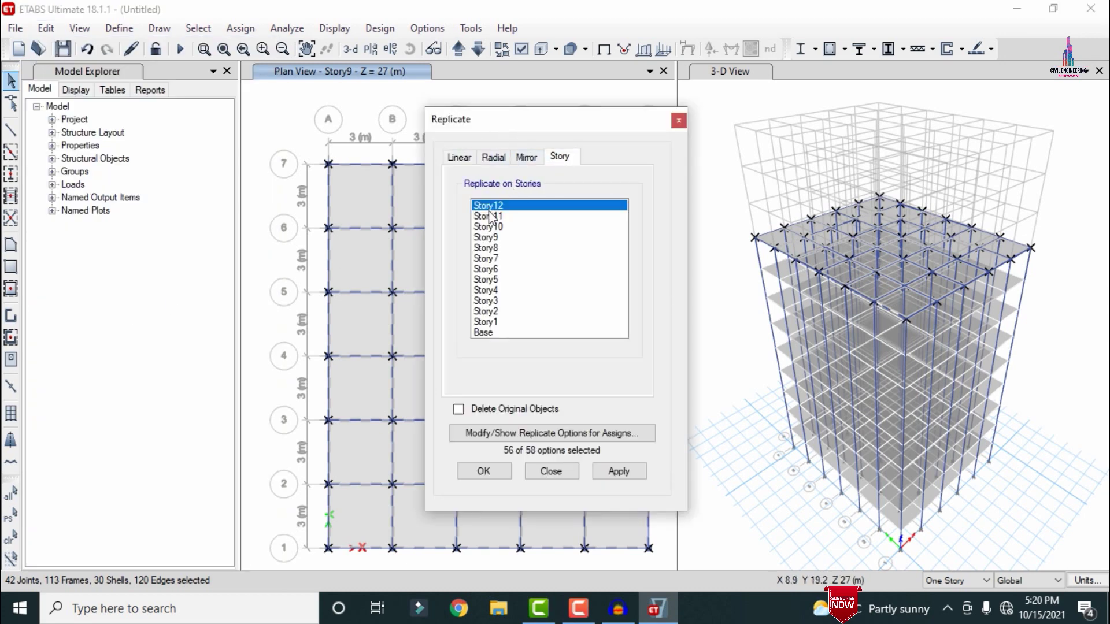
left_click(501, 227, "shift")
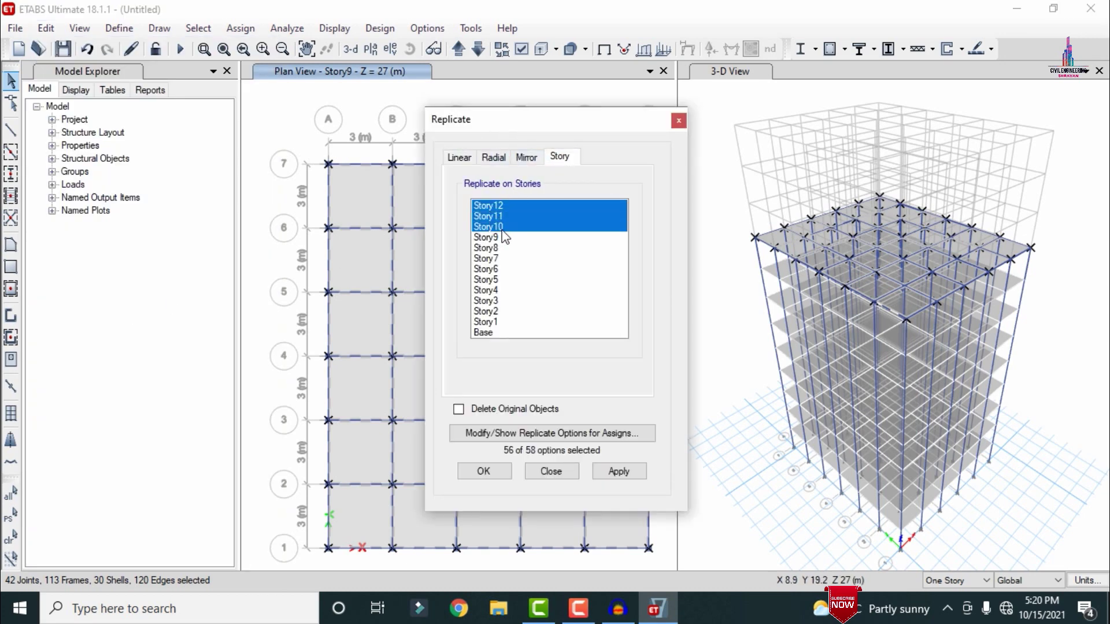
left_click(604, 479)
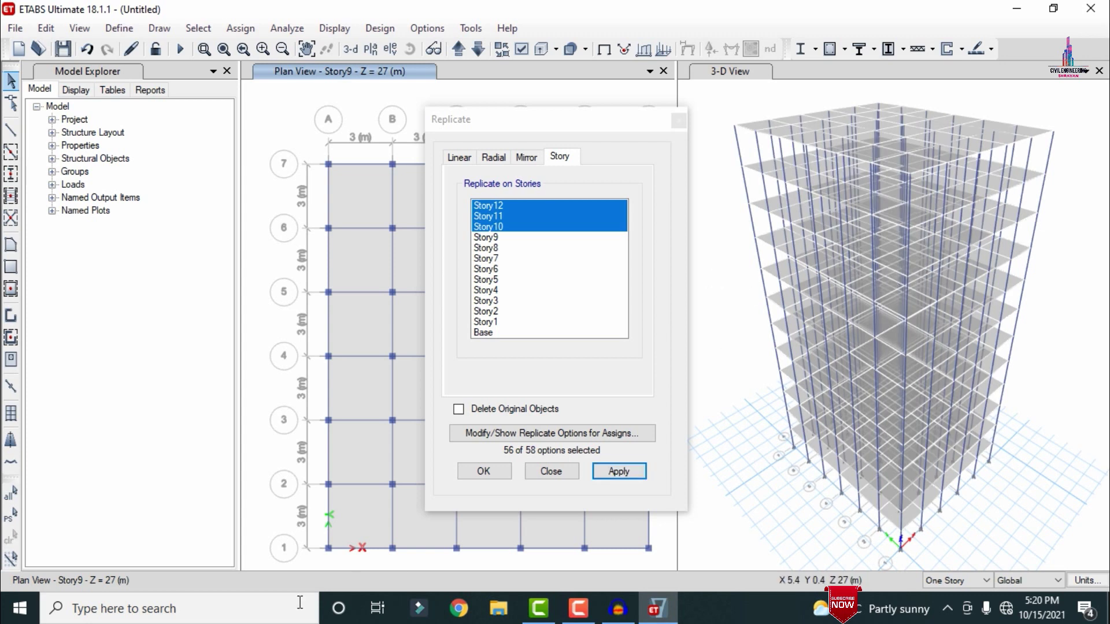
left_click(496, 471)
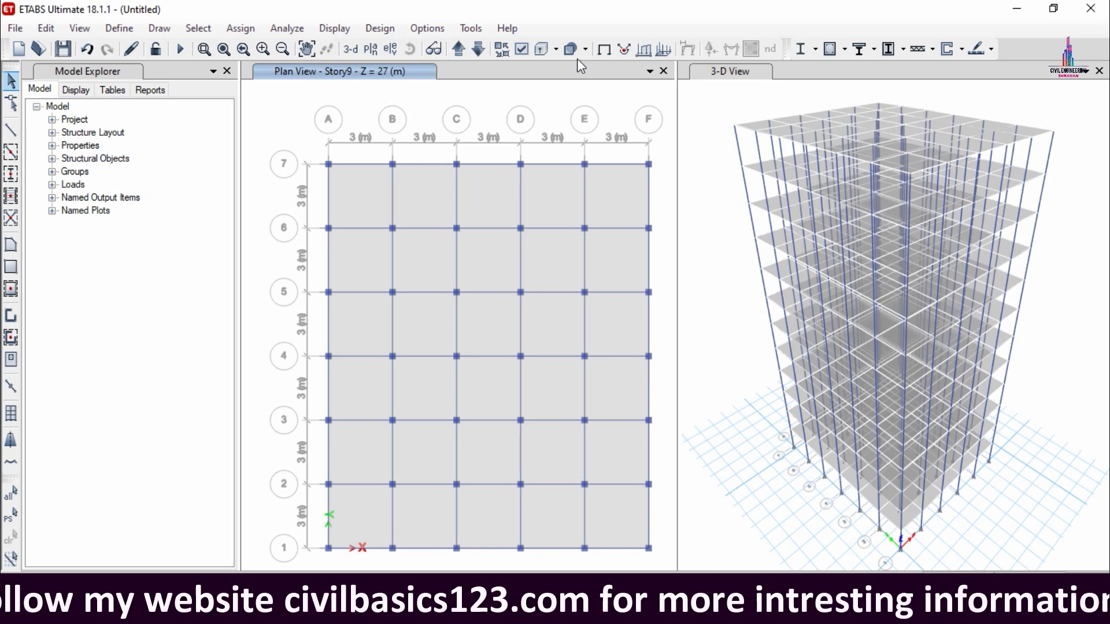
- Add a load pattern named EX of type Seismic with IS 1893:2016 as its auto lateral load
left_click(119, 28)
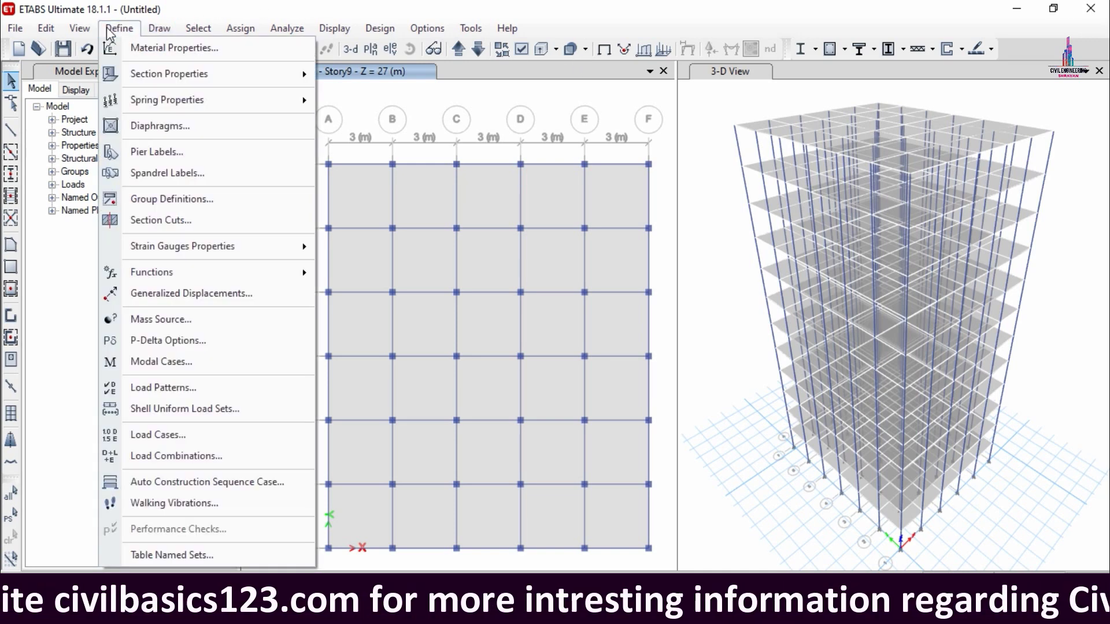
left_click(185, 388)
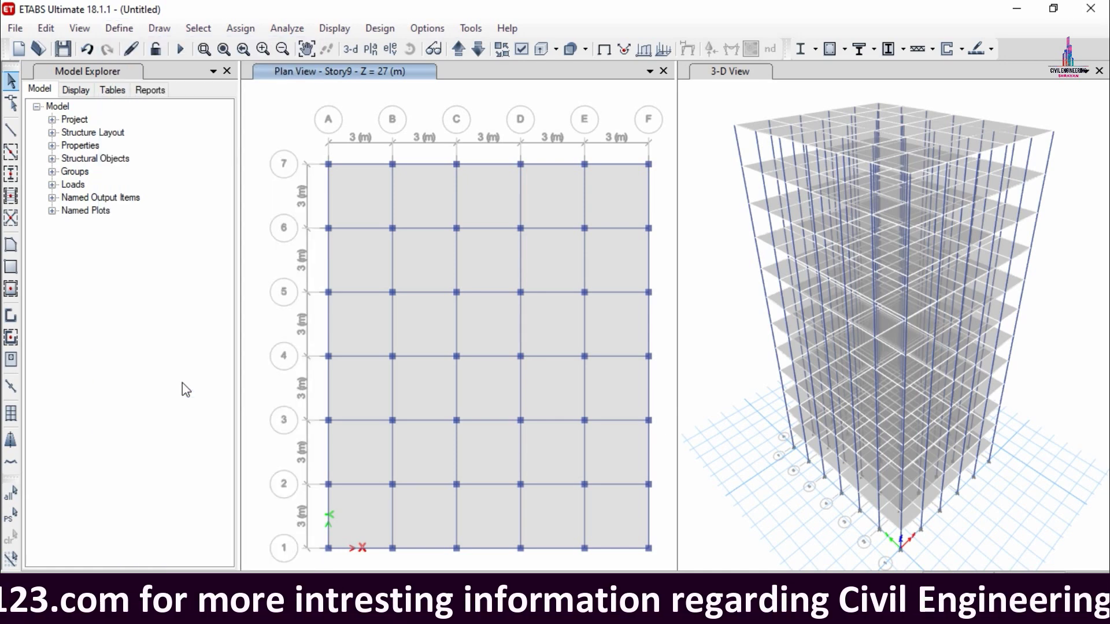
double_click(311, 263)
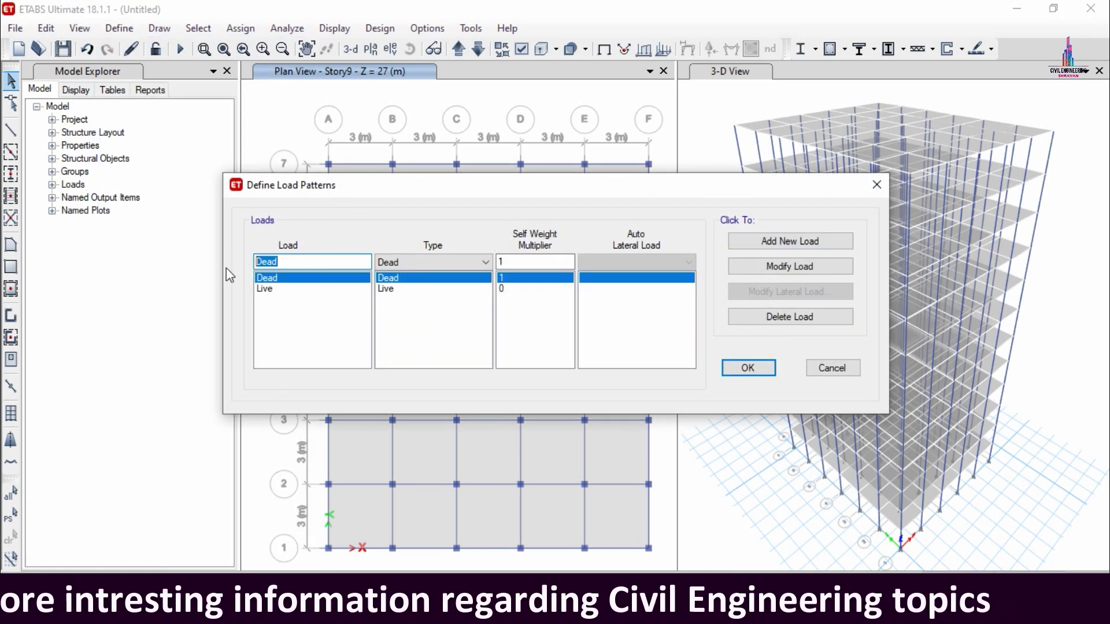
type("EX")
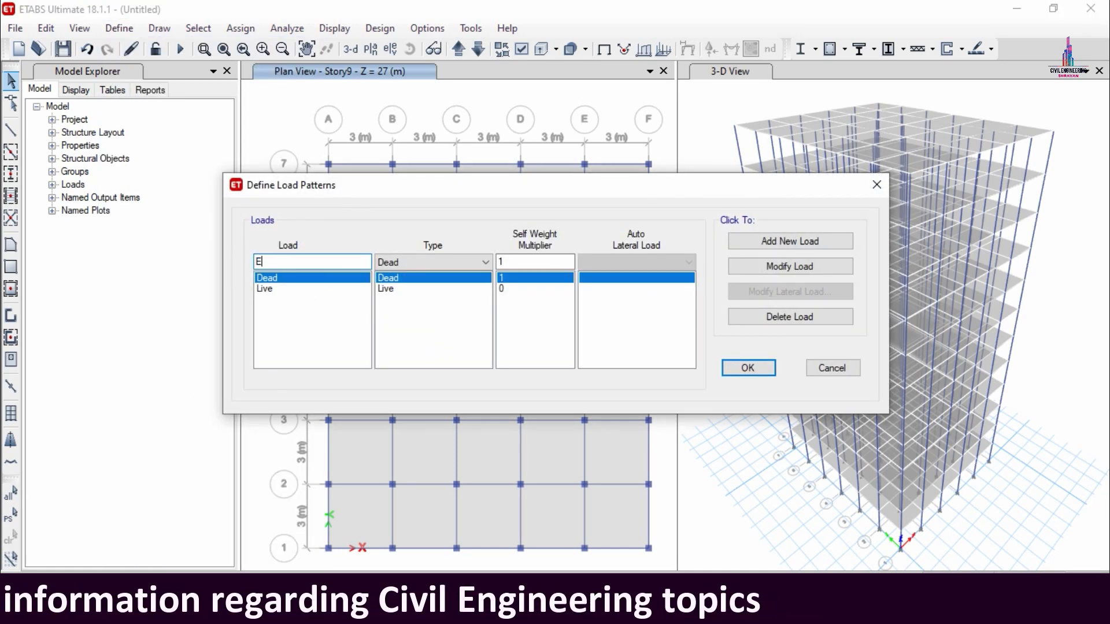
left_click(437, 261)
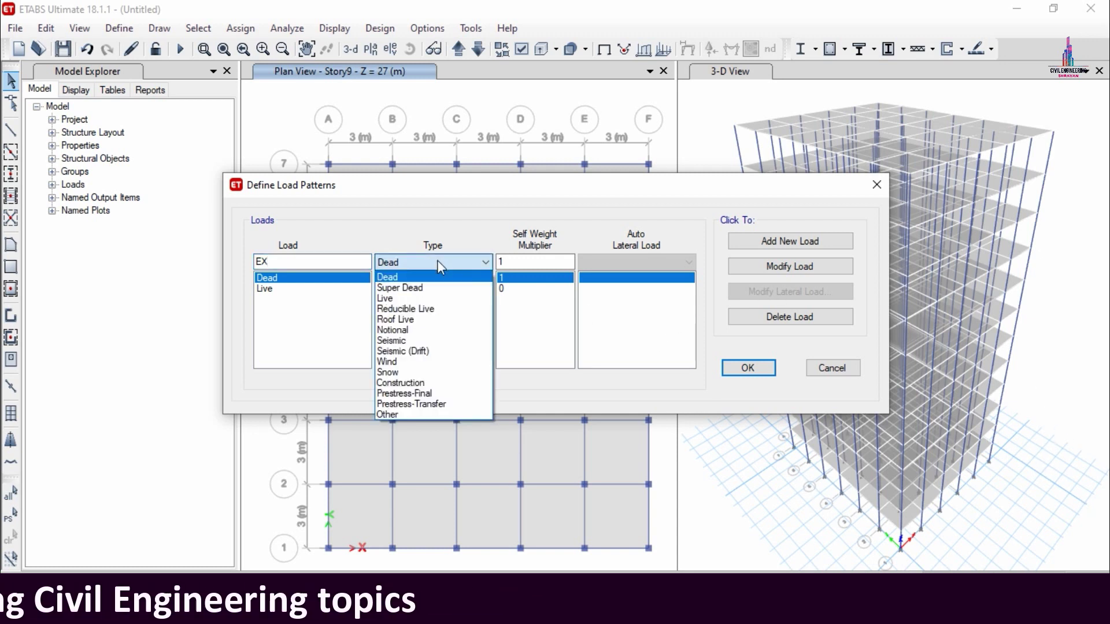
left_click(411, 339)
left_click(619, 261)
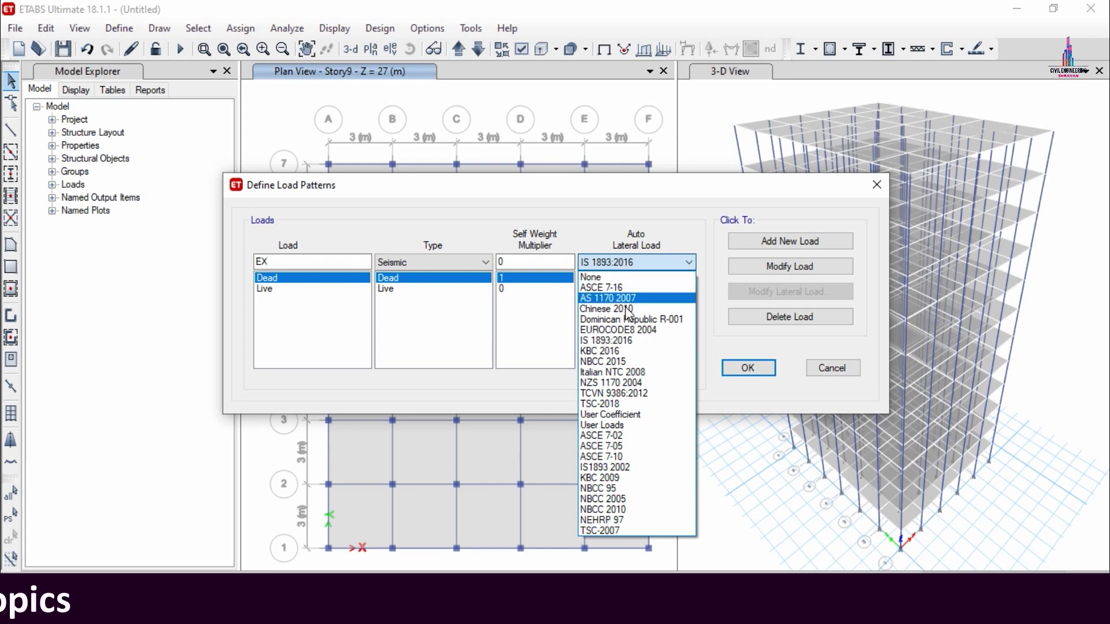
left_click(622, 343)
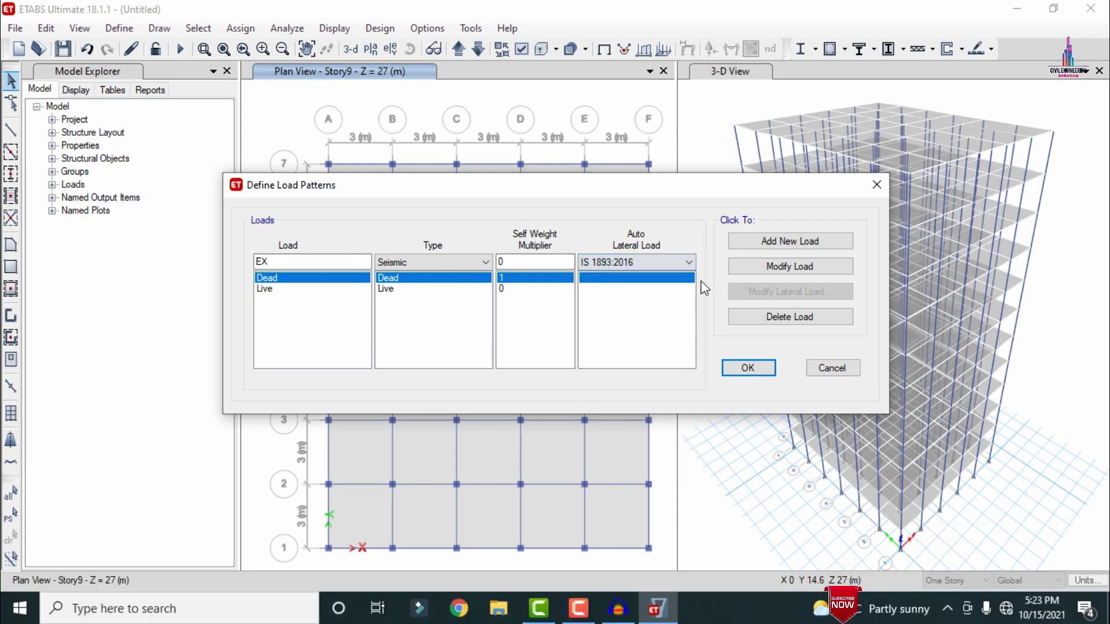
left_click(770, 243)
- Add a second seismic load pattern named EY with the same IS 1893:2016 auto lateral load
left_click(327, 266)
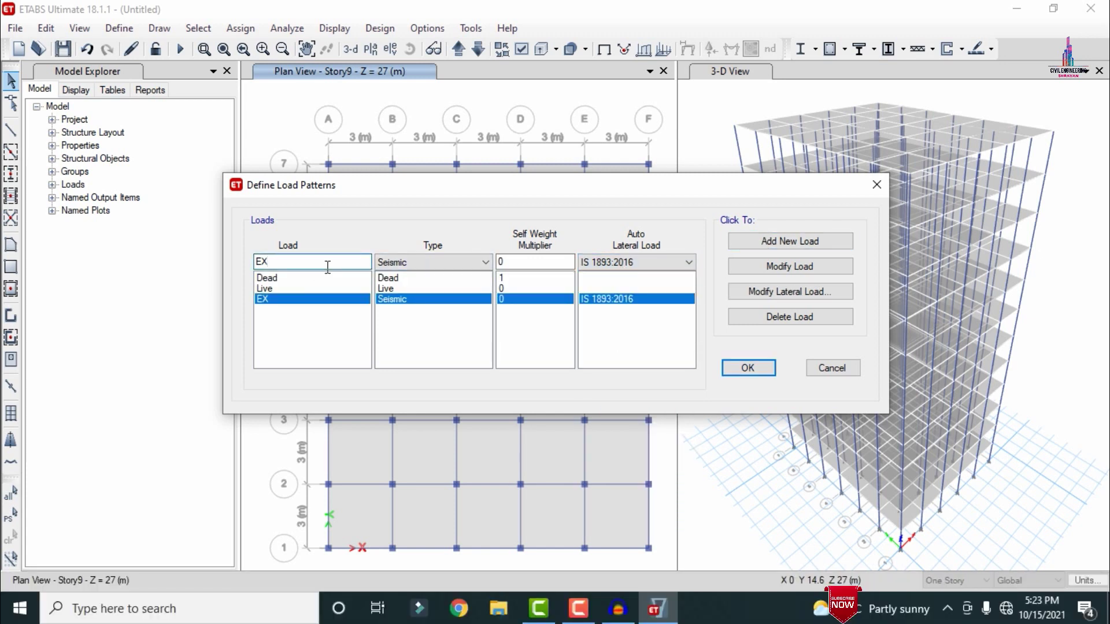
type("Y")
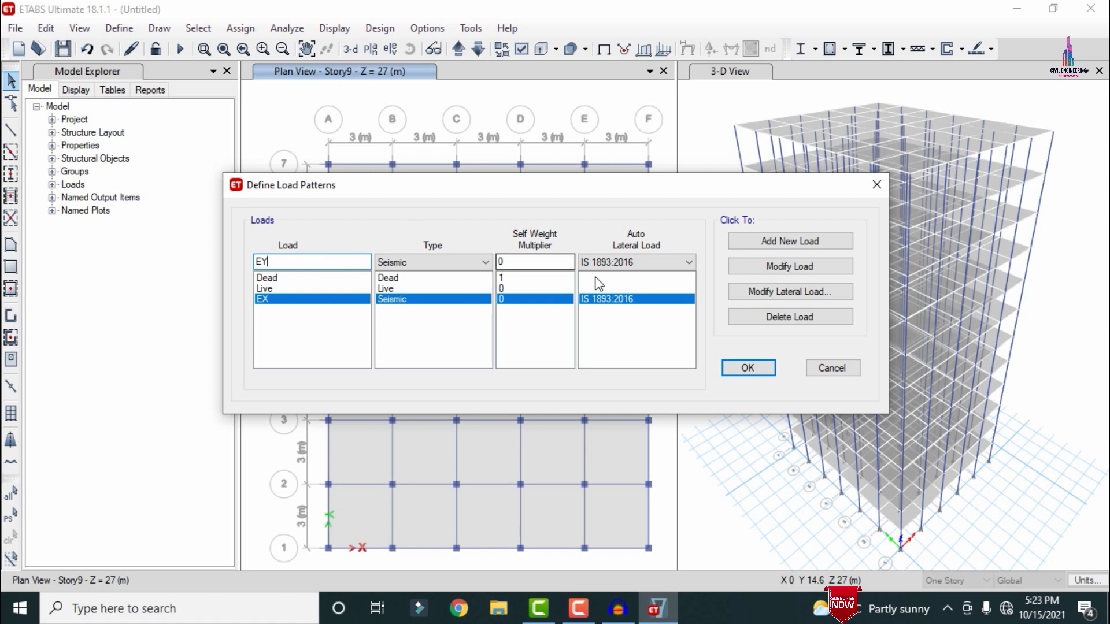
left_click(814, 245)
- Add a load pattern named WX of type Wind with Indian IS 875:2015 as its auto lateral load
double_click(295, 262)
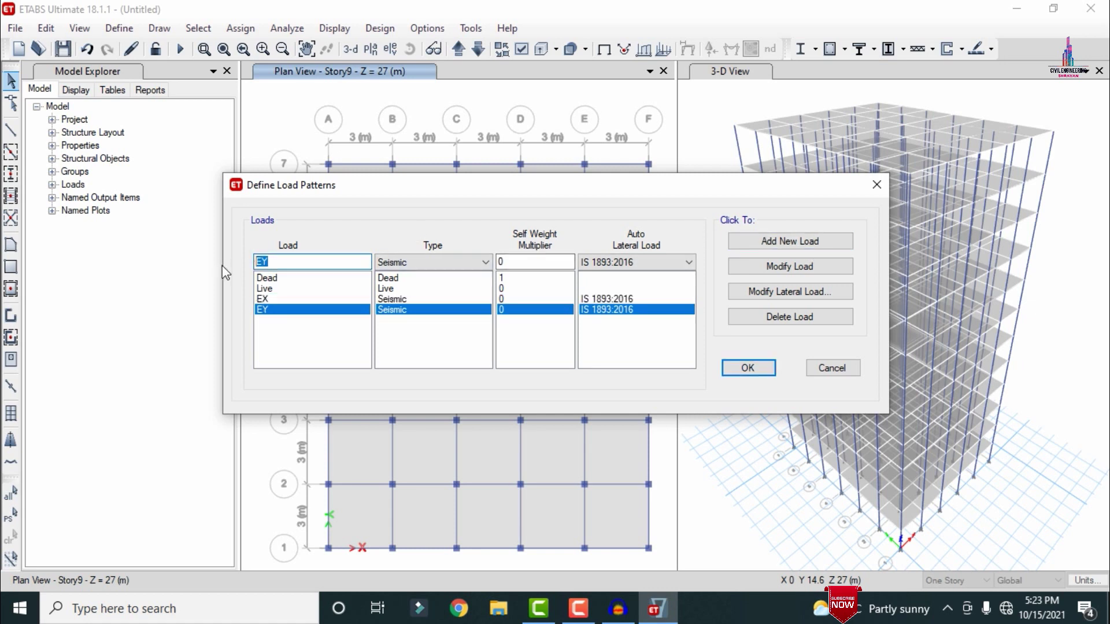
type("WX")
left_click(434, 263)
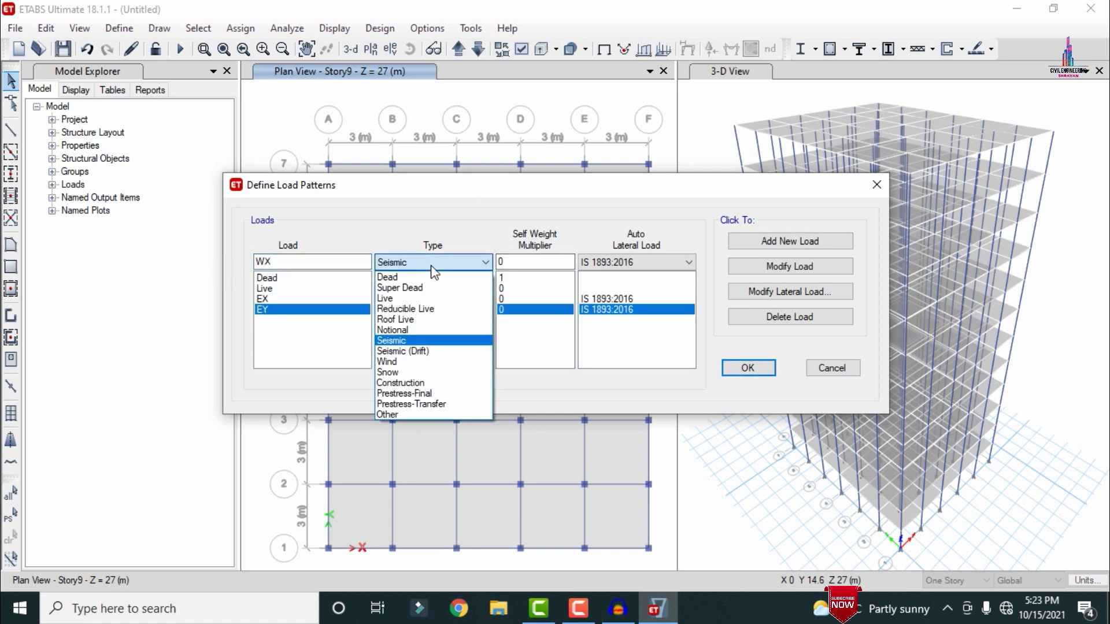
left_click(403, 363)
left_click(636, 263)
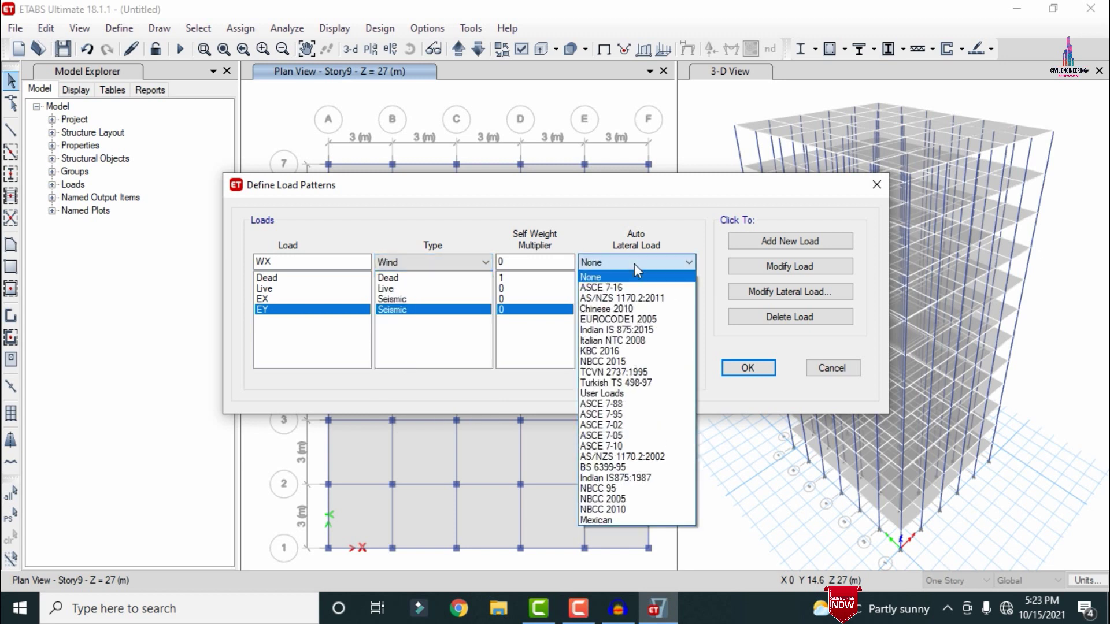
key("i")
left_click(636, 266)
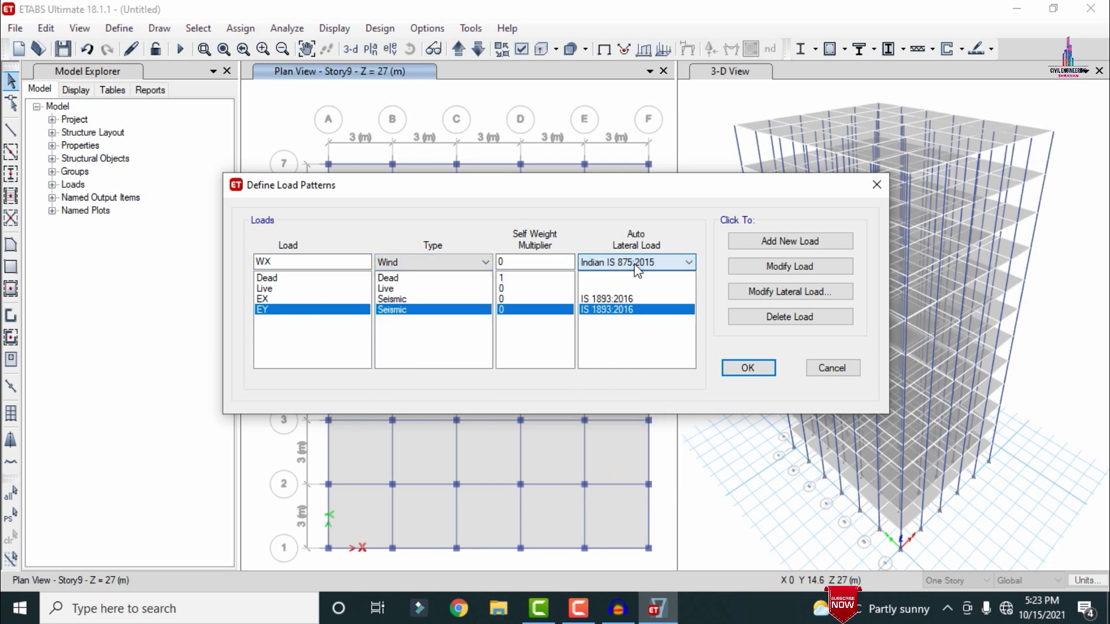
left_click(805, 245)
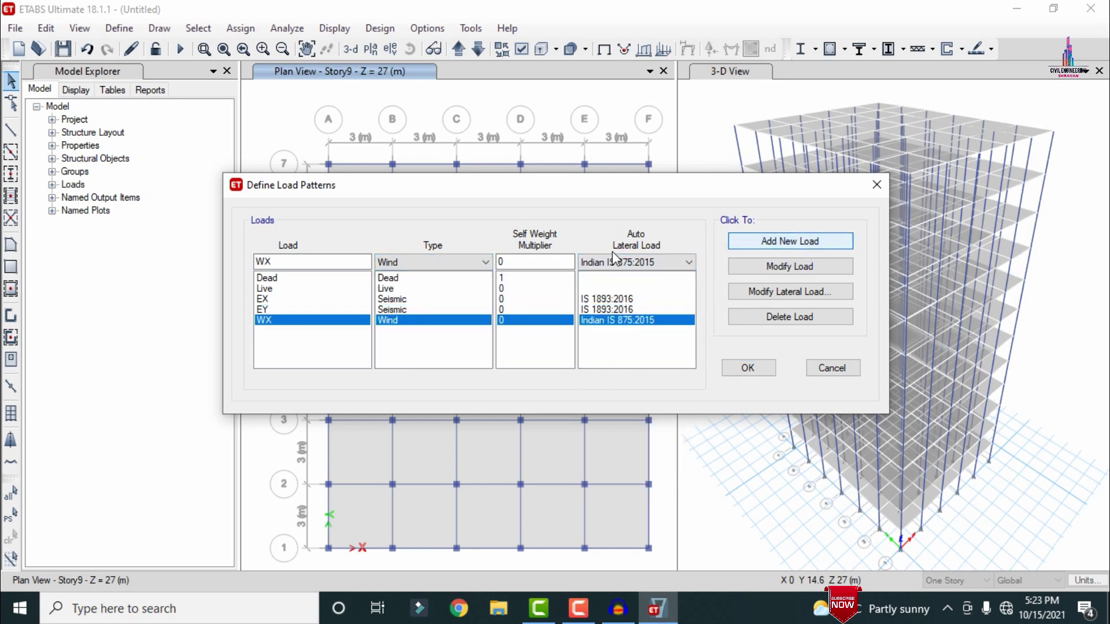
- Add a second wind load pattern named WY with the same Indian IS 875:2015 auto lateral load
left_click(314, 262)
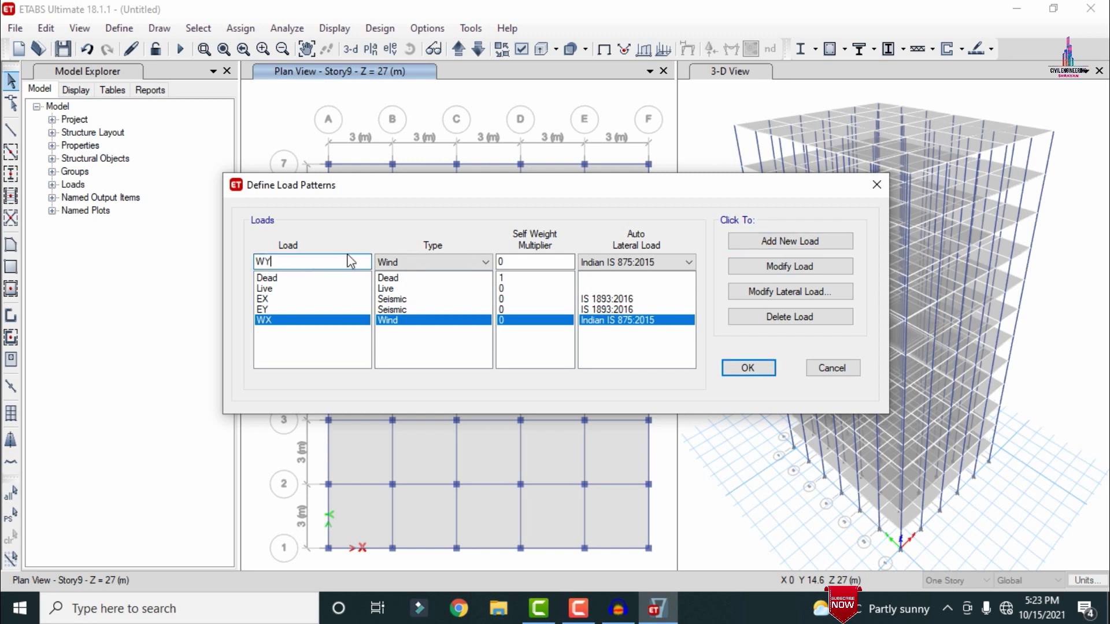
type("Y")
left_click(750, 245)
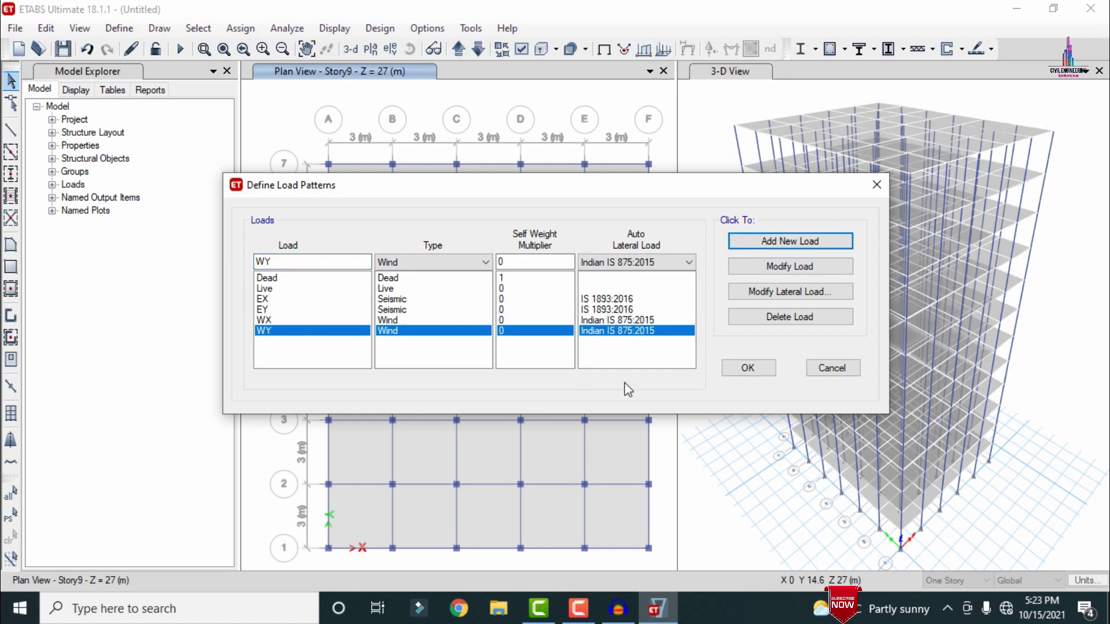
- Restrict the EX seismic load pattern to the X direction only, removing all Y directions and eccentricity cases
left_click(623, 311)
left_click(623, 300)
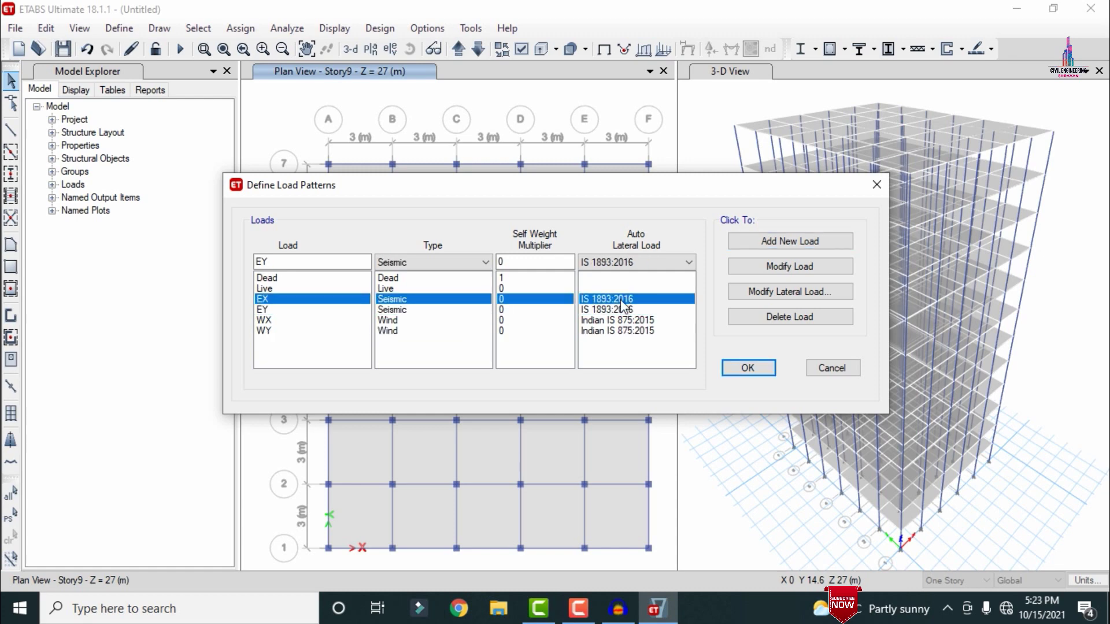
left_click(822, 292)
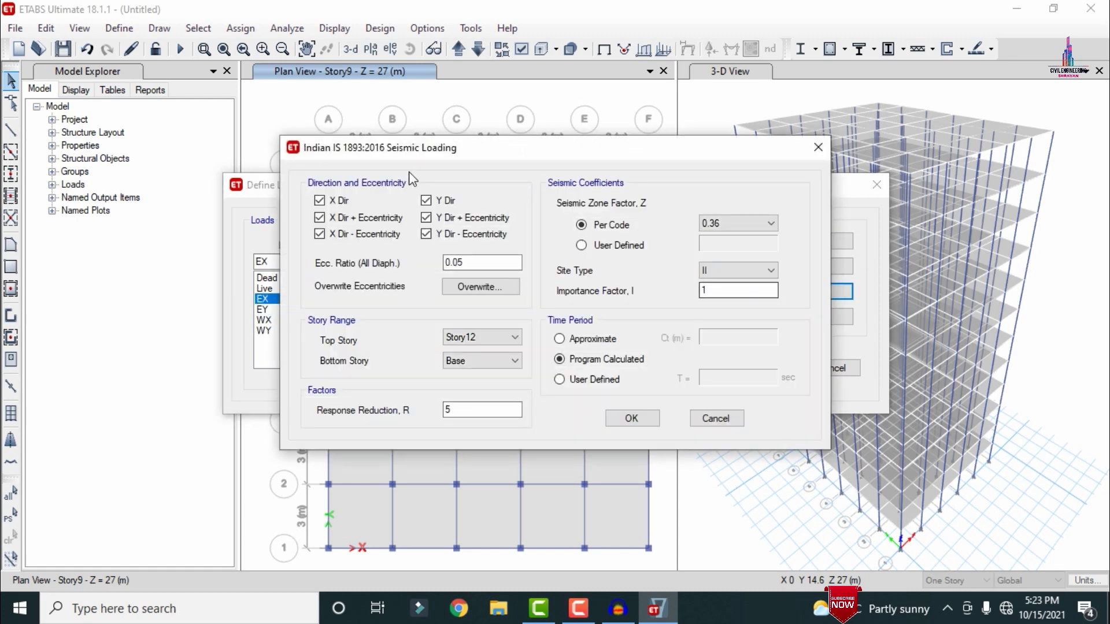
left_click(360, 218)
left_click(363, 237)
left_click(478, 236)
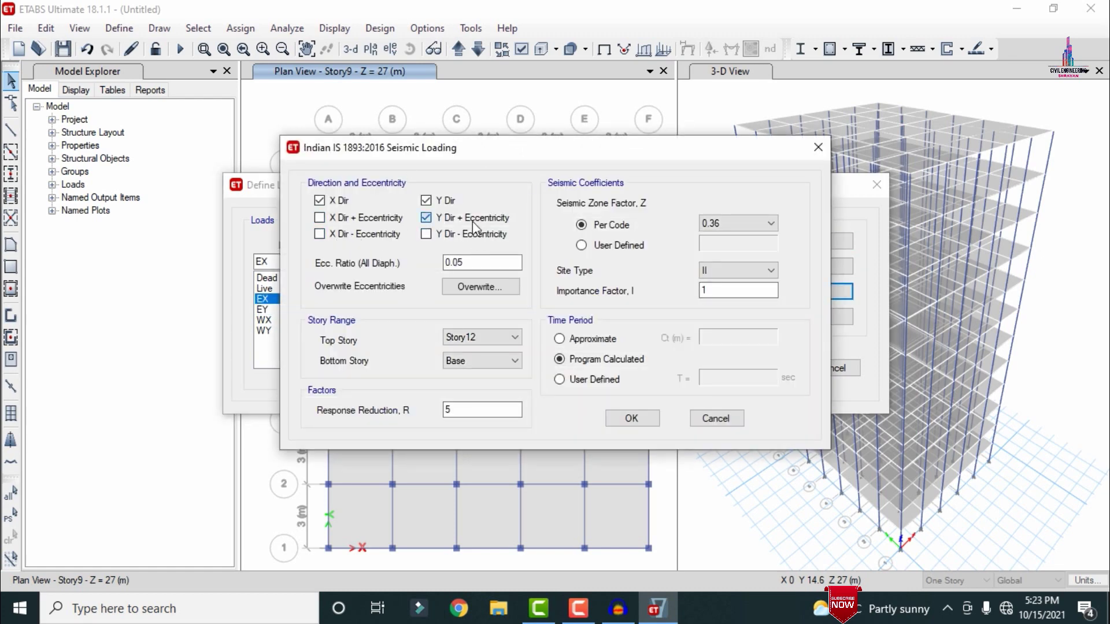
left_click(475, 220)
left_click(455, 202)
left_click(750, 229)
left_click(740, 272)
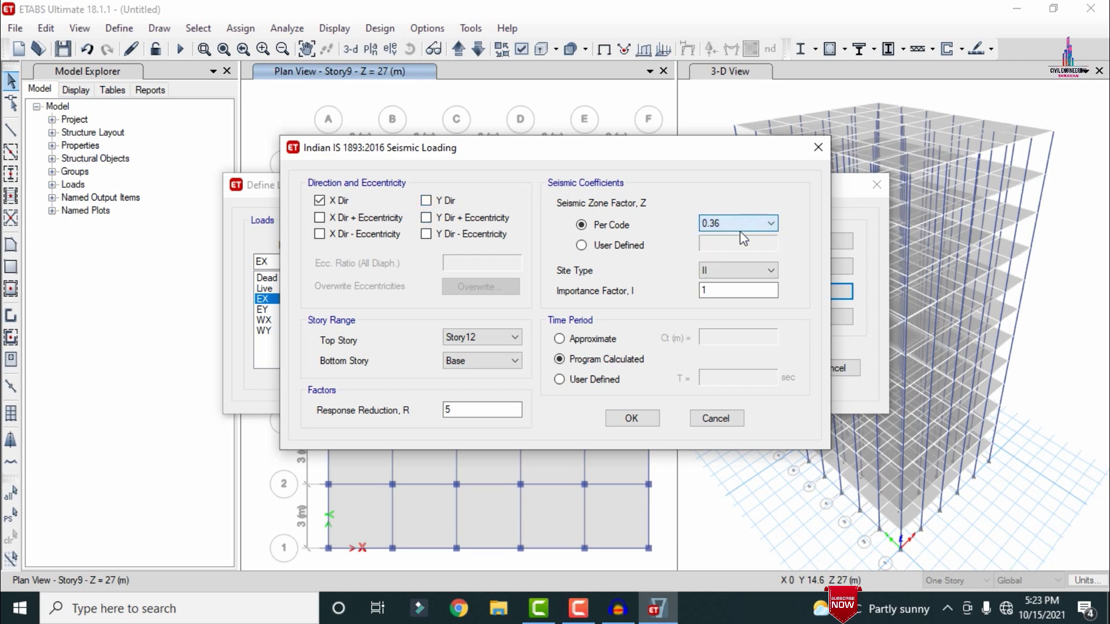
left_click(642, 418)
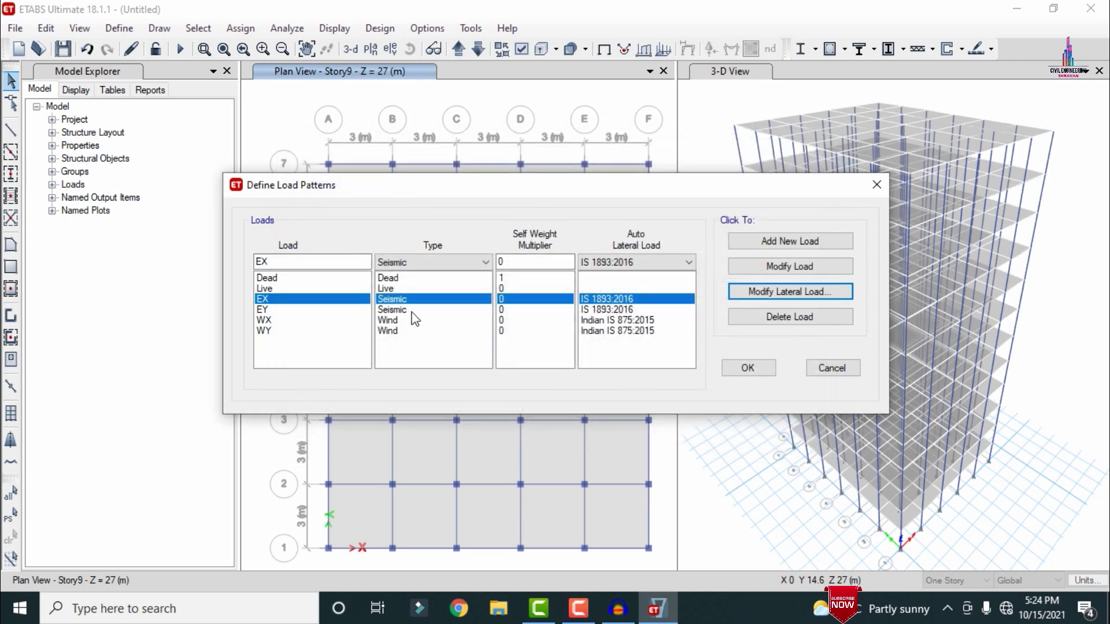
- Restrict the EY seismic load pattern to the Y direction only, removing all X directions and eccentricity cases
left_click(412, 310)
left_click(790, 292)
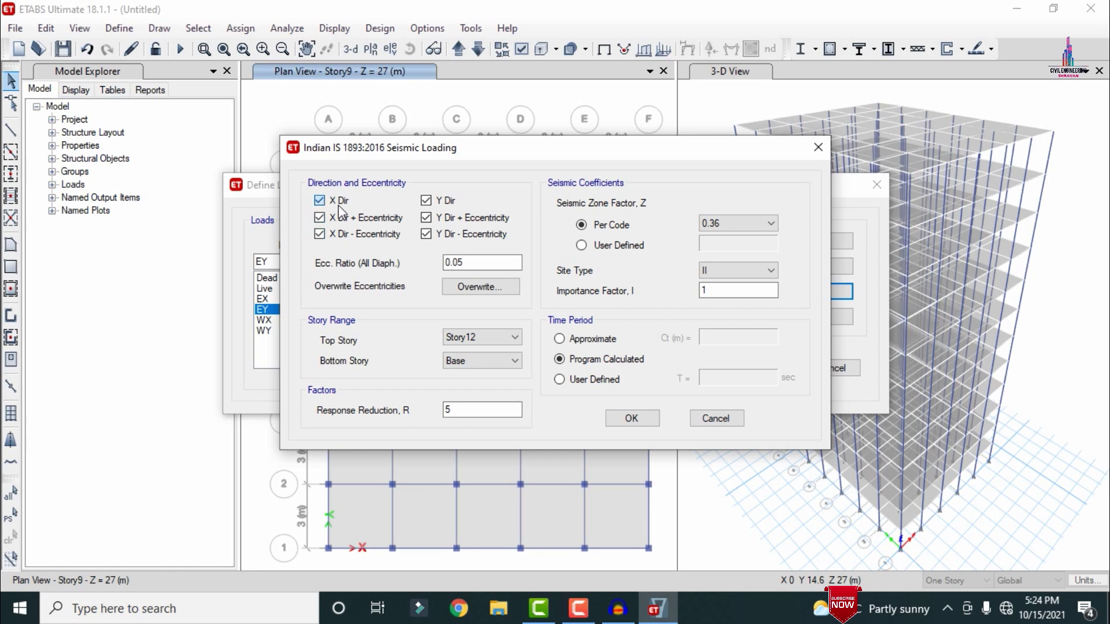
left_click(340, 201)
left_click(343, 218)
left_click(348, 234)
left_click(477, 235)
left_click(475, 218)
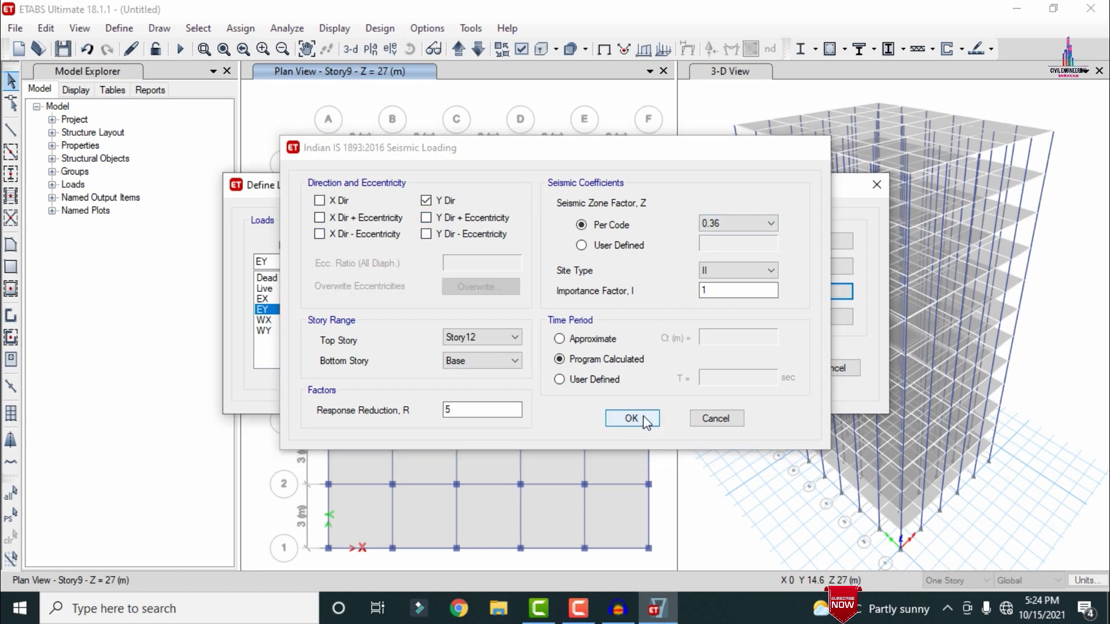
left_click(655, 417)
- Set the WX wind load pattern's wind speed to 44 m/s and its terrain category to 4
left_click(408, 321)
left_click(813, 296)
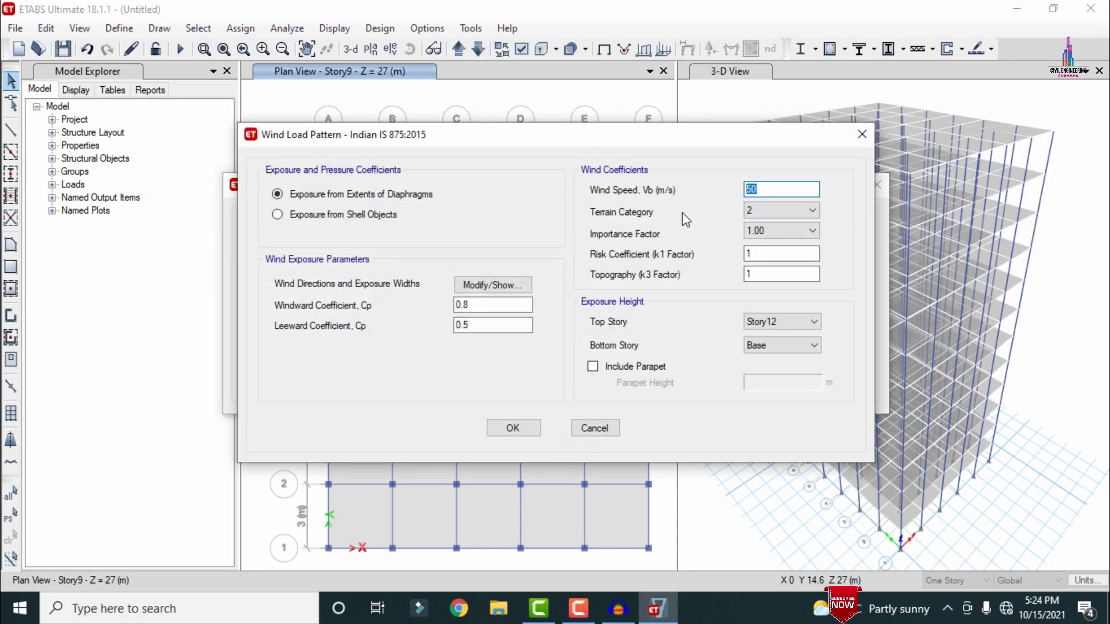
type("44")
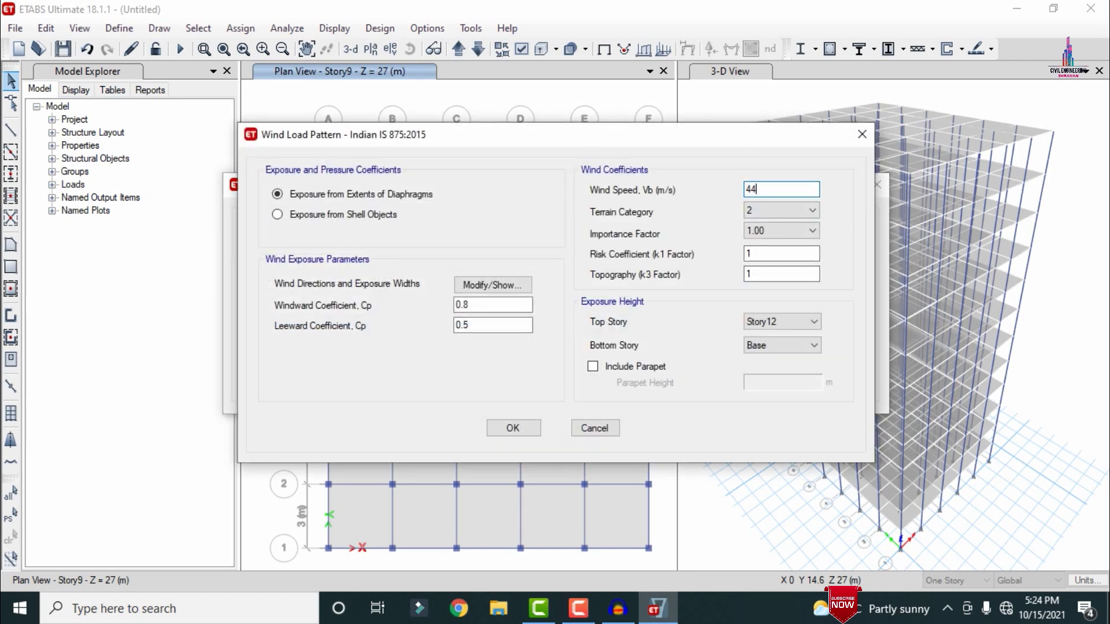
left_click(750, 209)
left_click(755, 257)
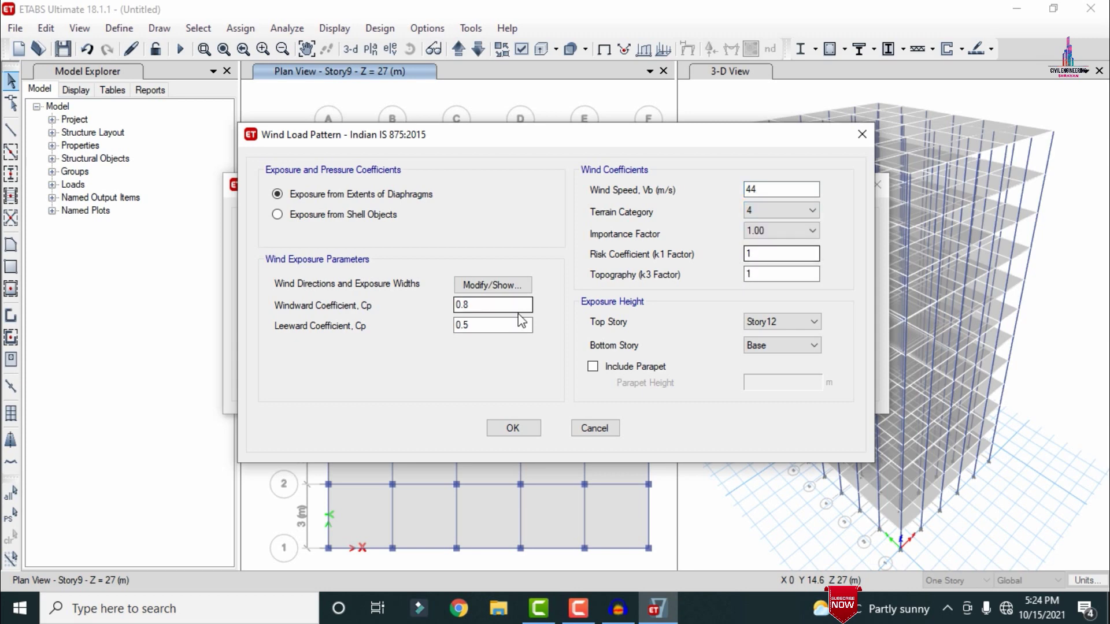
- Set the WX wind direction angles to 0 and 180 degrees and accept the wind load settings
left_click(507, 286)
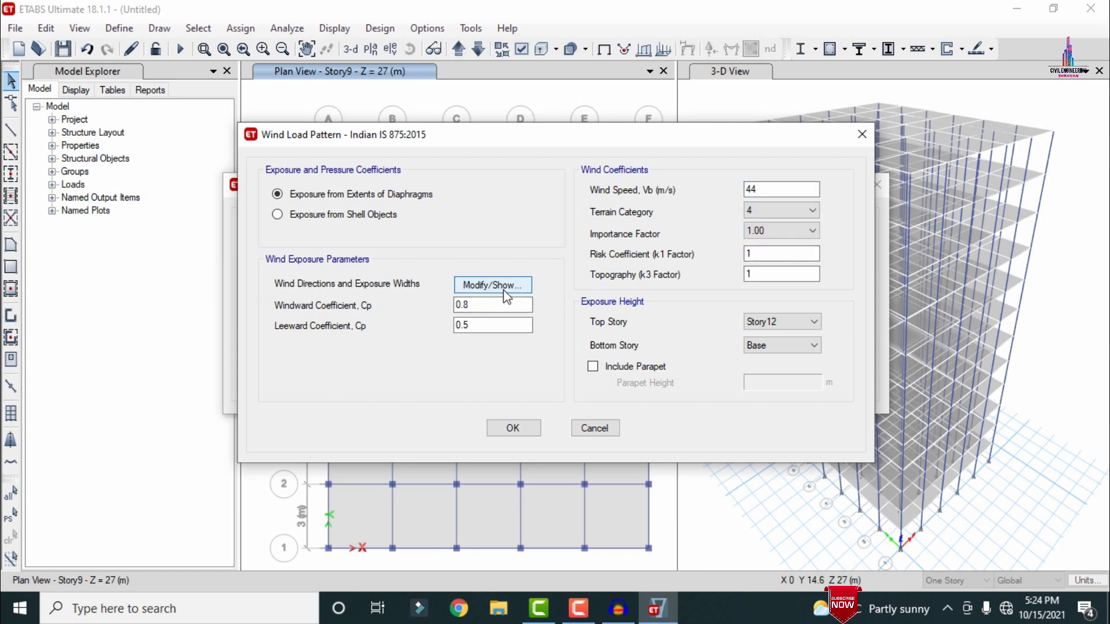
left_click(489, 91)
double_click(489, 90)
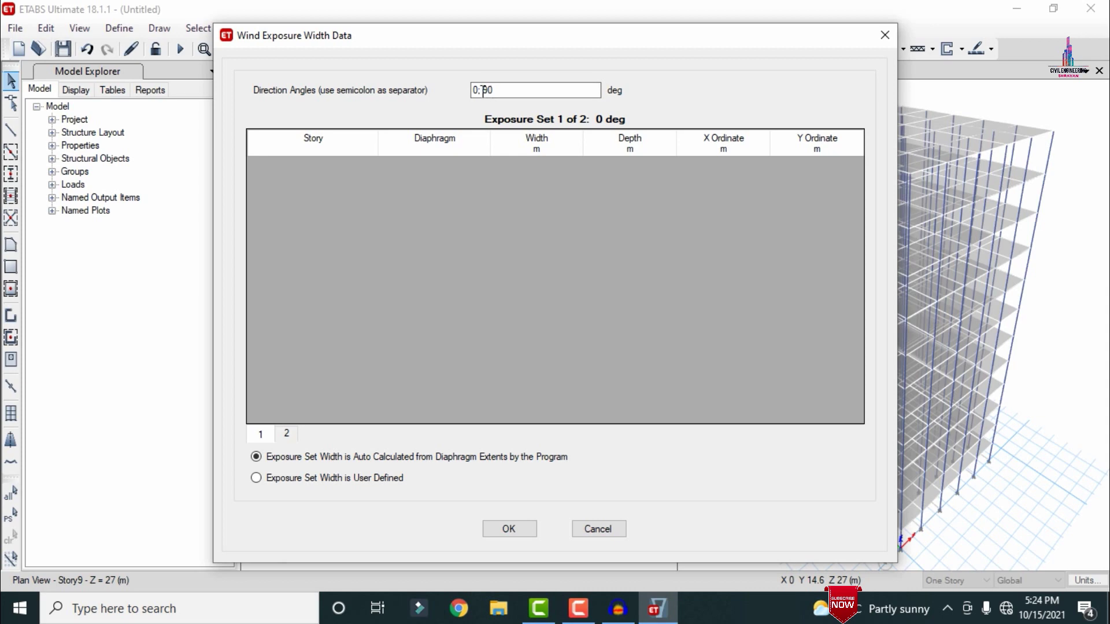
type("18")
left_click(520, 524)
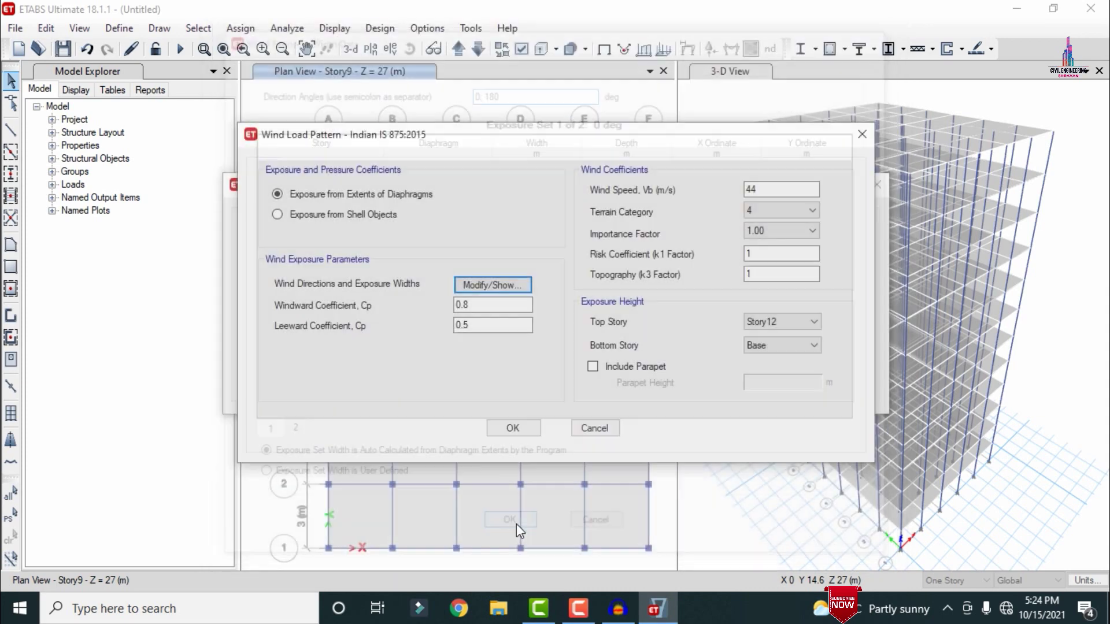
left_click(512, 428)
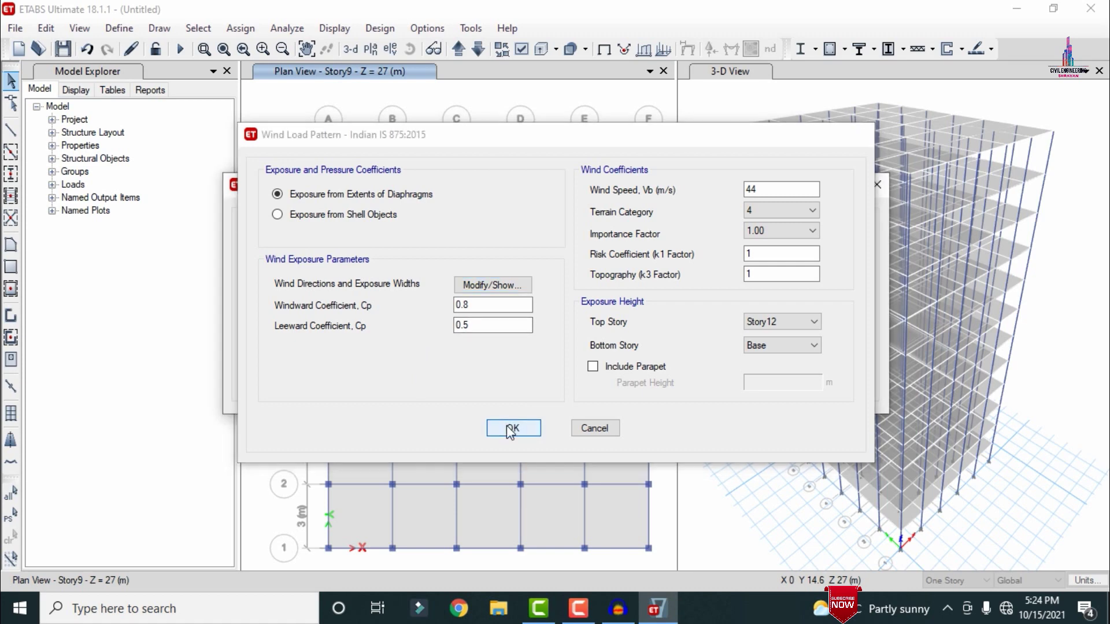
- Set the WY wind load pattern's wind speed to 44 m/s and its terrain category to 4
left_click(386, 331)
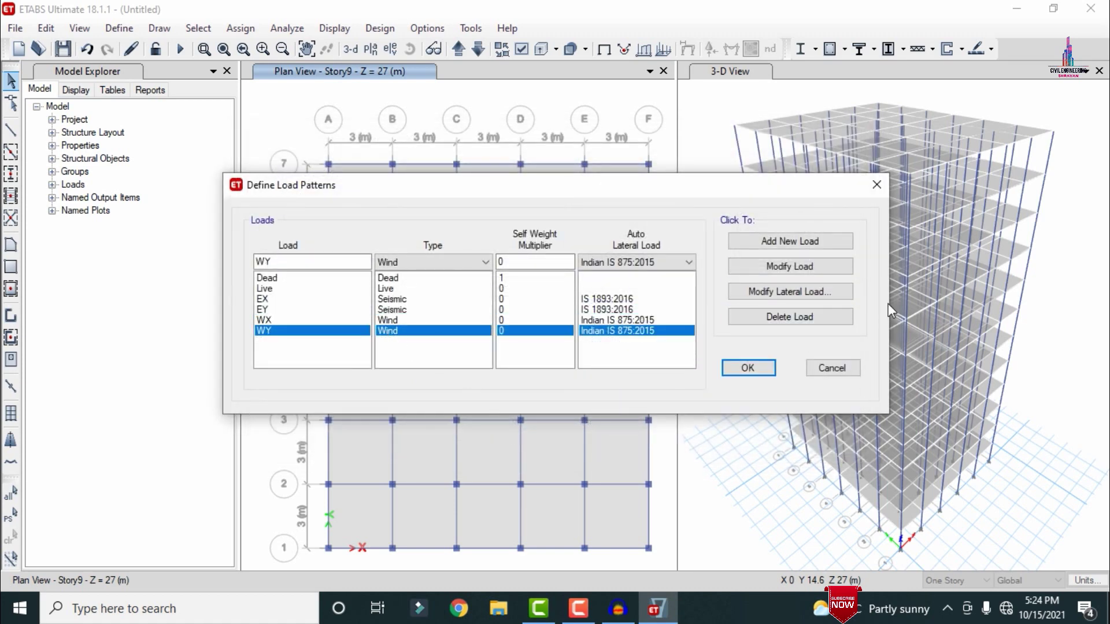
left_click(778, 291)
double_click(775, 189)
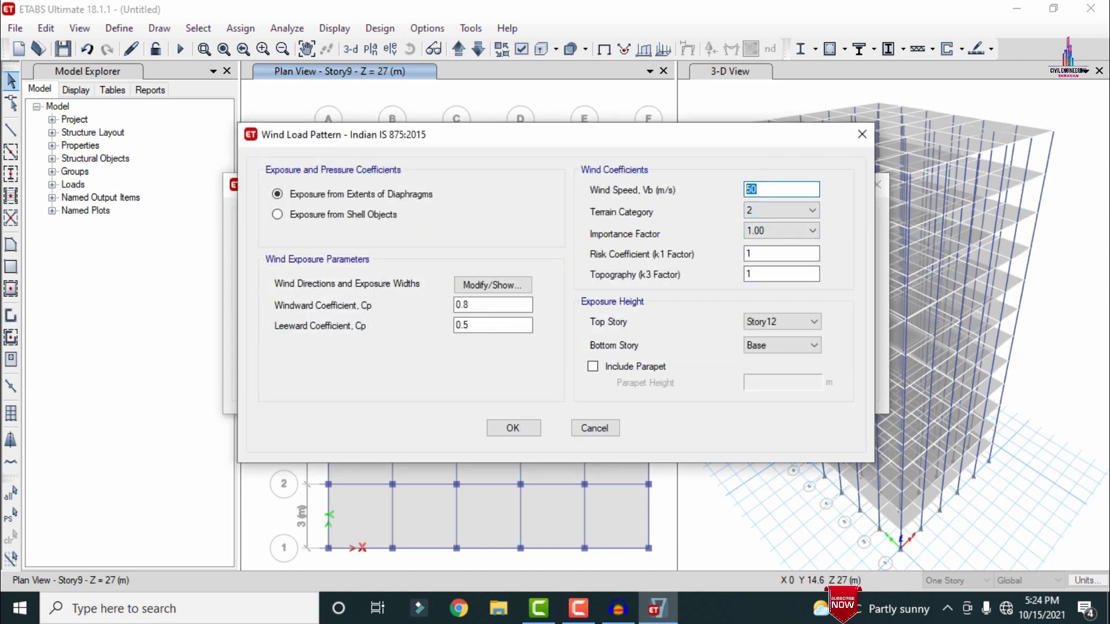
type("44")
left_click(752, 211)
left_click(763, 257)
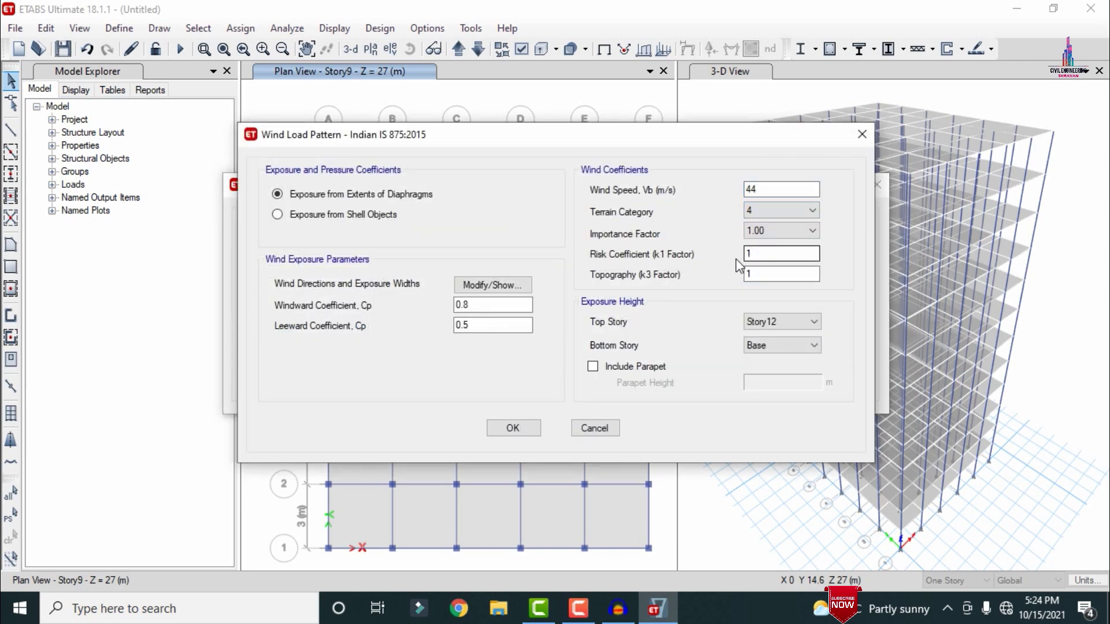
- Set the WY wind direction angles to 90 and 270 degrees and accept the load pattern definitions
left_click(520, 286)
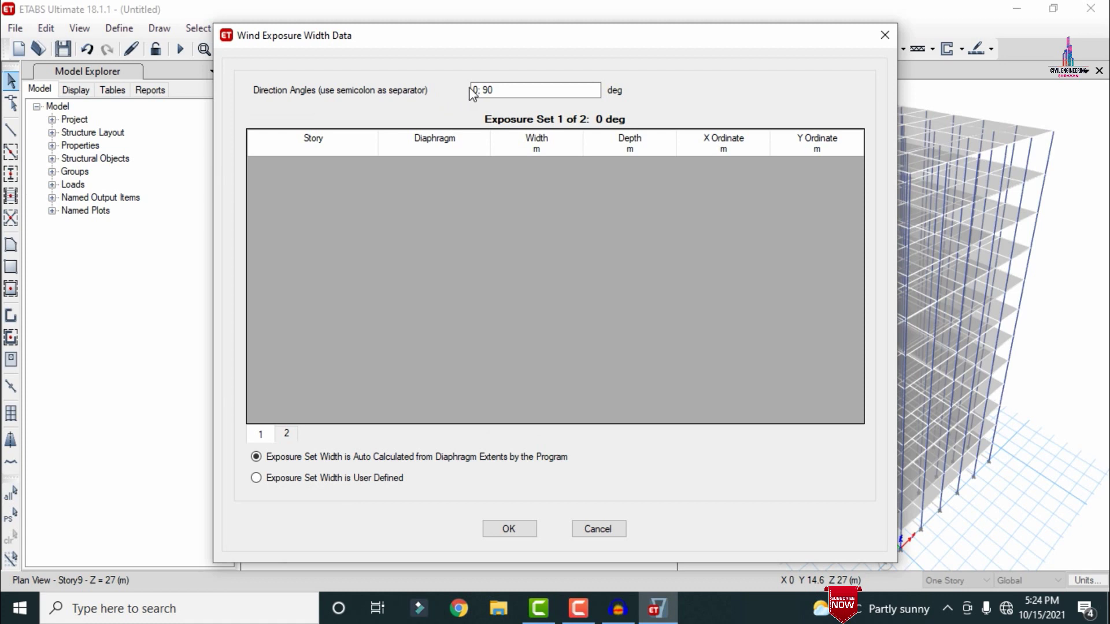
left_click(475, 91)
type("9")
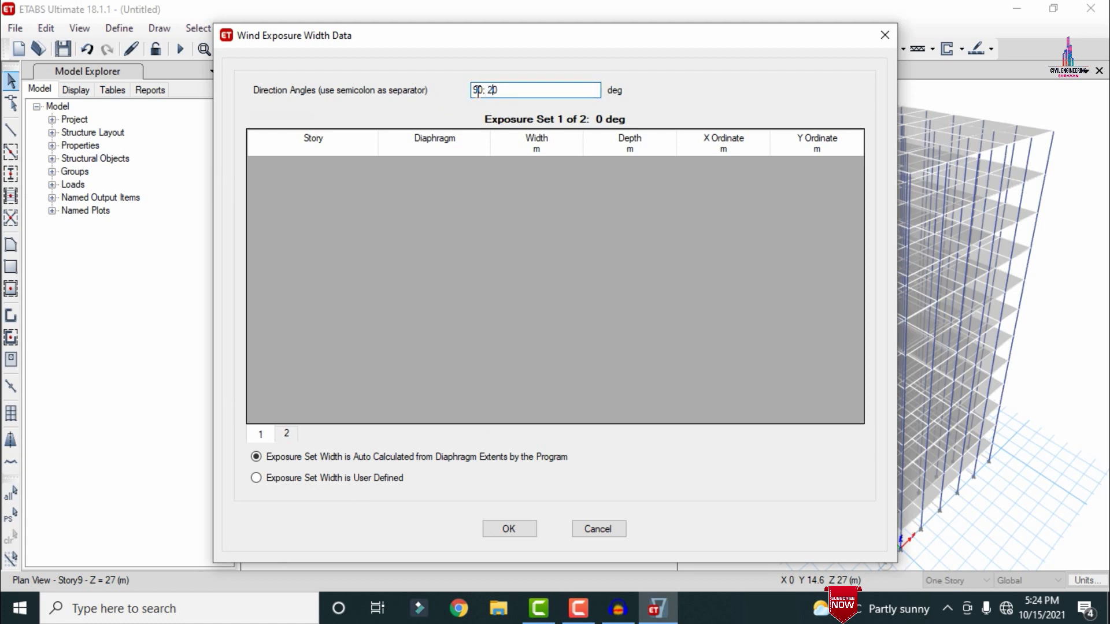
type("7")
left_click(507, 529)
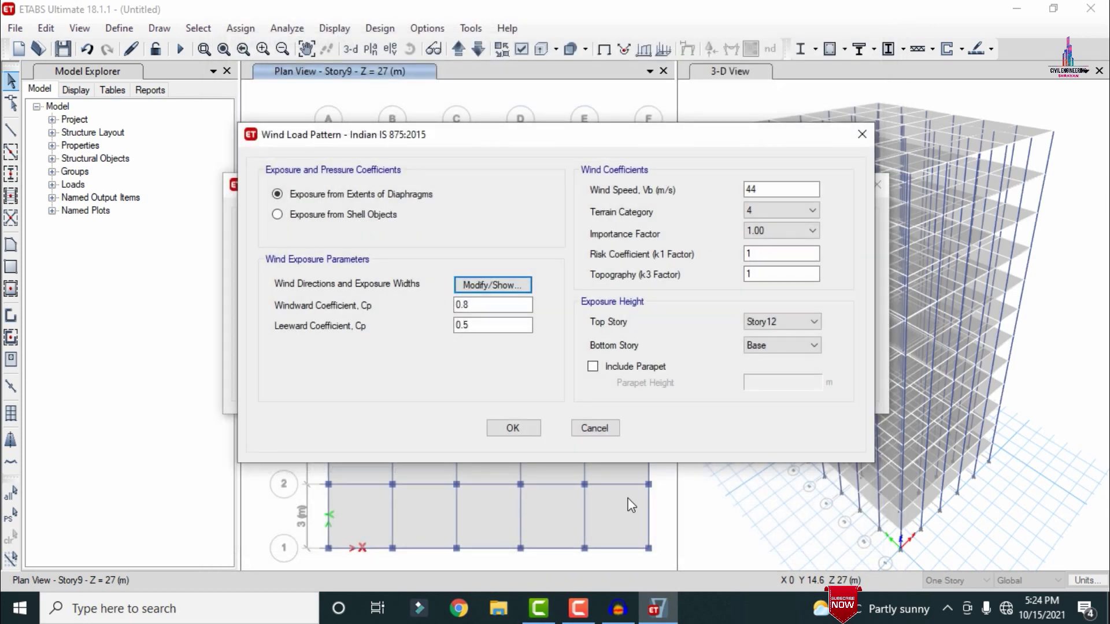
left_click(511, 428)
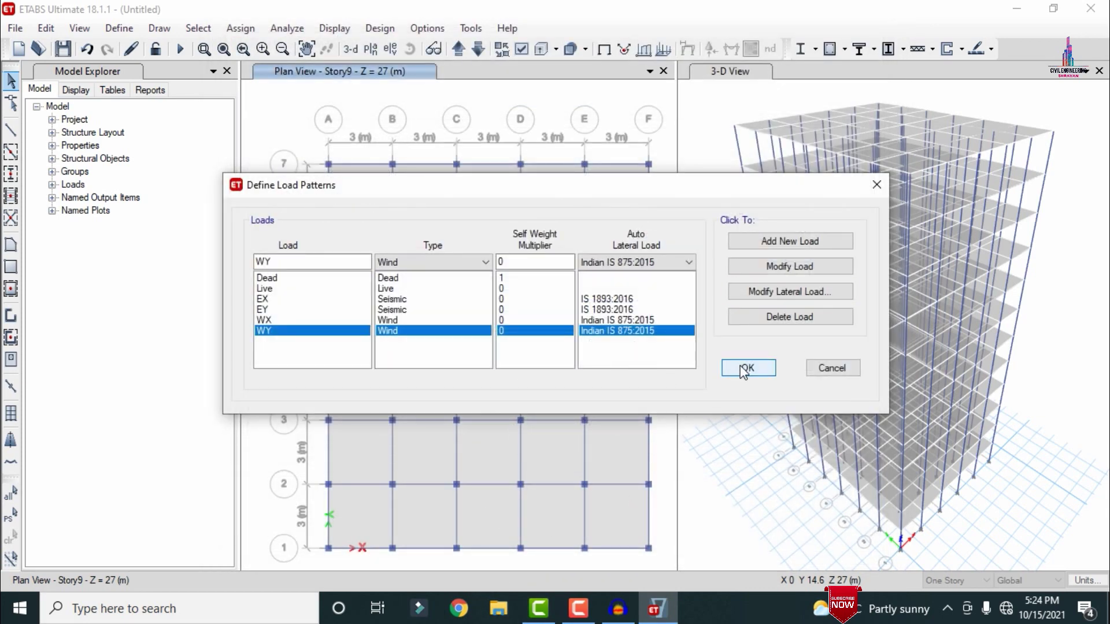
left_click(747, 368)
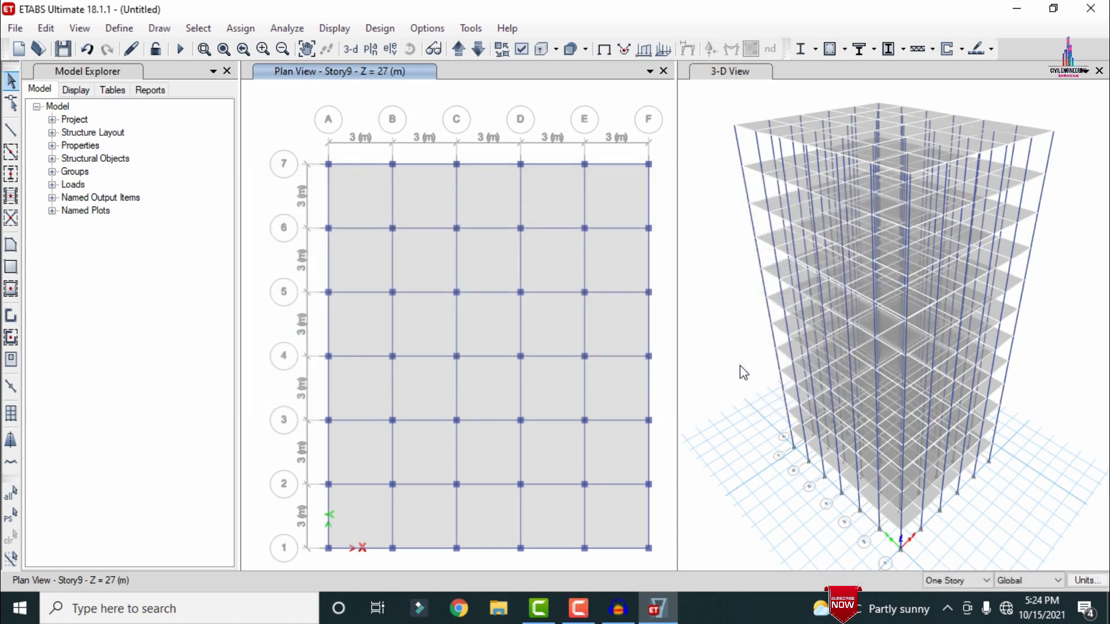
- Select the whole model and enter Dead joint forces of 1 kN in global X, Y and Z
key("ctrl+a")
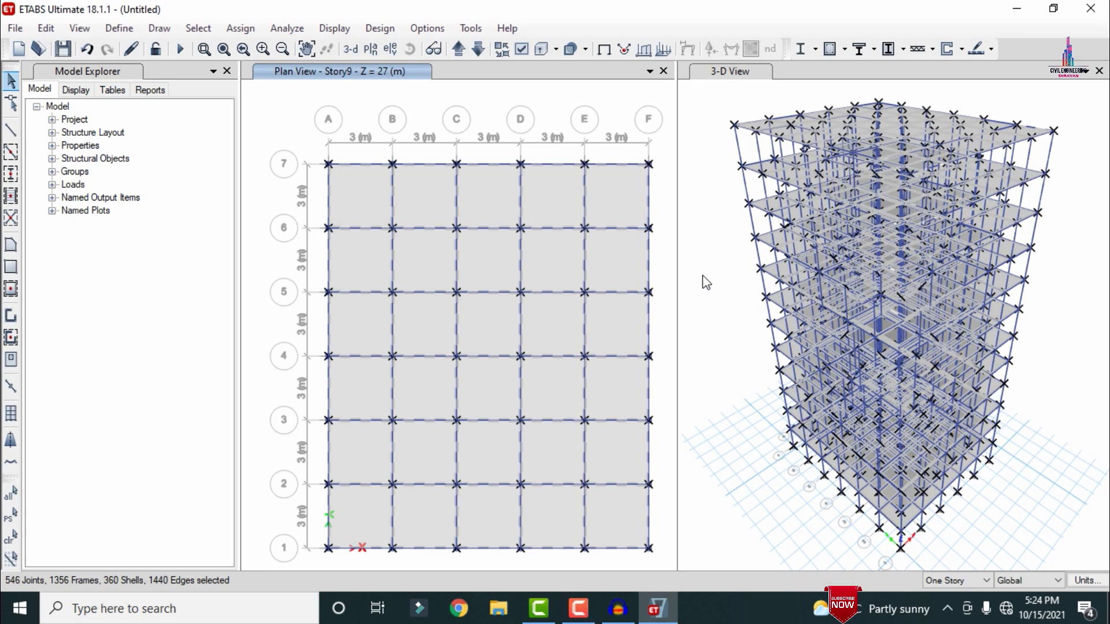
left_click(240, 28)
mouse_move(416, 56)
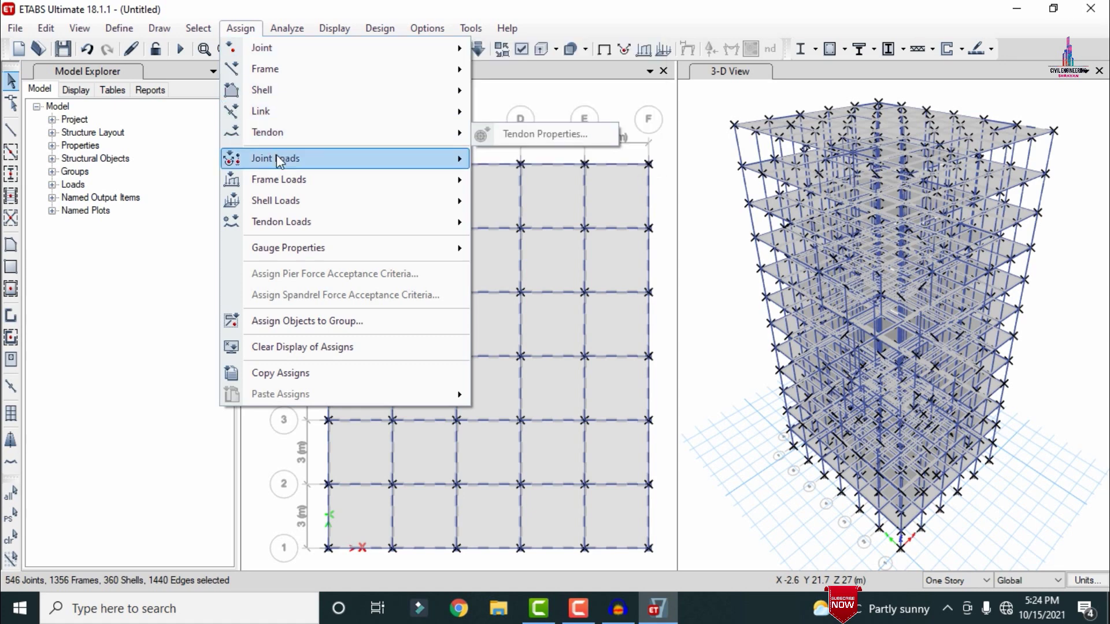
mouse_move(280, 160)
left_click(498, 159)
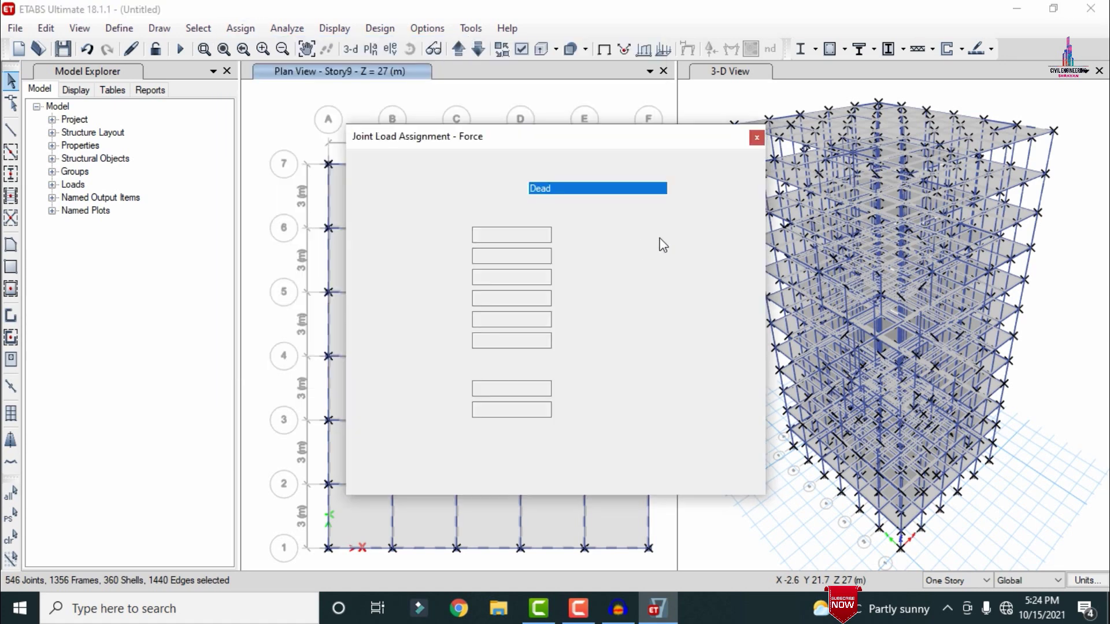
left_click(509, 235)
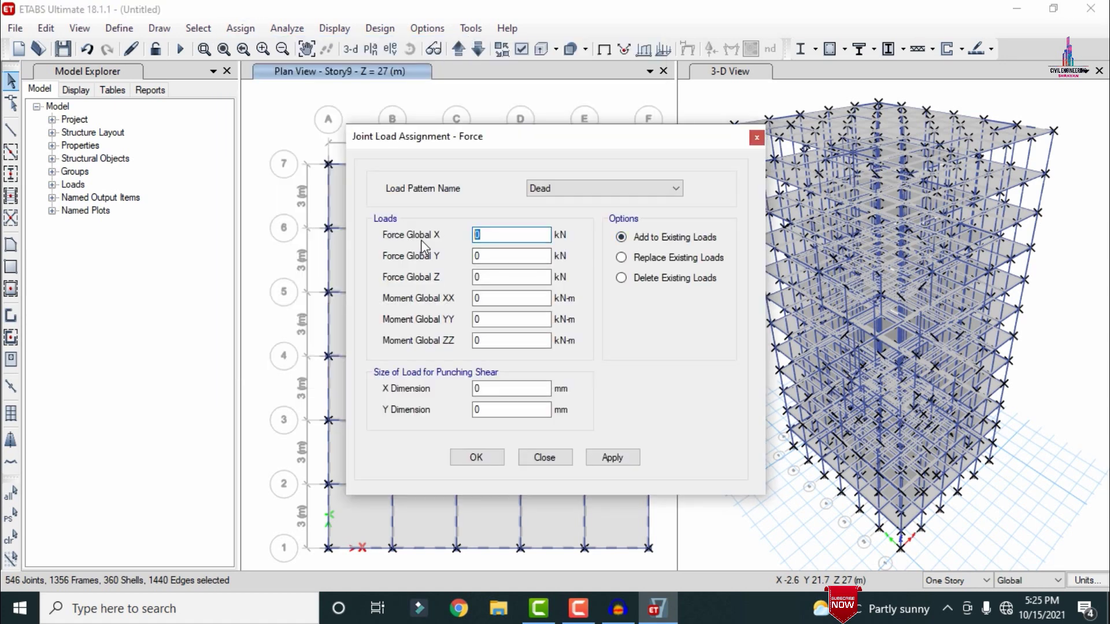
type("1")
key("Tab")
type("1")
key("Tab")
type("1")
- Set the joint moments about global XX, YY and ZZ to 1 kN-m and apply the Dead joint loads
key("Tab")
type("1")
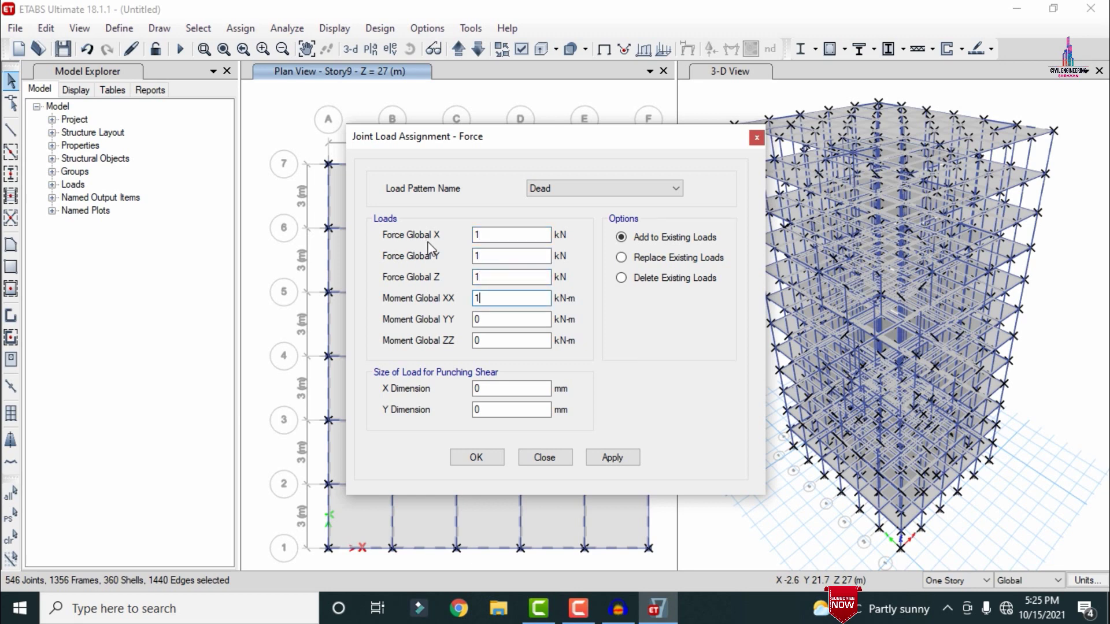
type("1")
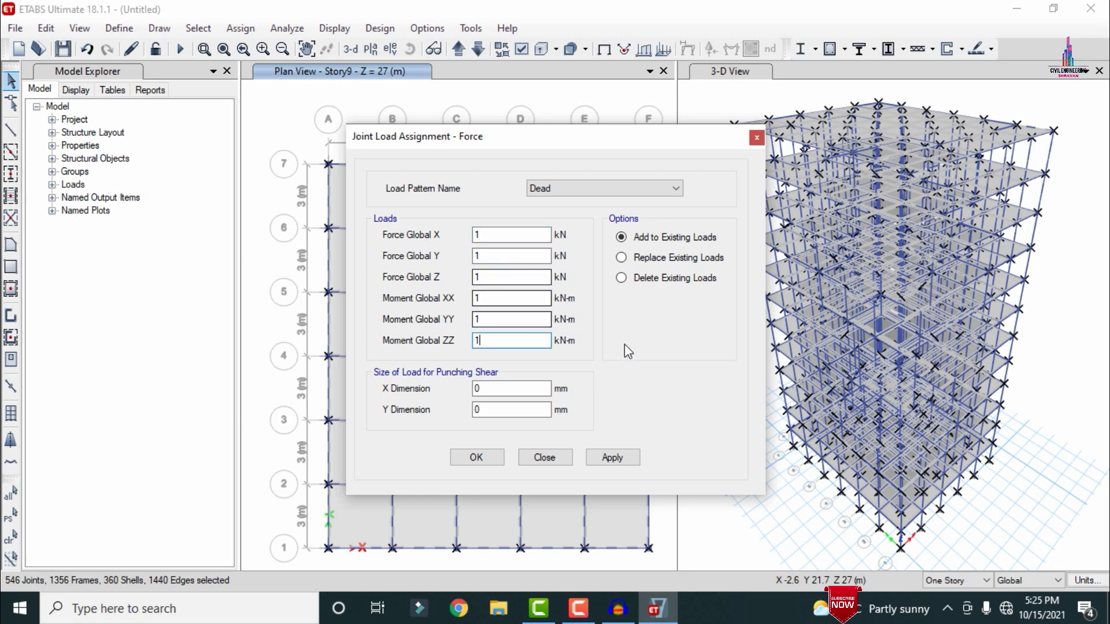
left_click(613, 458)
left_click(471, 457)
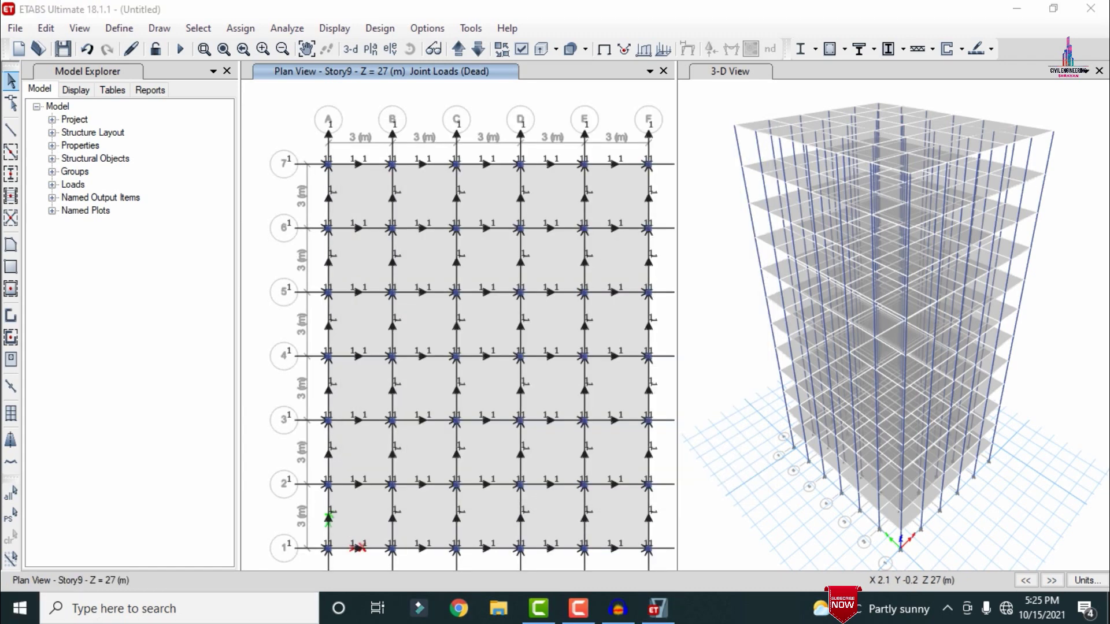
- Switch to the Windows Calculator and multiply 0.23 by 20 and by 3
key("super")
type("CAL")
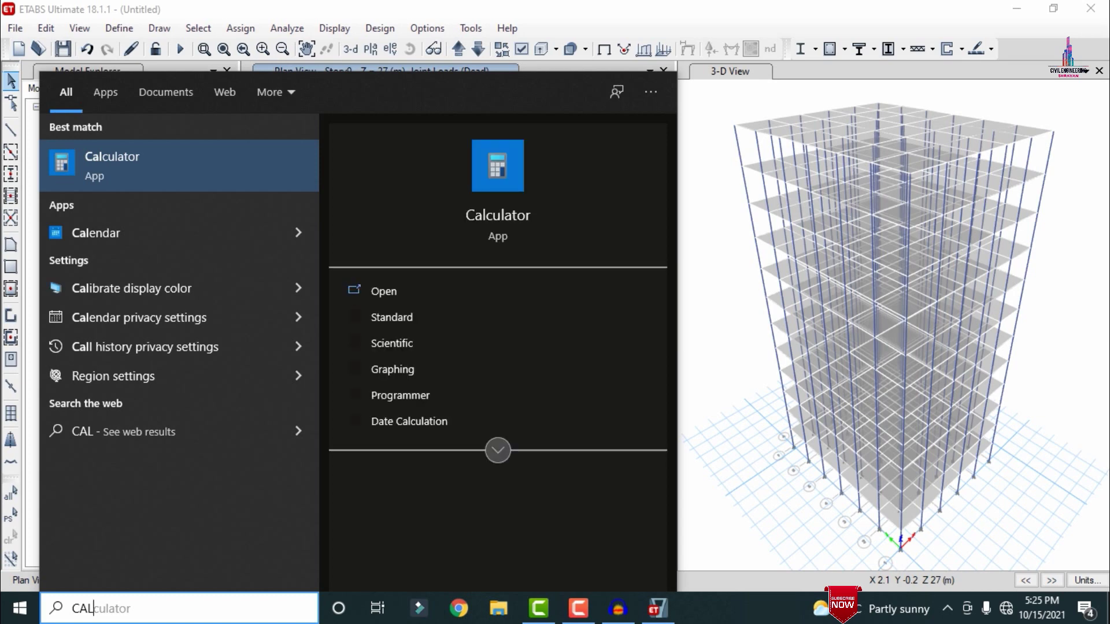
key("Return")
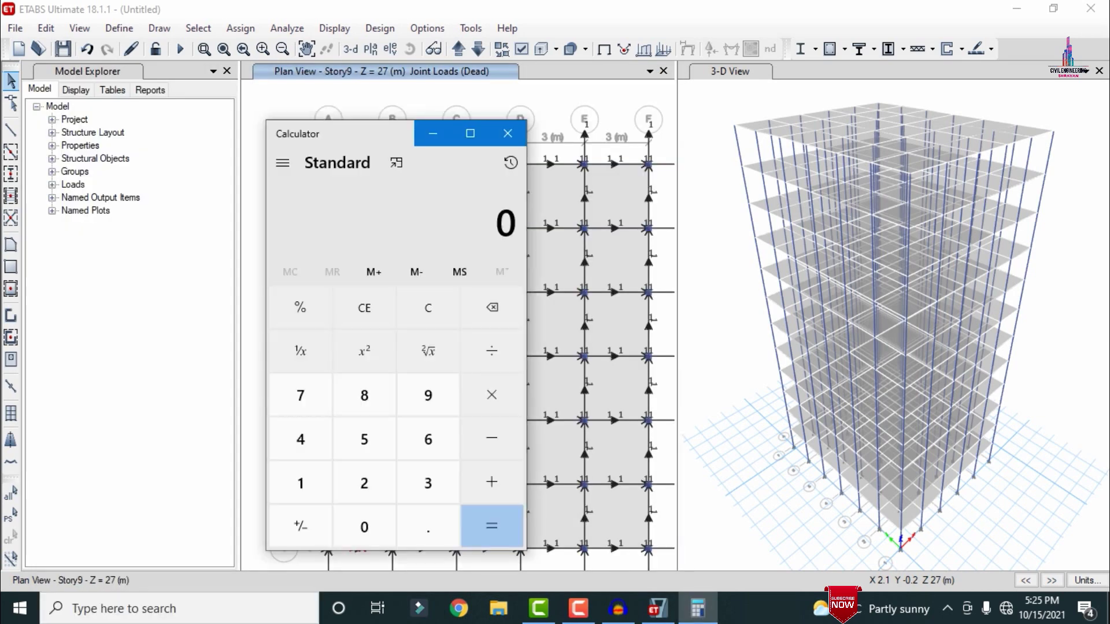
type("0.")
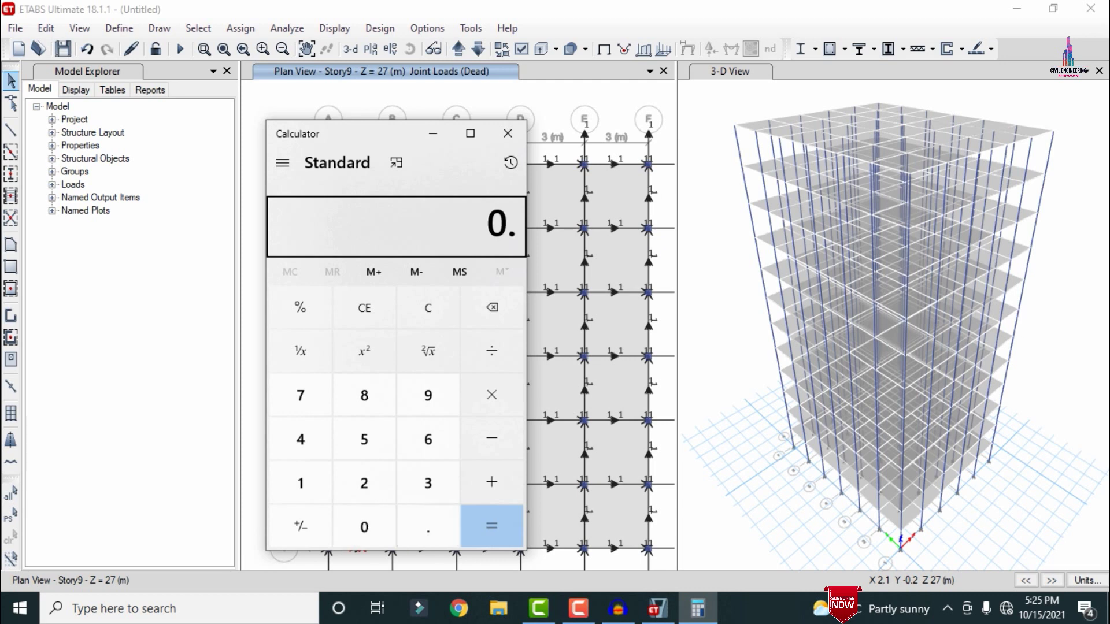
type("232")
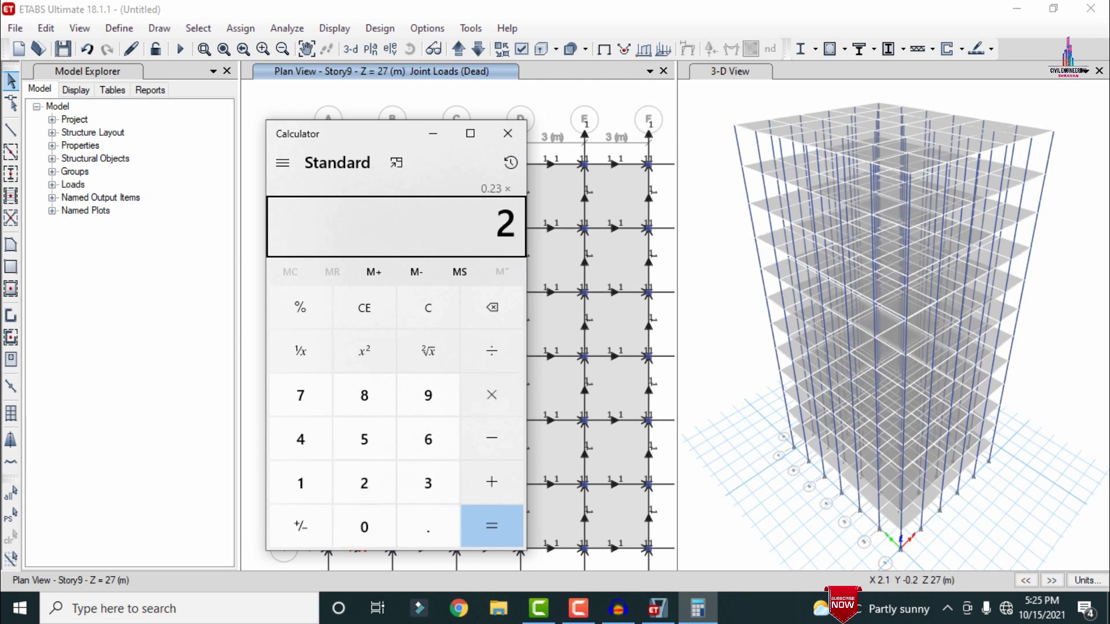
type("0*3")
key("Return")
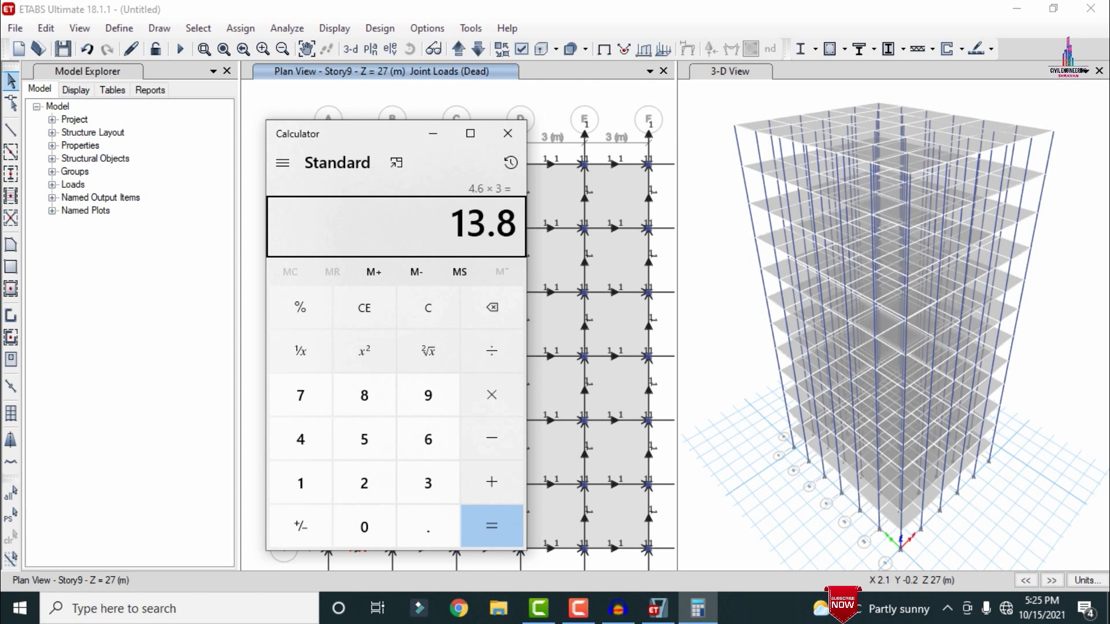
- Start a second calculation in Calculator with 0.125 as its first value
type("0.125")
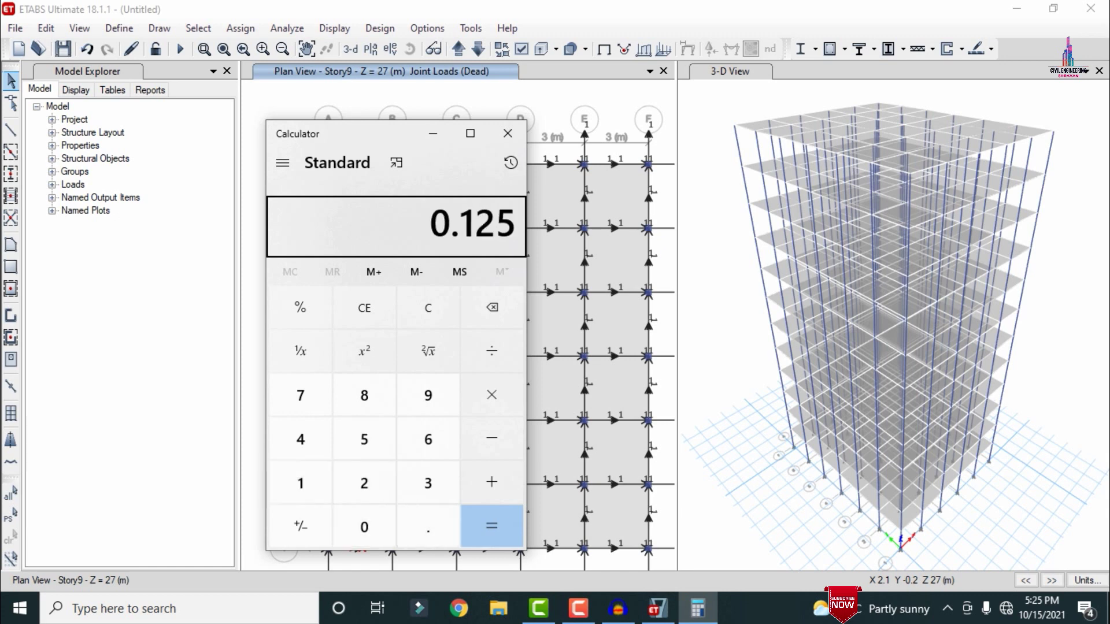
- Calculate 0.125 × 20 × 3 in the calculator
type("20")
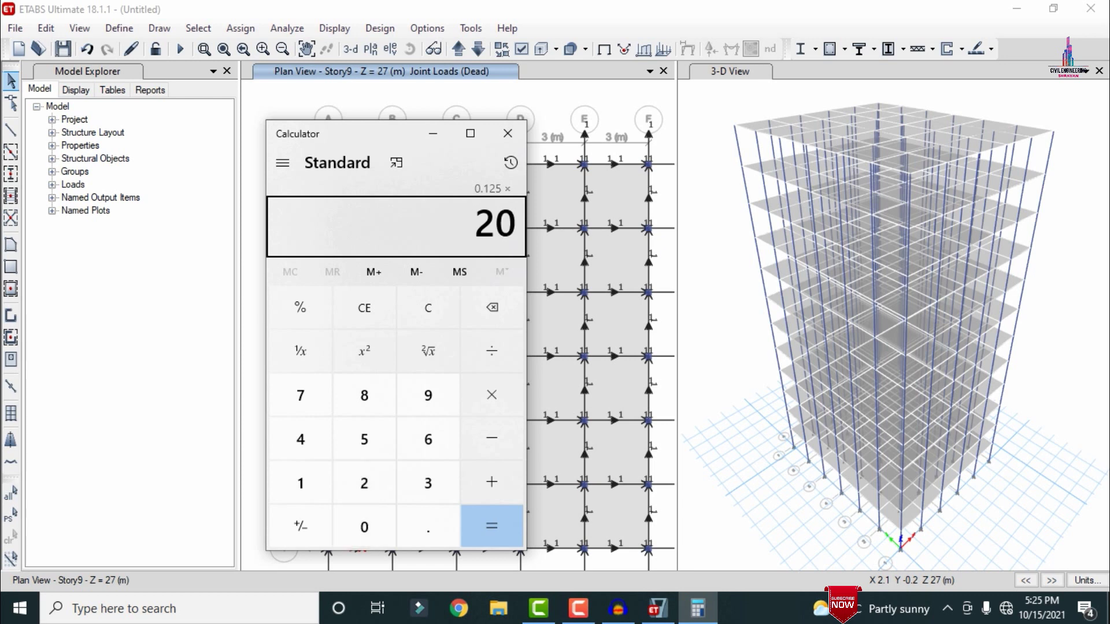
type("*")
type("3")
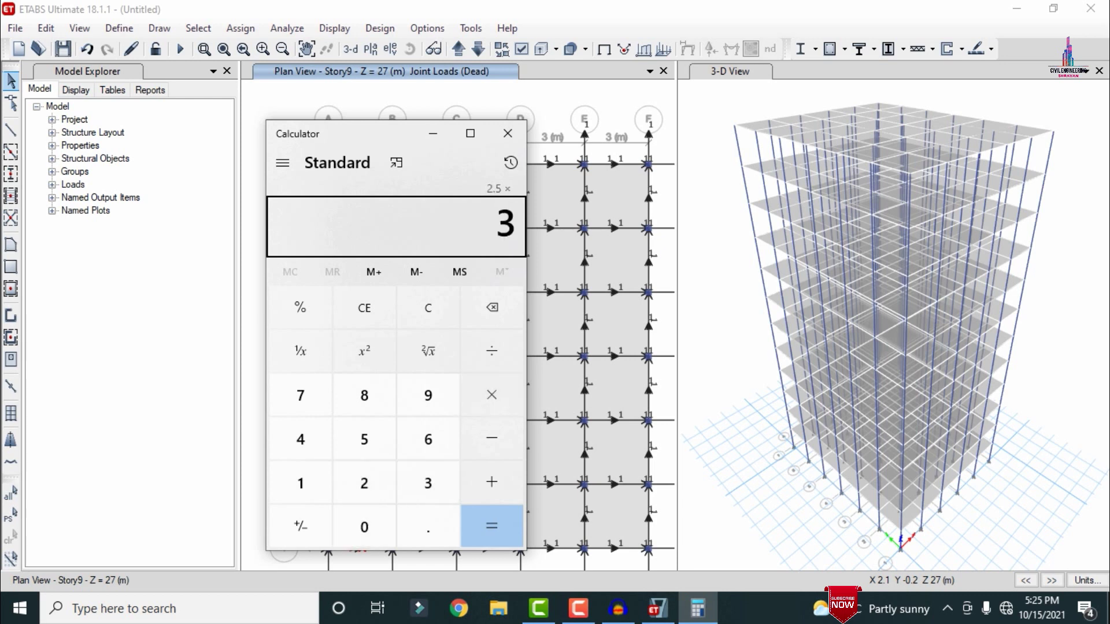
key("Return")
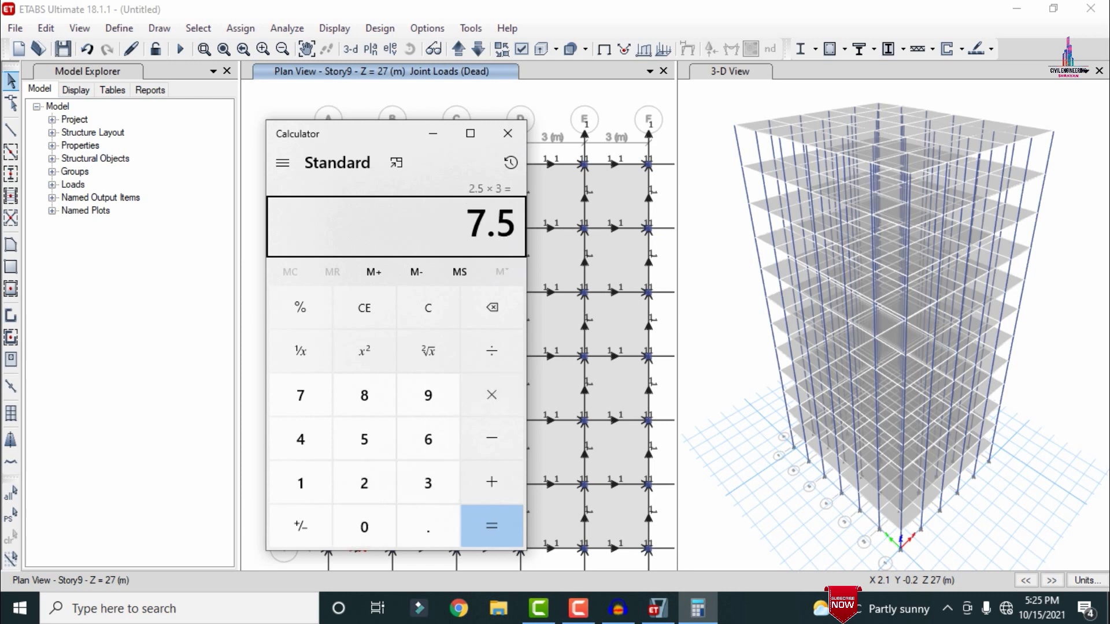
- Calculate 0.125 × 20 × 1.2 in the calculator
type("0.1")
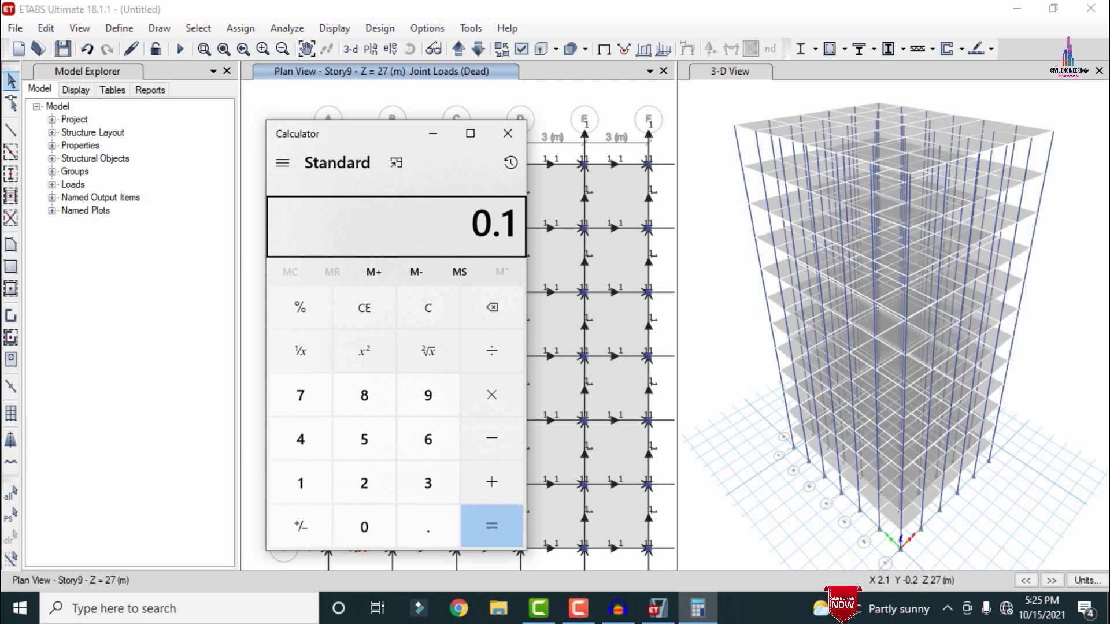
type("25")
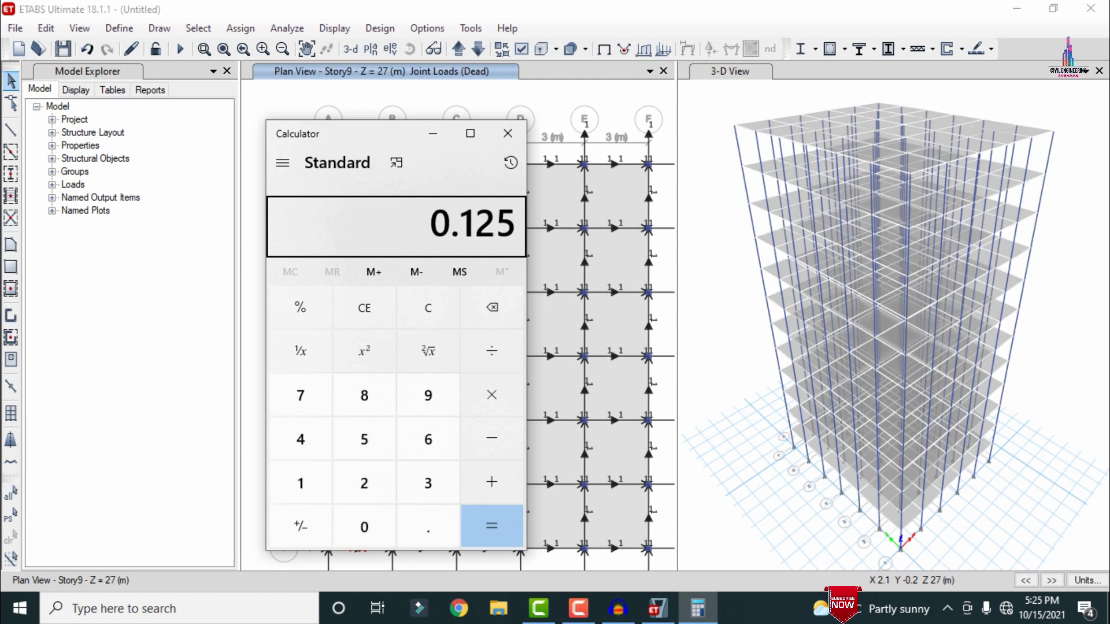
type("*")
type("20")
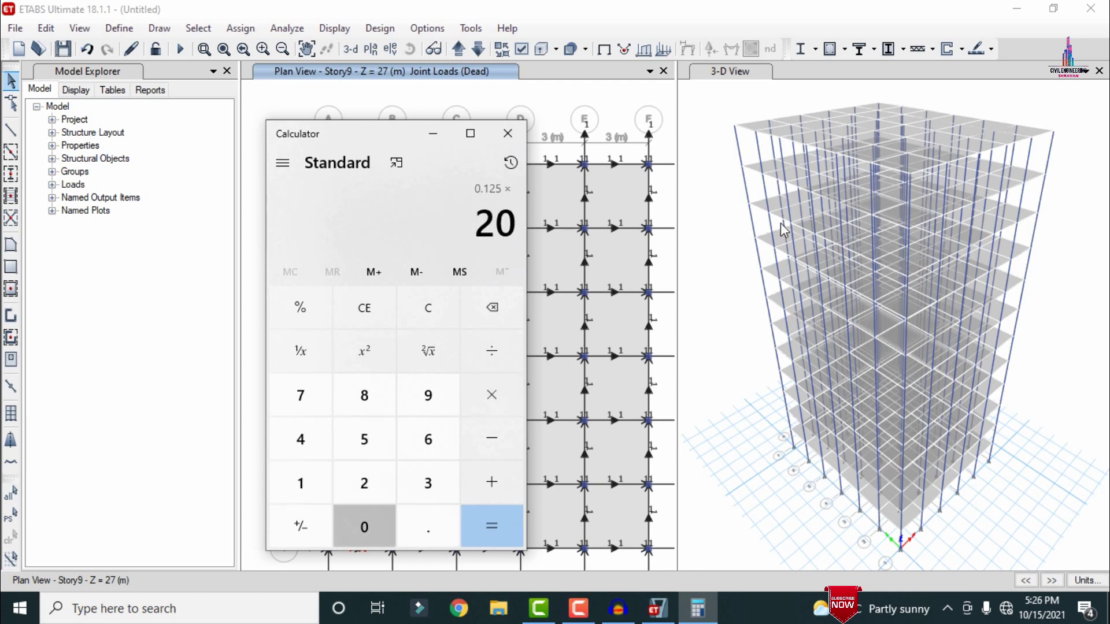
type("*")
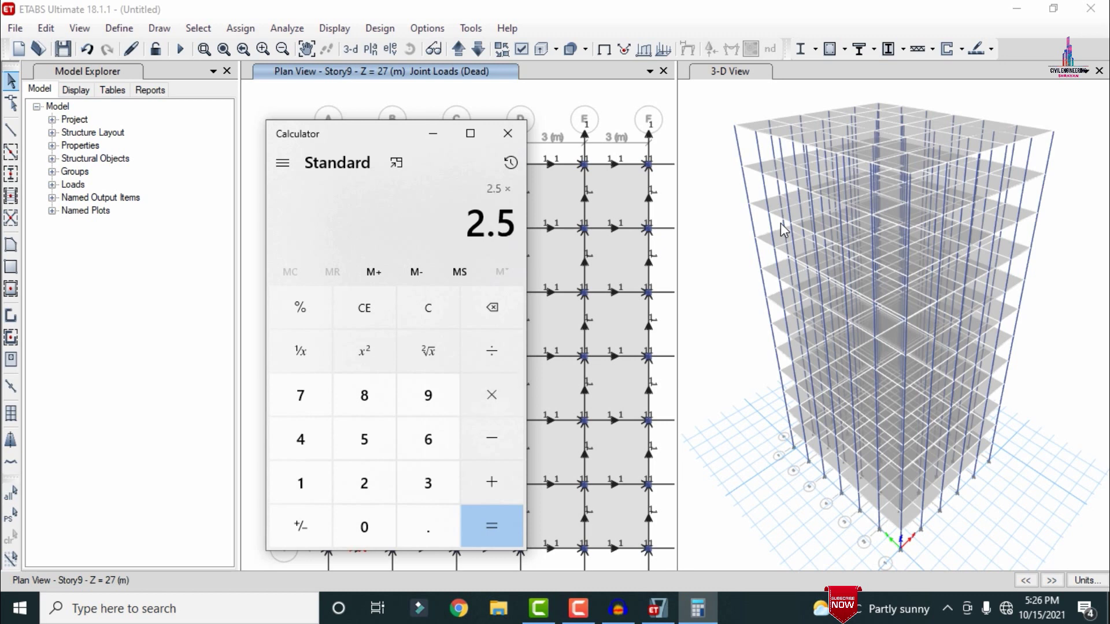
type("1.2")
key("Return")
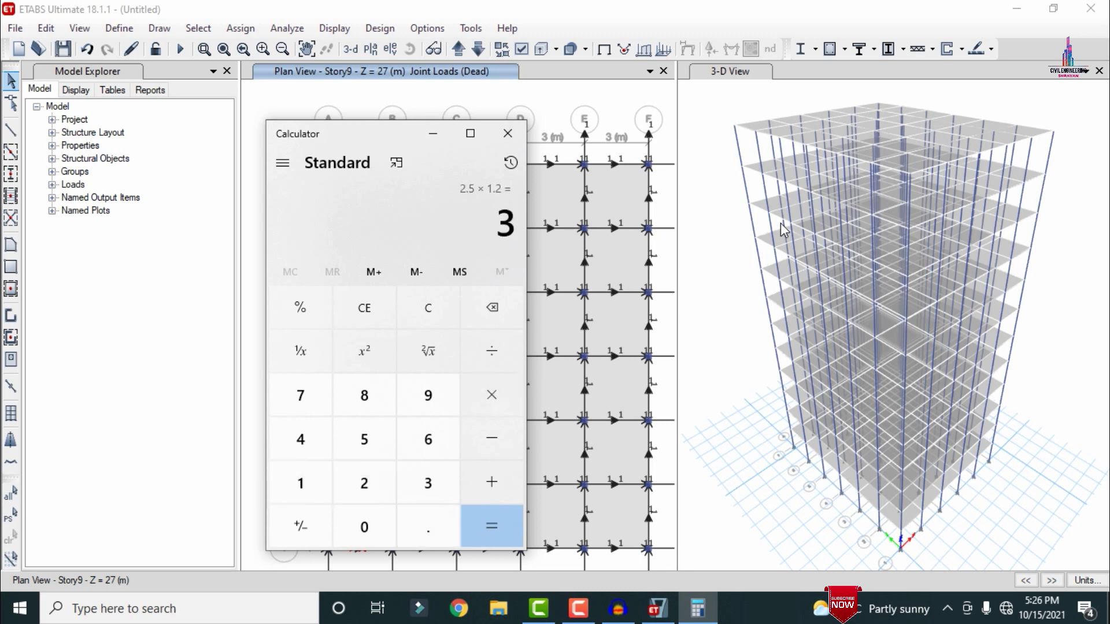
- Add 7.5 and 13.8 to the calculated result, and minimize the calculator to return to ETABS
type("+7.5+")
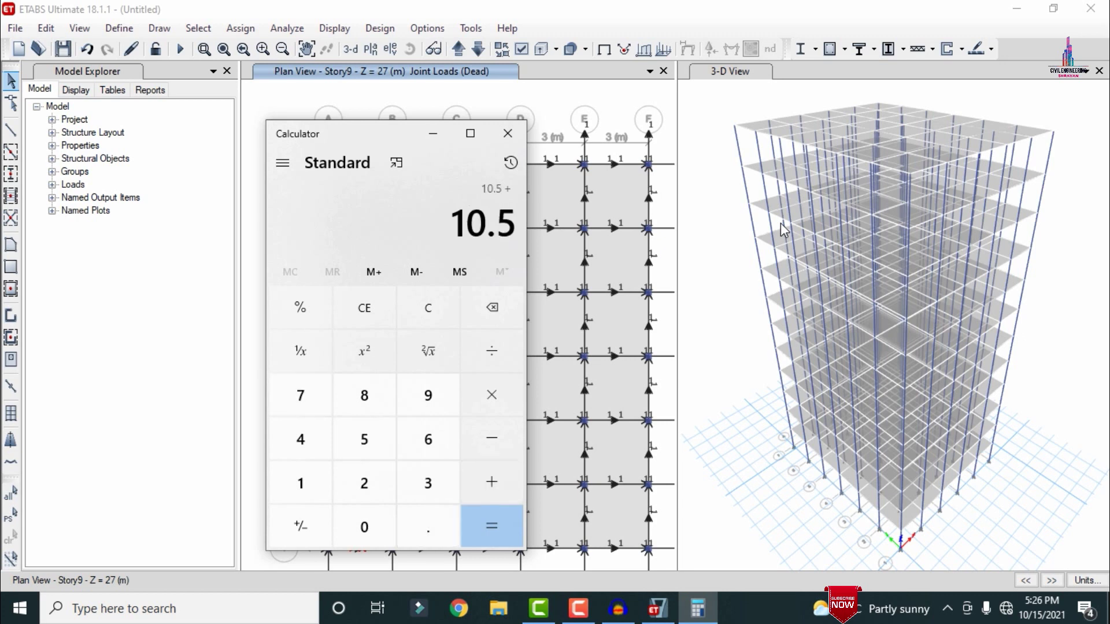
type("13.8")
key("Return")
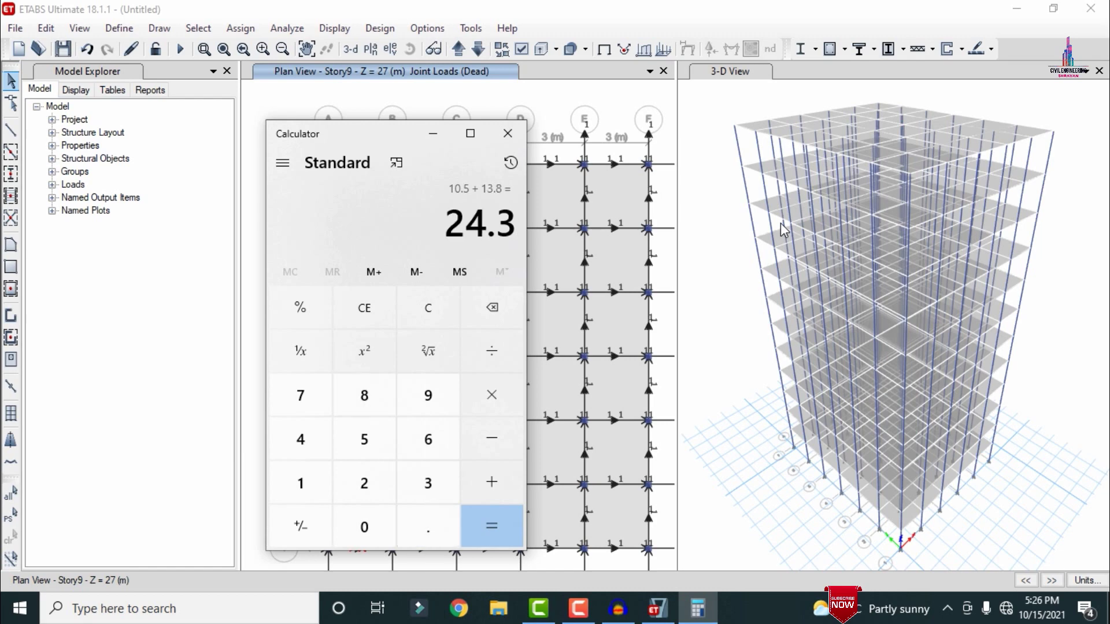
left_click(431, 136)
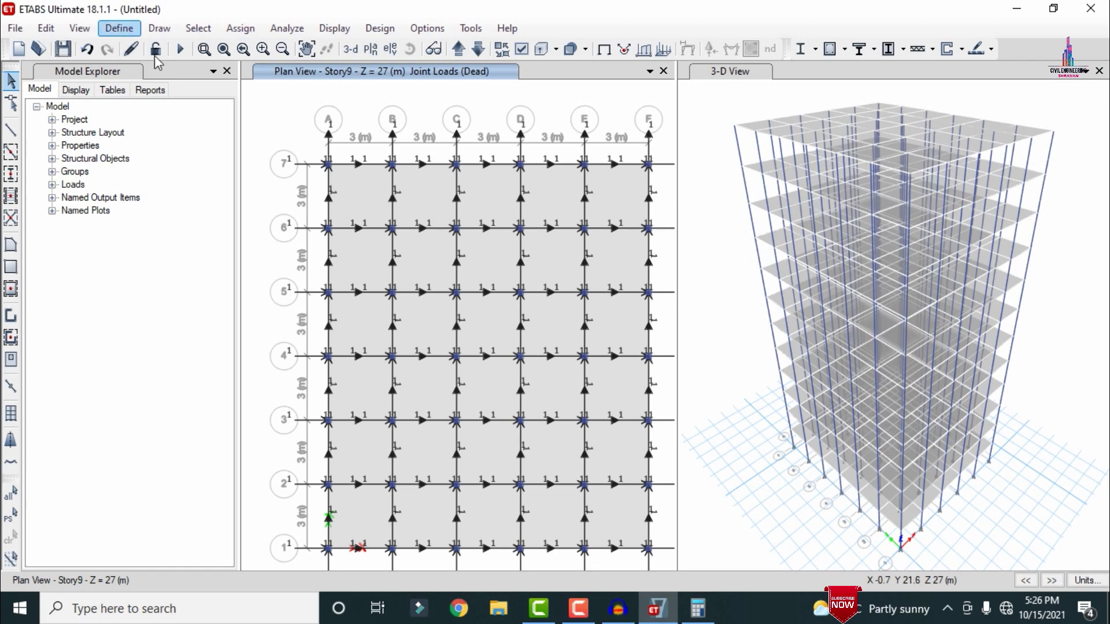
- Select all beams by the frame properties B0.3X0.23, B0.4X0.23 and B0.5X0.23
left_click(199, 28)
mouse_move(214, 48)
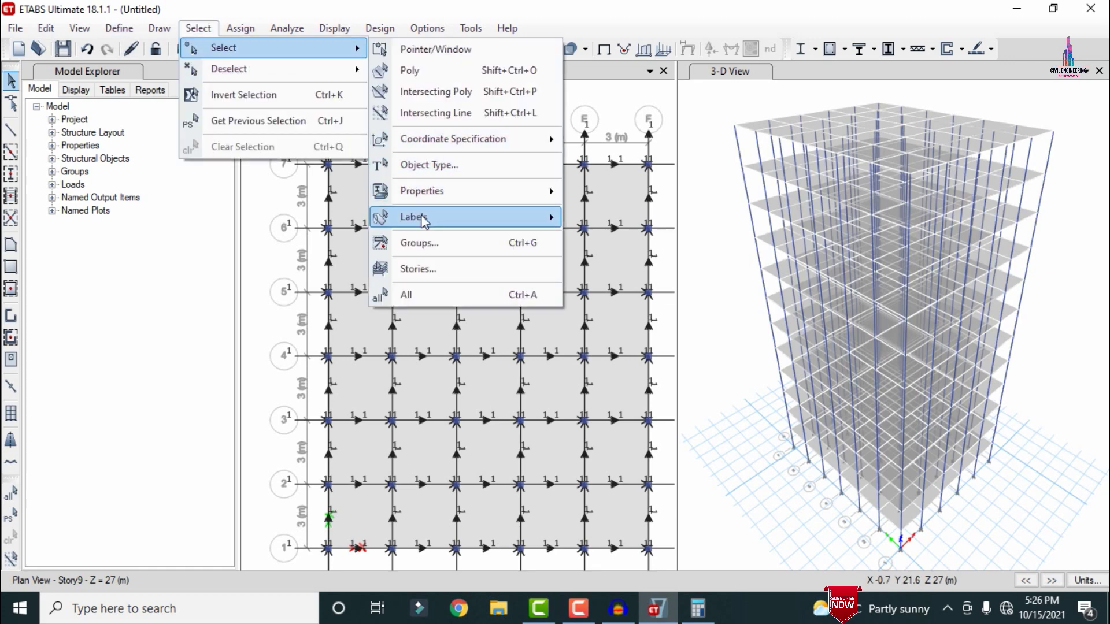
mouse_move(497, 191)
left_click(613, 218)
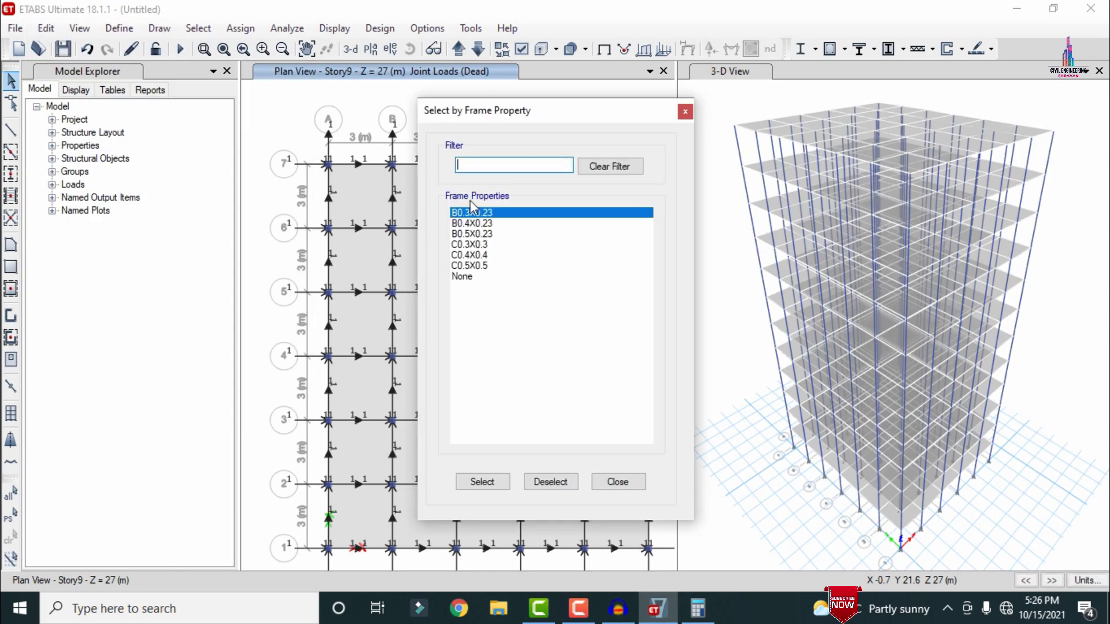
left_click_drag(480, 215, 482, 234)
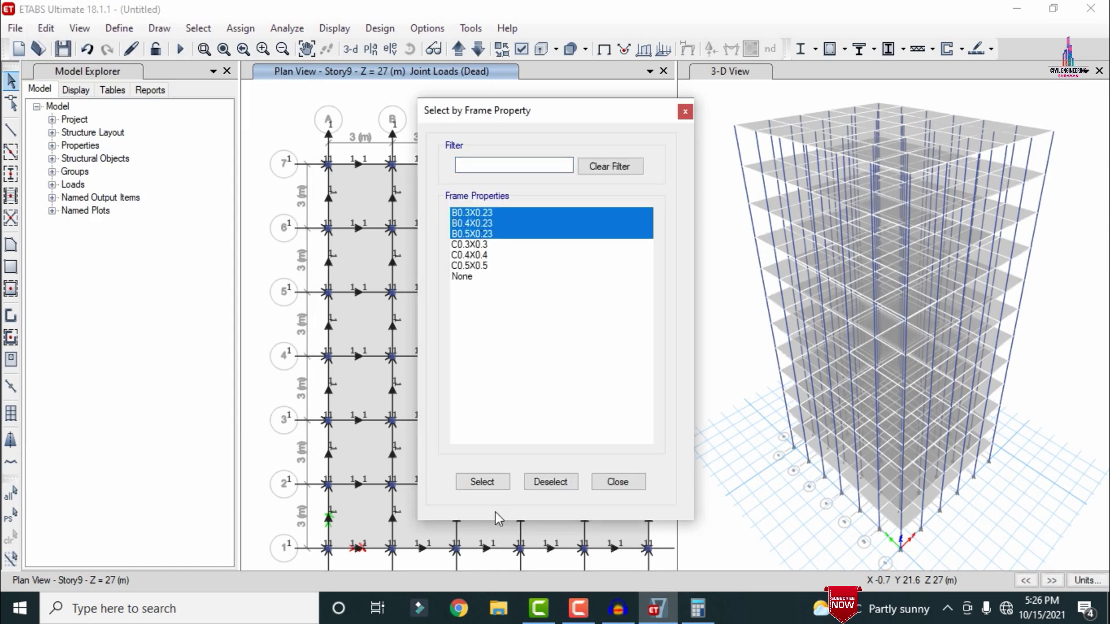
left_click(482, 482)
left_click(617, 482)
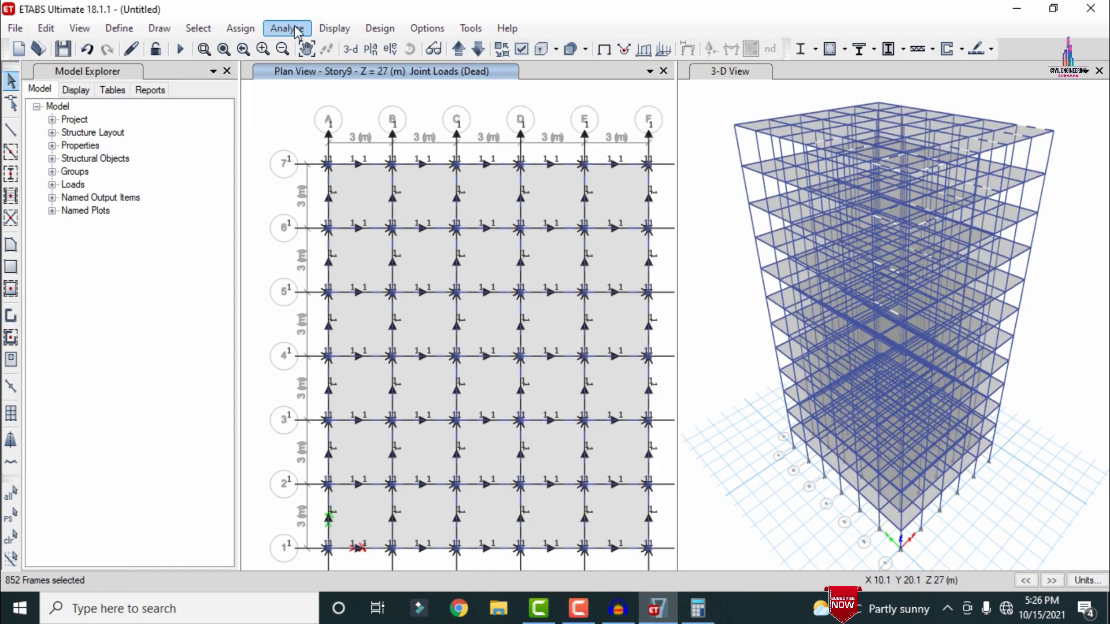
- Assign a uniform distributed Dead load of 24.3 kN/m in the gravity direction to the selected beams, adding to existing loads
left_click(240, 28)
mouse_move(297, 179)
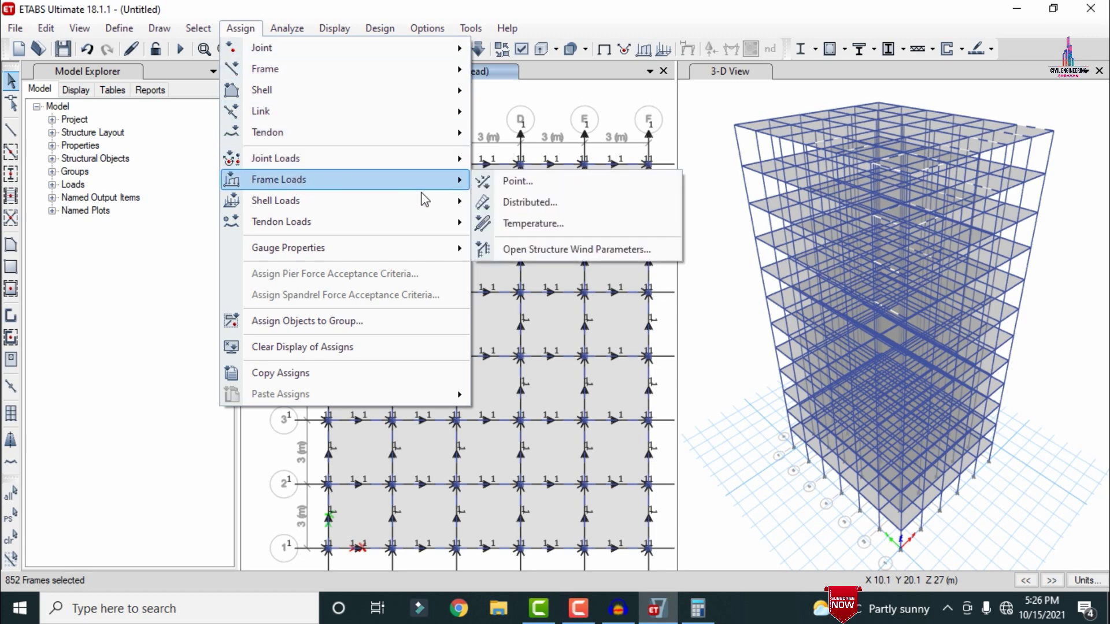
left_click(522, 202)
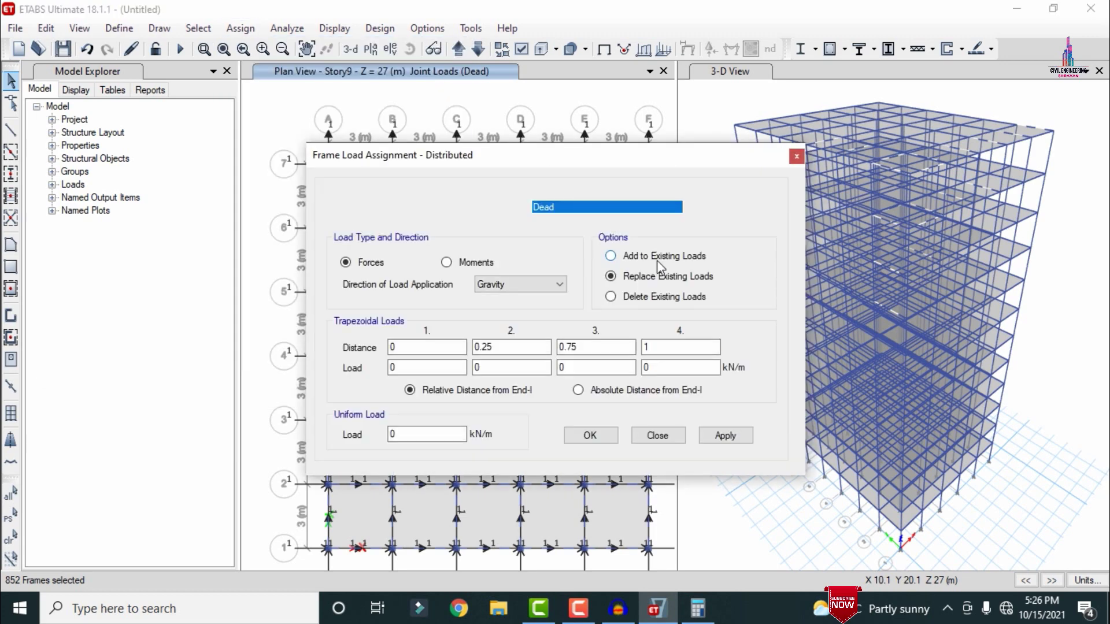
left_click(657, 258)
left_click_drag(405, 434, 381, 433)
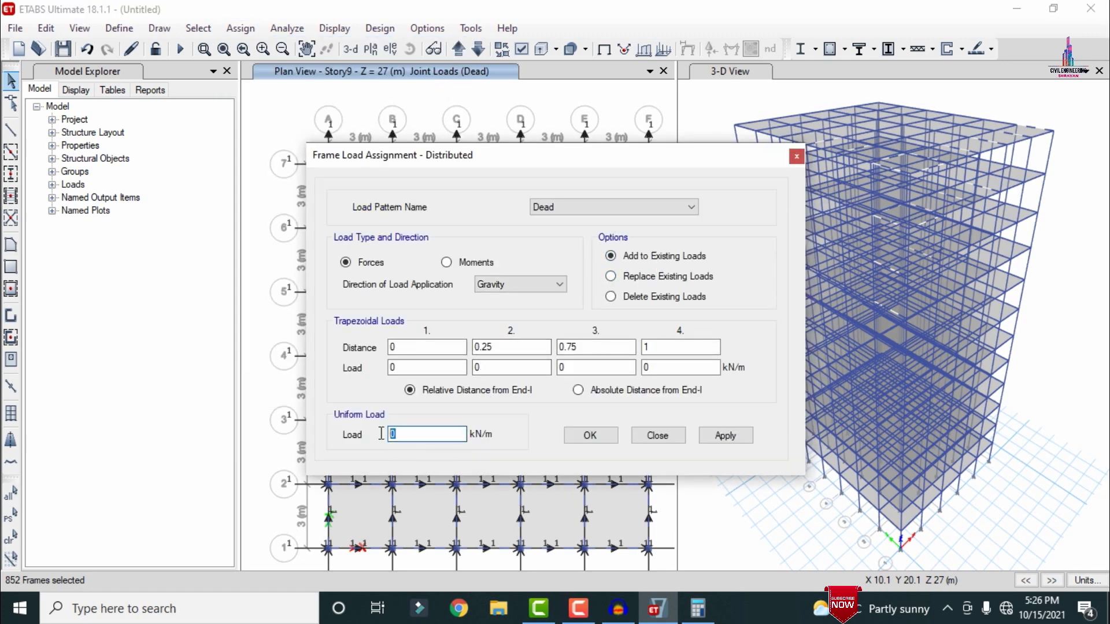
type("24.3")
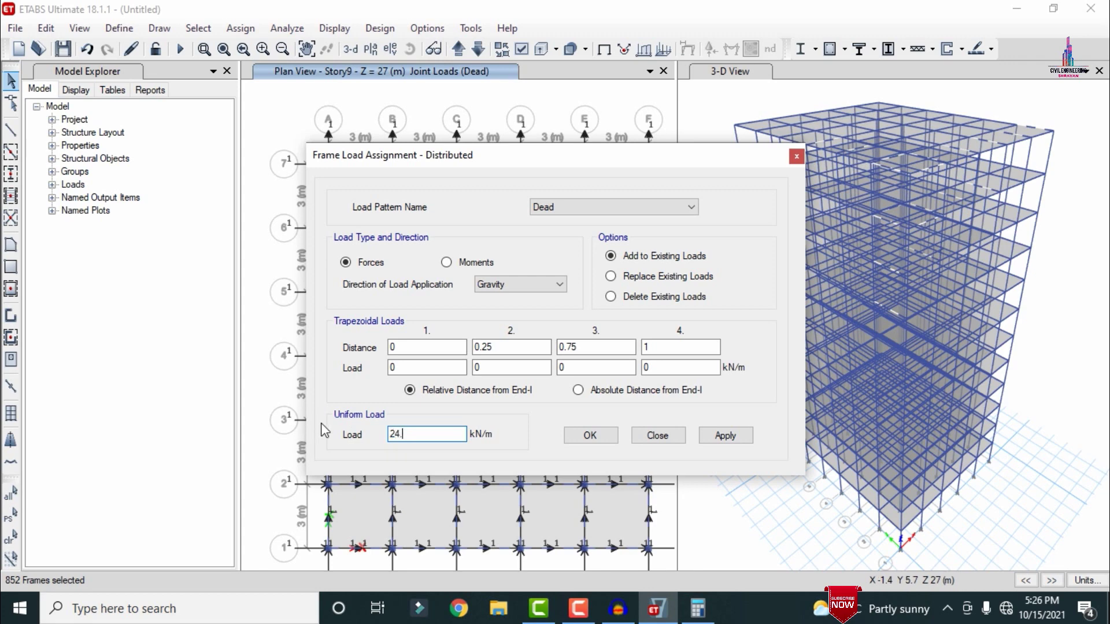
left_click(718, 440)
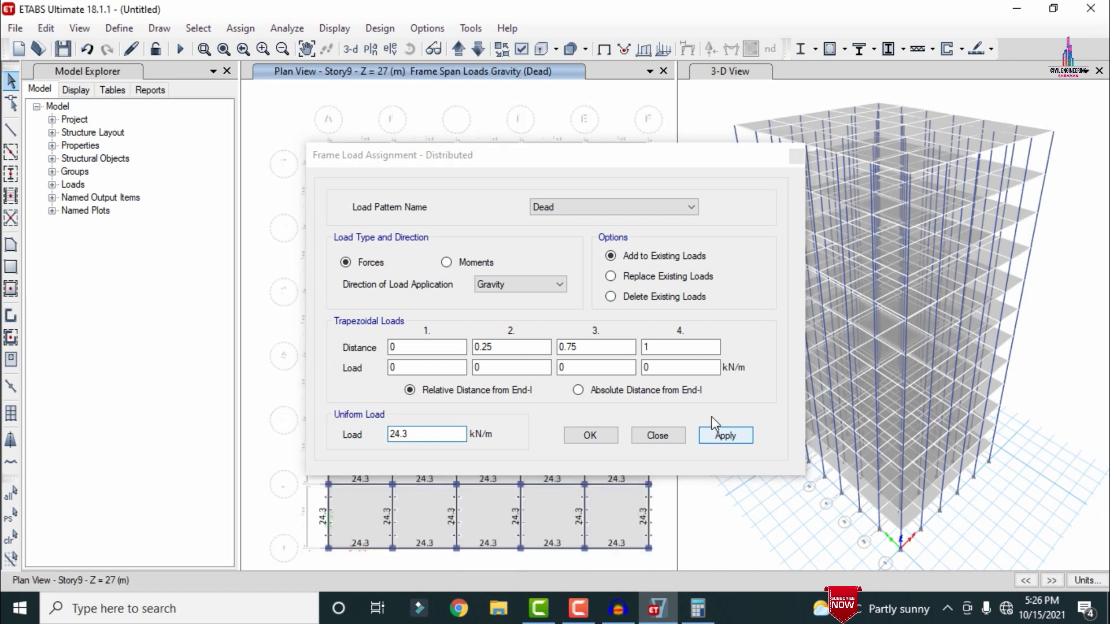
left_click(590, 435)
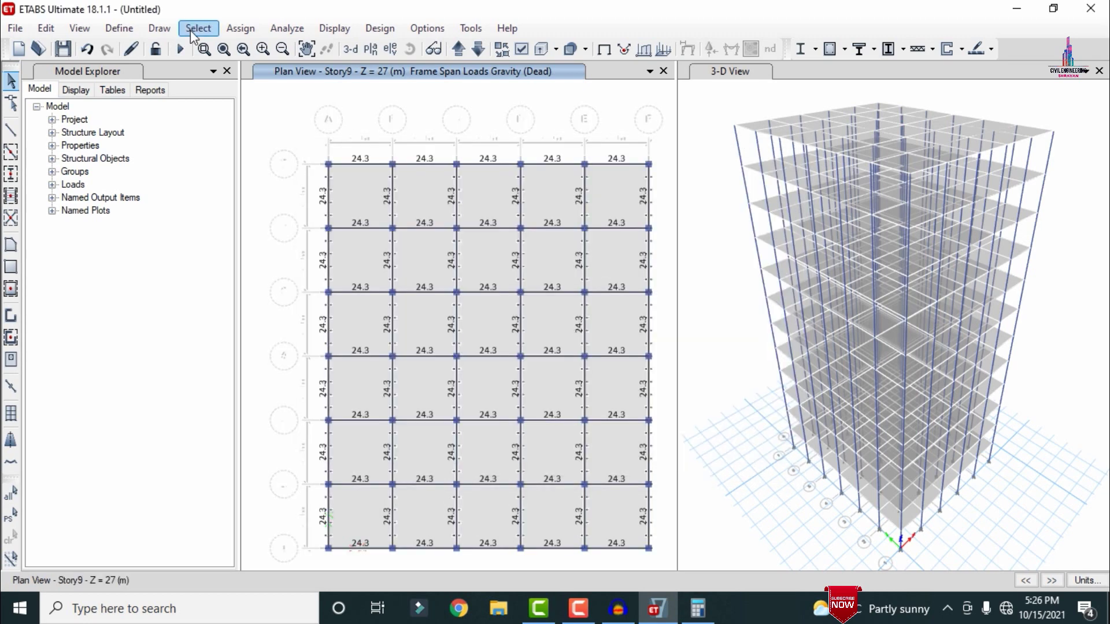
- Select all slabs by the slab properties S110, S125 and S150
left_click(197, 29)
mouse_move(241, 57)
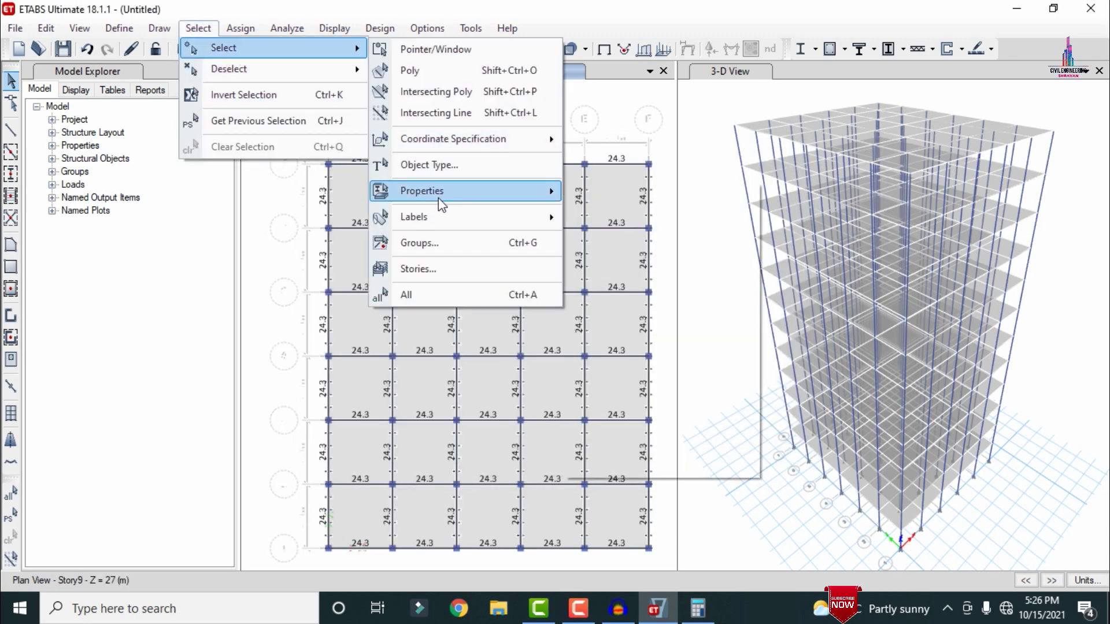
mouse_move(439, 192)
left_click(726, 241)
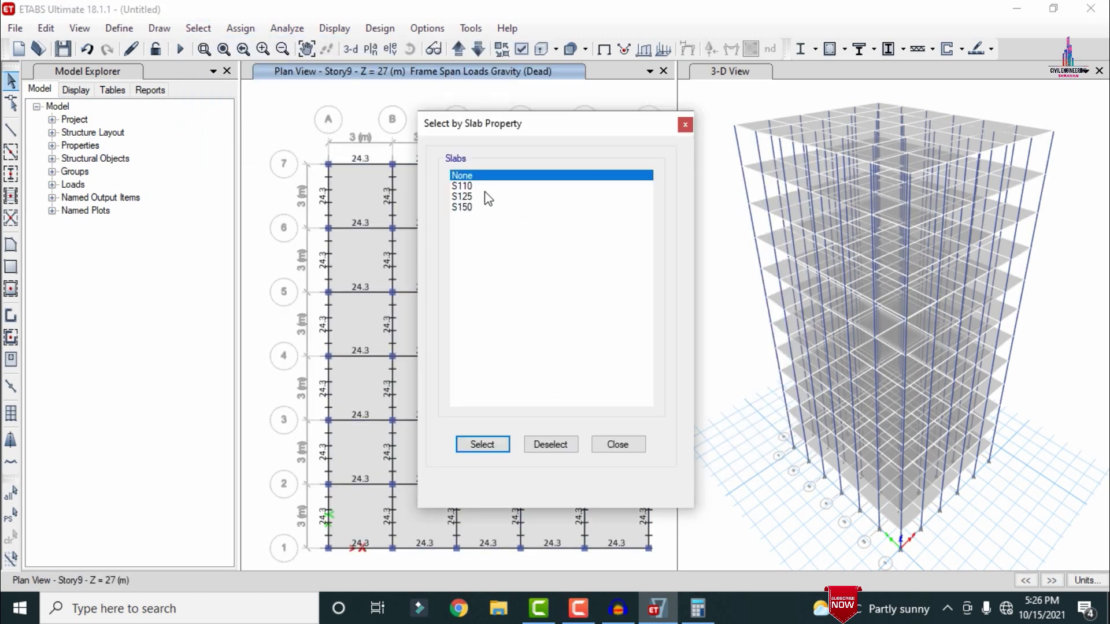
left_click_drag(484, 189, 487, 218)
left_click(483, 444)
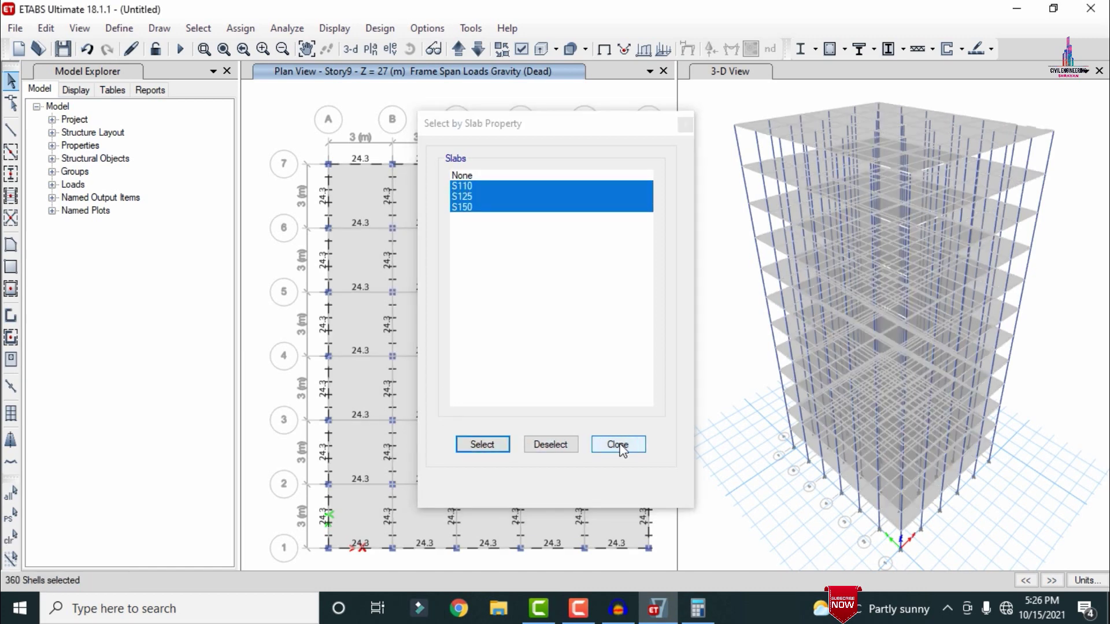
left_click(617, 444)
- Assign a uniform Dead shell load of 2 kN/m² in the gravity direction to the selected slabs, adding to existing loads
left_click(241, 28)
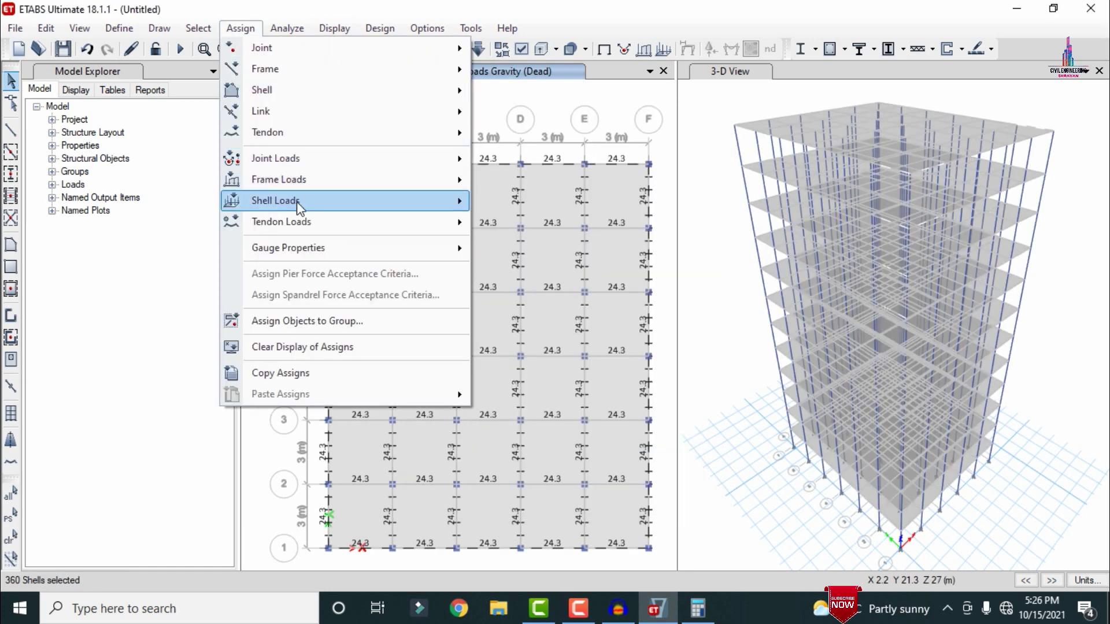
mouse_move(321, 203)
left_click(540, 222)
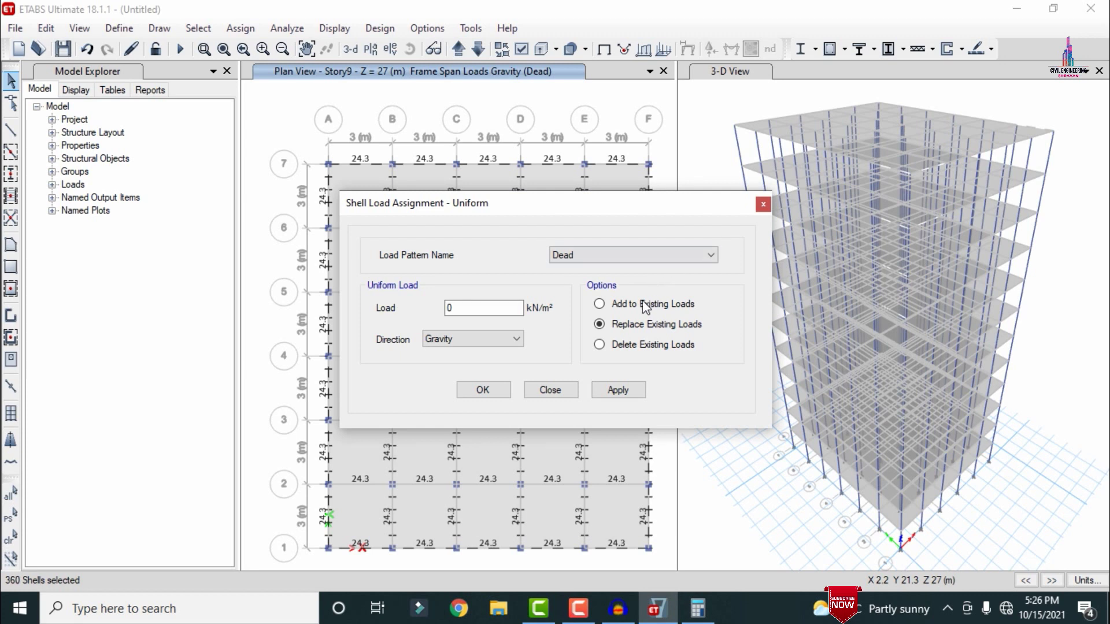
left_click(600, 303)
double_click(488, 315)
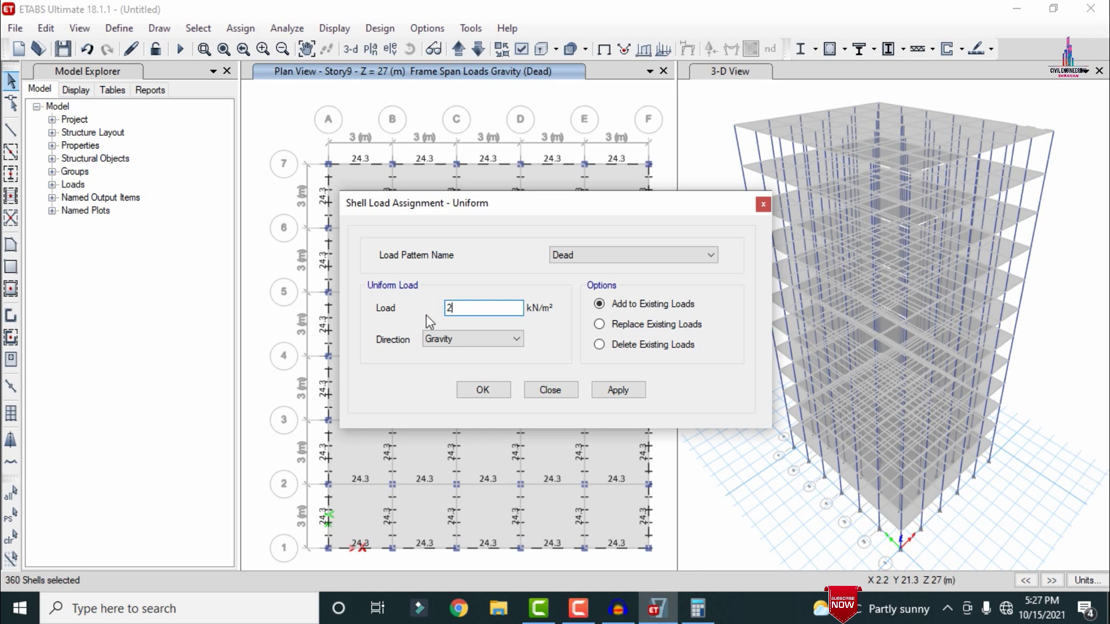
left_click(635, 390)
left_click(494, 393)
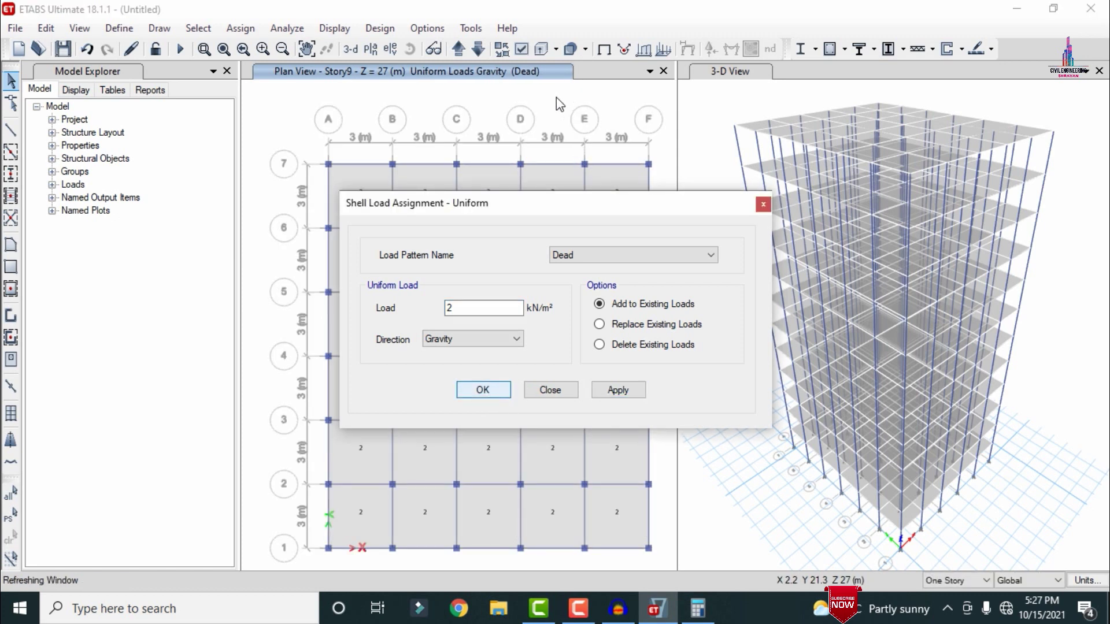
key("Escape")
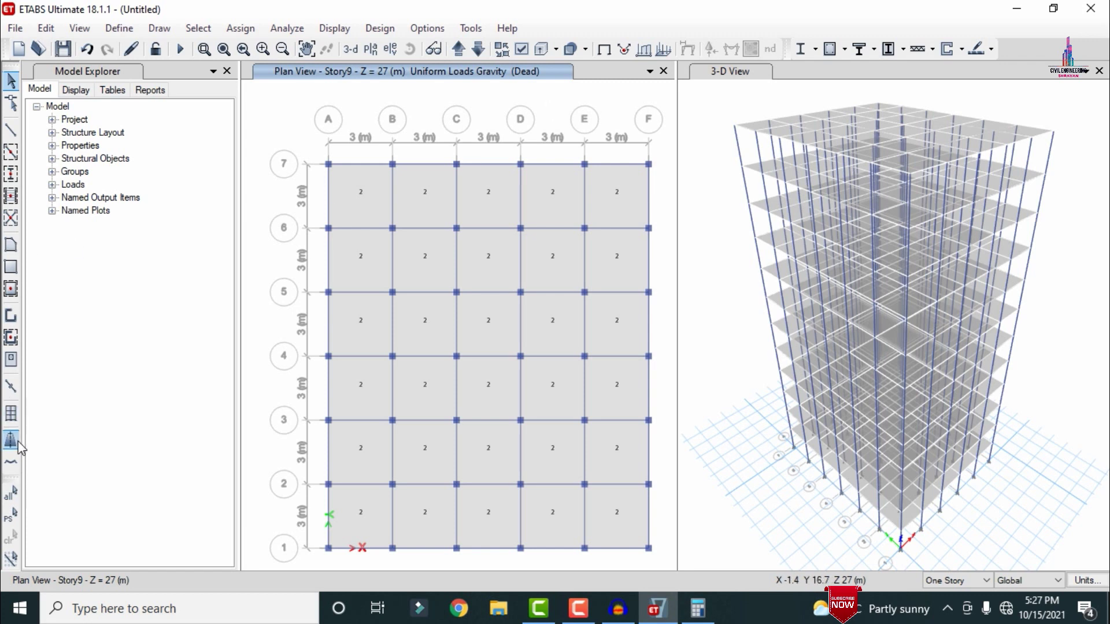
- Reselect the previously selected slabs and assign them a uniform Live shell load of 3 kN/m², adding to existing loads
left_click(12, 523)
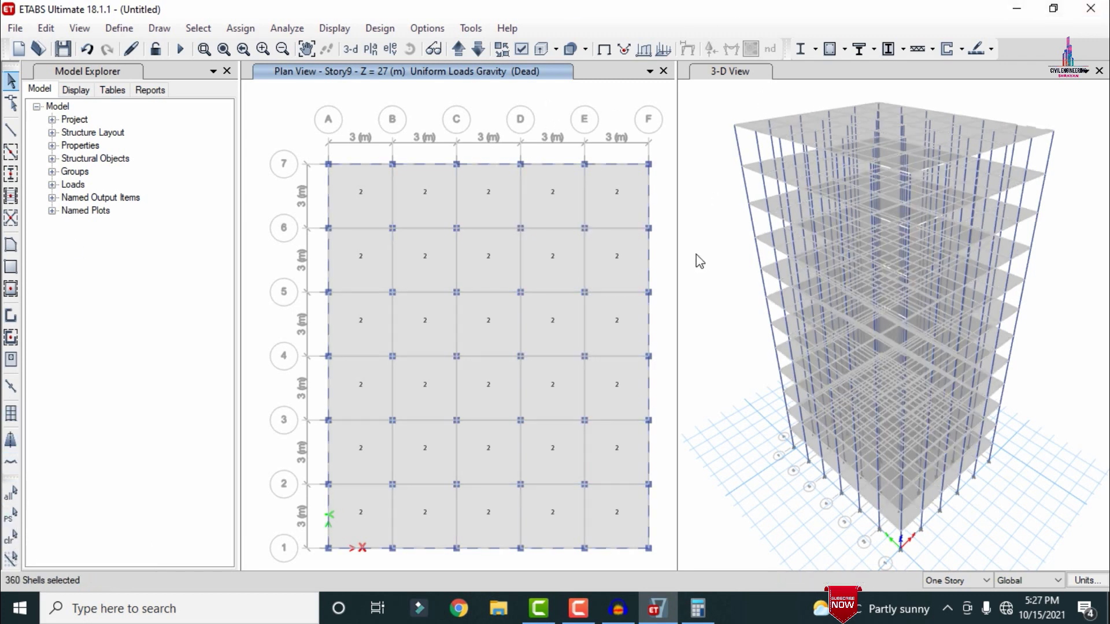
left_click(239, 29)
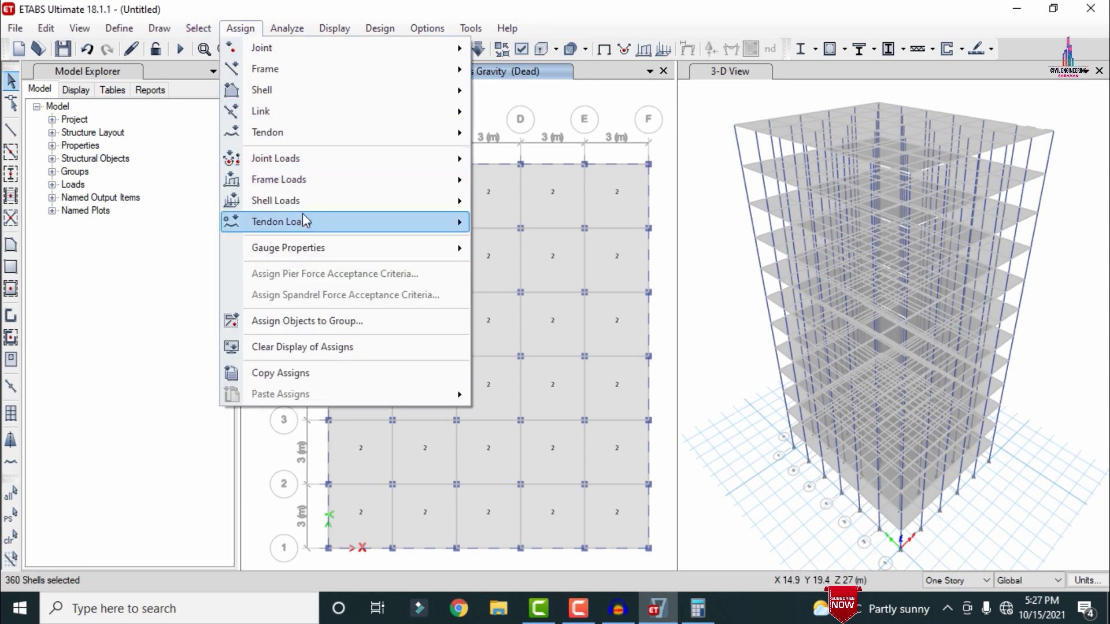
left_click(499, 229)
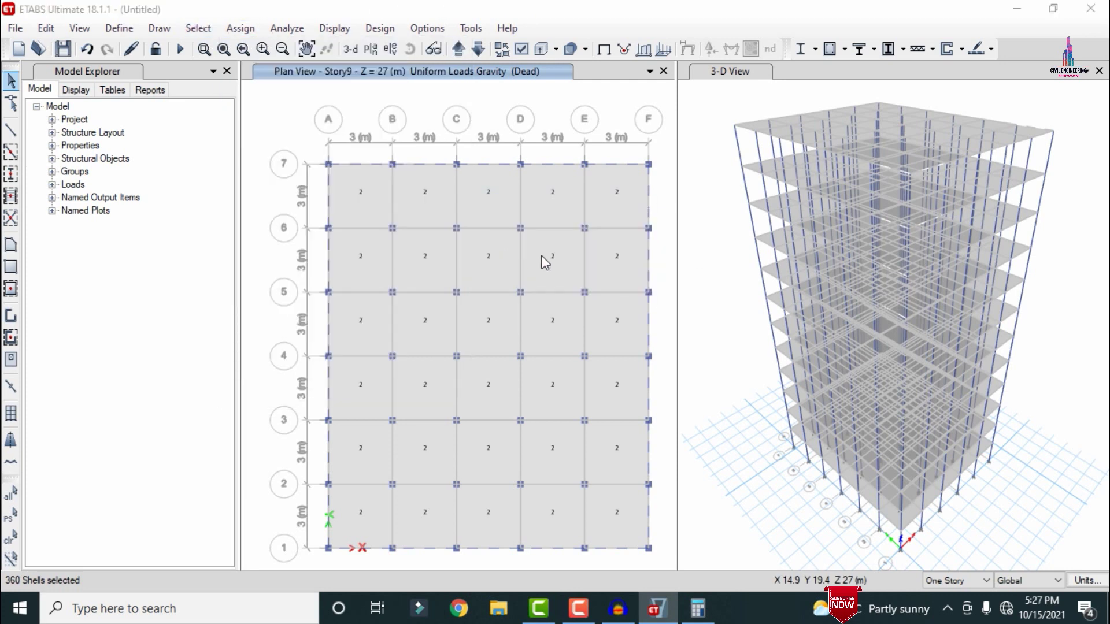
left_click(628, 256)
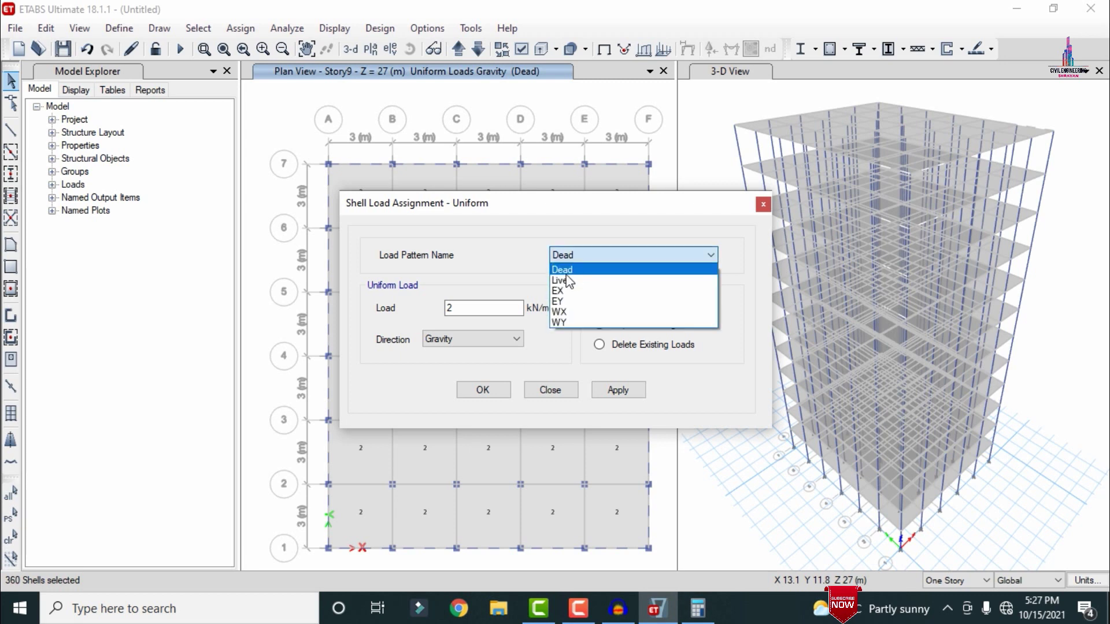
left_click(563, 280)
left_click_drag(486, 306, 421, 312)
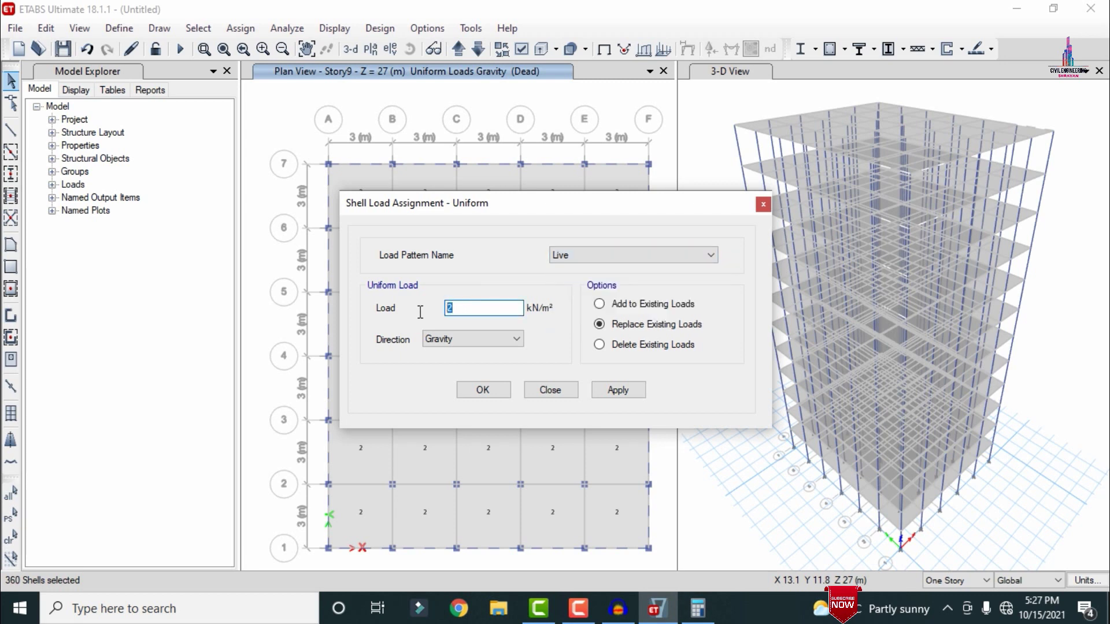
type("3")
left_click(620, 391)
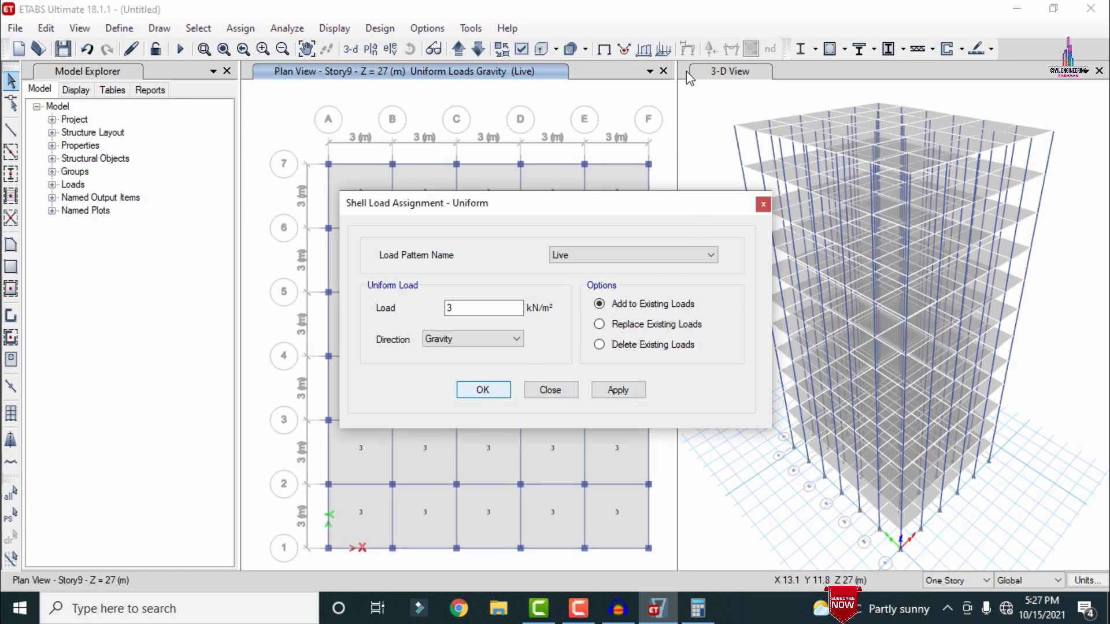
- Add the default design load combinations for concrete frame design
key("Escape")
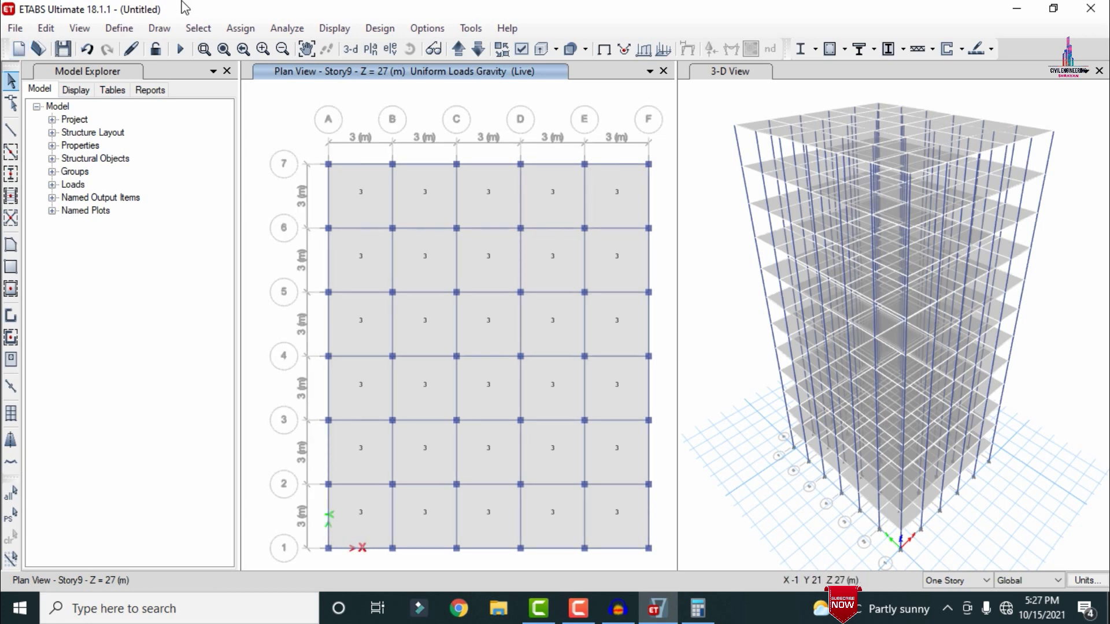
left_click(119, 28)
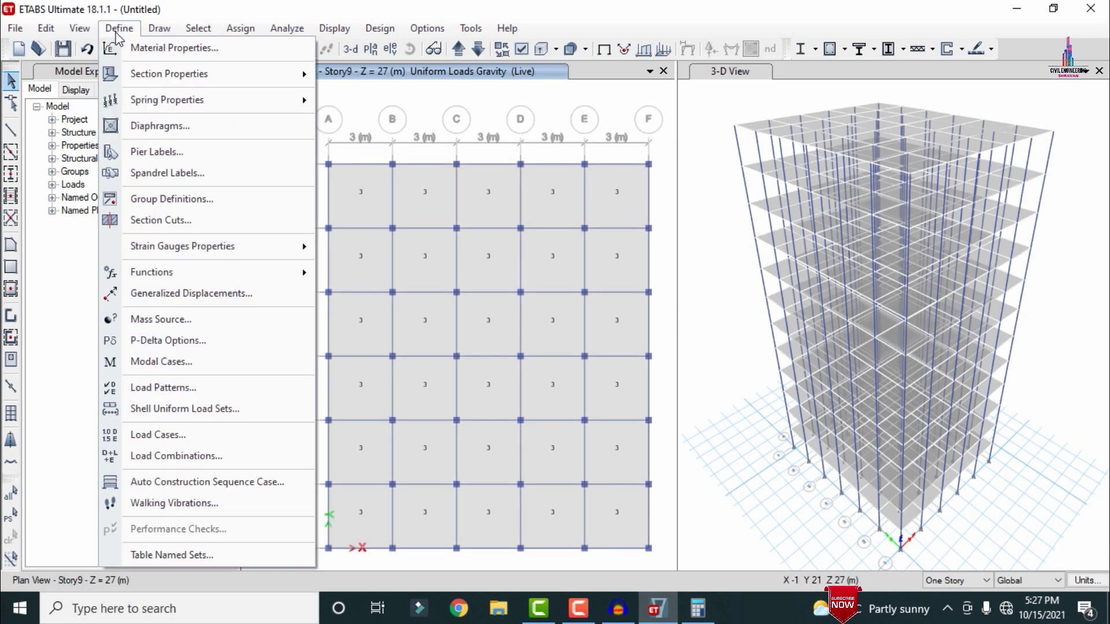
left_click(175, 456)
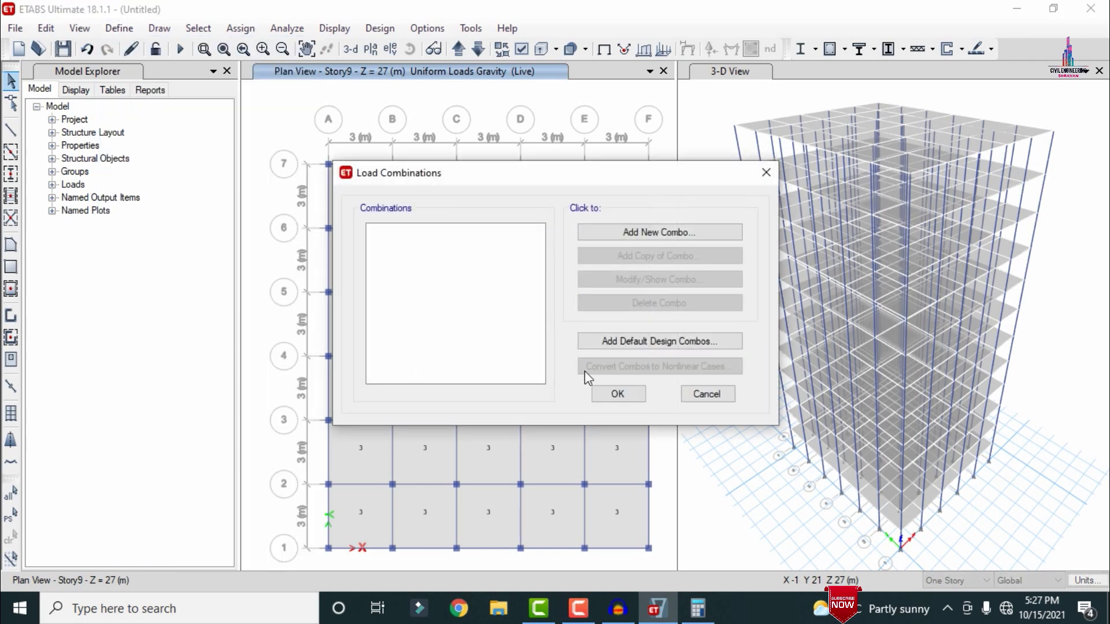
left_click(630, 345)
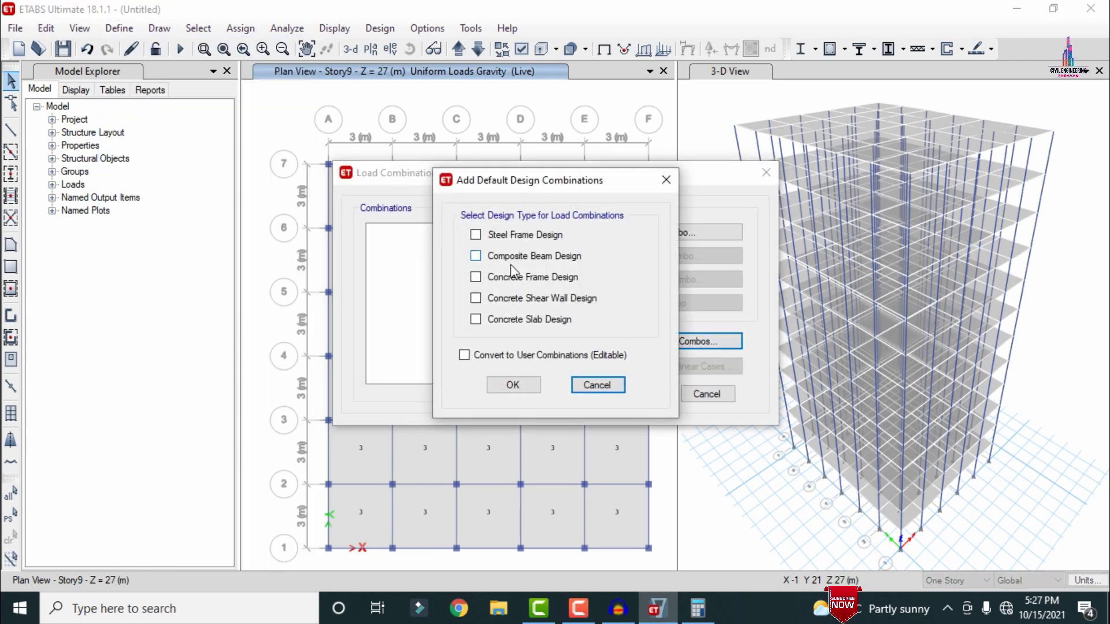
left_click(507, 281)
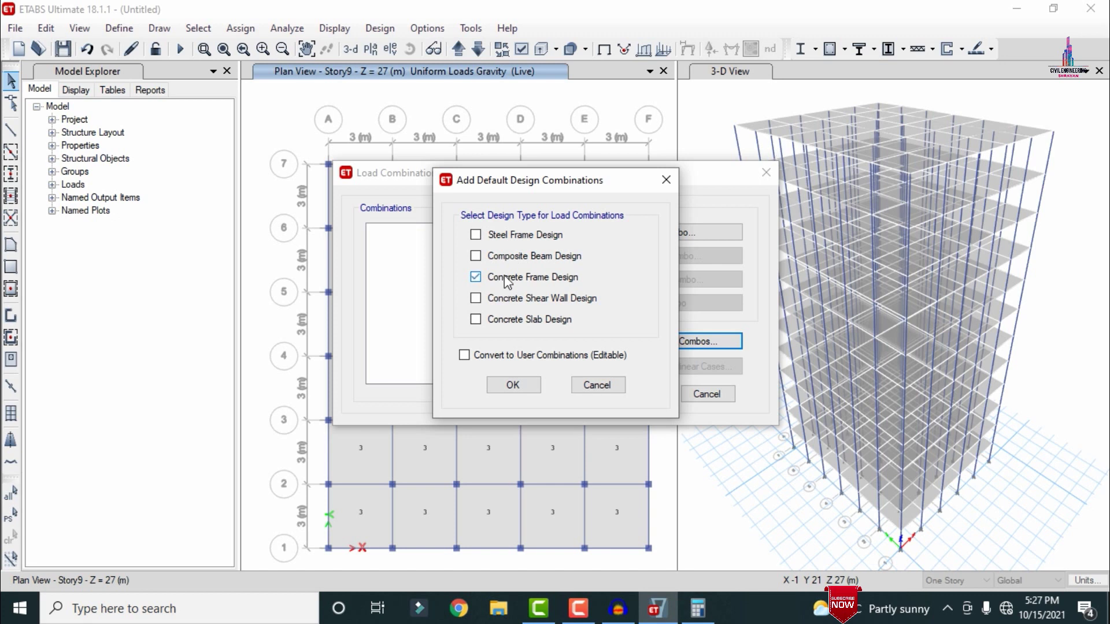
left_click(514, 384)
left_click_drag(541, 267, 550, 368)
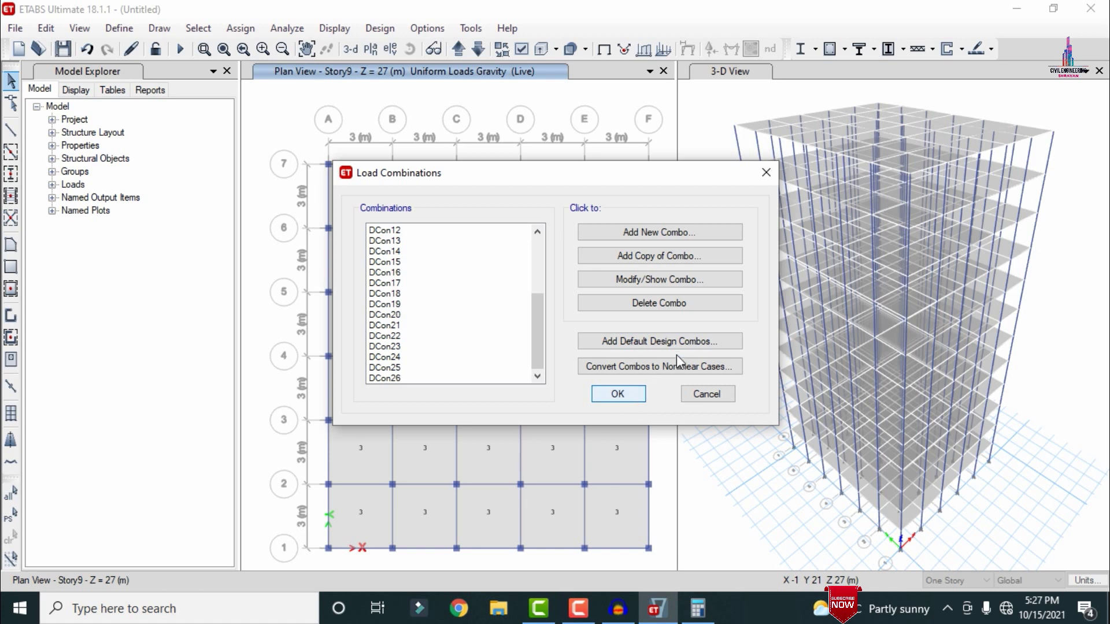
key("Return")
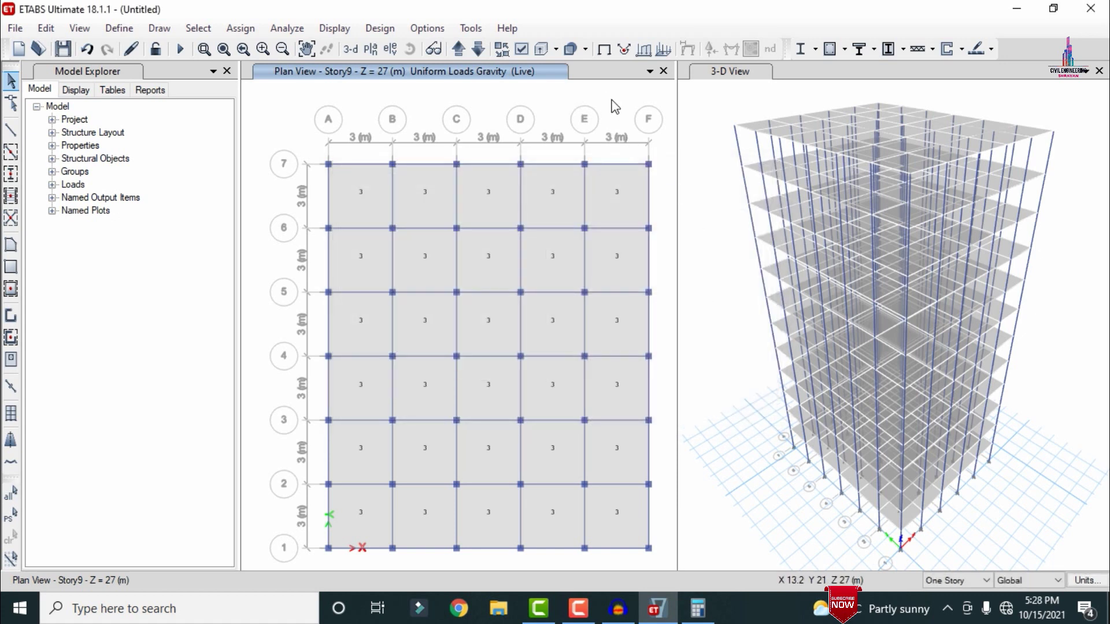
- Switch the plan view to the Base level
left_click(365, 50)
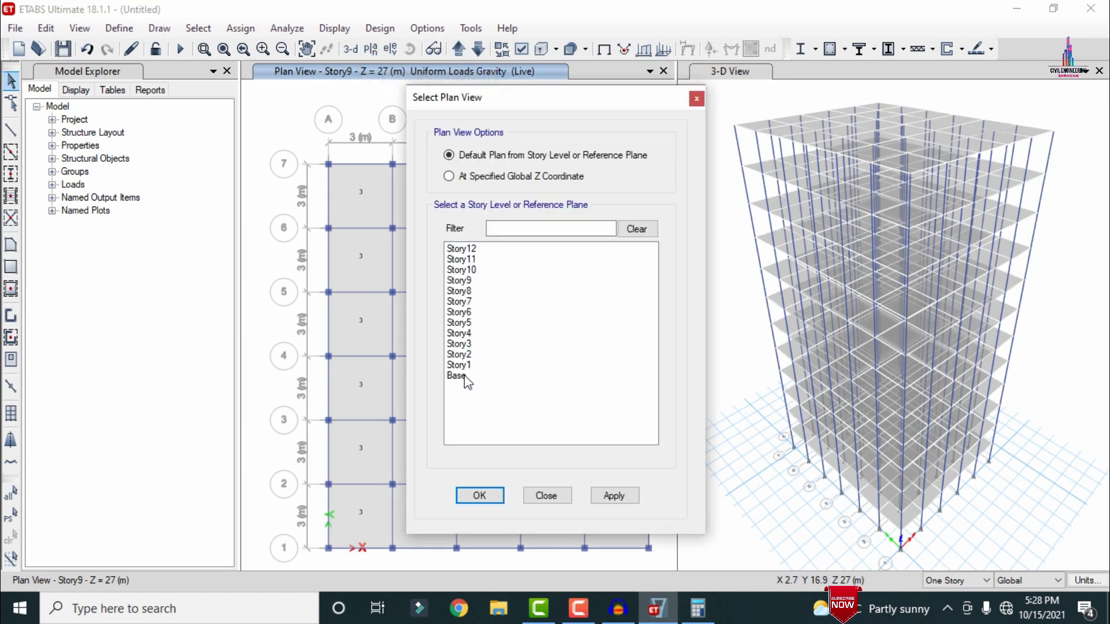
left_click(463, 377)
left_click(627, 502)
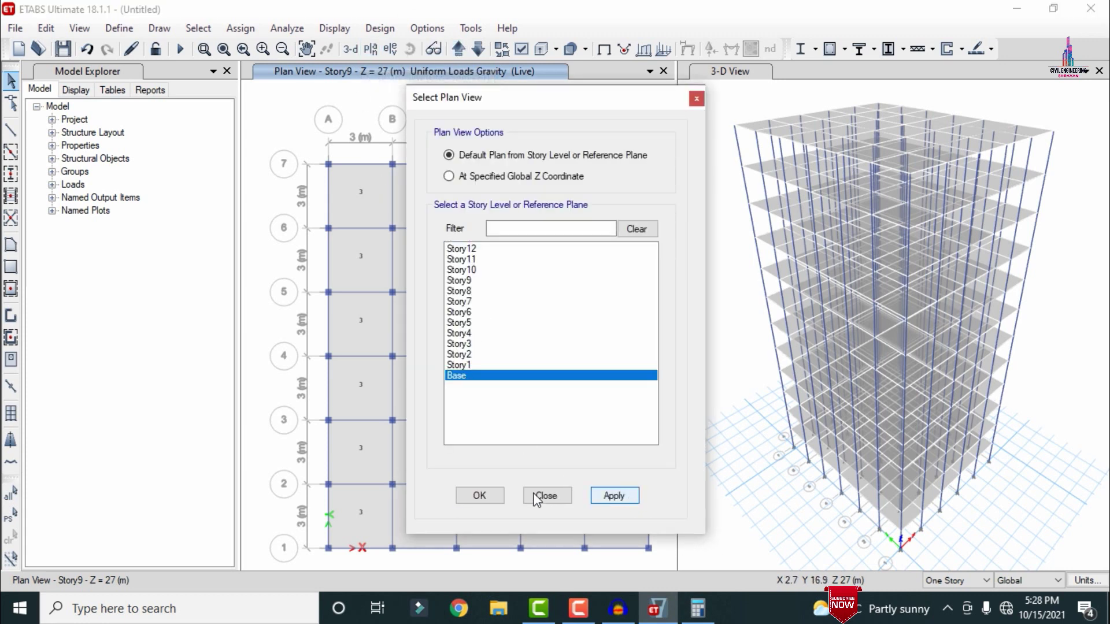
left_click(479, 496)
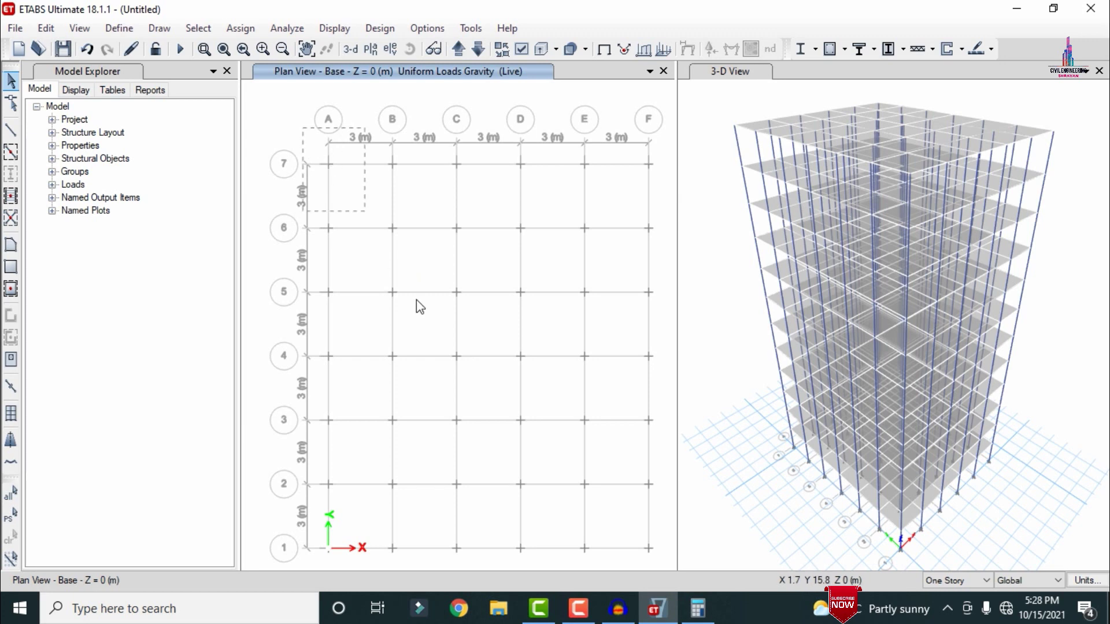
- Select all joints on the Base plan and assign them fixed restraints in all translations and rotations
left_click_drag(417, 299, 665, 567)
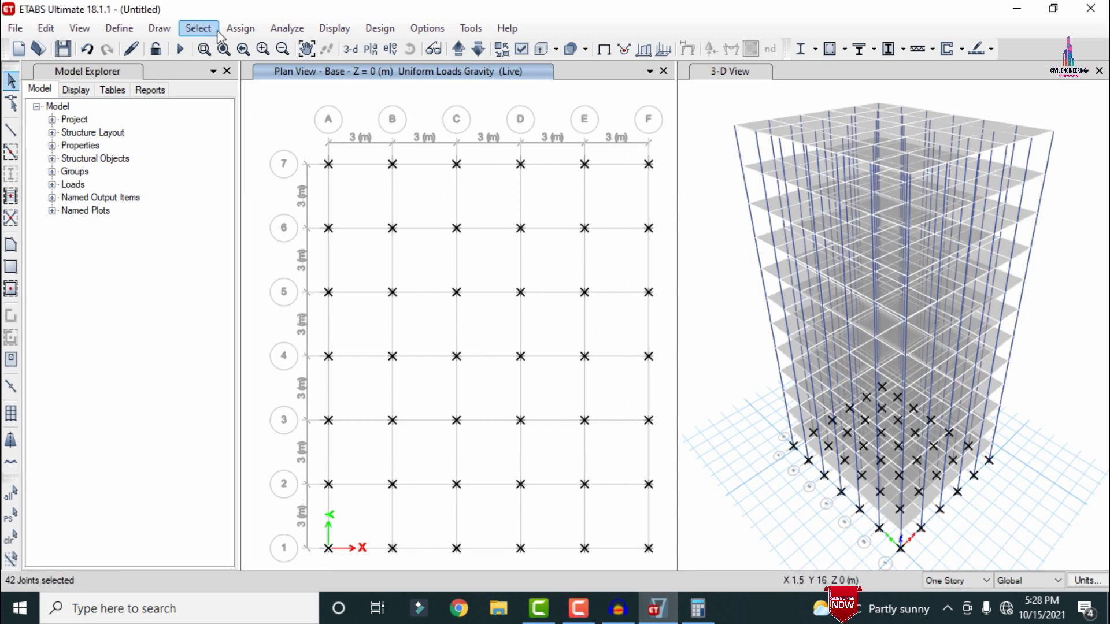
left_click(240, 28)
mouse_move(269, 50)
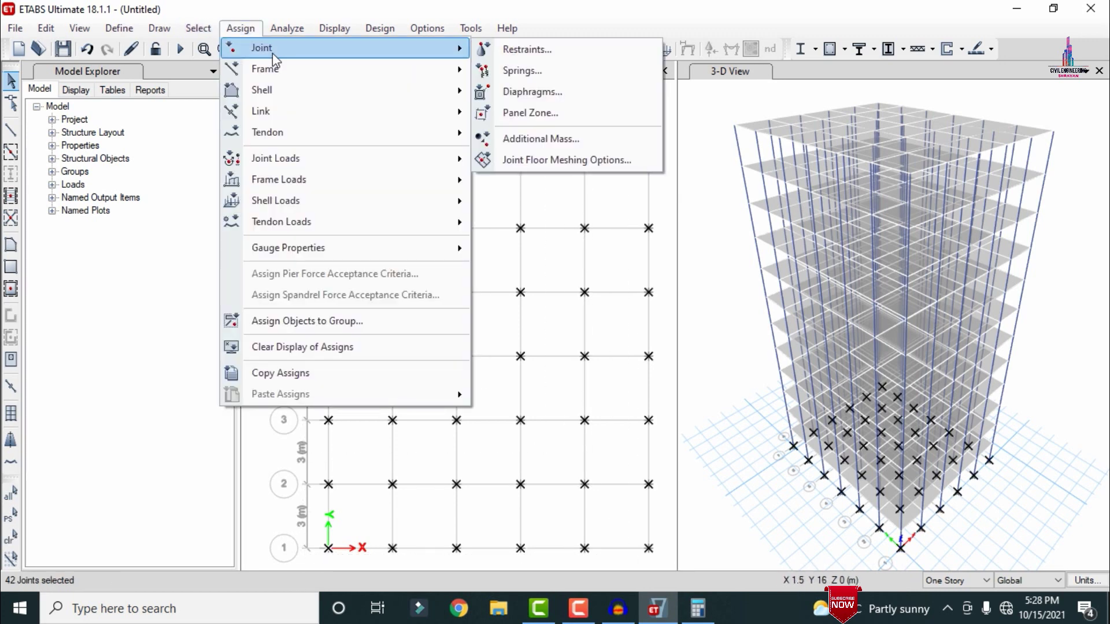
left_click(519, 50)
left_click(494, 353)
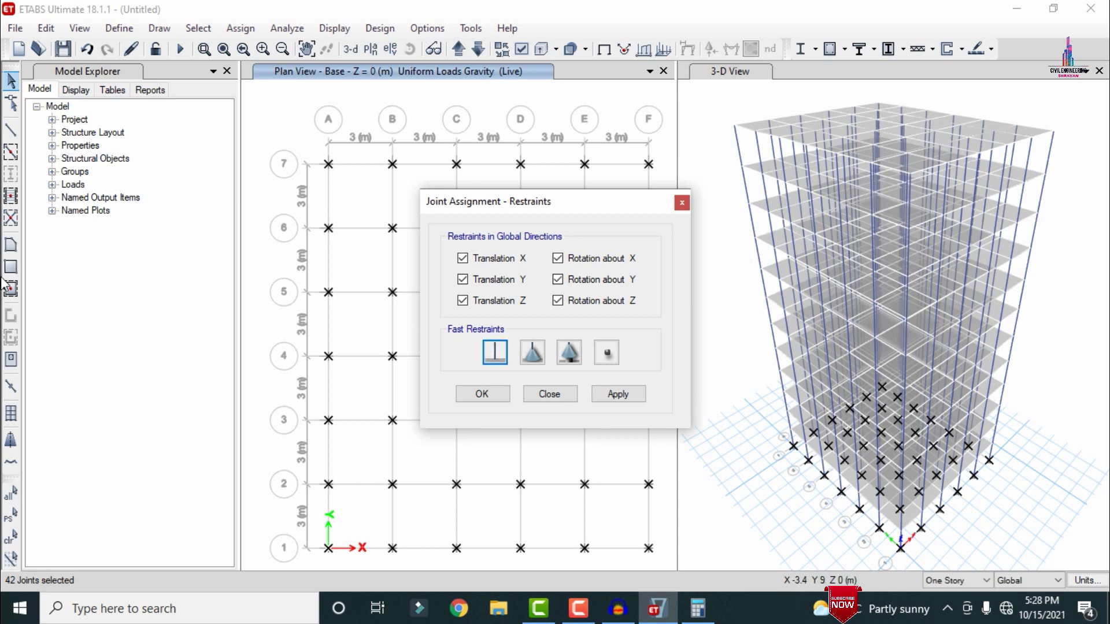
left_click(619, 393)
left_click(481, 394)
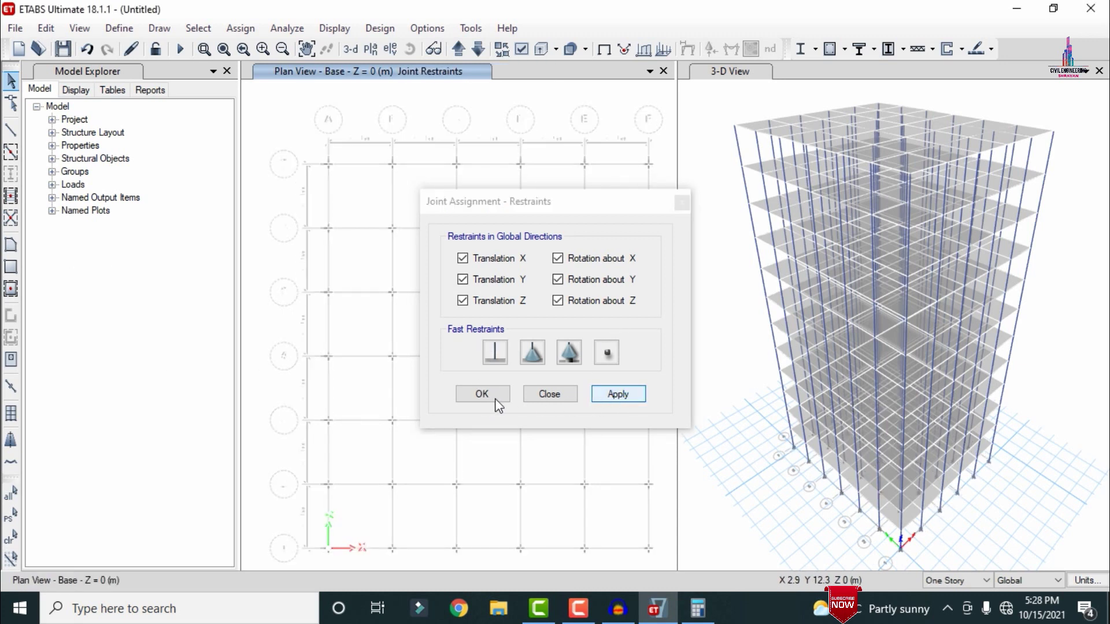
left_click(501, 393)
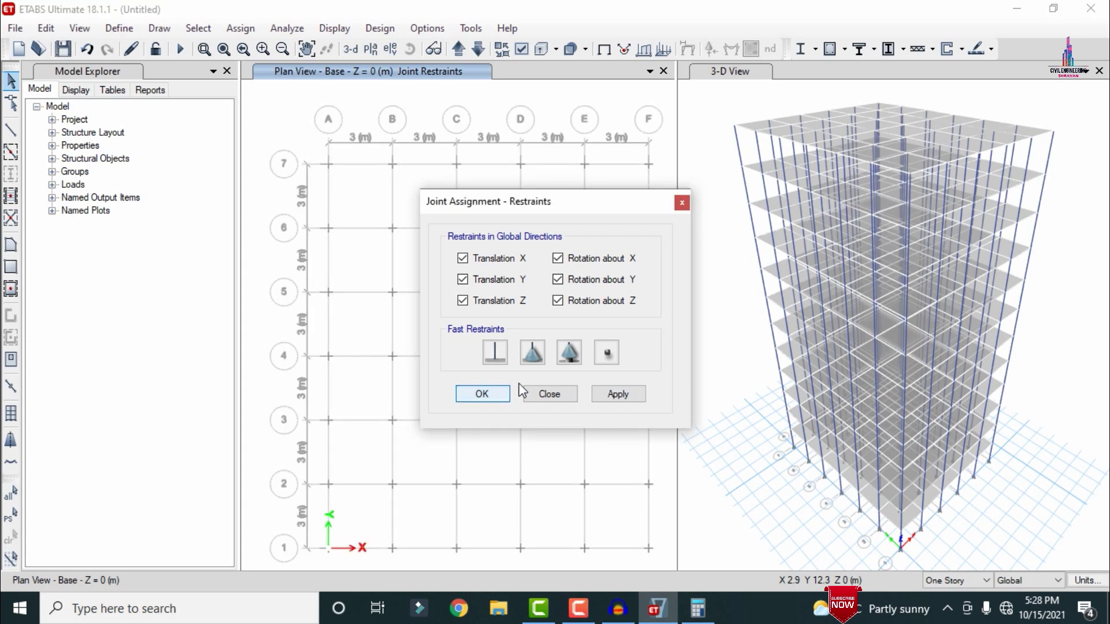
- Move the plan view to Story12, select the entire model and assign joint diaphragm D1
left_click(477, 49)
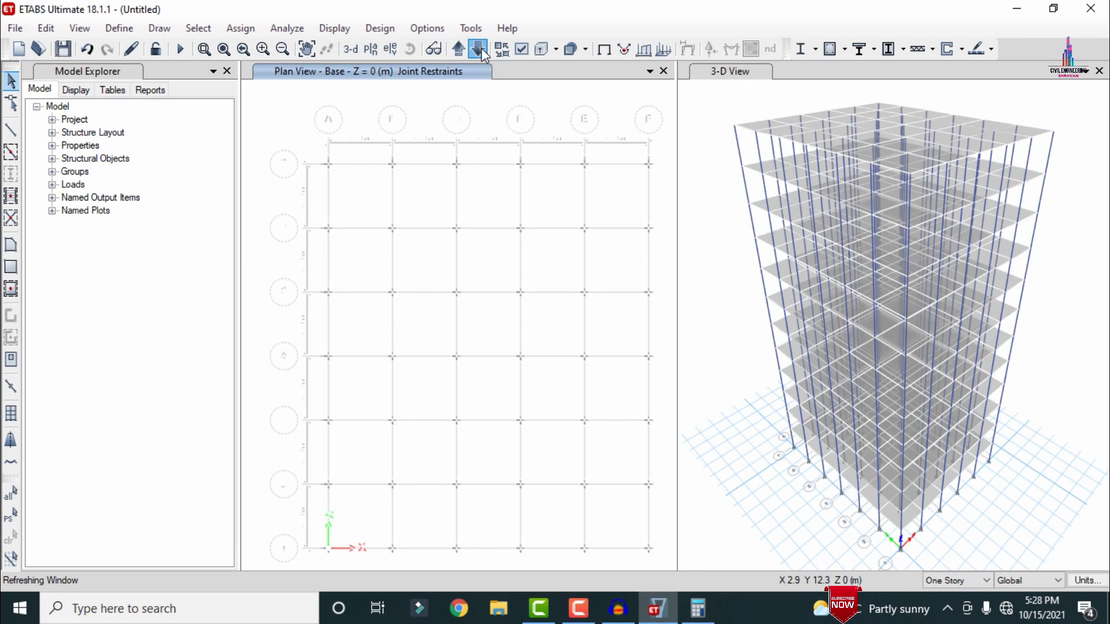
key("ctrl+a")
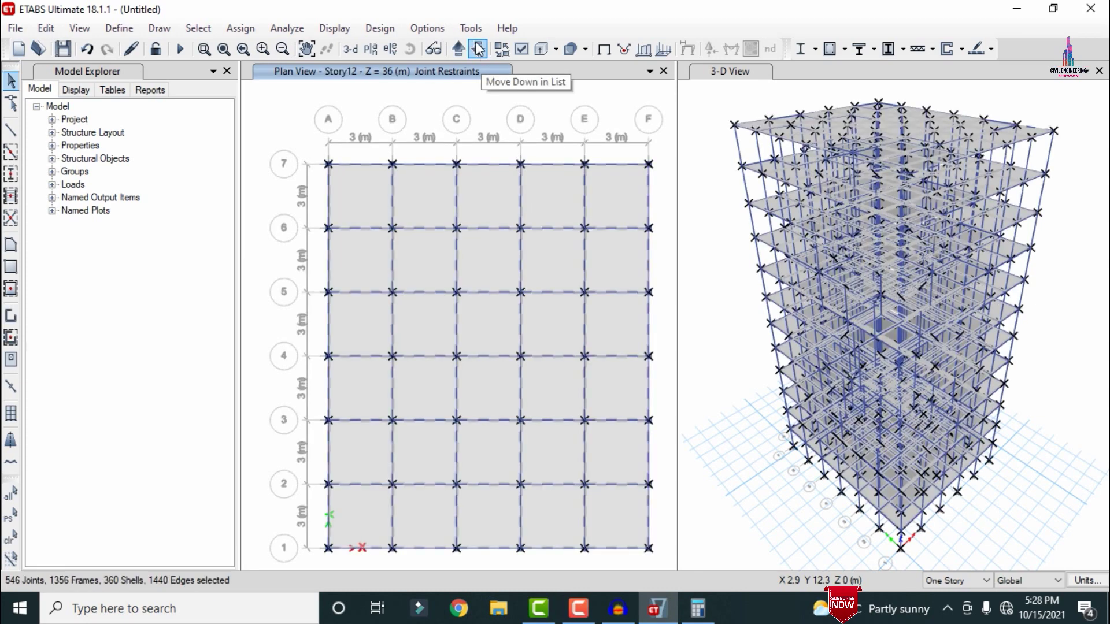
left_click(240, 28)
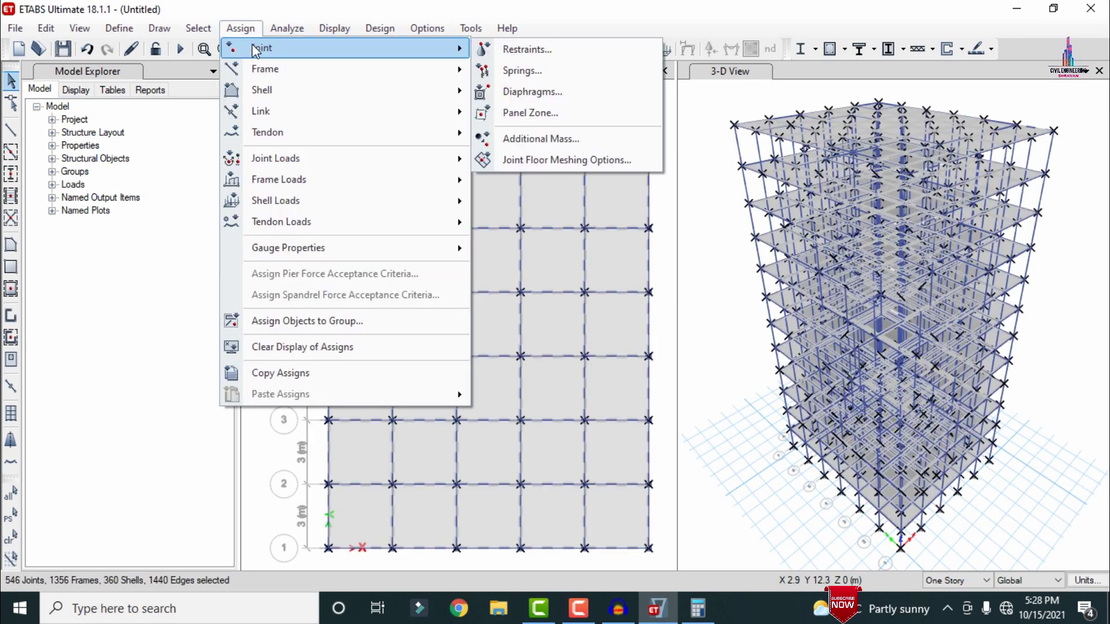
left_click(552, 93)
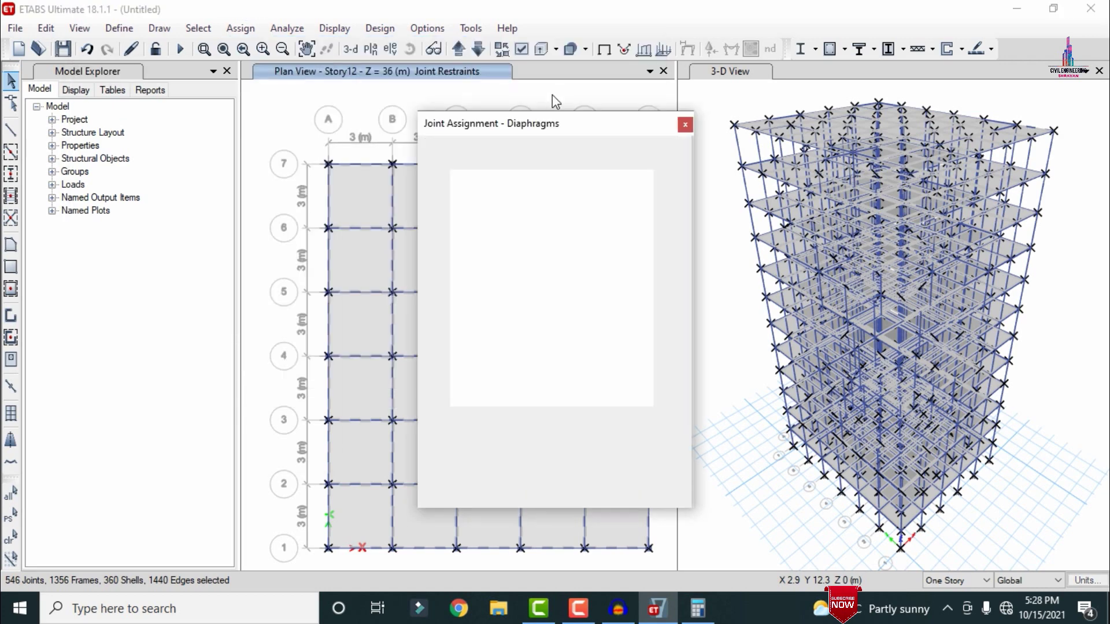
left_click(462, 196)
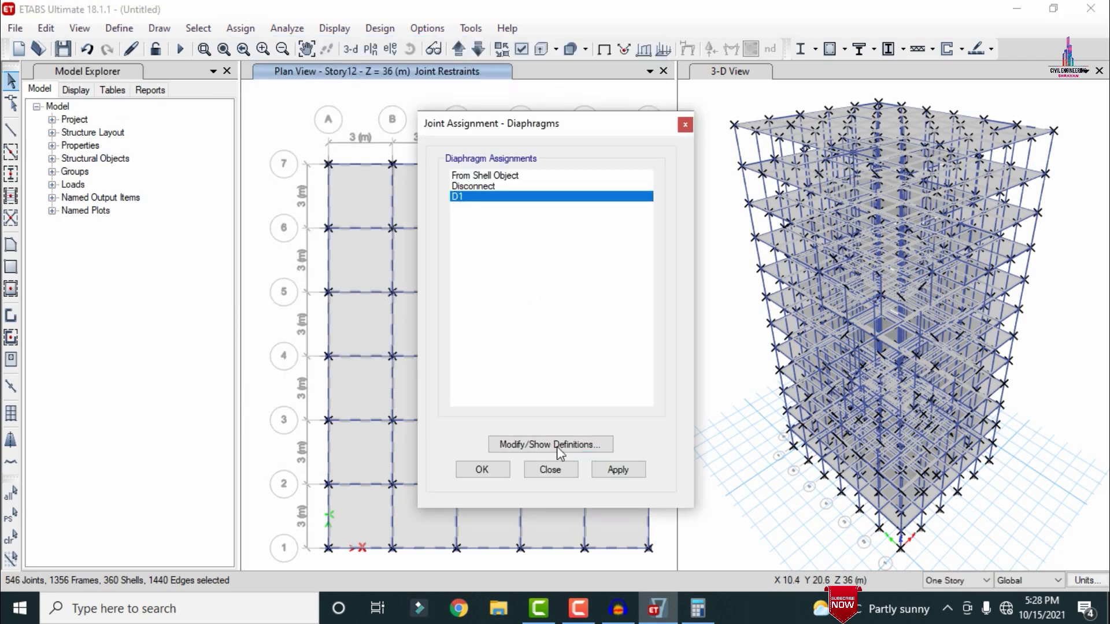
left_click(618, 470)
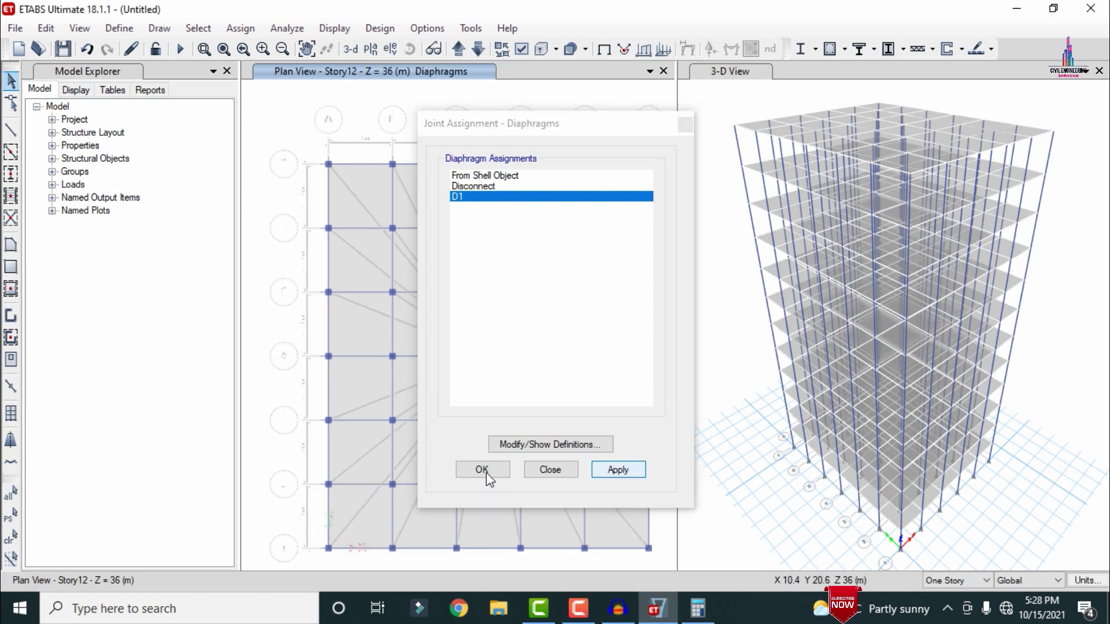
left_click(487, 471)
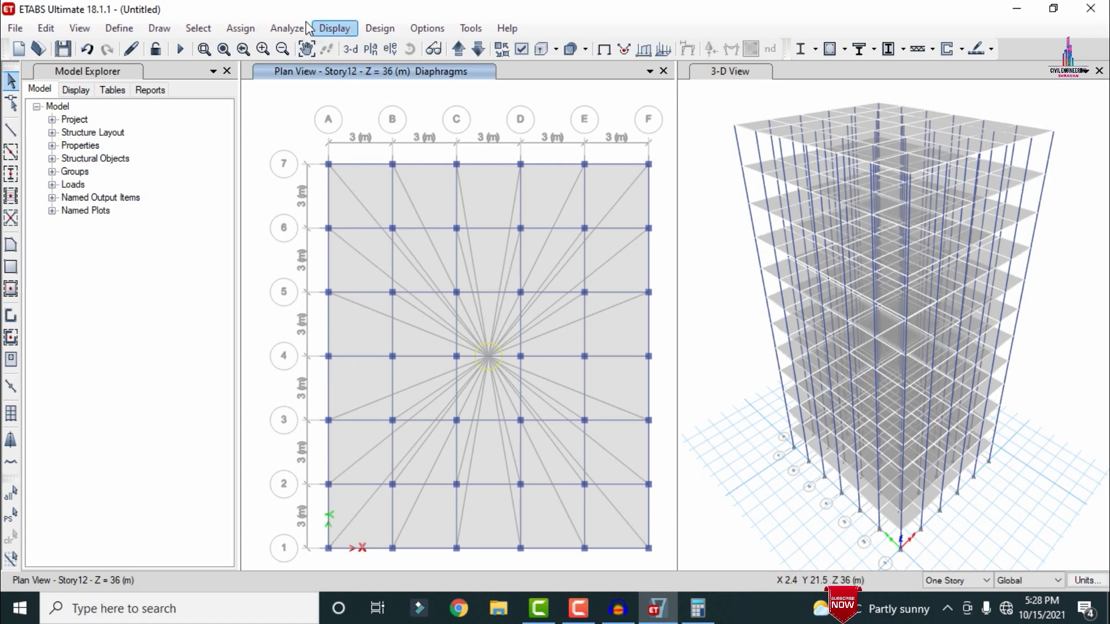
- Run a model check for joints/joints, joints/frames and joints/shells within the 1 mm tolerance
left_click(286, 28)
left_click(324, 47)
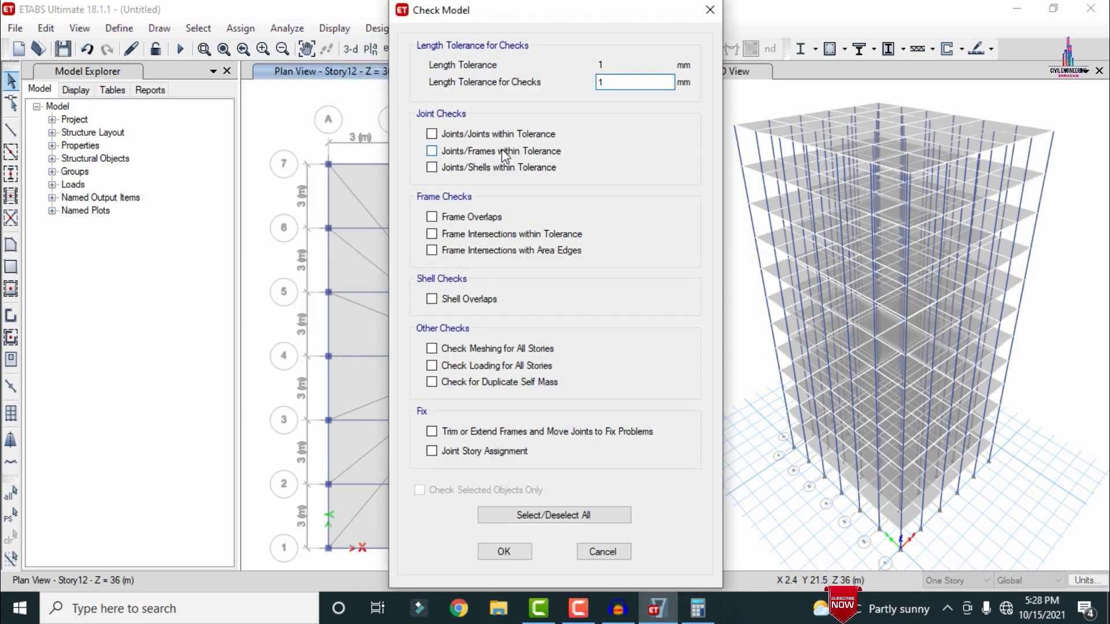
left_click(496, 138)
left_click(493, 152)
left_click(495, 167)
left_click(519, 557)
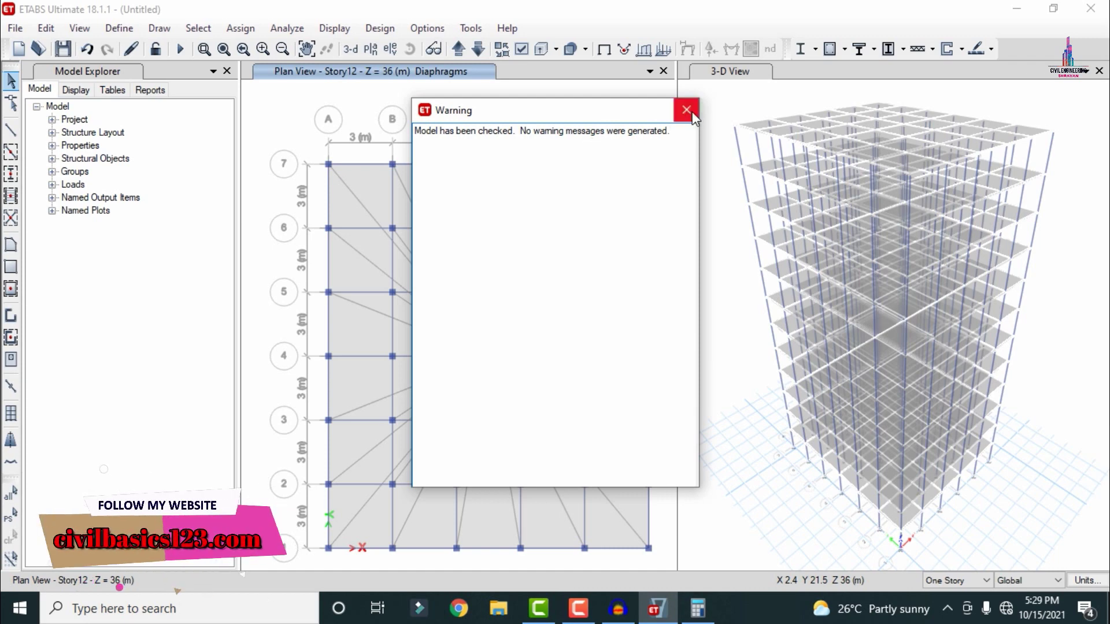
left_click(687, 110)
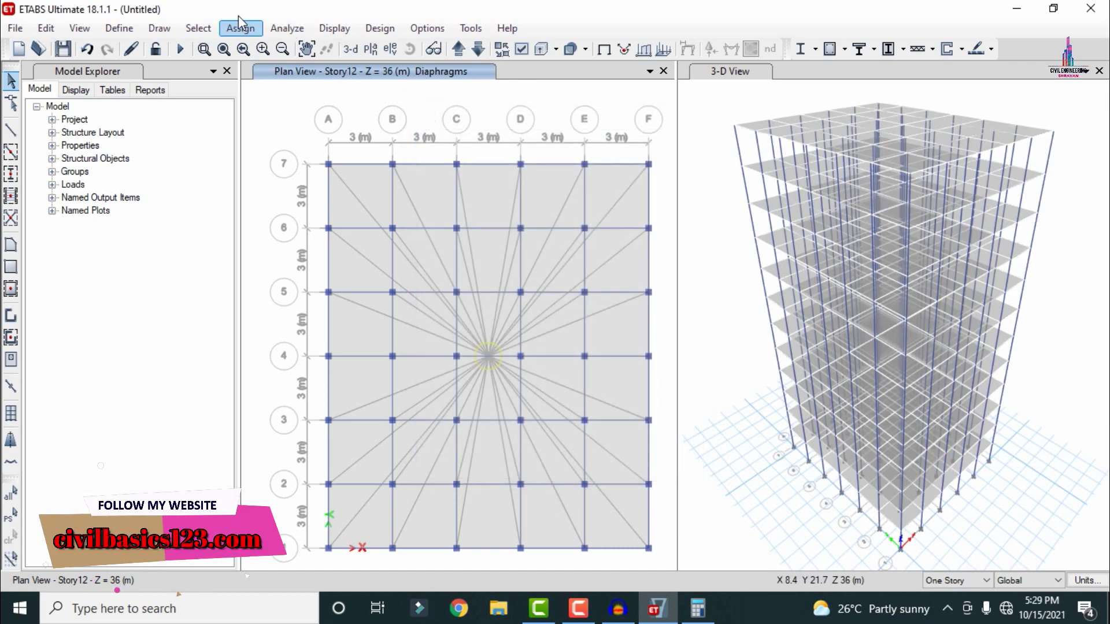
- Review the load cases set to run for the analysis and accept the settings
left_click(291, 30)
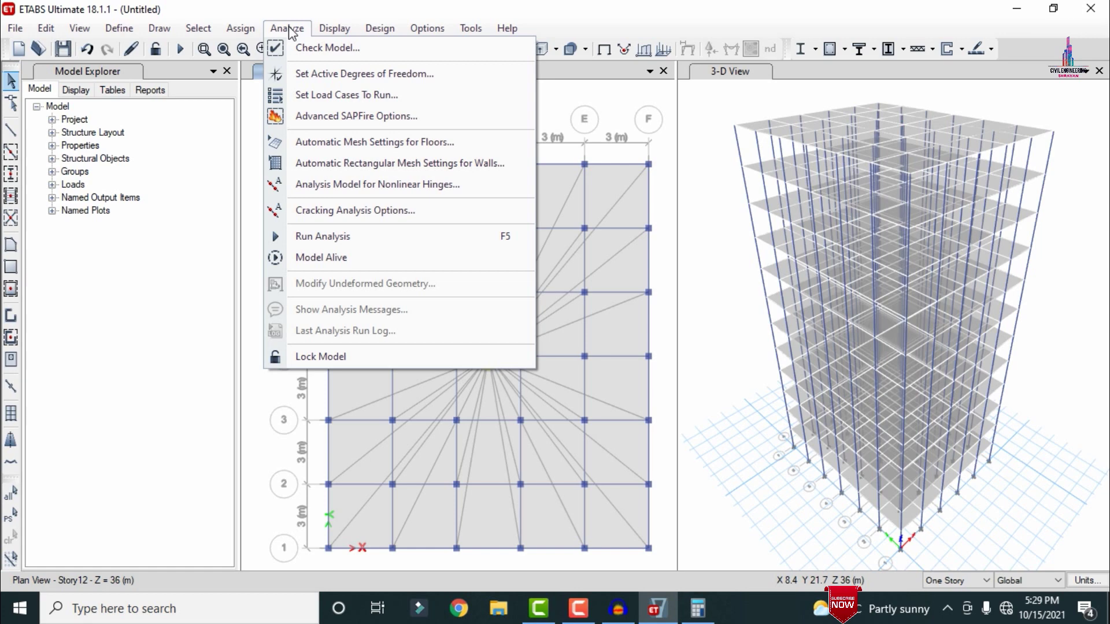
left_click(336, 92)
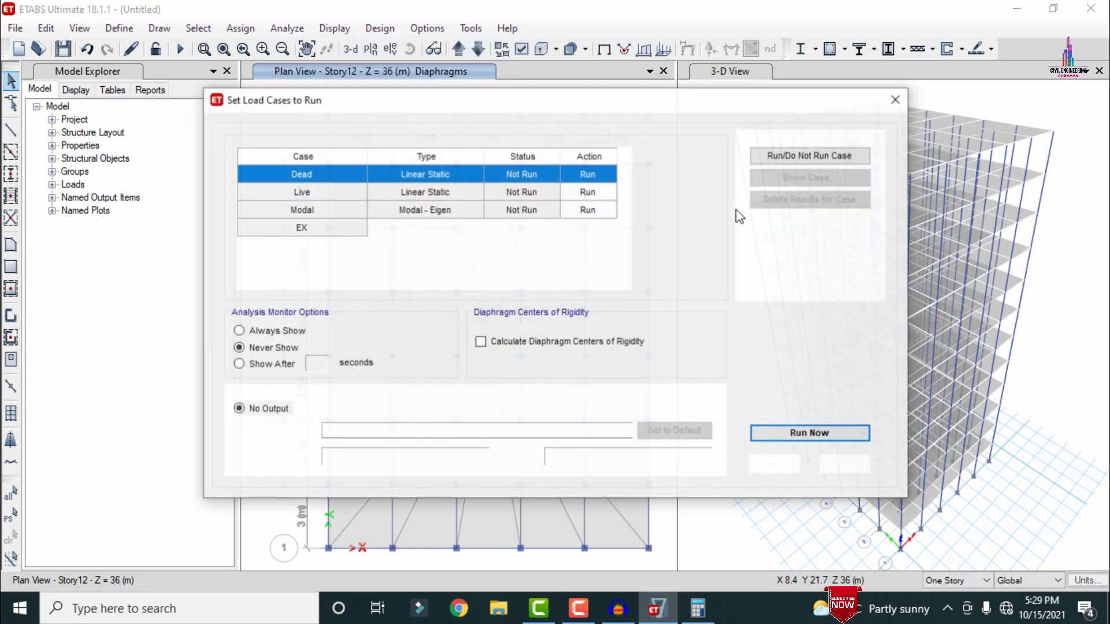
scroll(619, 182, "down", 1)
scroll(629, 188, "up", 1)
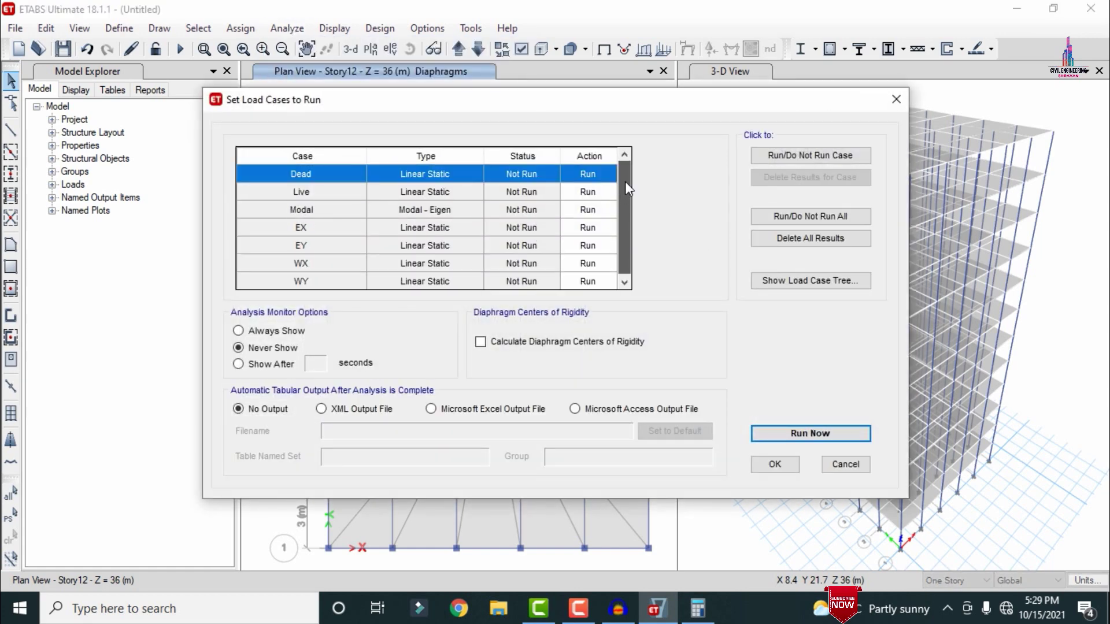
left_click(771, 466)
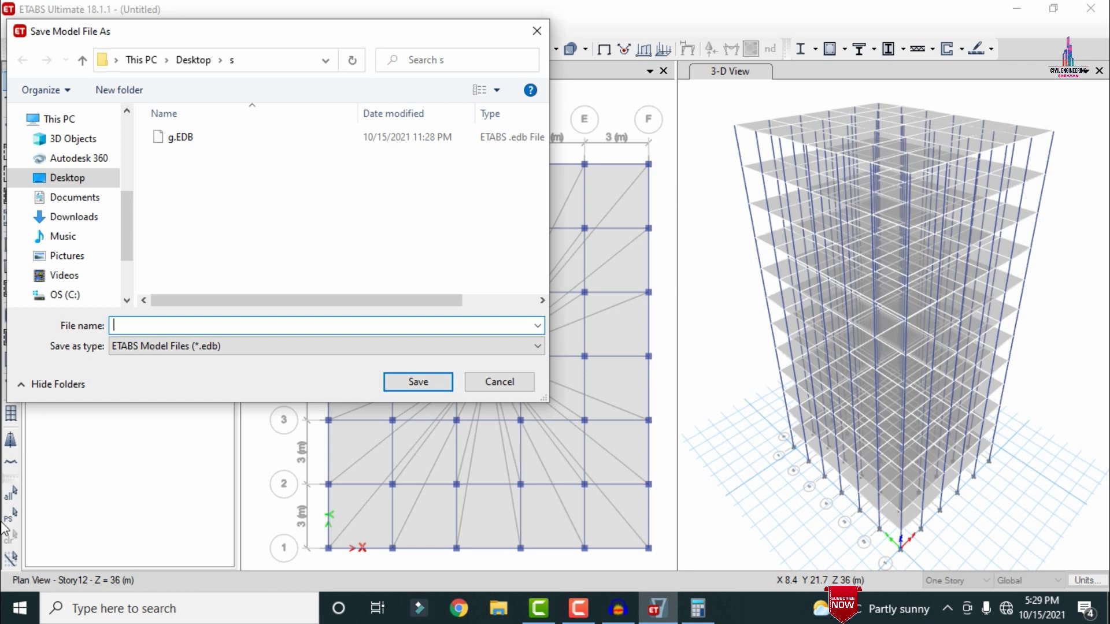
- Create a folder named 12 on the Desktop and save the model in it as 12
left_click(60, 180)
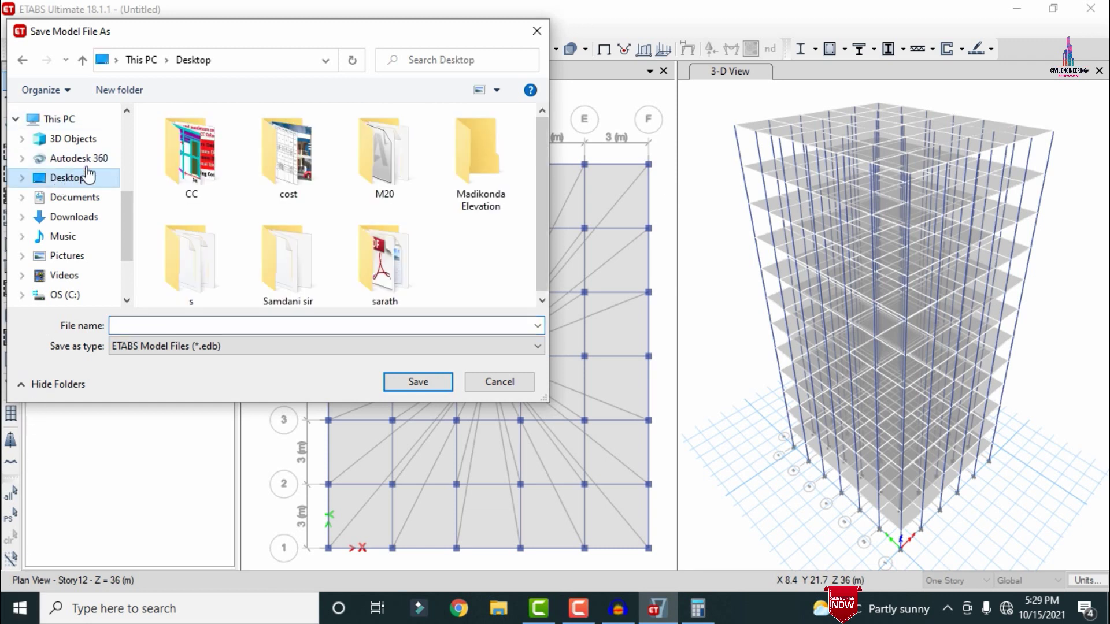
left_click(118, 93)
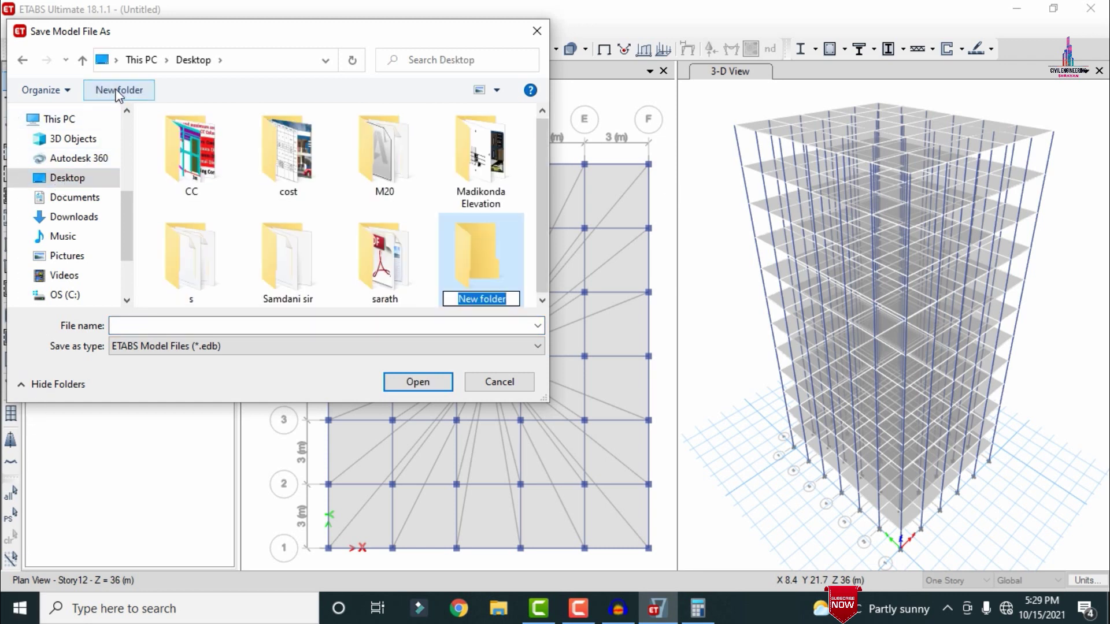
type("12")
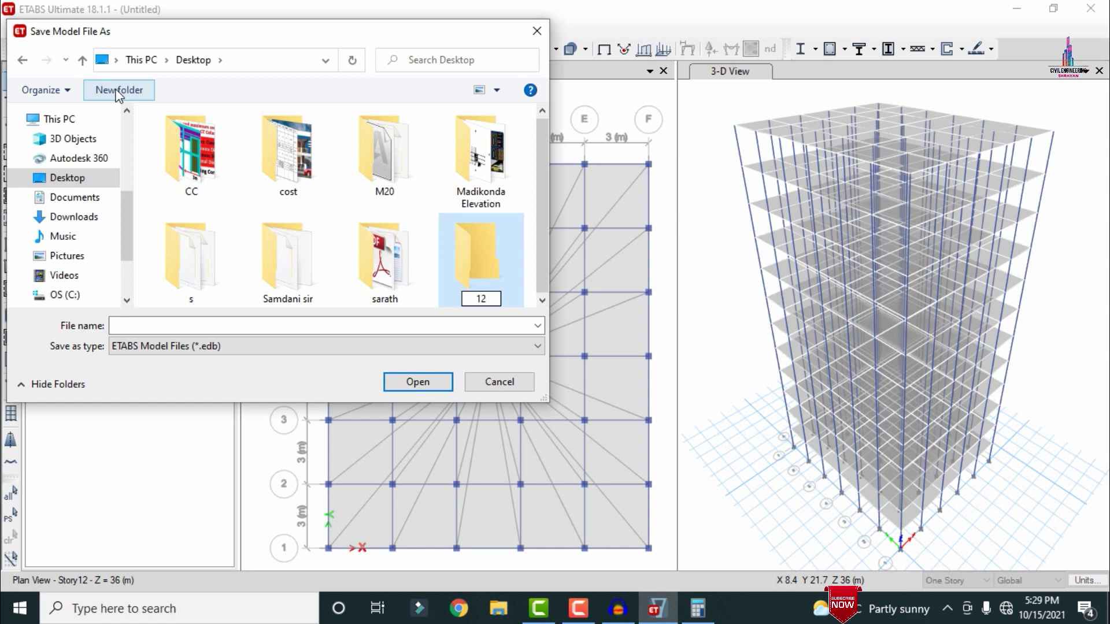
key("Return")
key("Return")
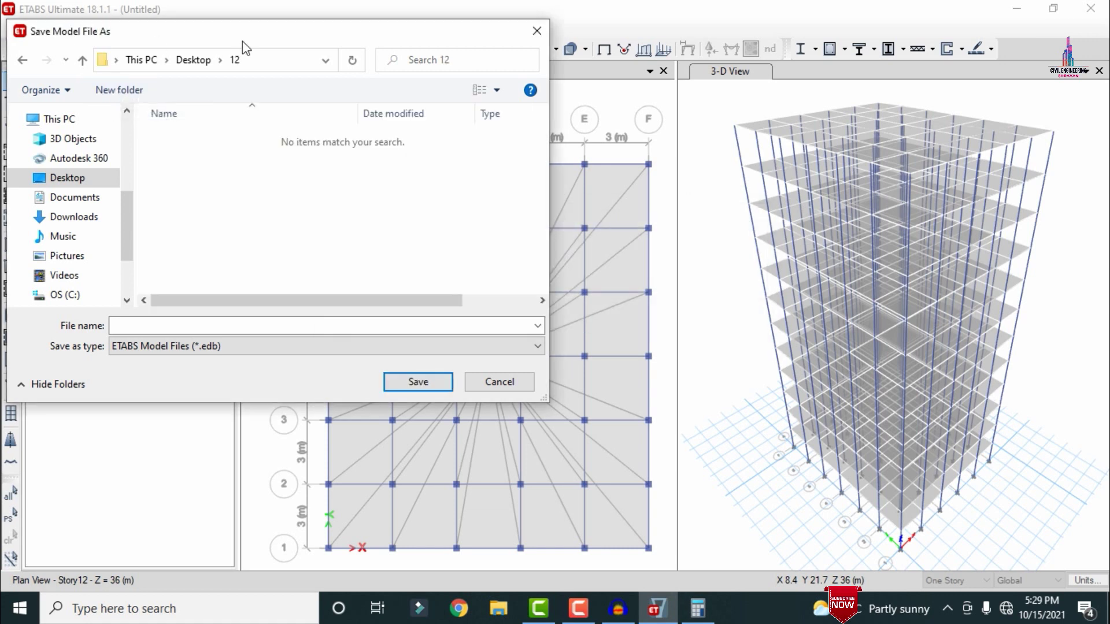
left_click(150, 321)
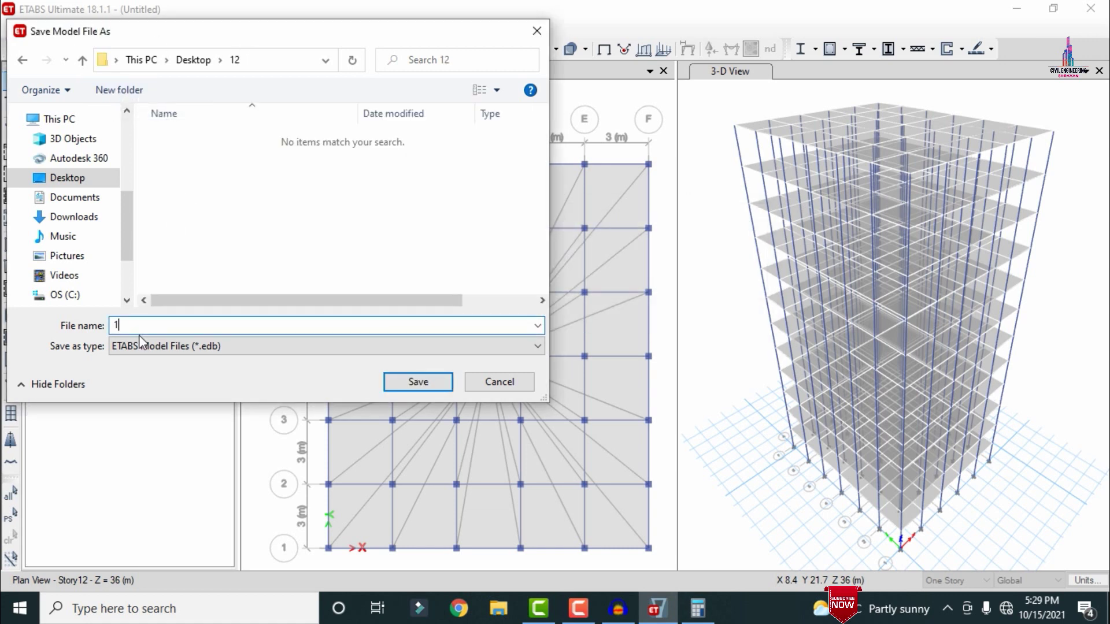
key("Return")
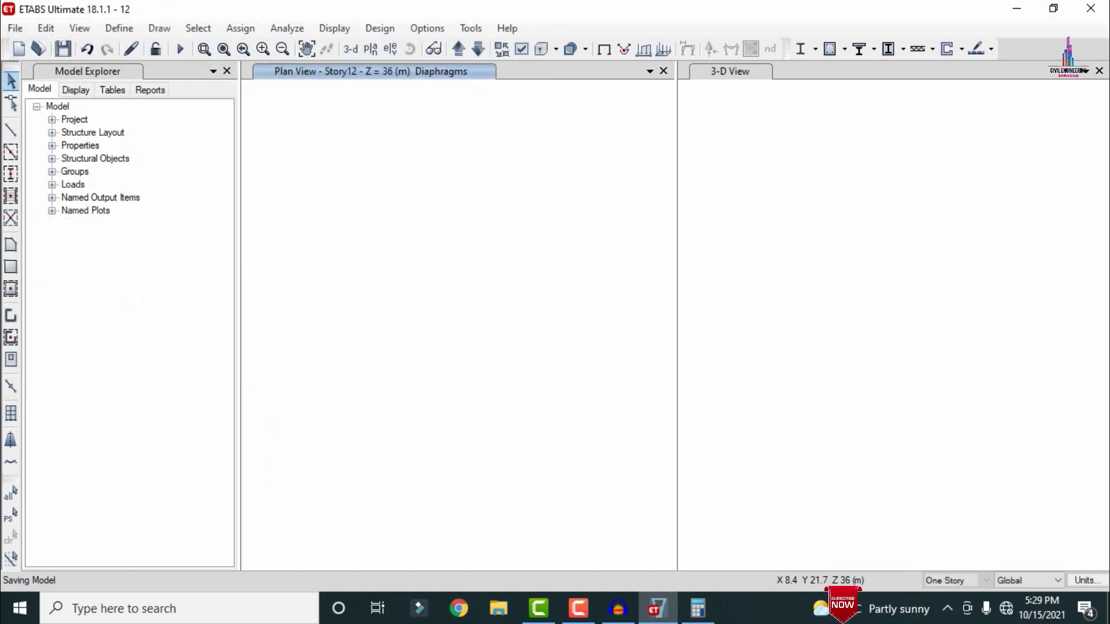
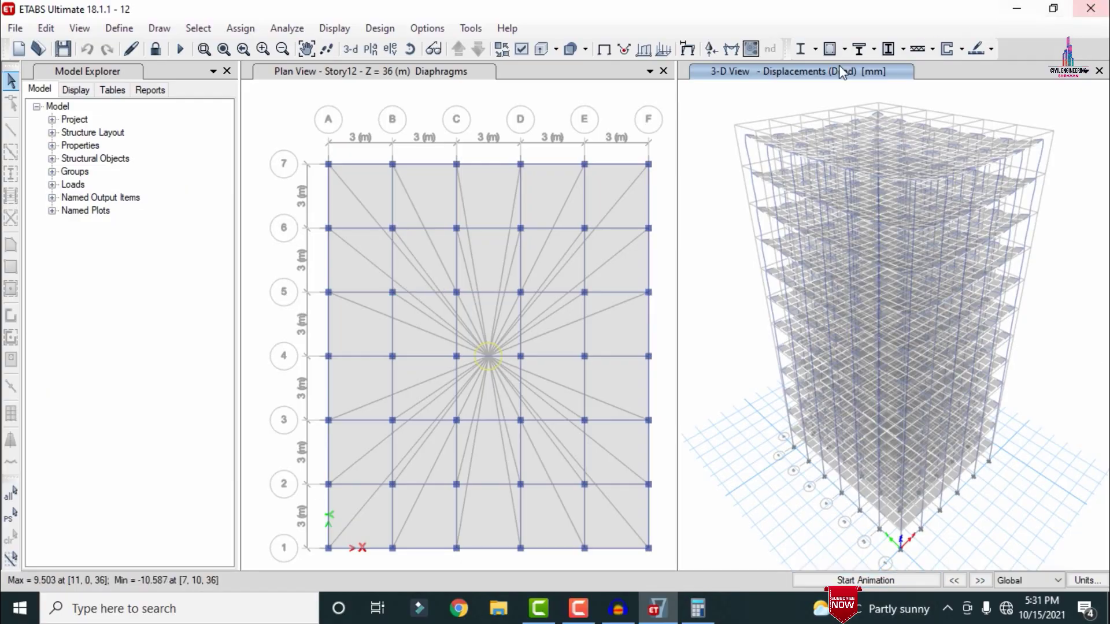
- Display the deformed shape of the building for load case EX with automatic scaling
left_click(338, 26)
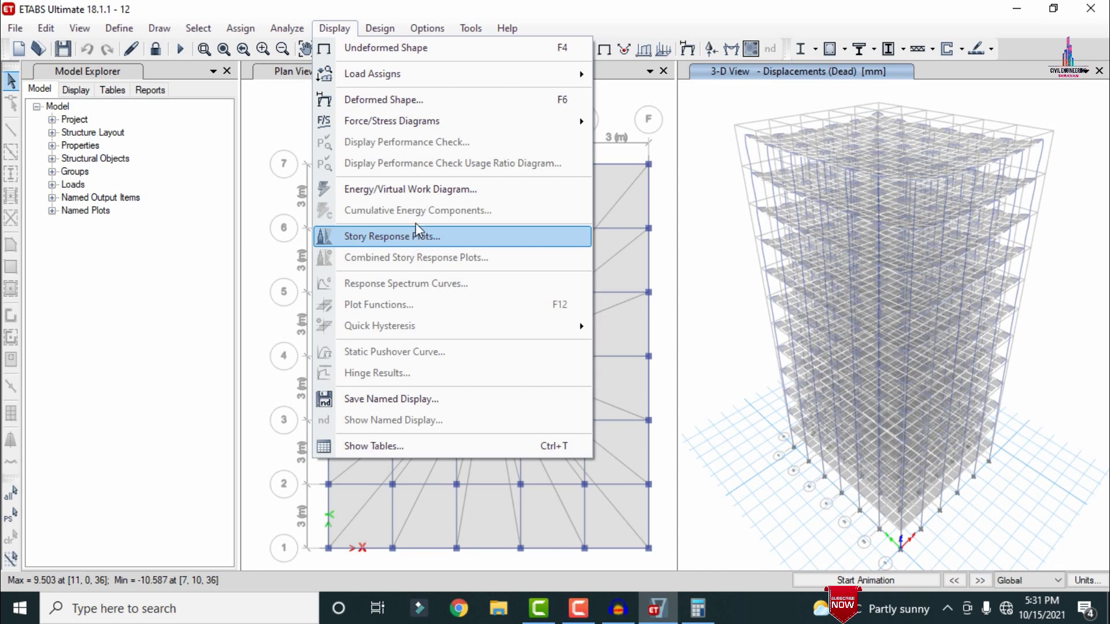
left_click(404, 101)
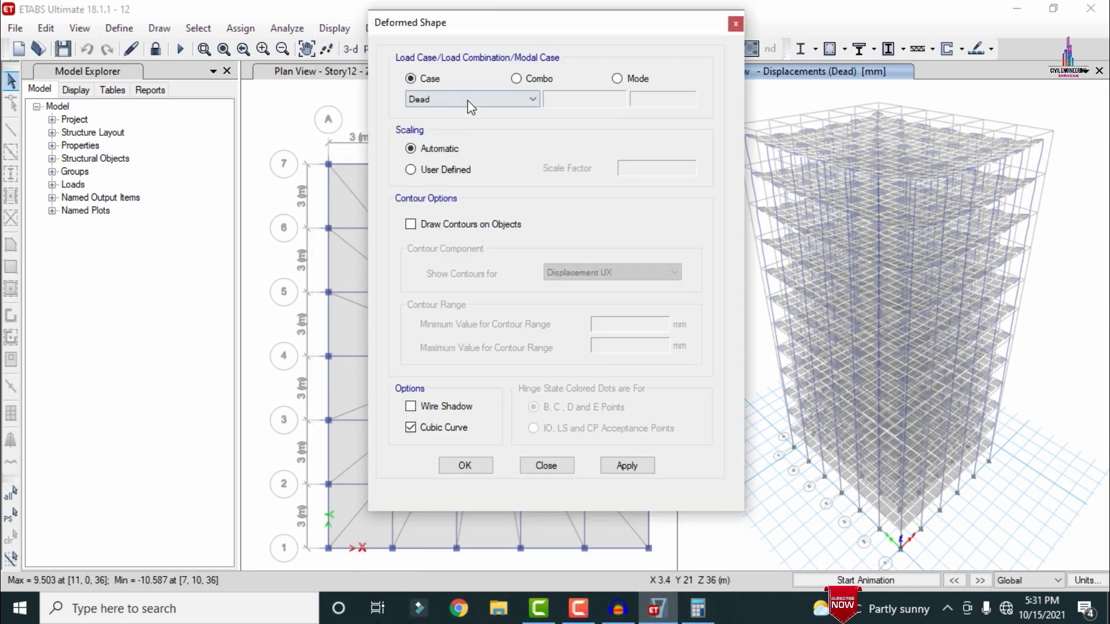
left_click(468, 102)
left_click(443, 136)
left_click(638, 470)
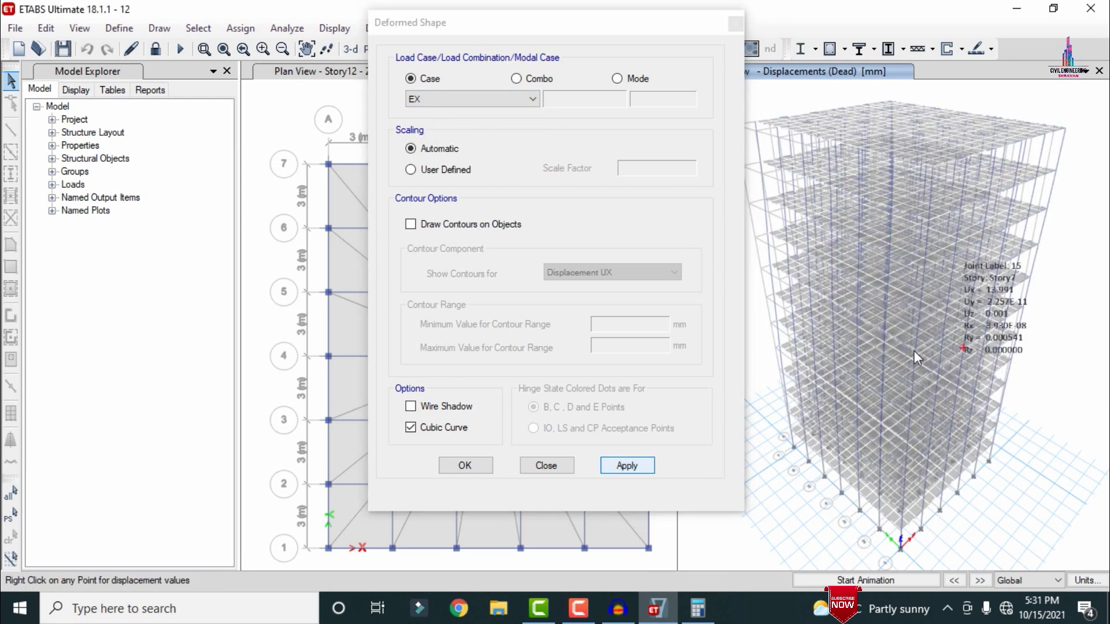
left_click(465, 465)
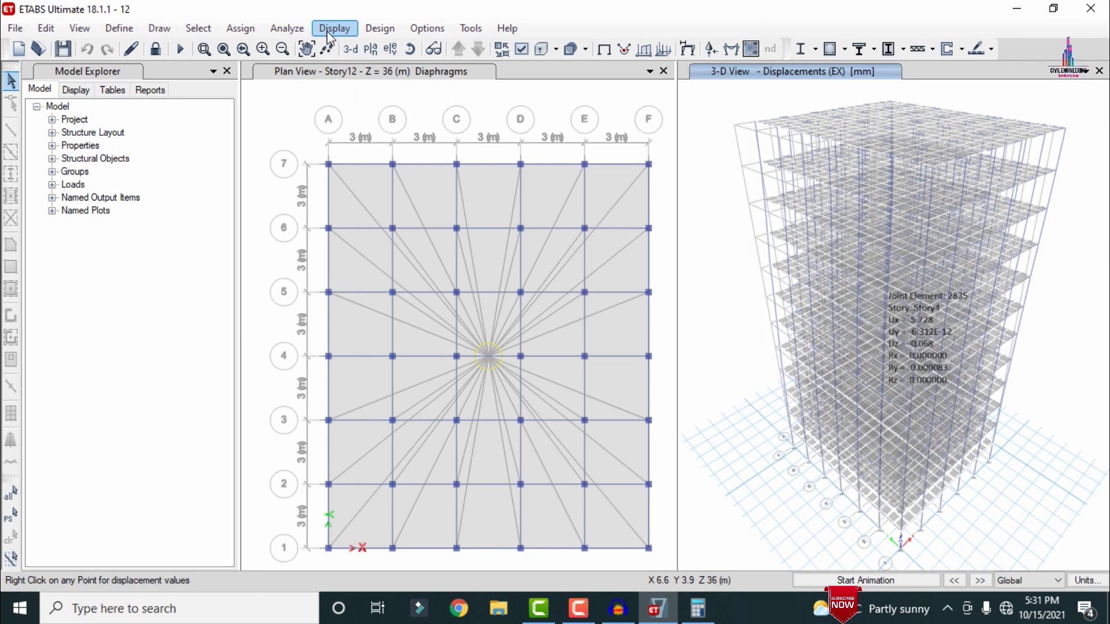
- Display the Shear 2-2 force diagram of the frames for the Dead load case
left_click(332, 29)
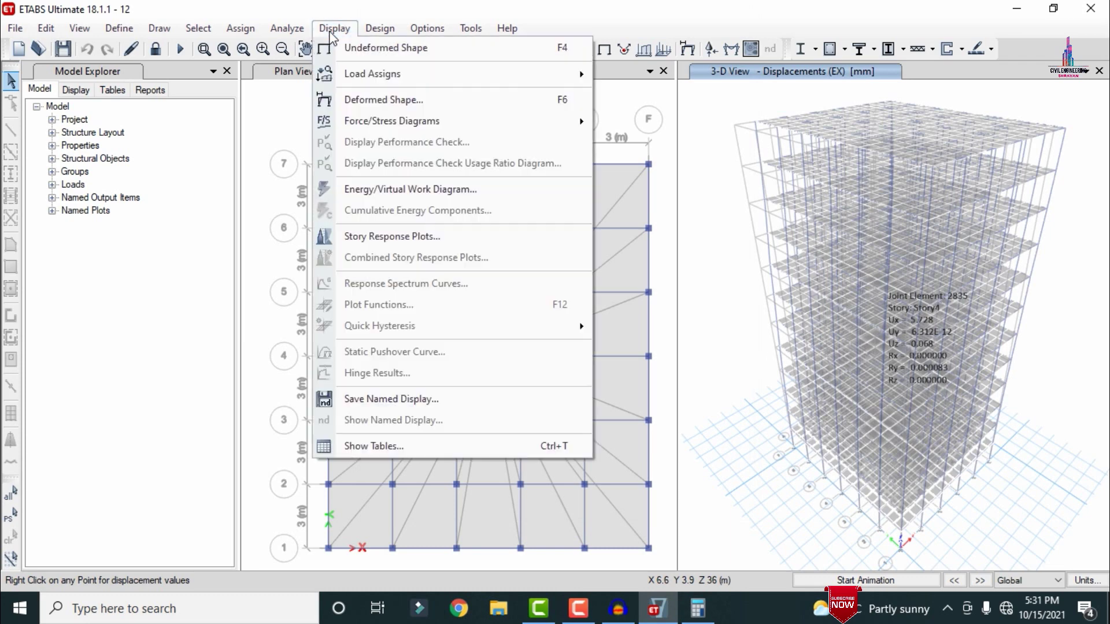
mouse_move(393, 118)
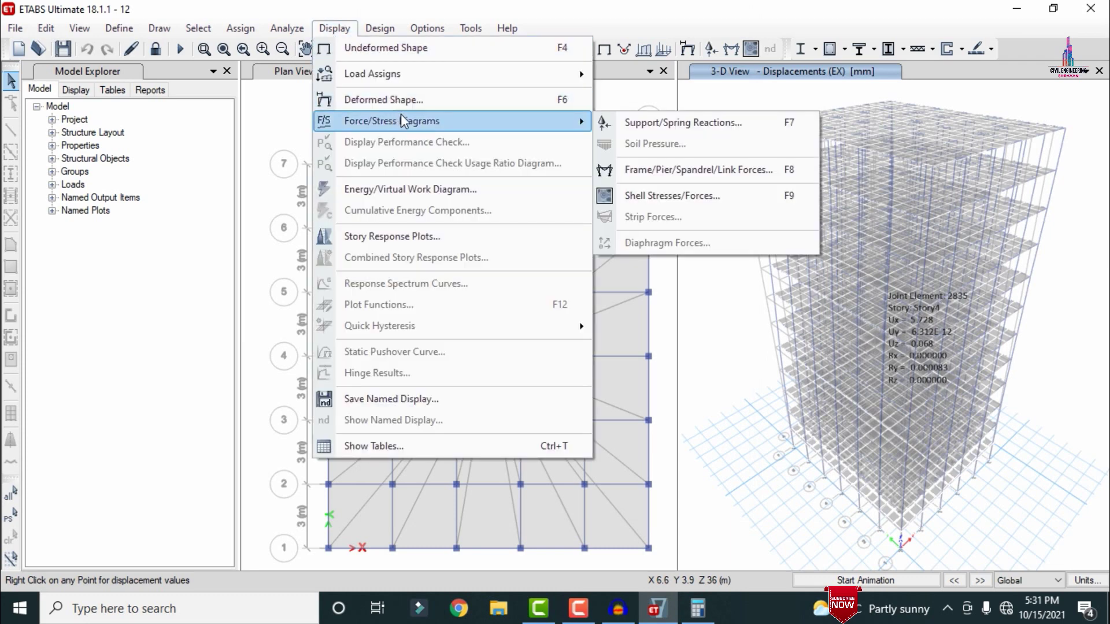
left_click(650, 173)
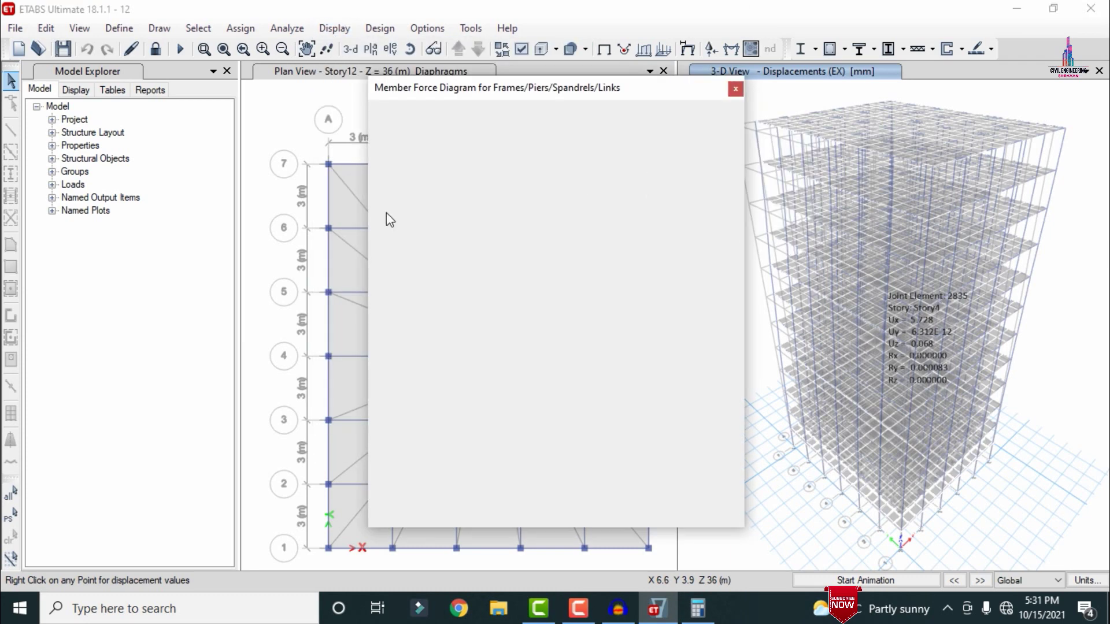
left_click(441, 240)
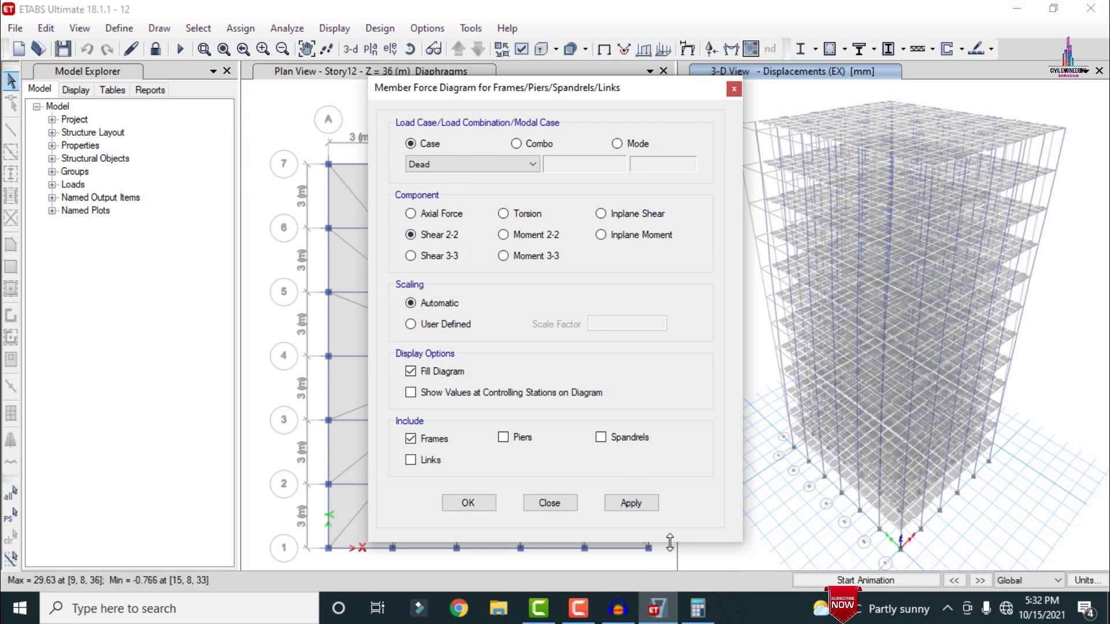
left_click(633, 504)
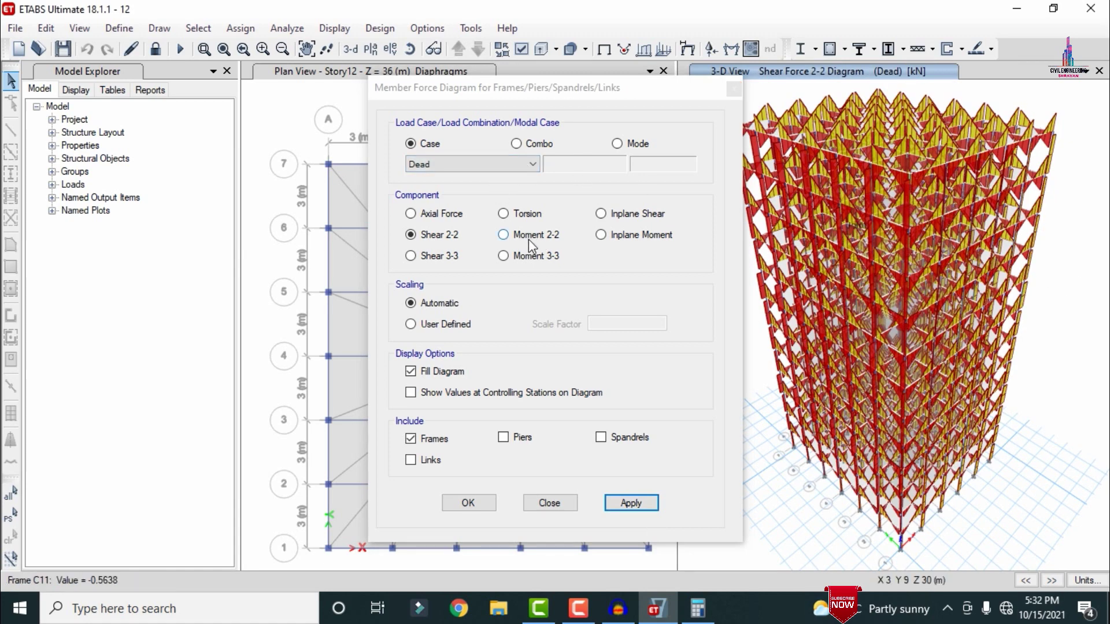
- Switch the frame force diagram to Moment 3-3 for the Dead load case
left_click(520, 257)
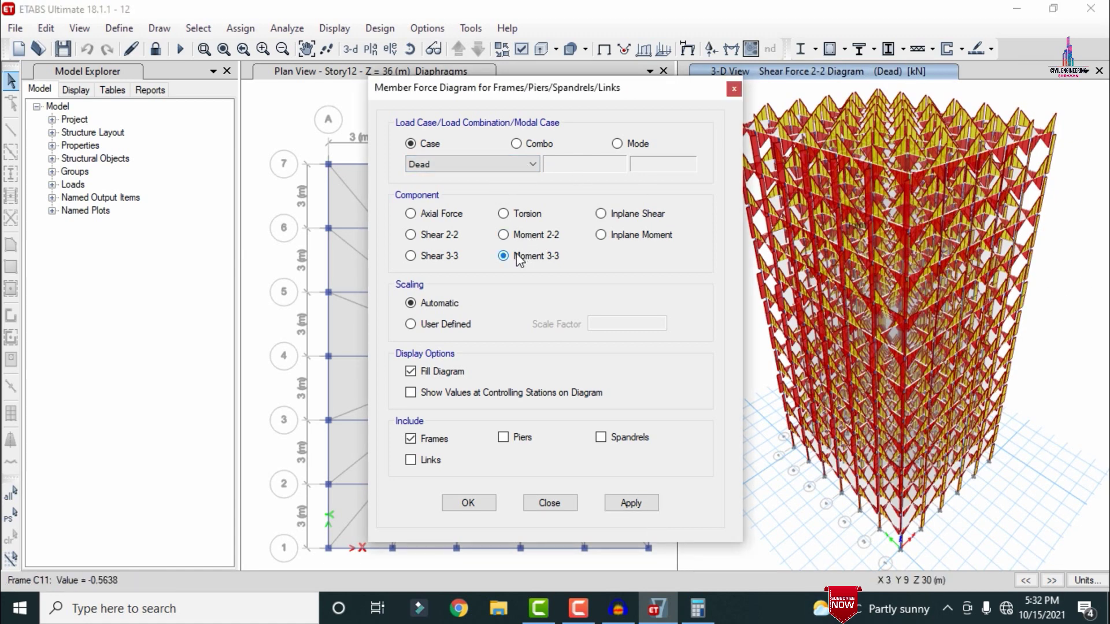
left_click(616, 502)
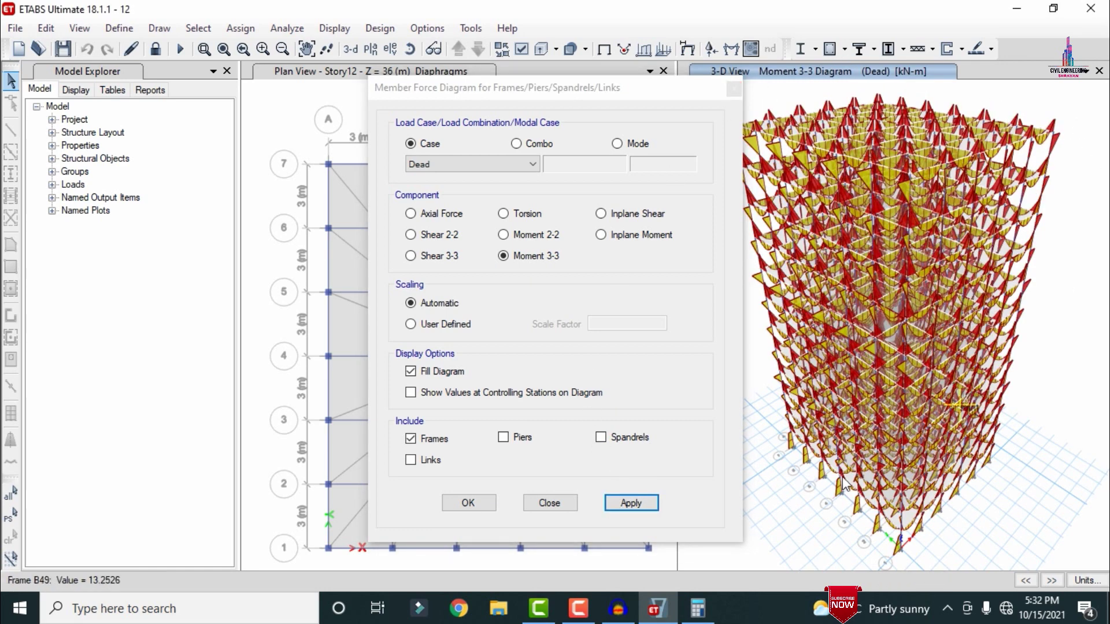
left_click(483, 506)
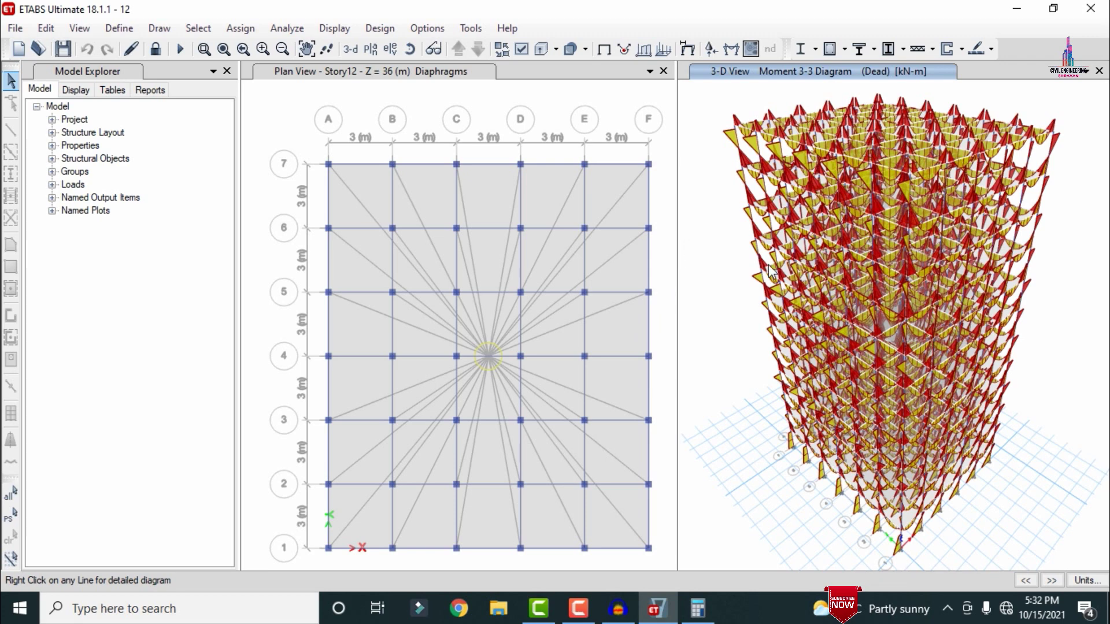
- Unlock the model, deleting its analysis results, and add auto-width design strips to Story1 along grid system G1 in direction X on layer A
left_click(155, 48)
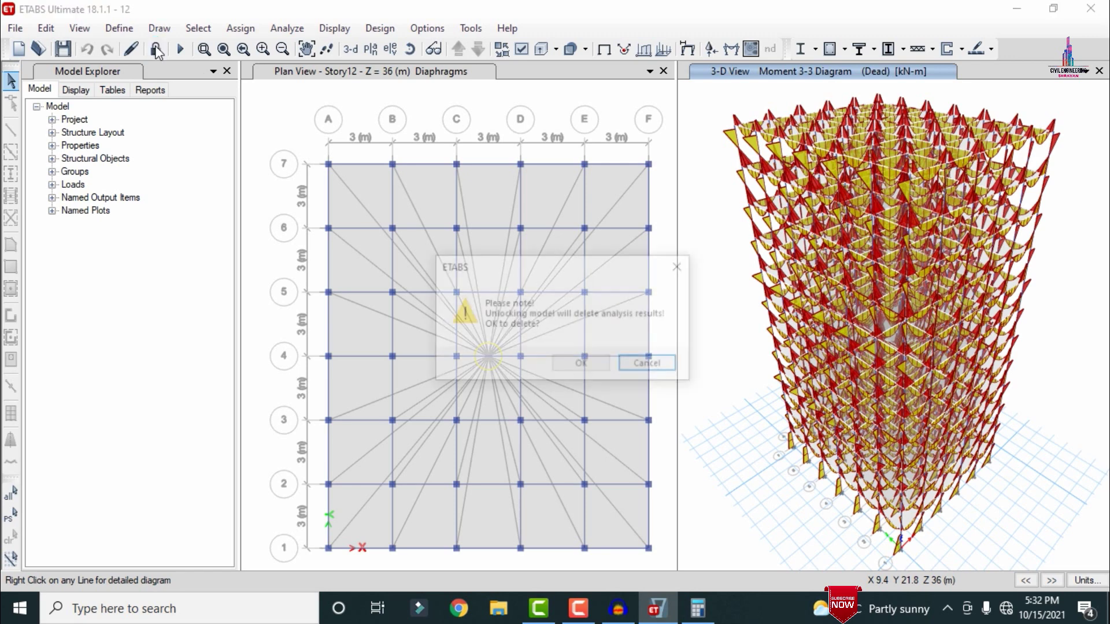
left_click(581, 365)
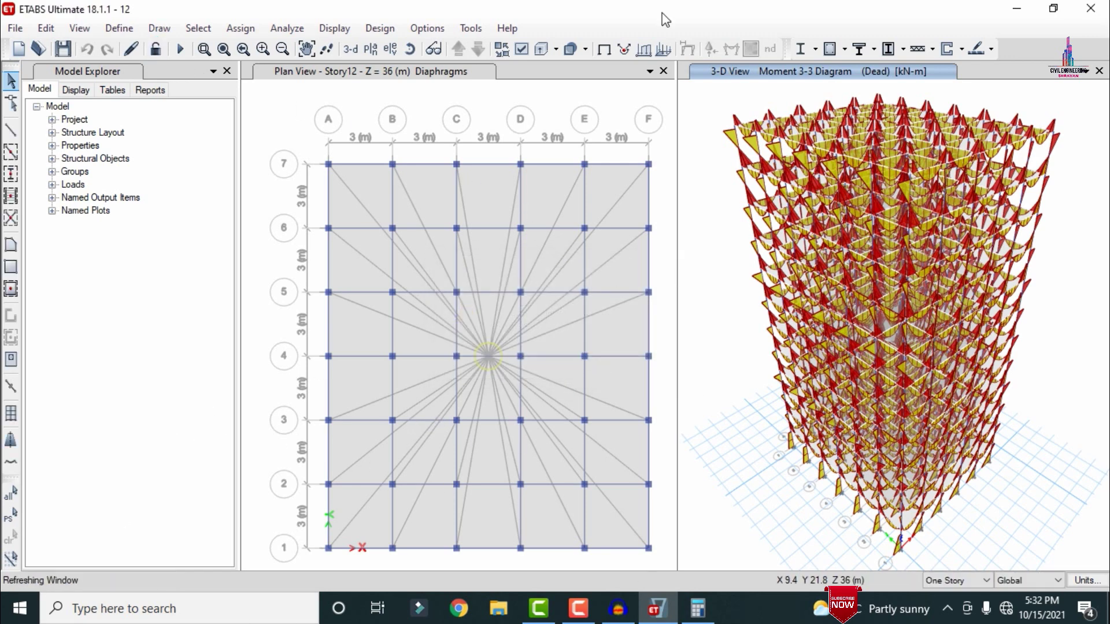
left_click(47, 29)
mouse_move(143, 528)
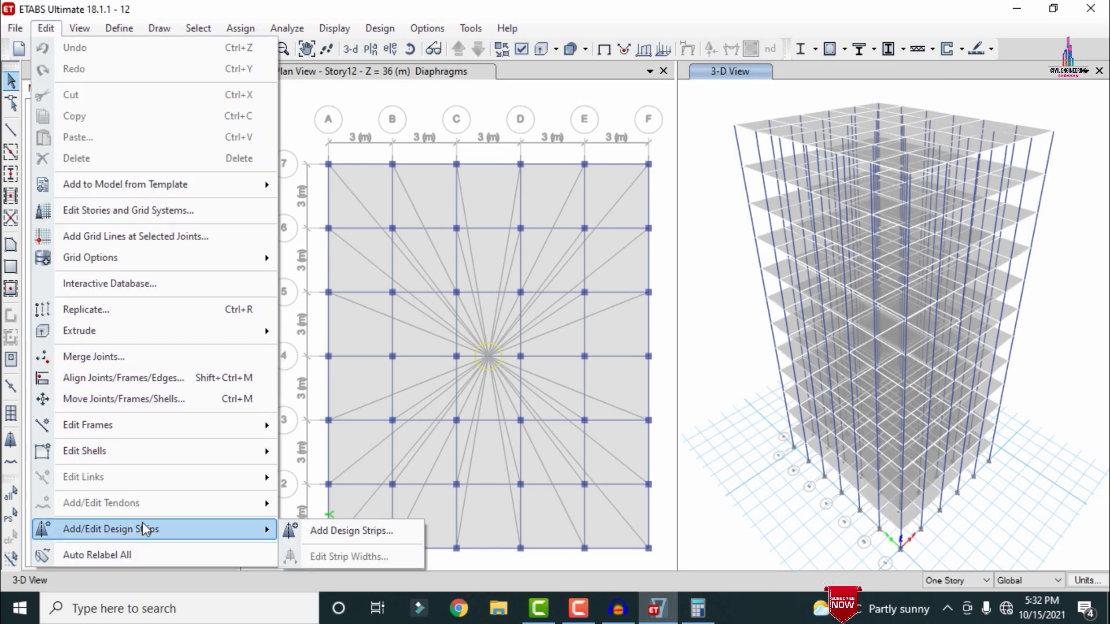
left_click(347, 531)
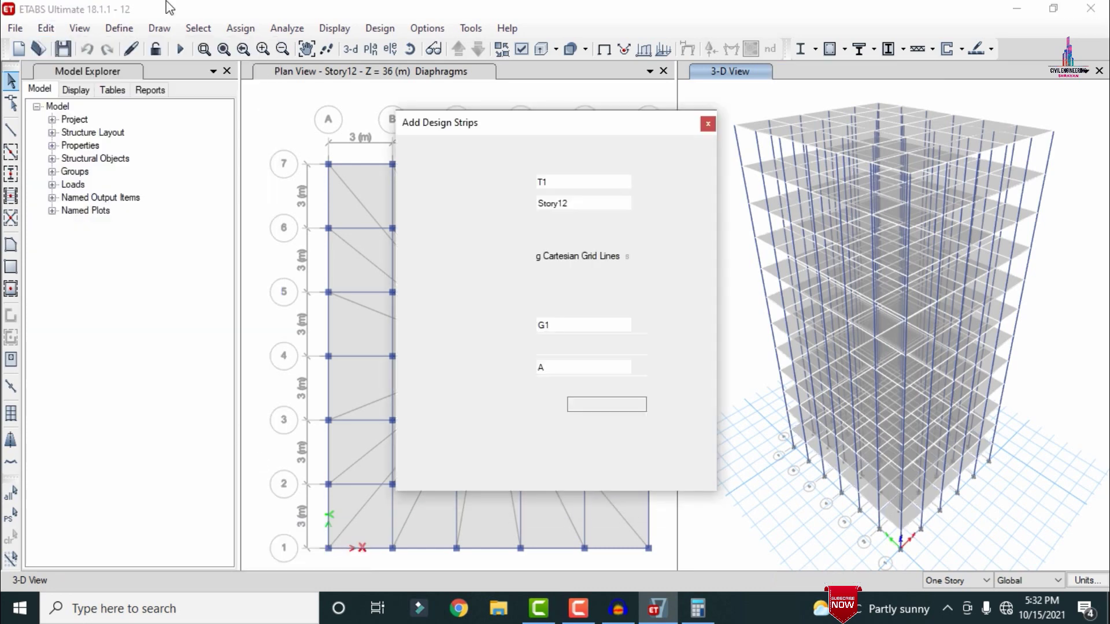
left_click(583, 203)
left_click(591, 334)
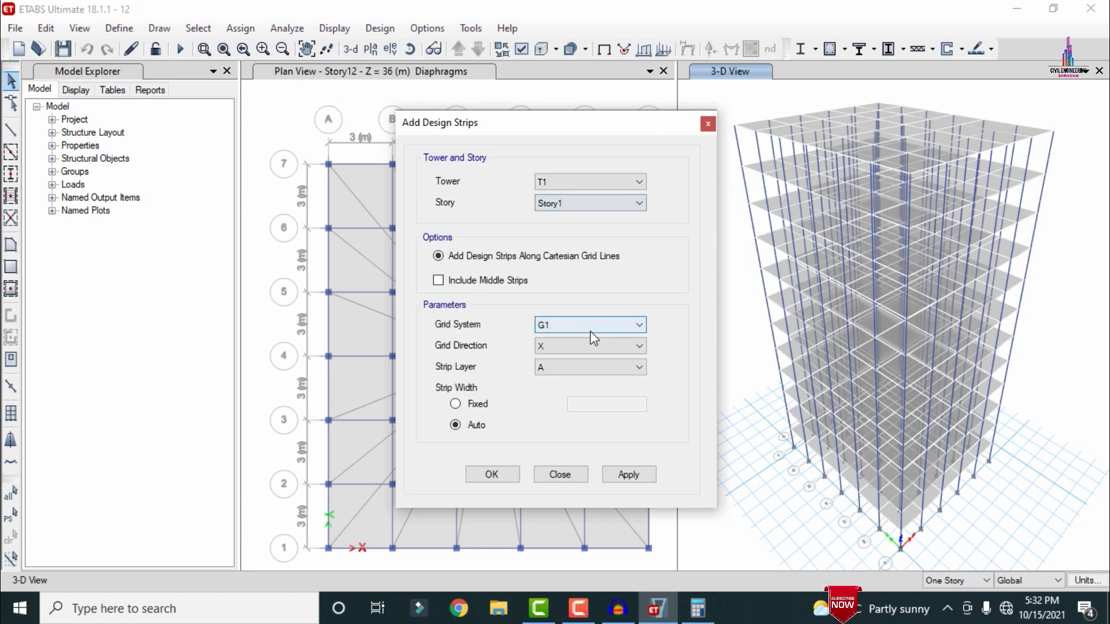
left_click(569, 205)
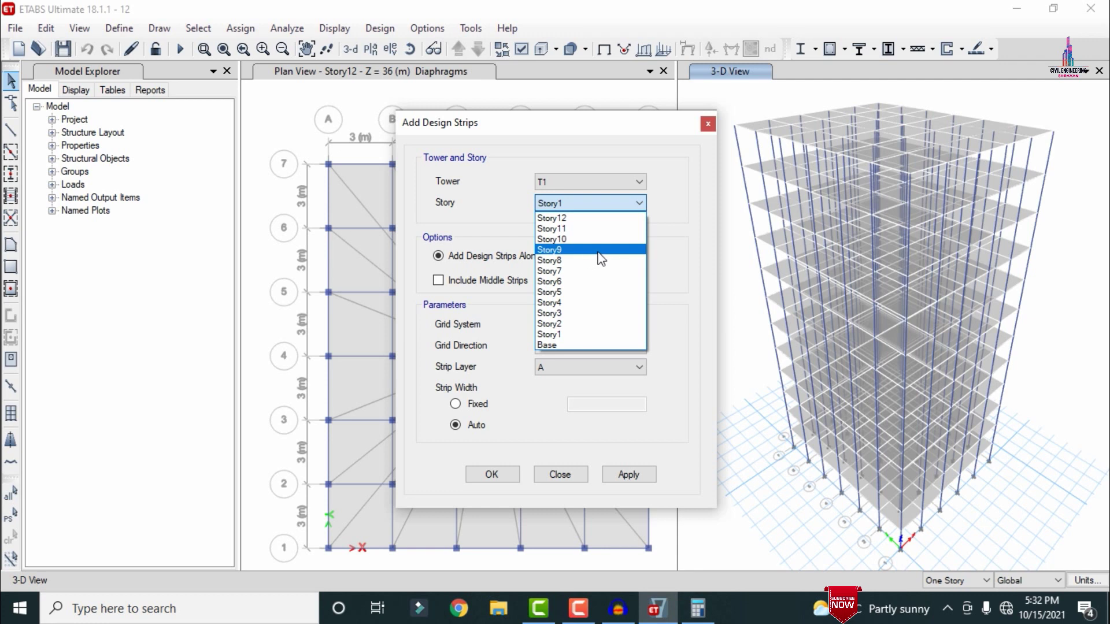
left_click(589, 336)
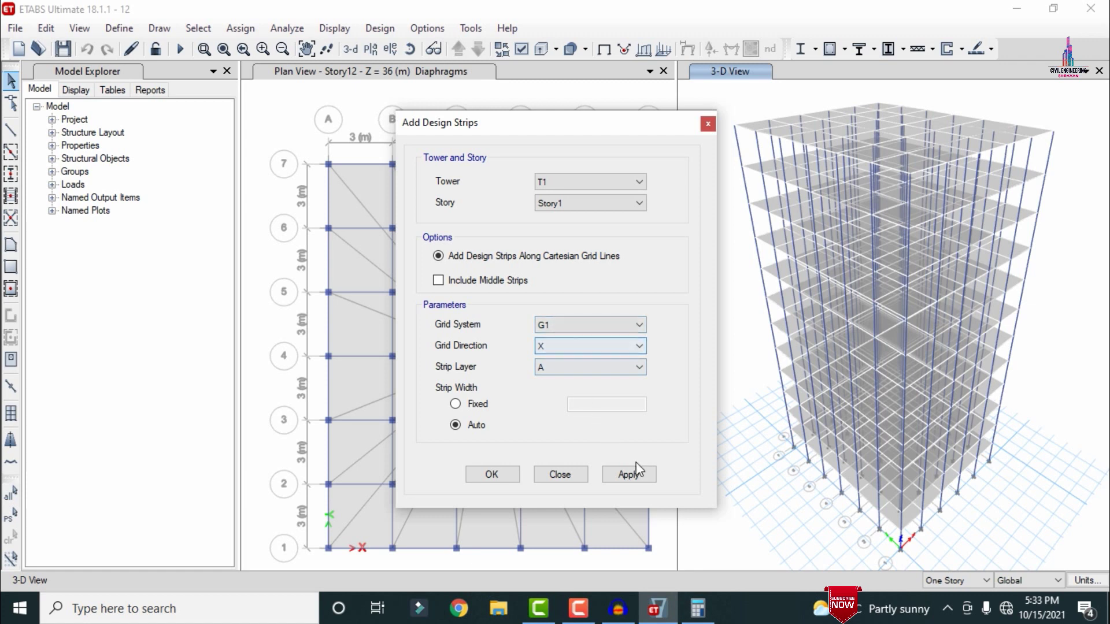
left_click(625, 463)
- Add auto-width design strips to Story1 along the G1 grid lines in direction Y on strip layer B
left_click(585, 347)
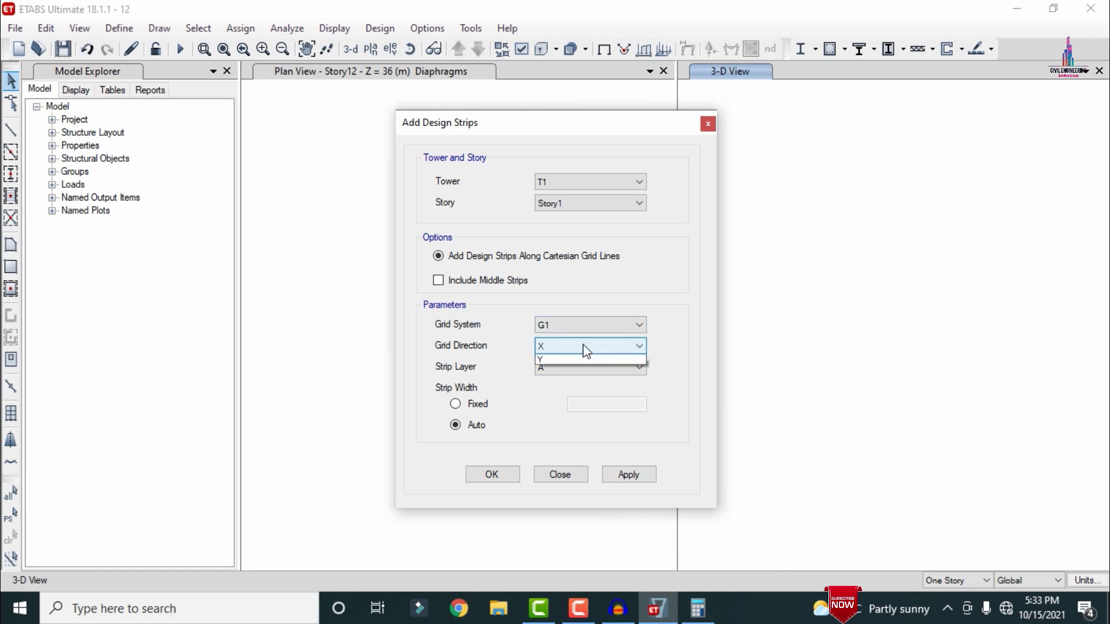
left_click(582, 373)
left_click(578, 367)
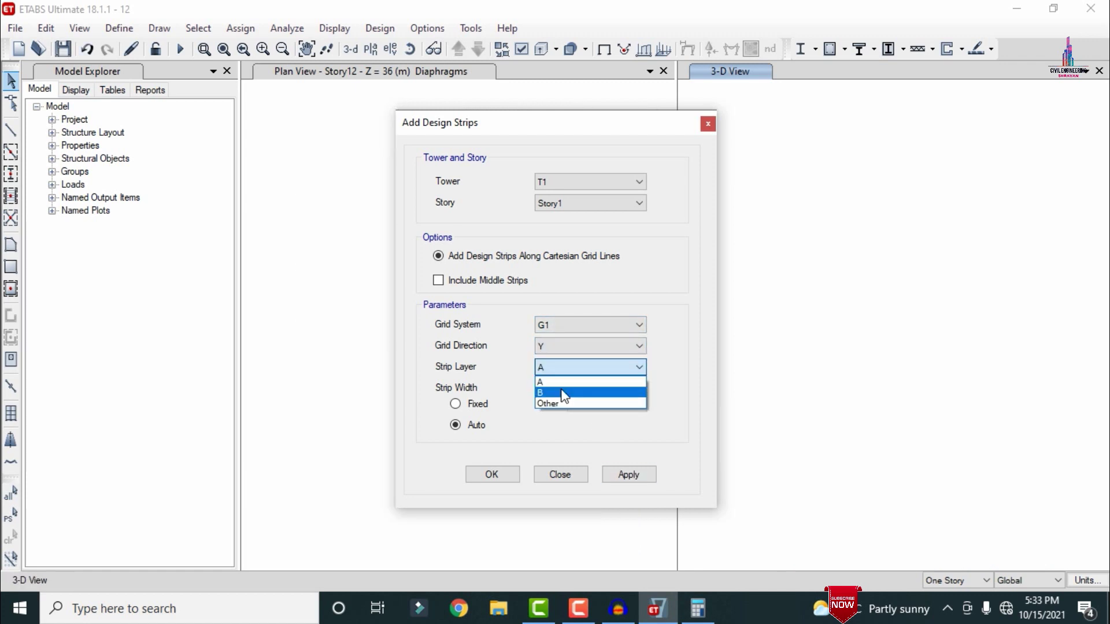
left_click(564, 389)
left_click(628, 475)
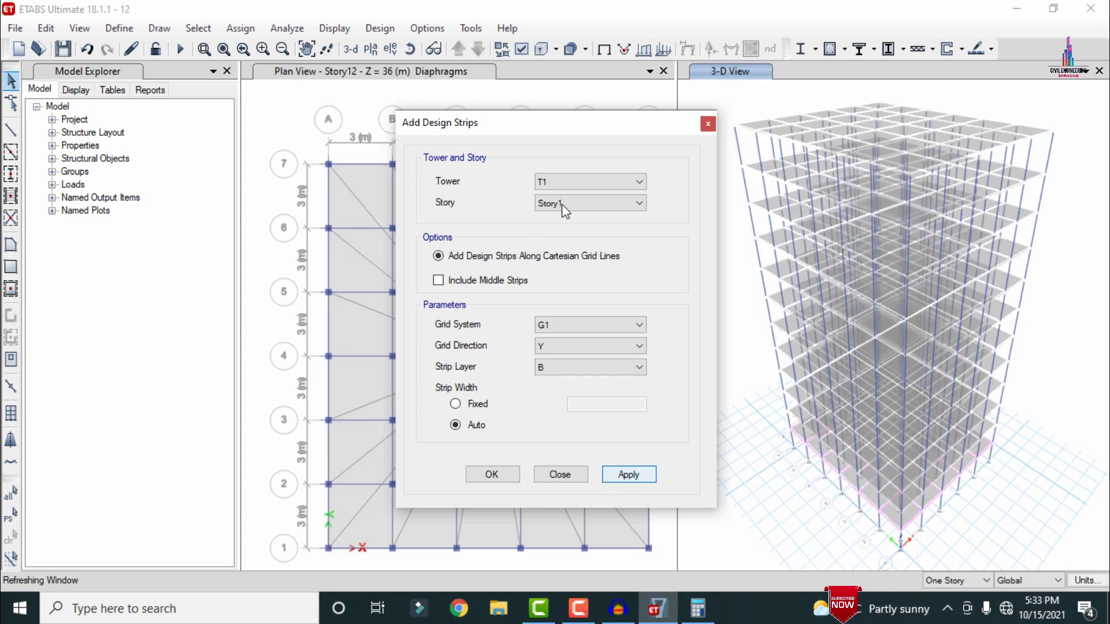
- Add auto-width design strips to Story5 along the G1 grid lines in direction X on strip layer A
left_click(615, 203)
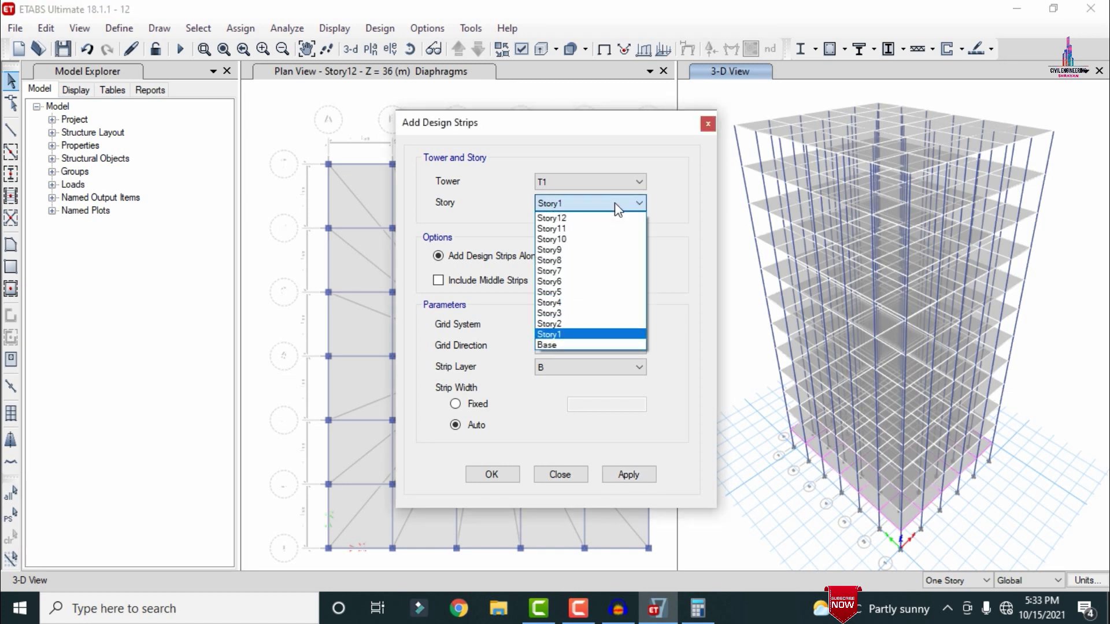
left_click(579, 282)
left_click(553, 345)
left_click(553, 360)
left_click(554, 370)
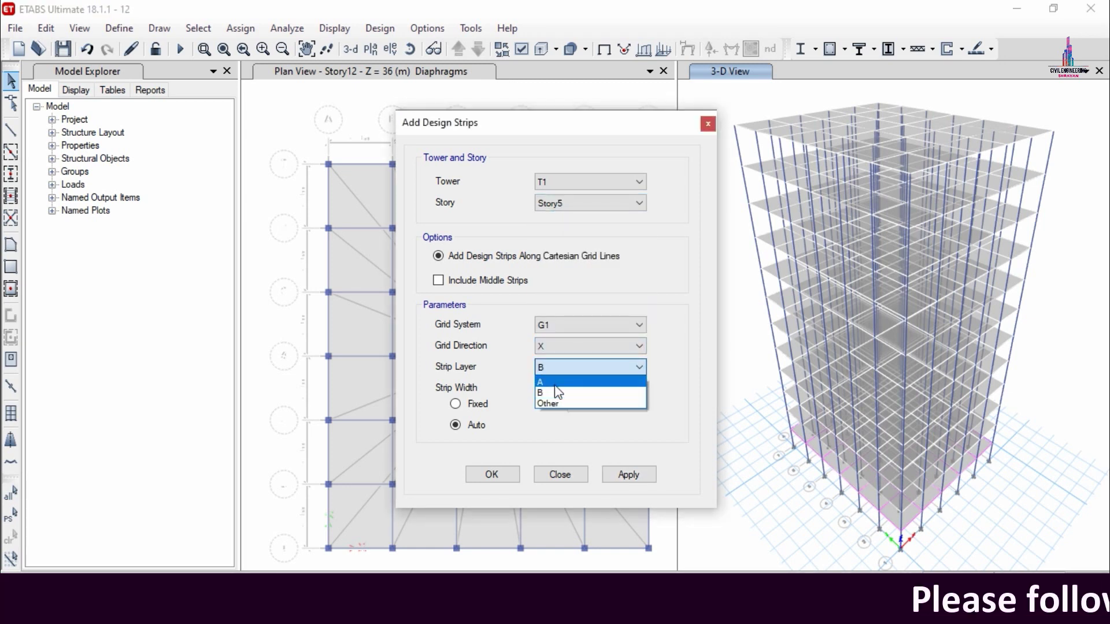
left_click(557, 389)
left_click(629, 475)
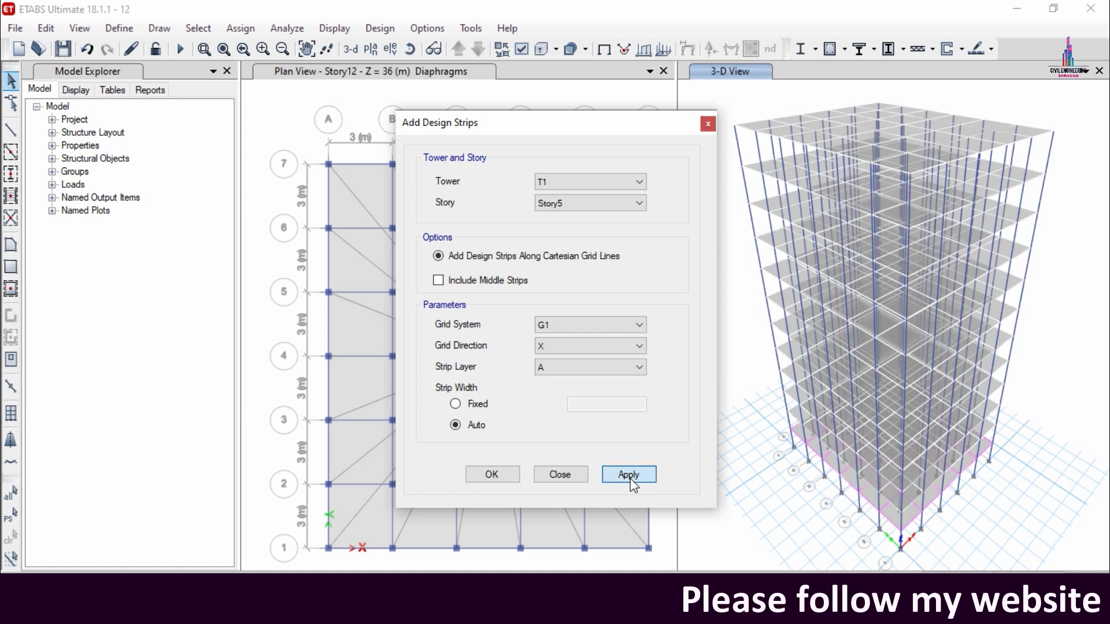
- Add auto-width design strips to Story5 along the G1 grid lines in direction Y on strip layer B
left_click(562, 347)
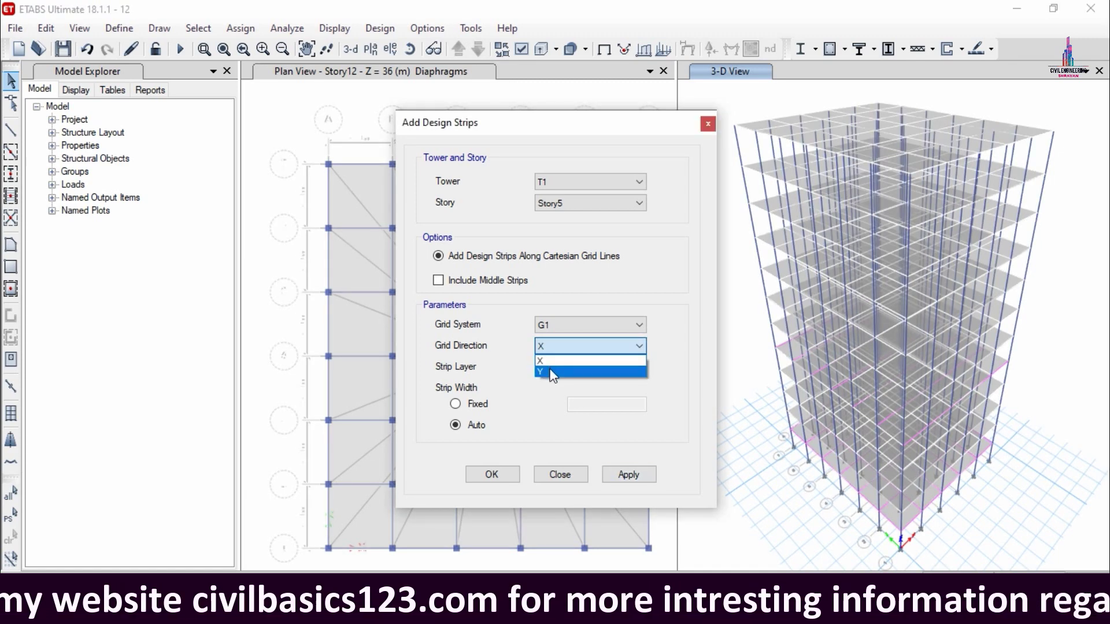
left_click(550, 372)
left_click(563, 368)
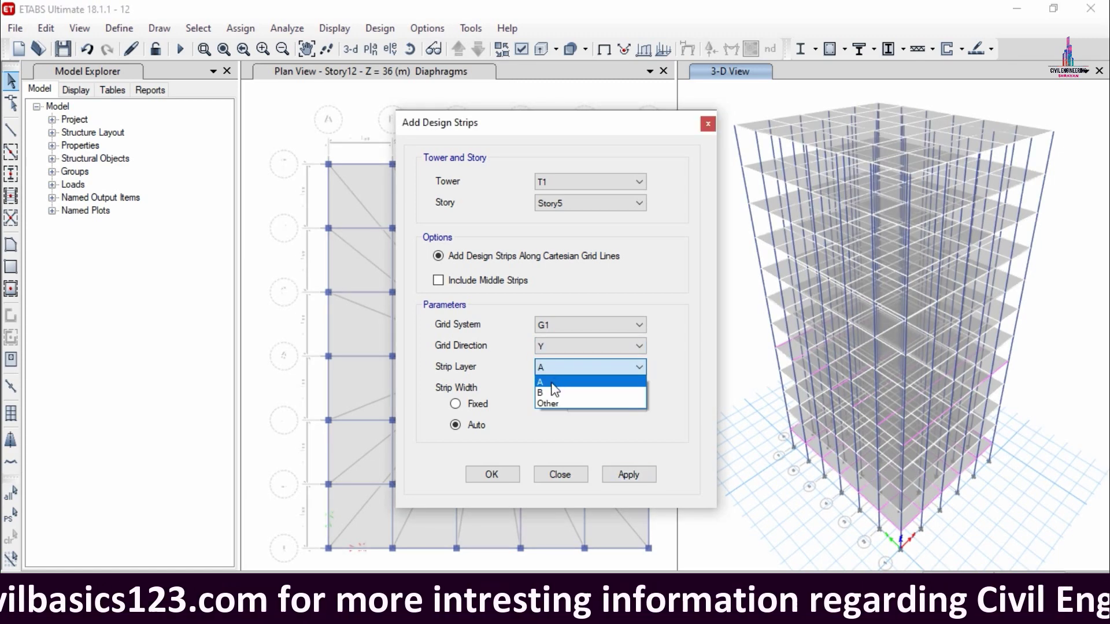
left_click(546, 390)
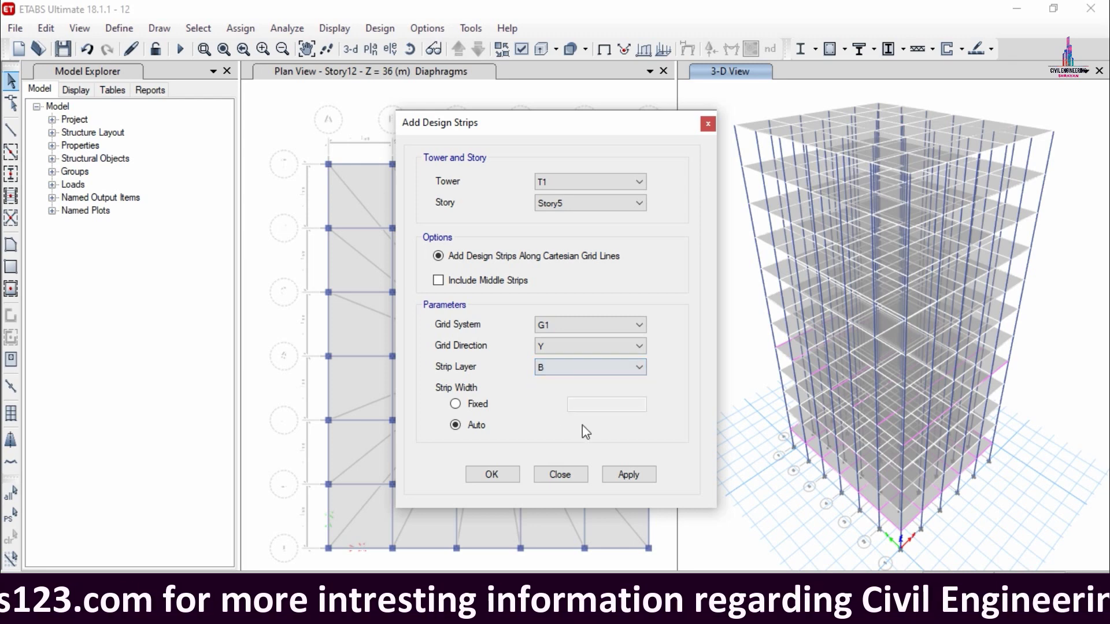
left_click(627, 478)
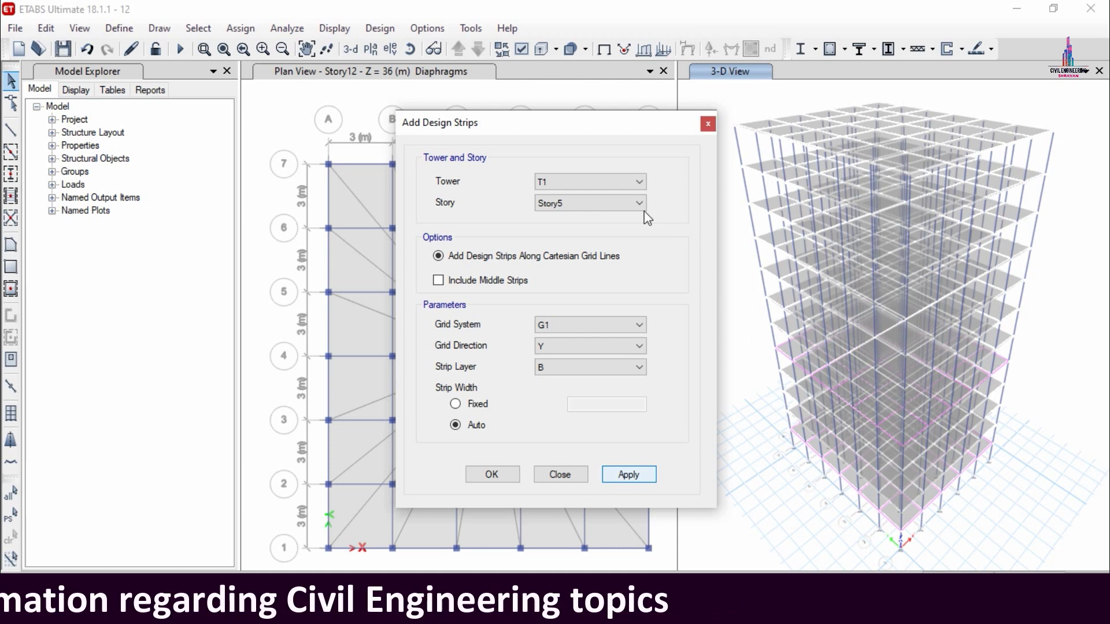
- Add auto-width design strips to Story12 along the G1 grid lines in direction X on strip layer A
left_click(585, 202)
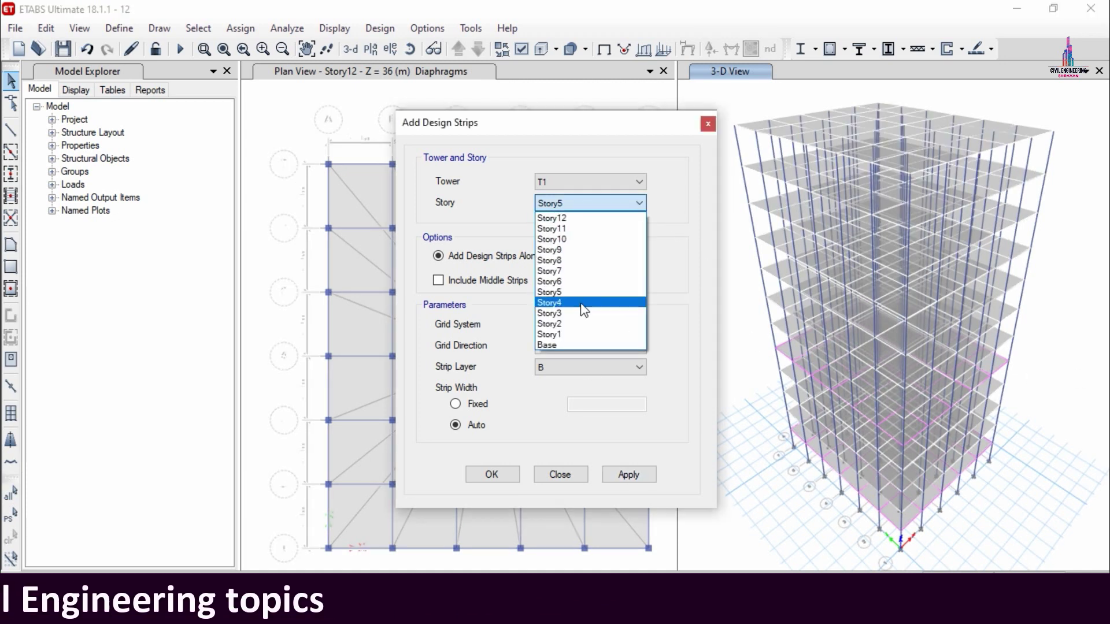
left_click(553, 219)
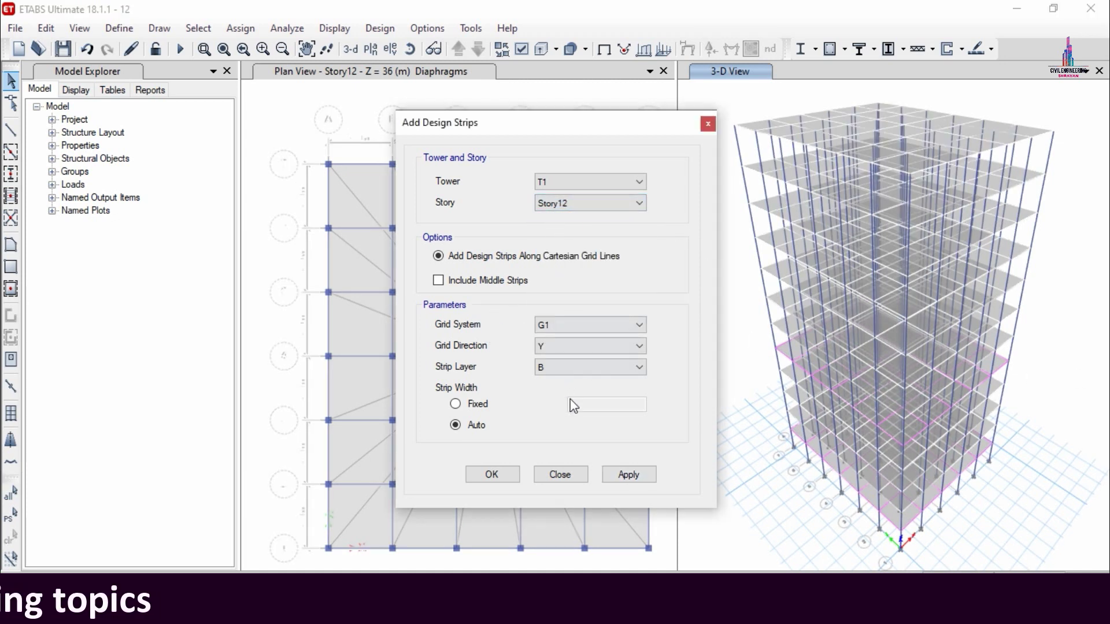
left_click(560, 347)
left_click(552, 370)
left_click(550, 369)
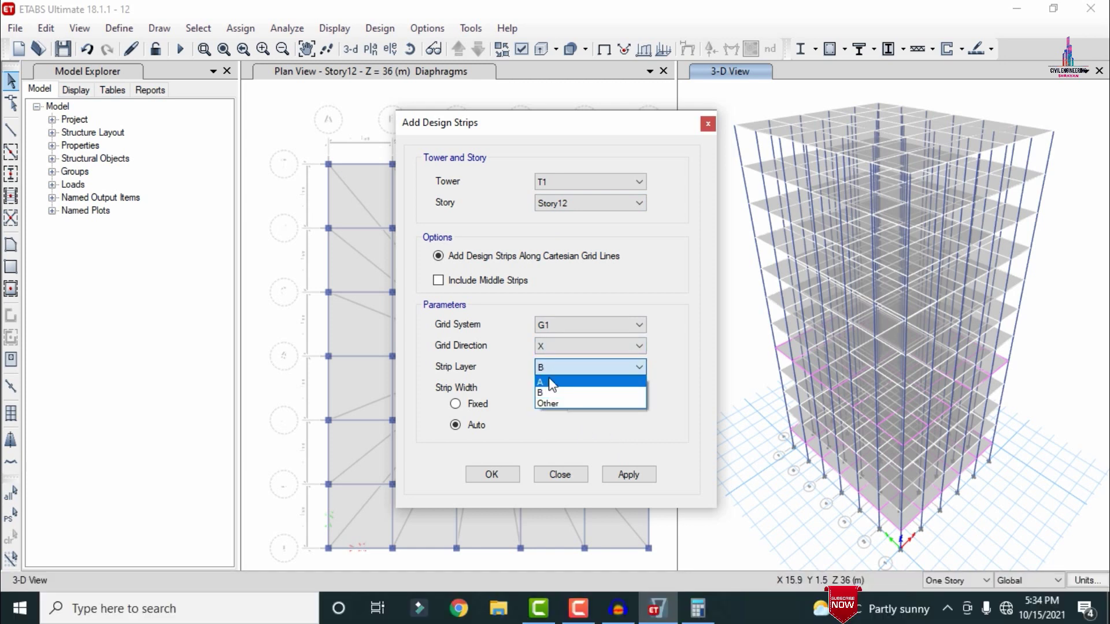
left_click(552, 382)
left_click(636, 477)
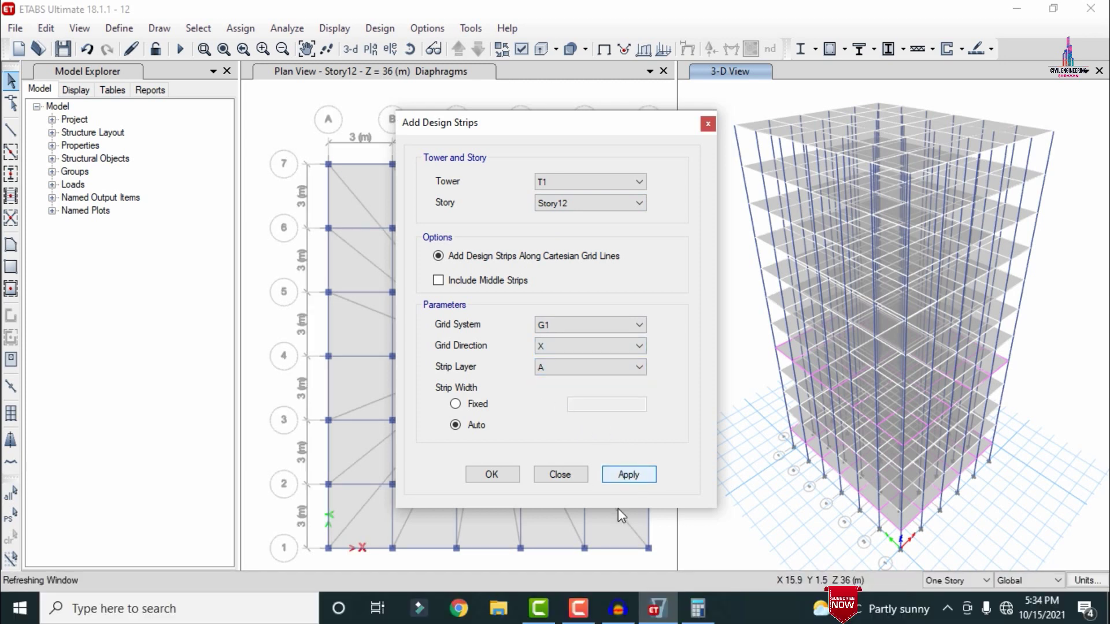
- Add auto-width design strips to Story12 along the G1 grid lines in direction Y on strip layer B
left_click(589, 346)
left_click(570, 364)
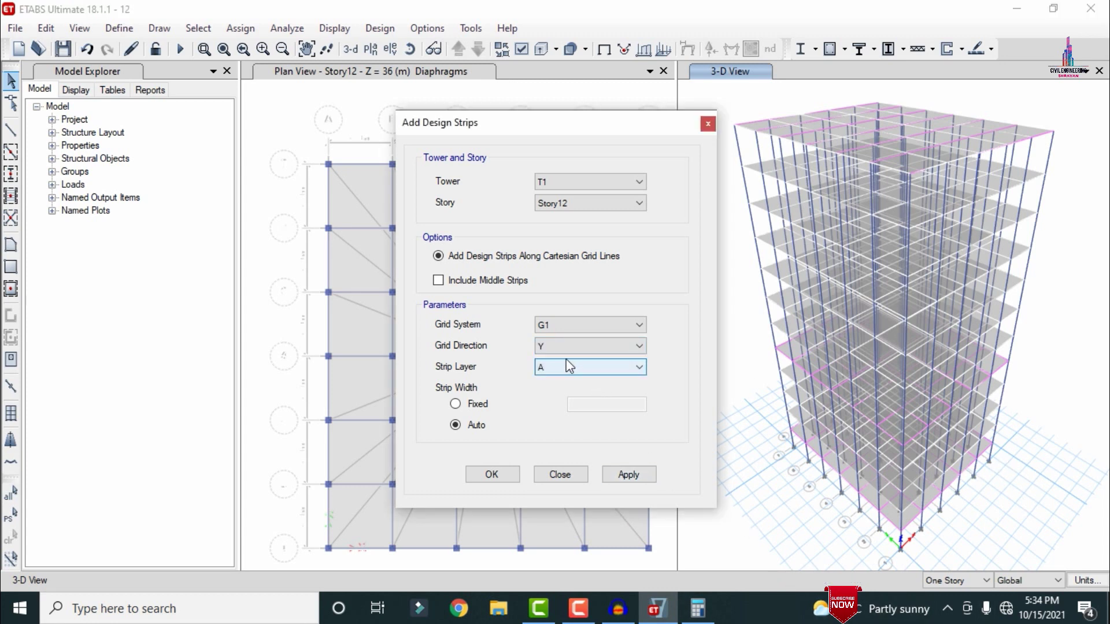
left_click(569, 365)
left_click(578, 389)
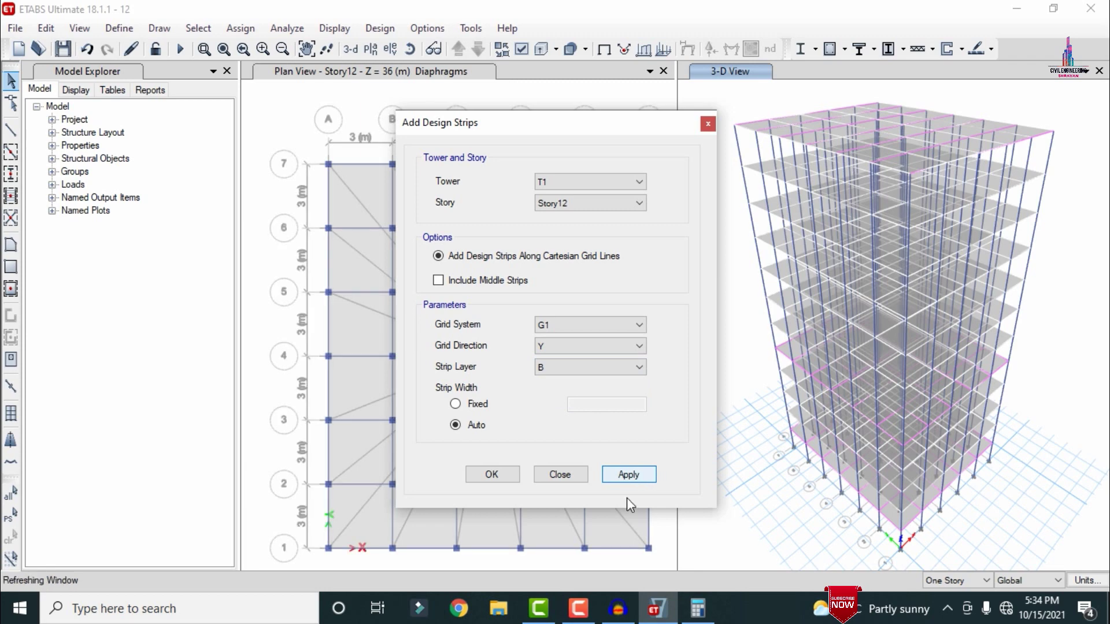
left_click(492, 473)
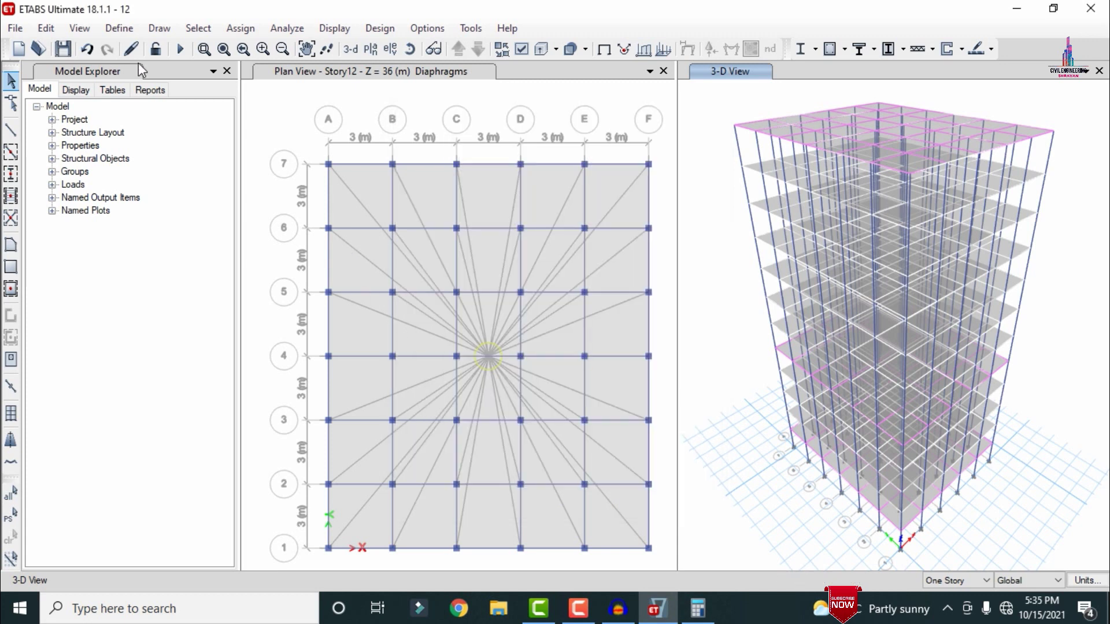
- Run the analysis of the building model with the new design strips
left_click(179, 51)
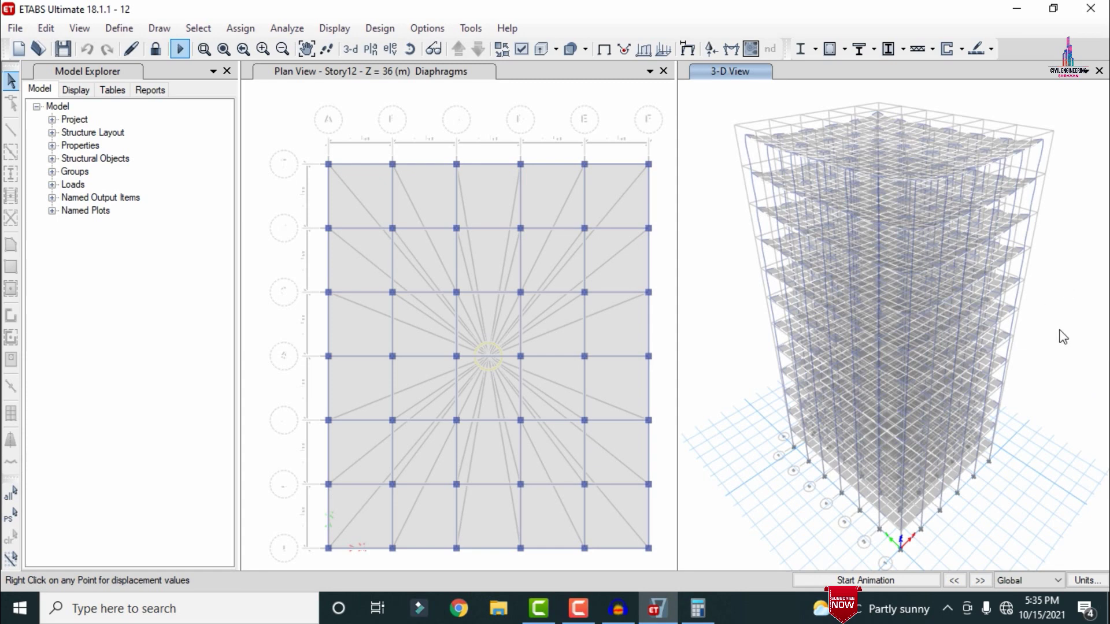
- Accept the concrete frame design preferences for IS 456:2000 and run the concrete frame design check
left_click(845, 50)
left_click(846, 49)
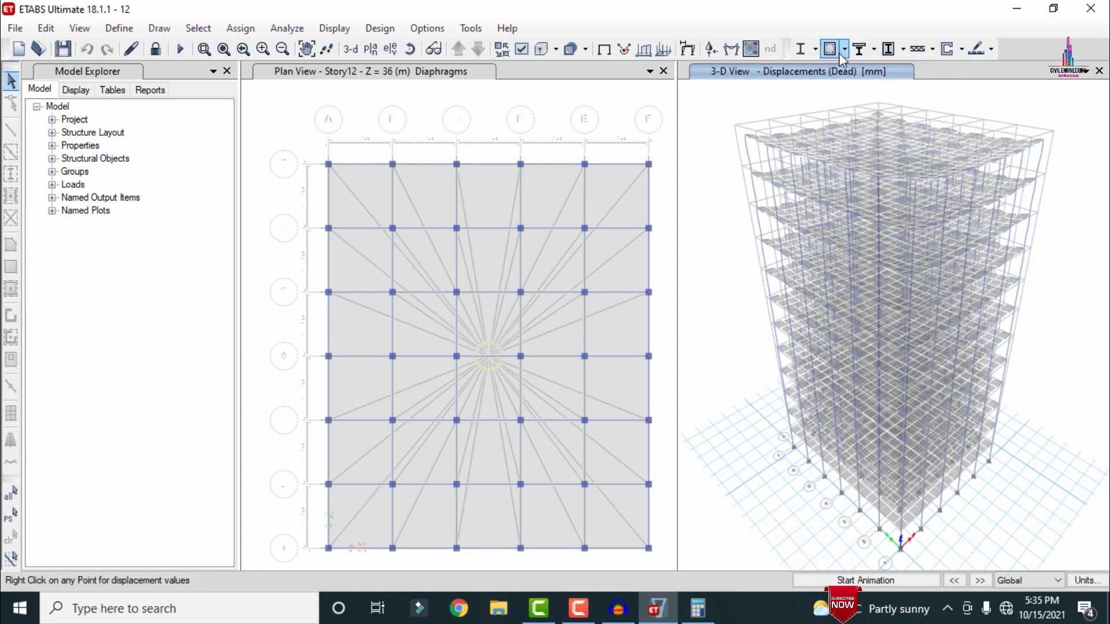
left_click(845, 50)
left_click(862, 72)
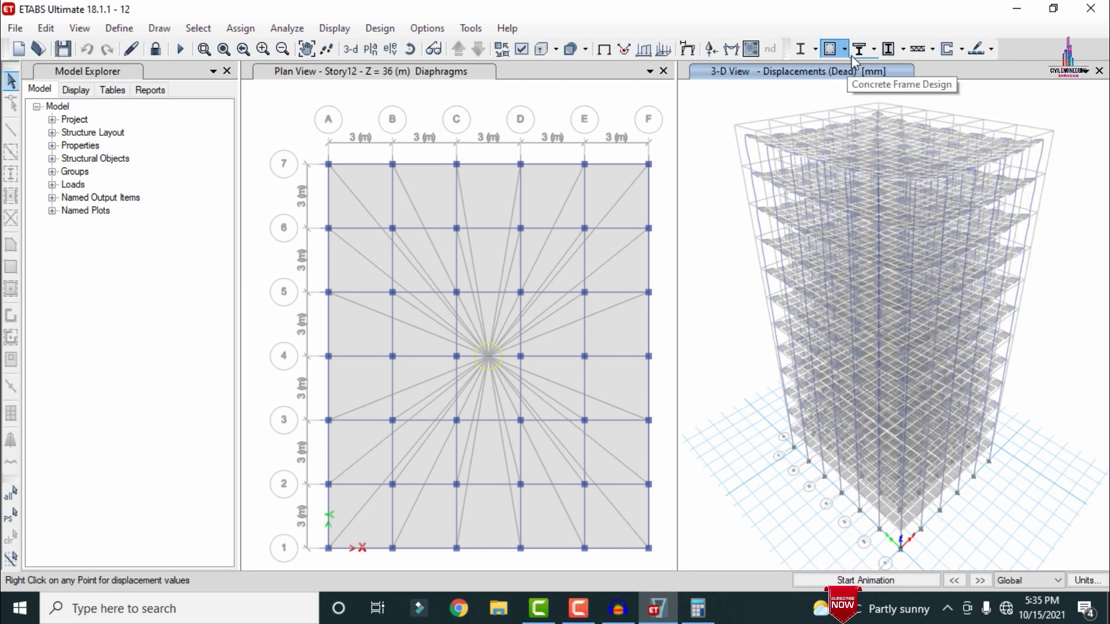
left_click(844, 49)
left_click(845, 70)
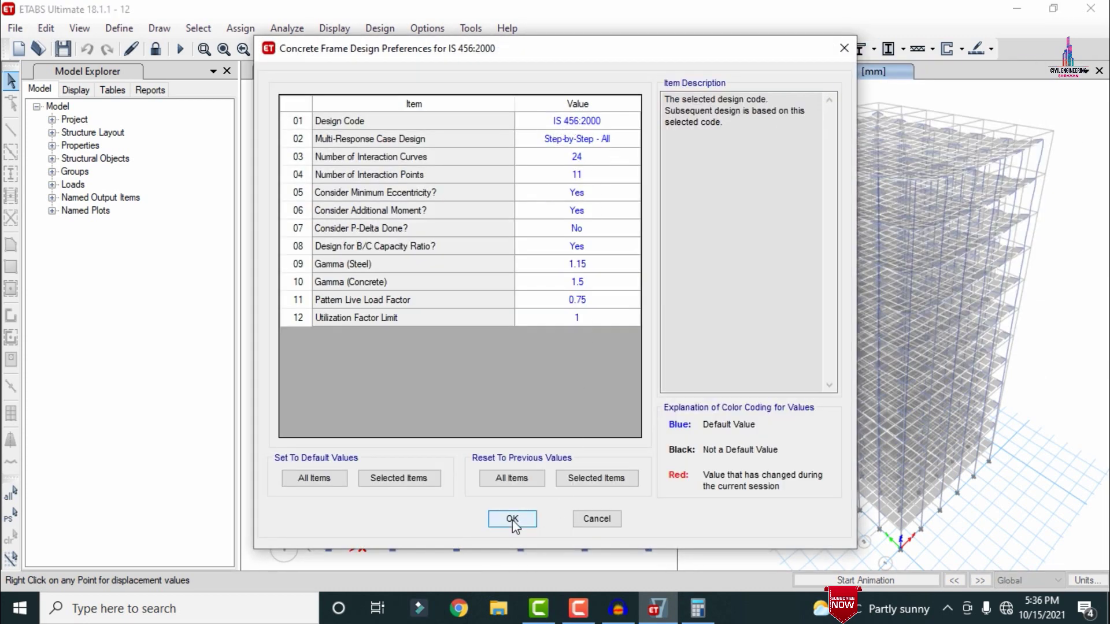
key("Return")
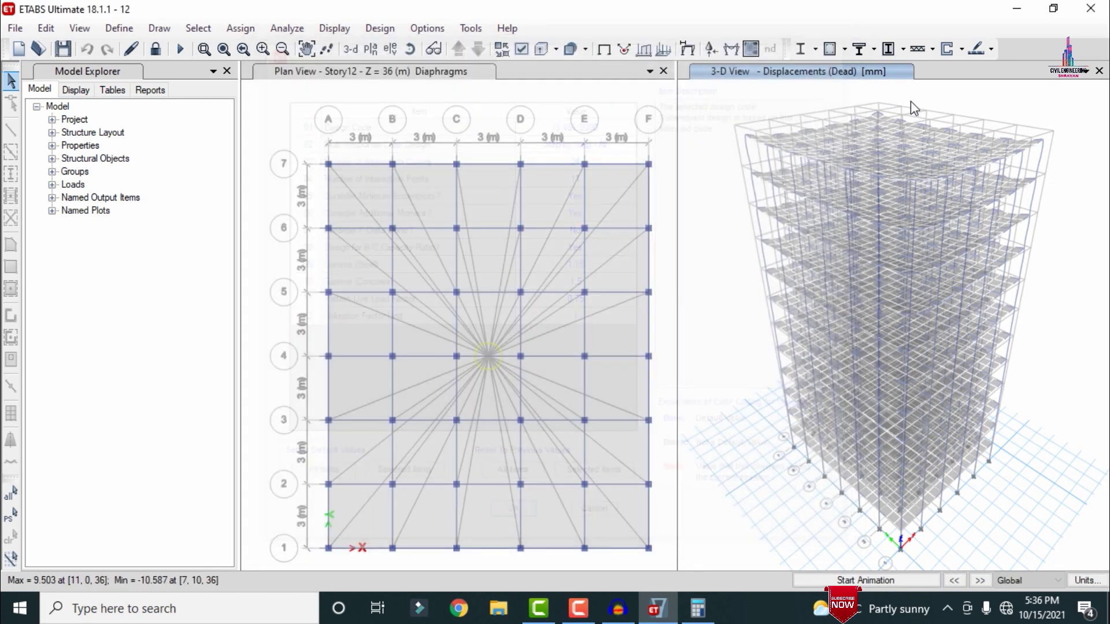
left_click(844, 50)
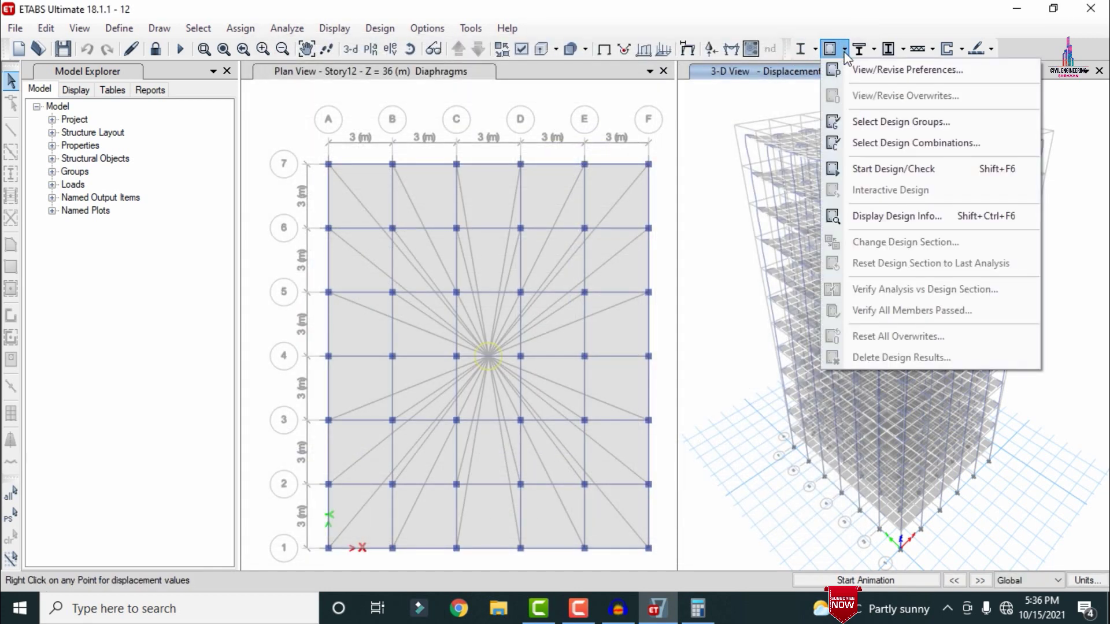
left_click(875, 166)
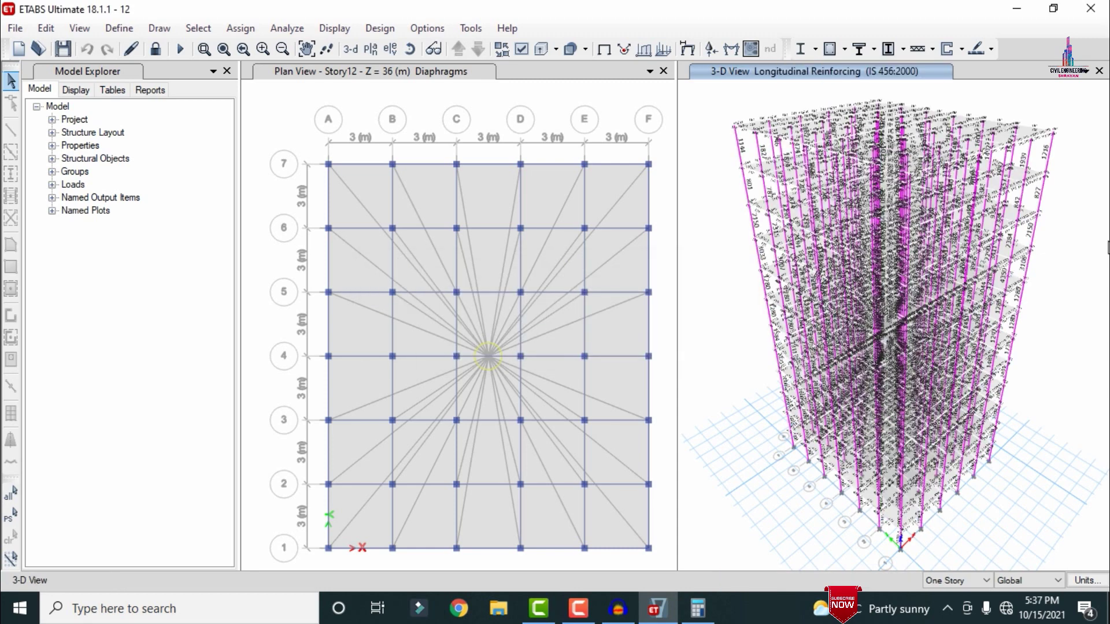
- Review and accept the concrete slab design preferences with design code IS 456:2000
left_click(991, 49)
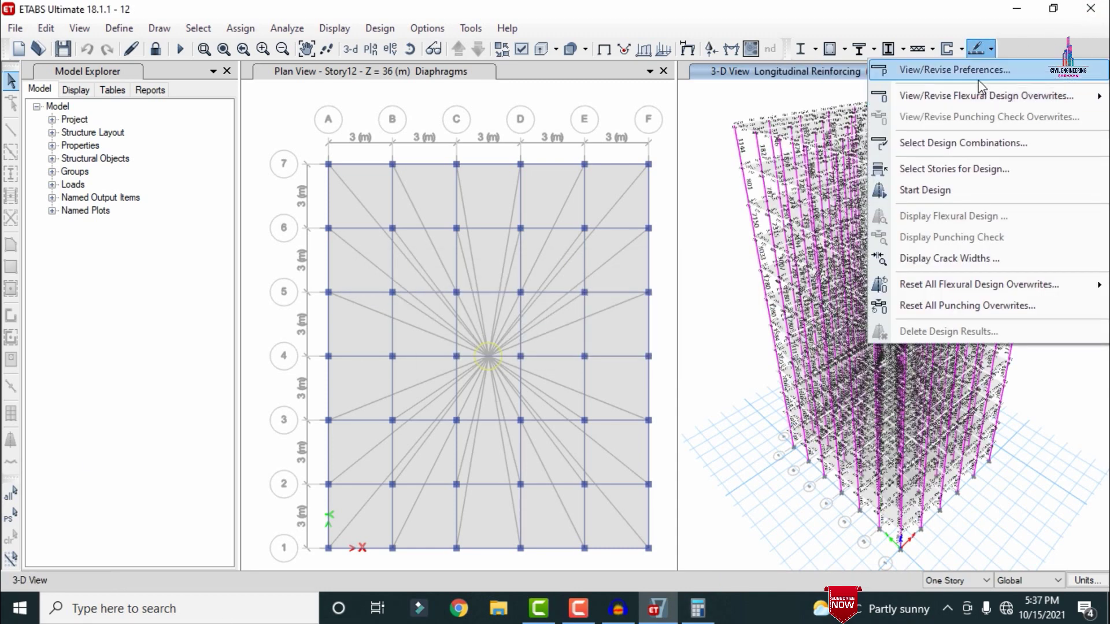
left_click(983, 70)
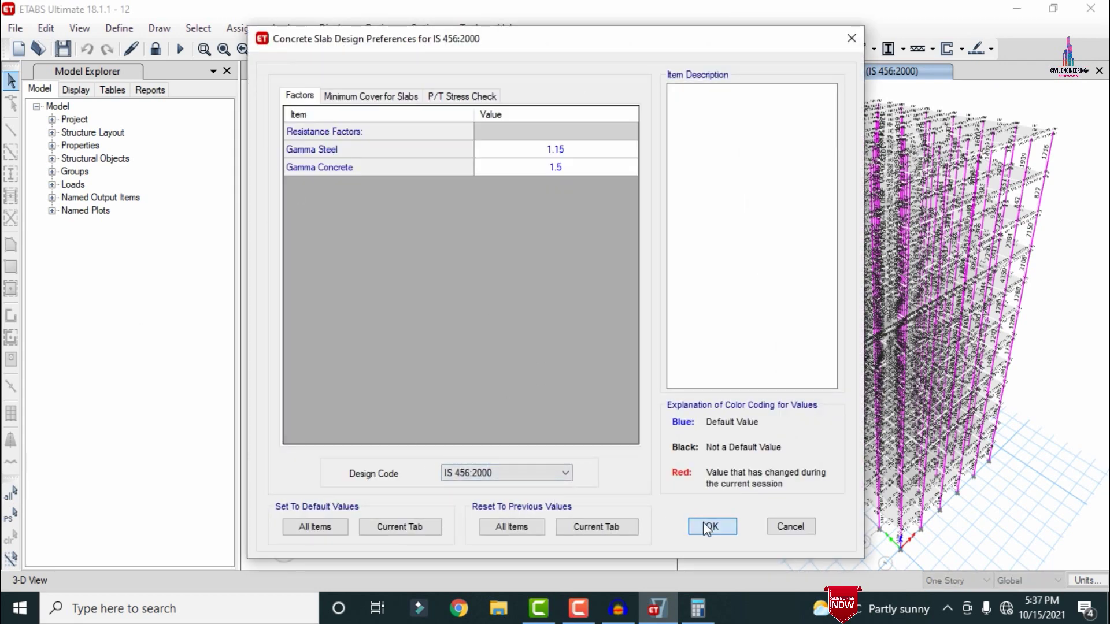
key("Return")
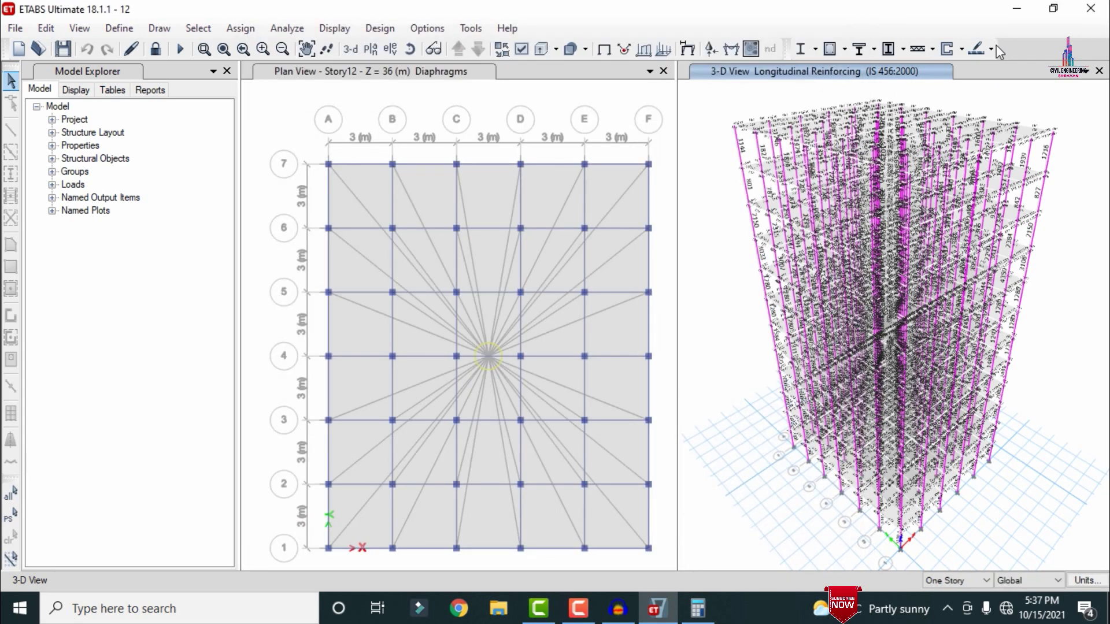
- Run the concrete slab design for Story12, Story5 and Story1
left_click(991, 50)
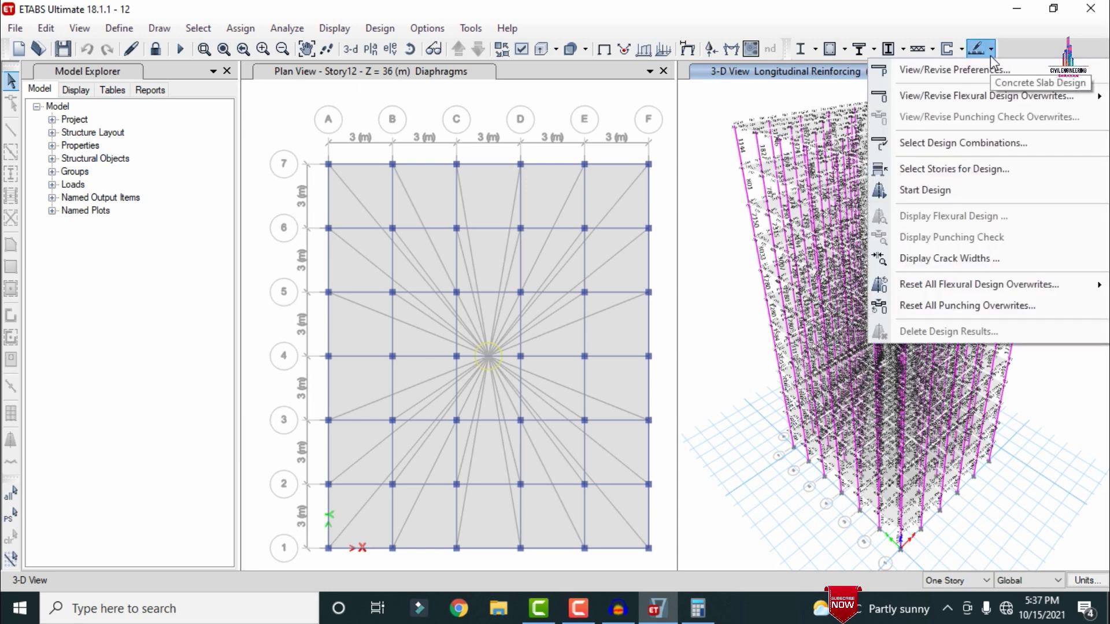
left_click(955, 189)
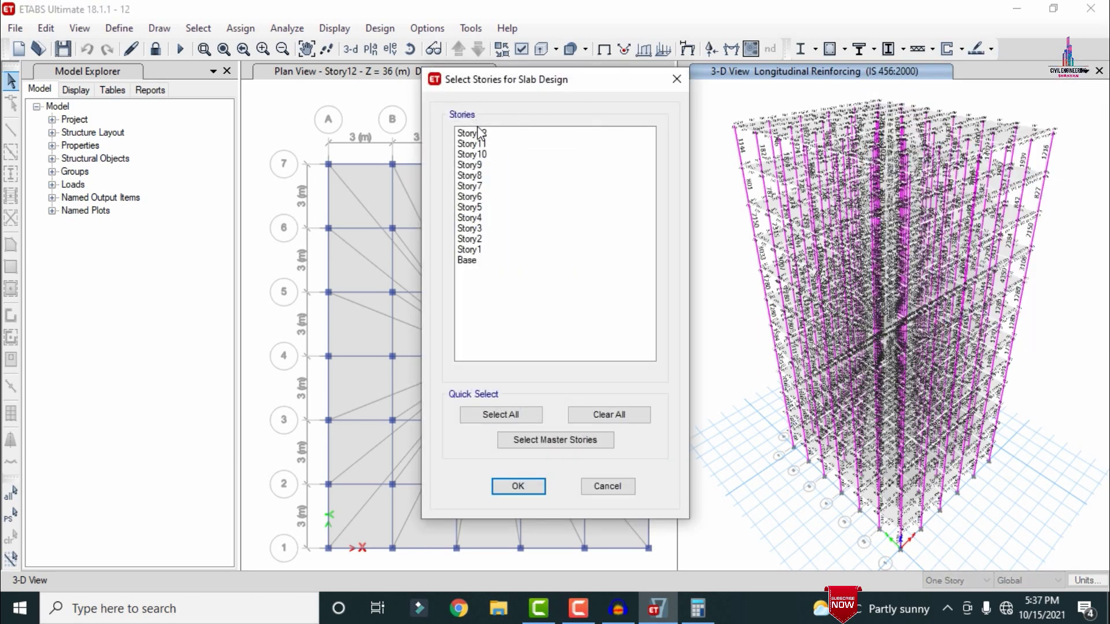
left_click(486, 137)
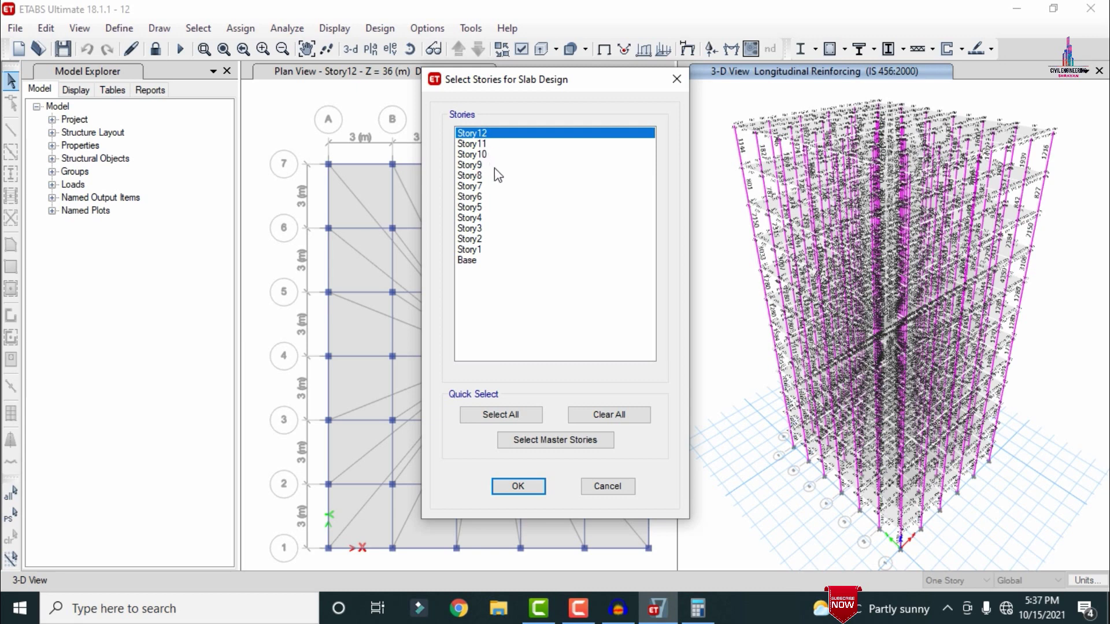
left_click(477, 208, "ctrl")
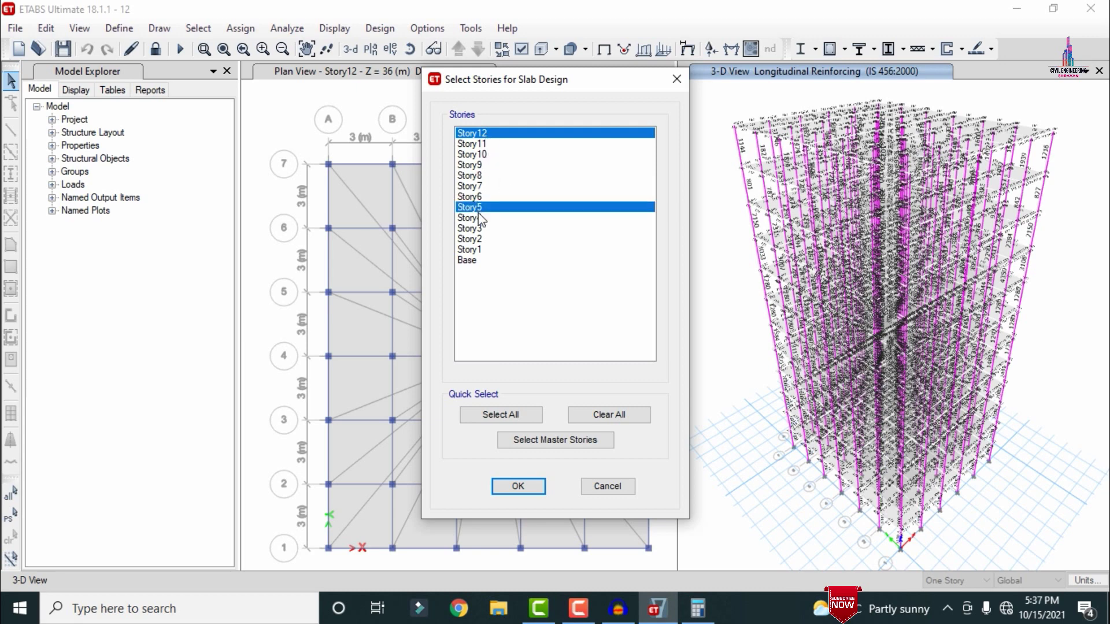
left_click(483, 251, "ctrl")
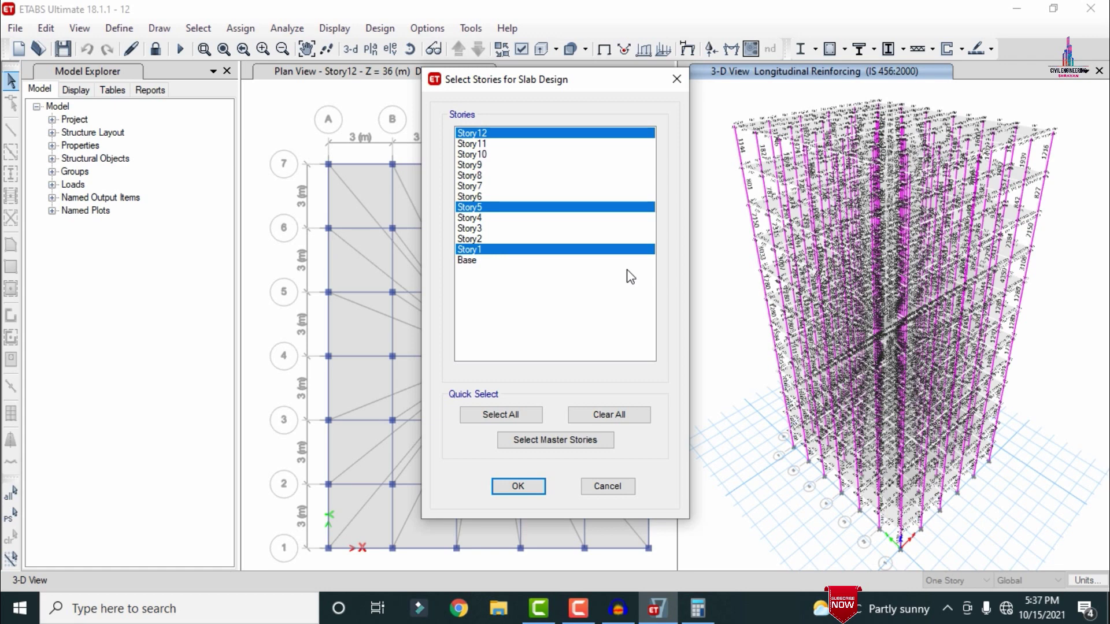
left_click(518, 486)
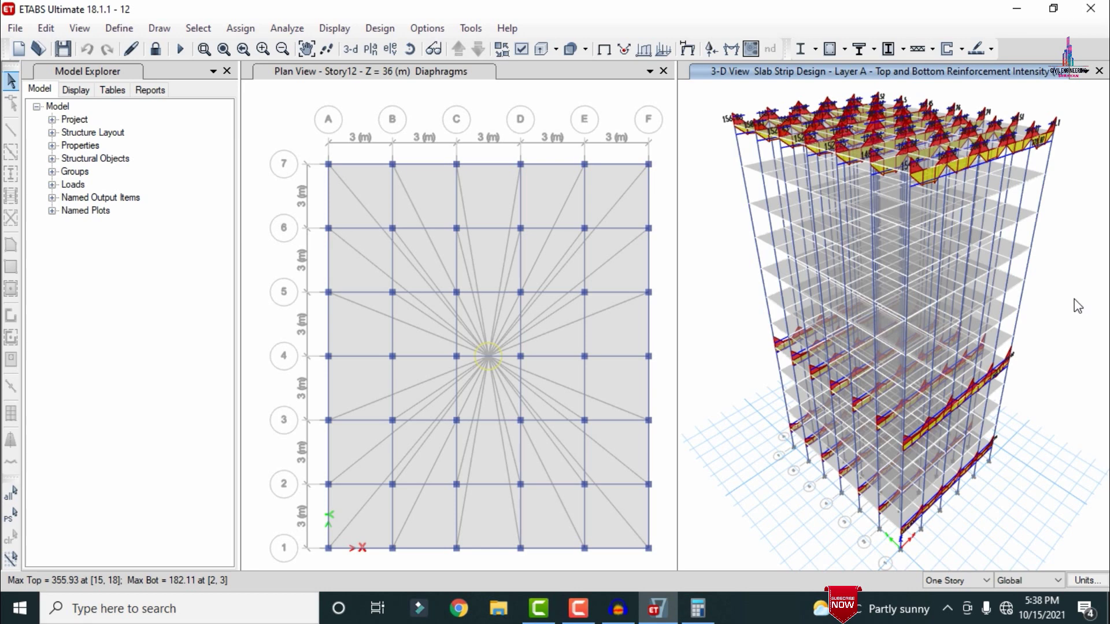
- Save the model with its design results and close ETABS
key("ctrl+s")
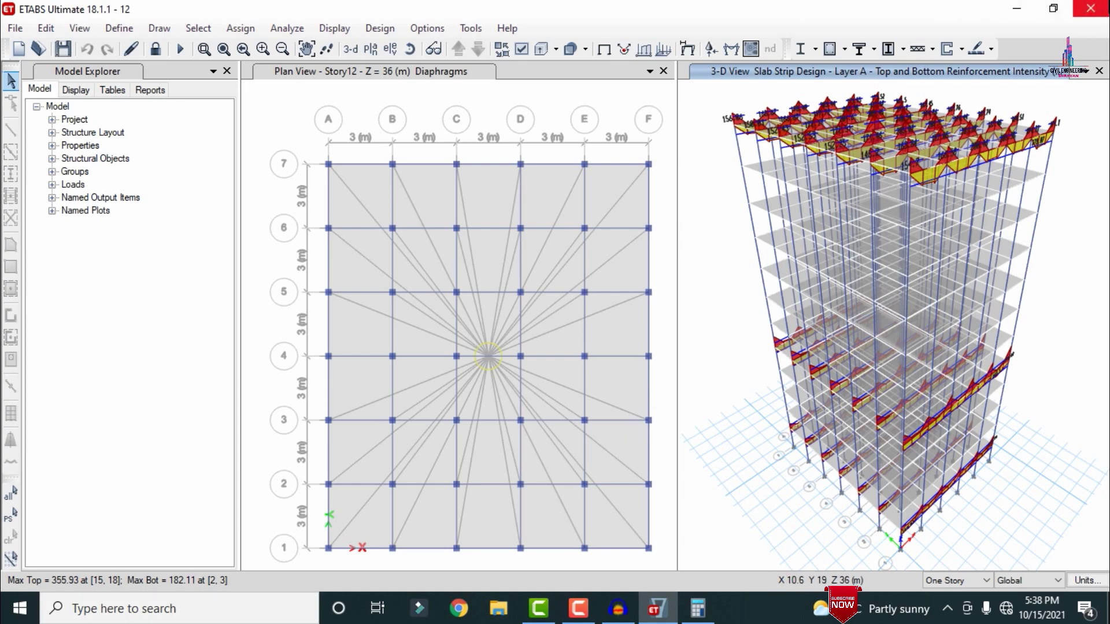
left_click(1091, 8)
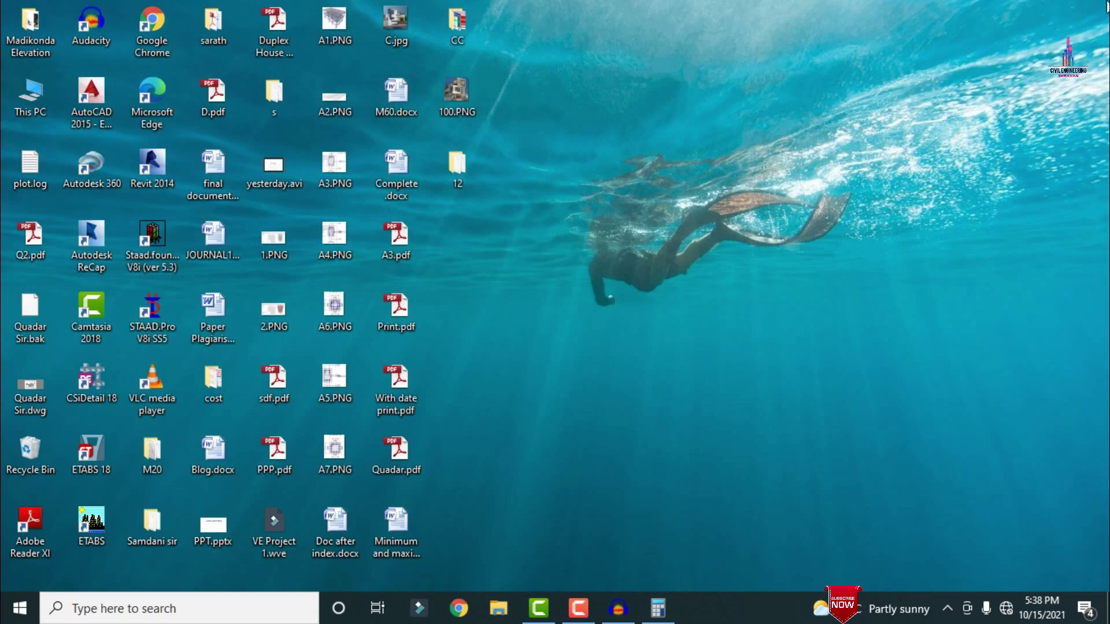
- Launch CSiDetail 18 maximized and start a new detailing from 12.EDB in the Desktop folder 12
double_click(88, 380)
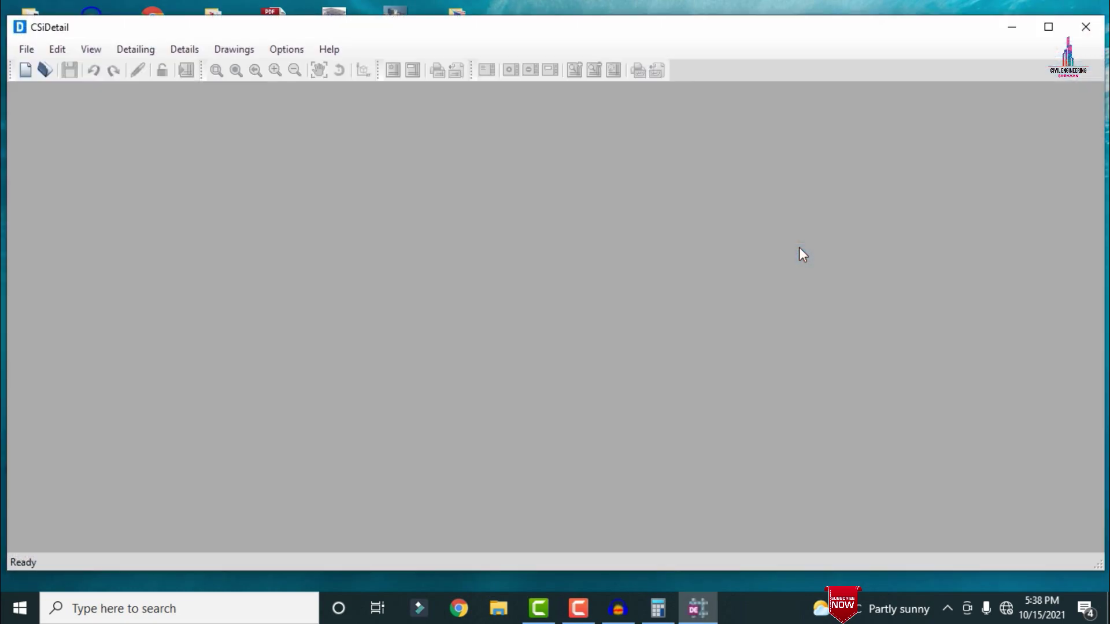
left_click(1048, 27)
left_click(33, 28)
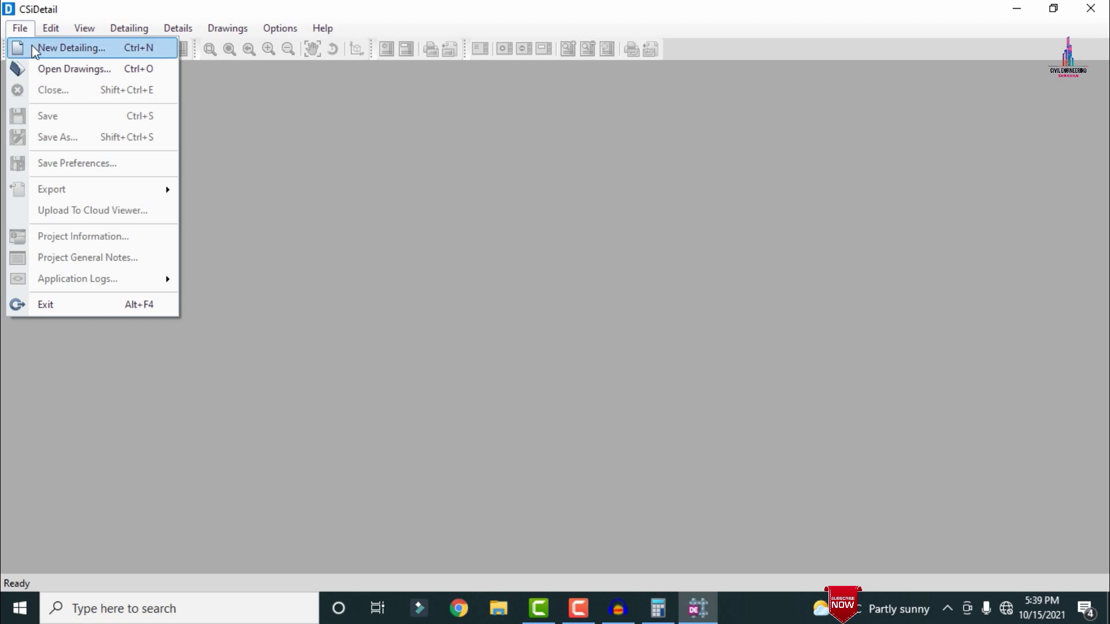
left_click(36, 44)
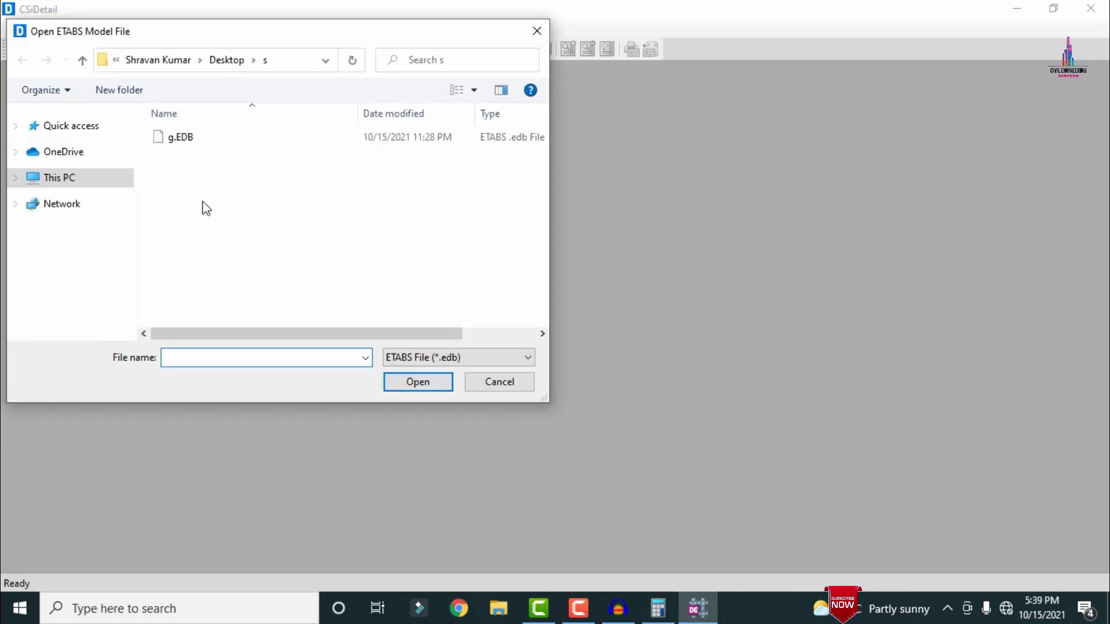
left_click(218, 64)
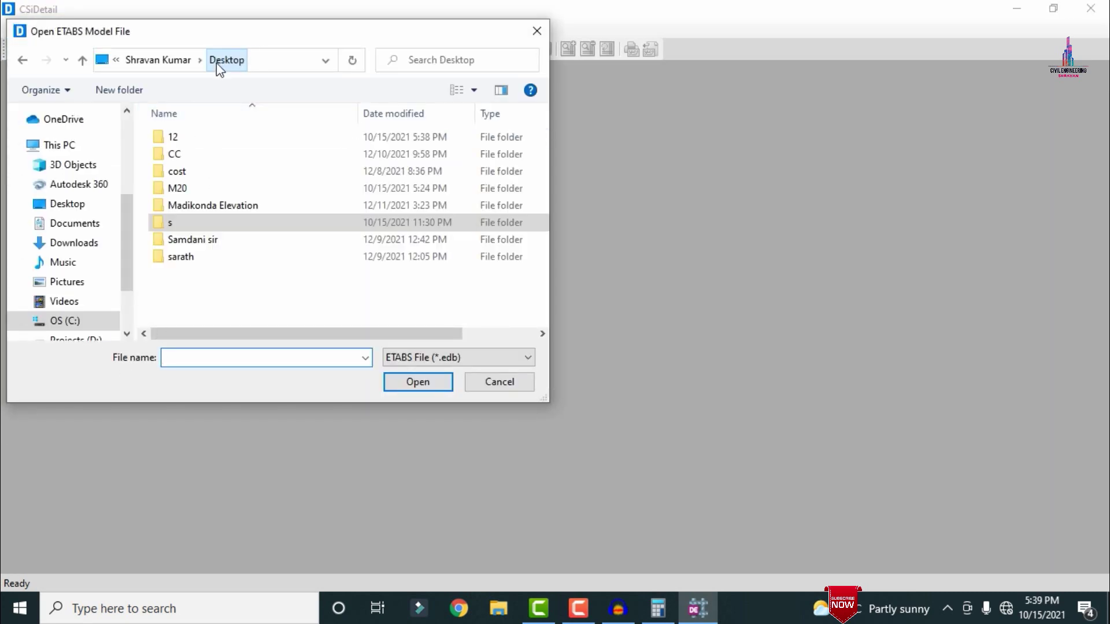
double_click(214, 134)
double_click(217, 137)
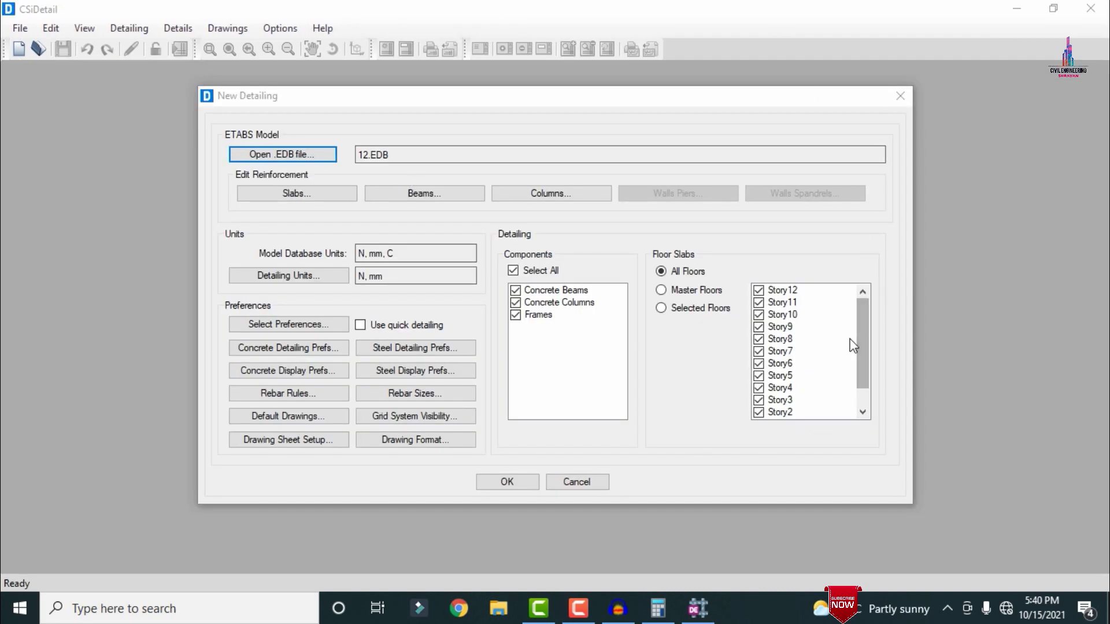
- Set the force unit in the detailing units to kilonewton
left_click(285, 278)
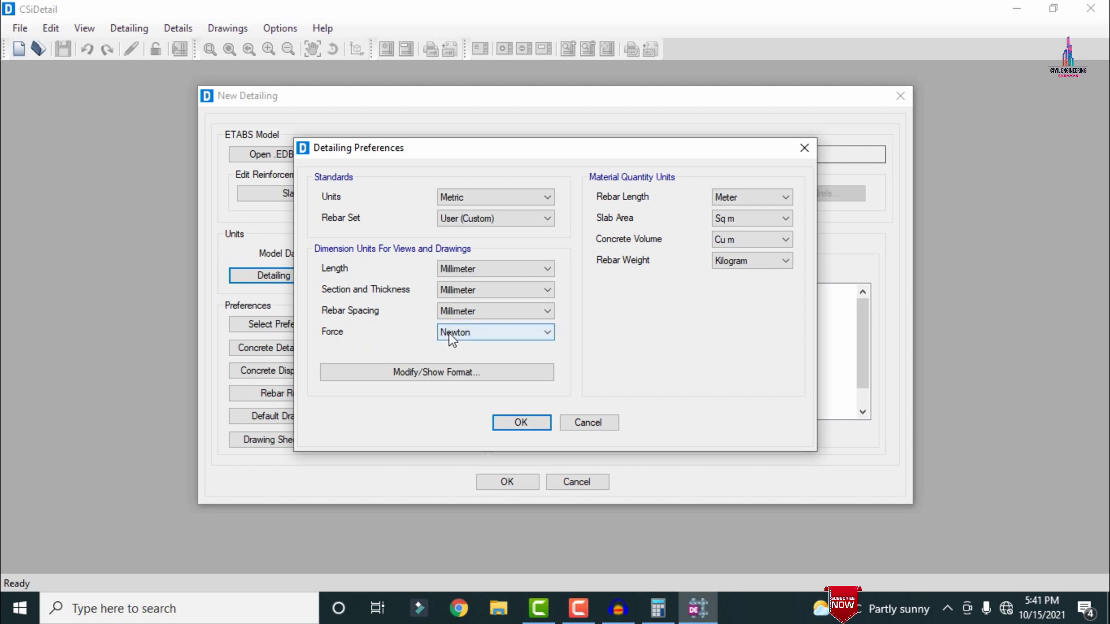
left_click(449, 332)
left_click(475, 377)
left_click(511, 422)
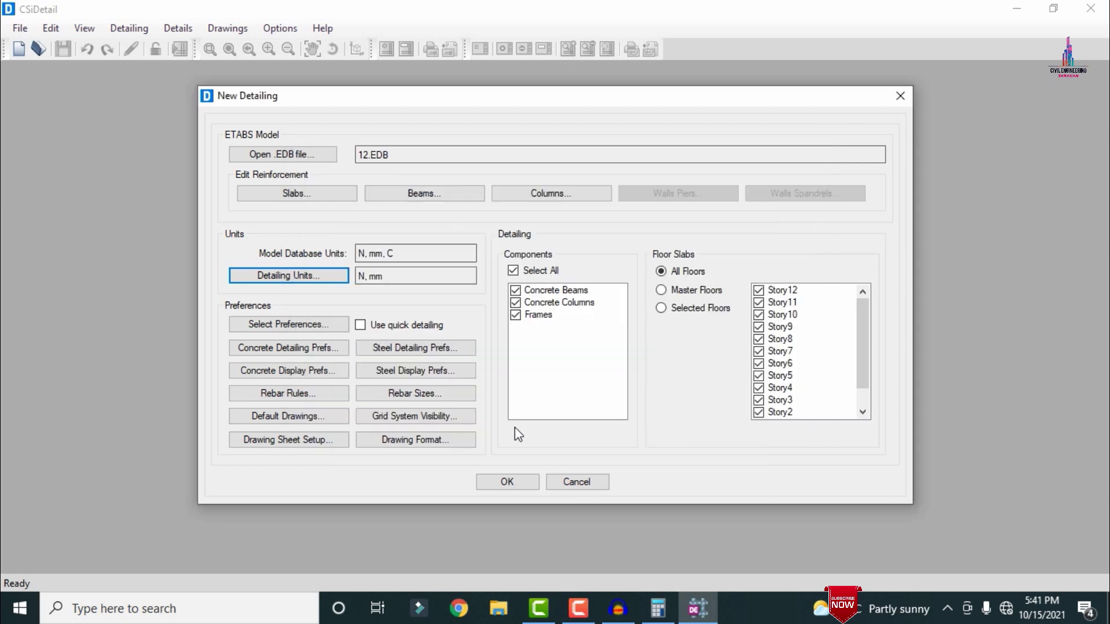
- Set the concrete detailing label prefixes to B for beams, C for columns and W for walls
left_click(293, 348)
left_click(387, 157)
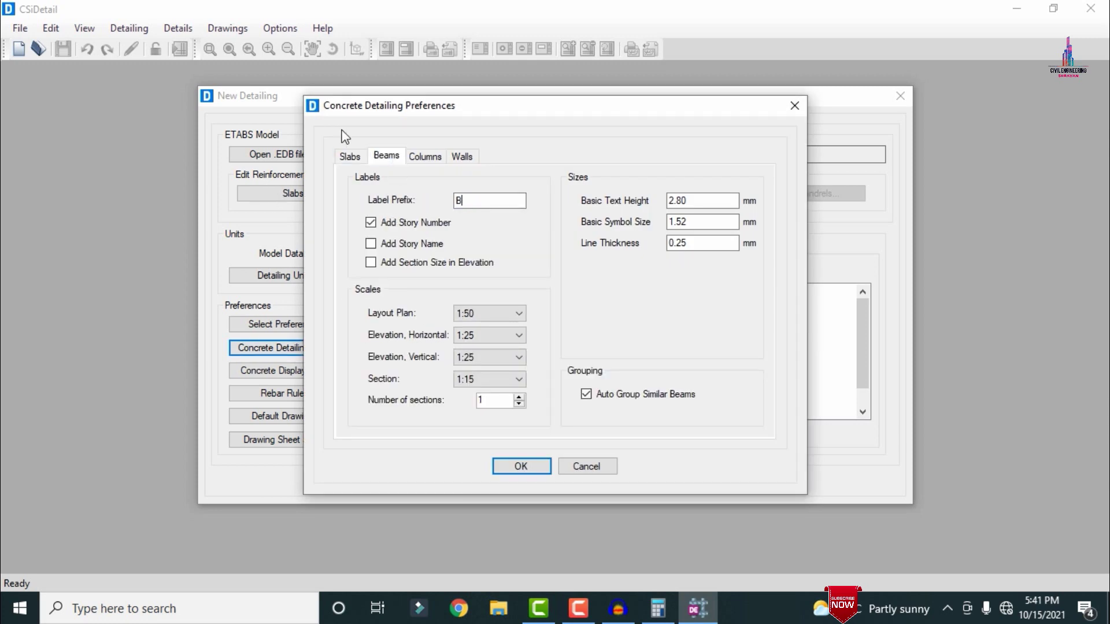
left_click(425, 157)
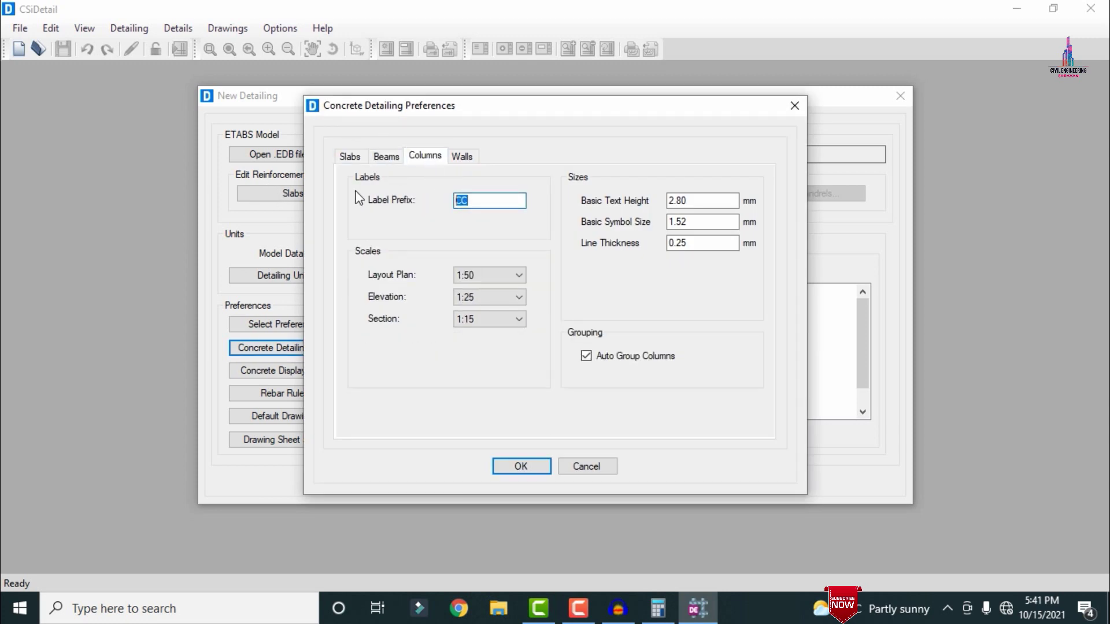
type("C")
left_click(465, 164)
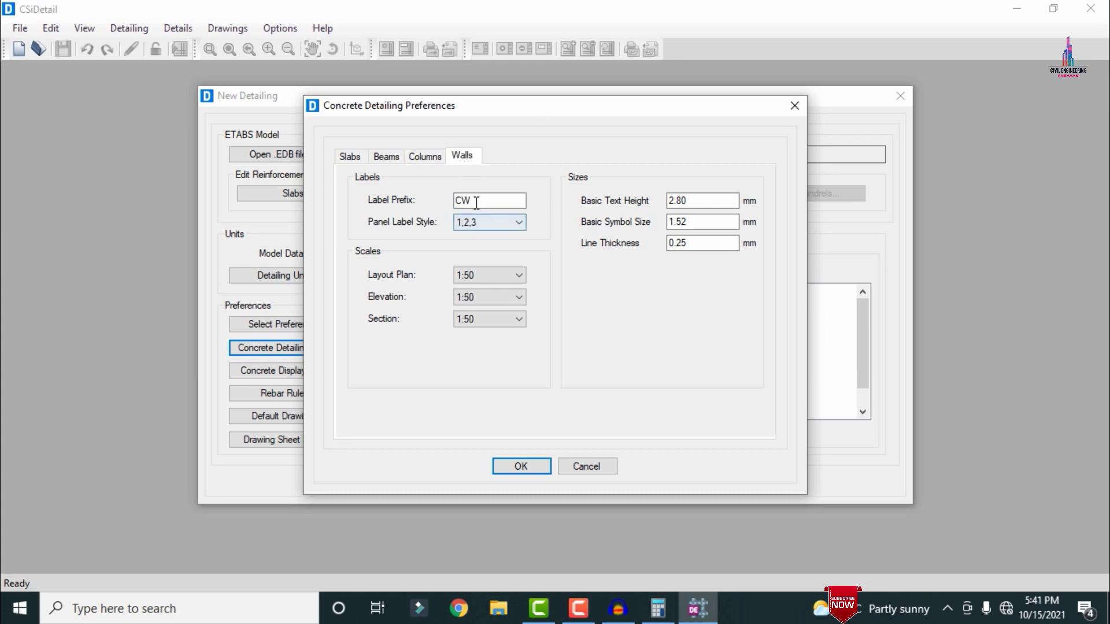
double_click(491, 206)
type("W")
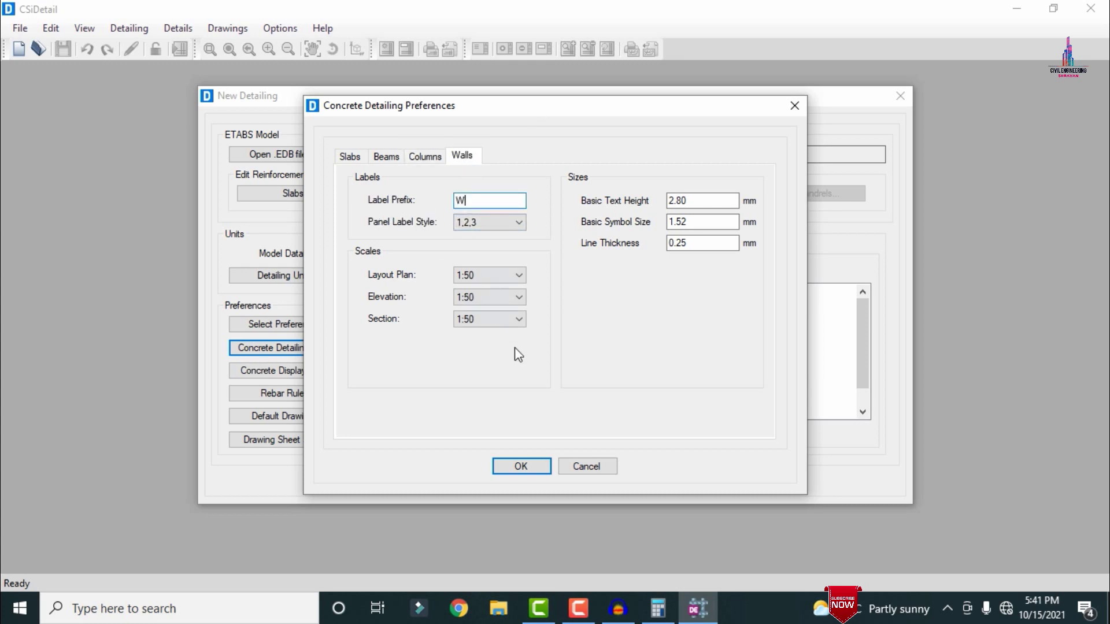
left_click(521, 466)
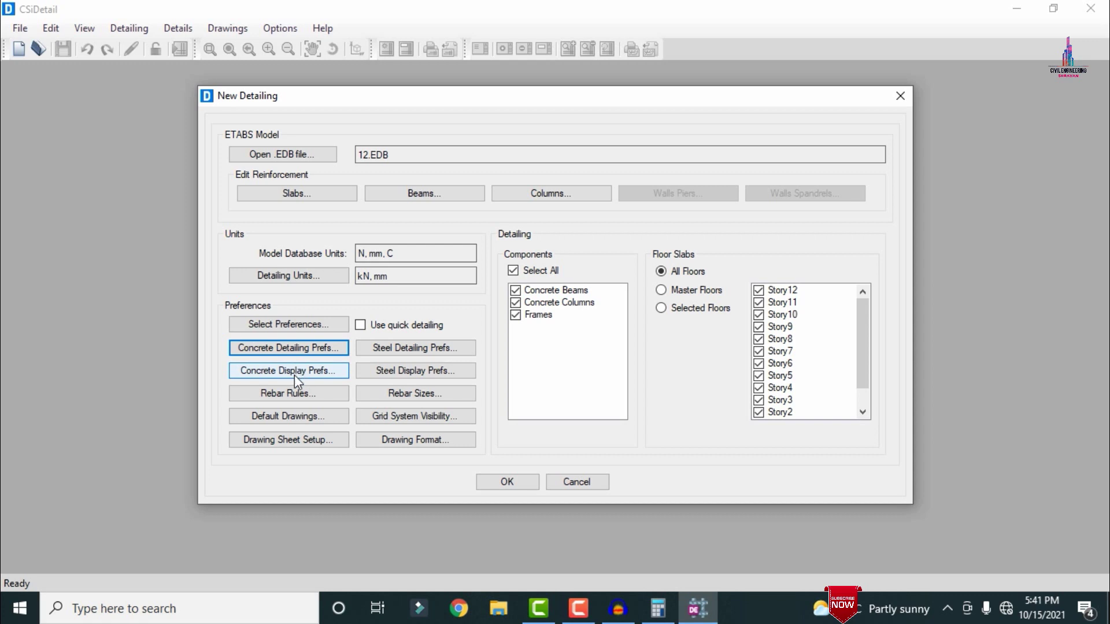
- Set the slab rebar selection rules to a minimum bar spacing of 150 mm and a maximum of 300 mm
left_click(295, 394)
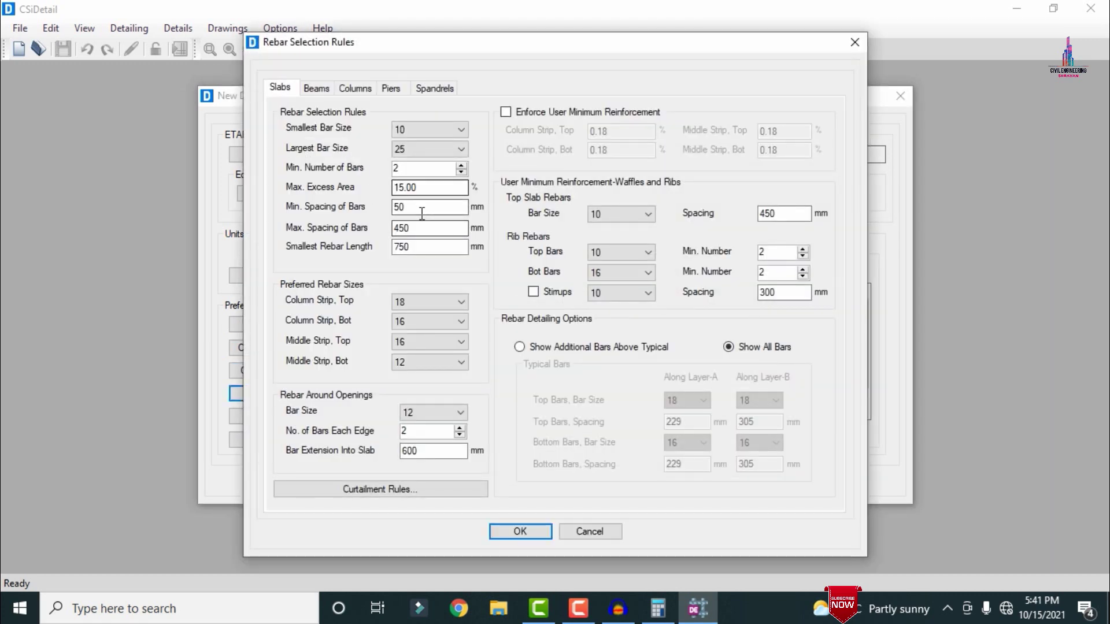
double_click(422, 213)
type("15")
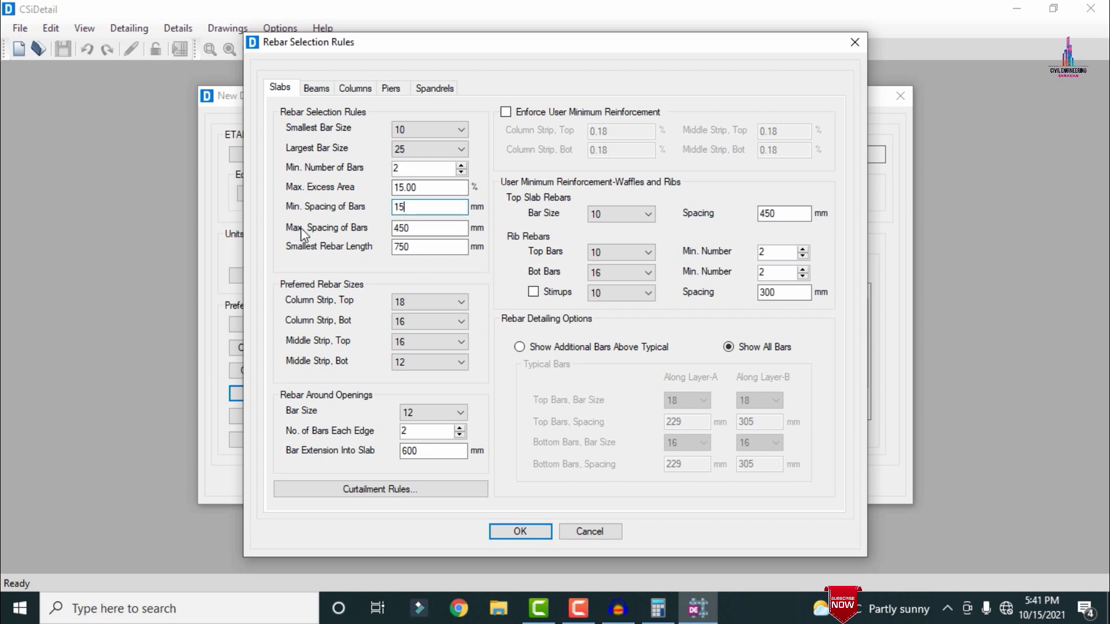
type("0")
double_click(408, 228)
type("300")
- Set the minimum stirrup spacing for non-seismic beams to 150 mm in zones A, B and C
left_click(314, 90)
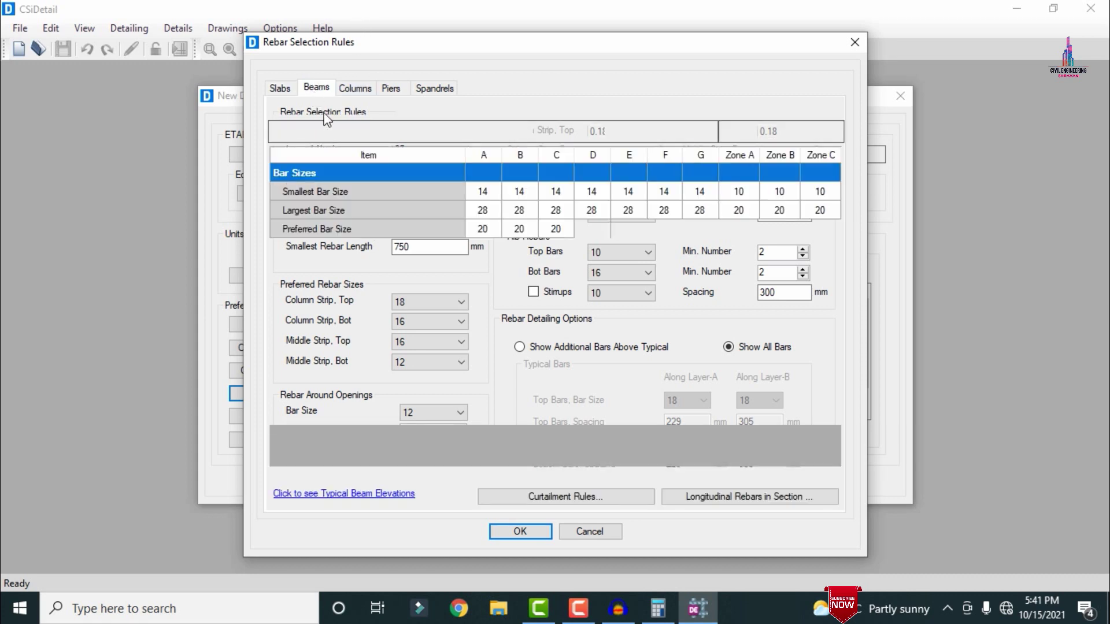
left_click(746, 305)
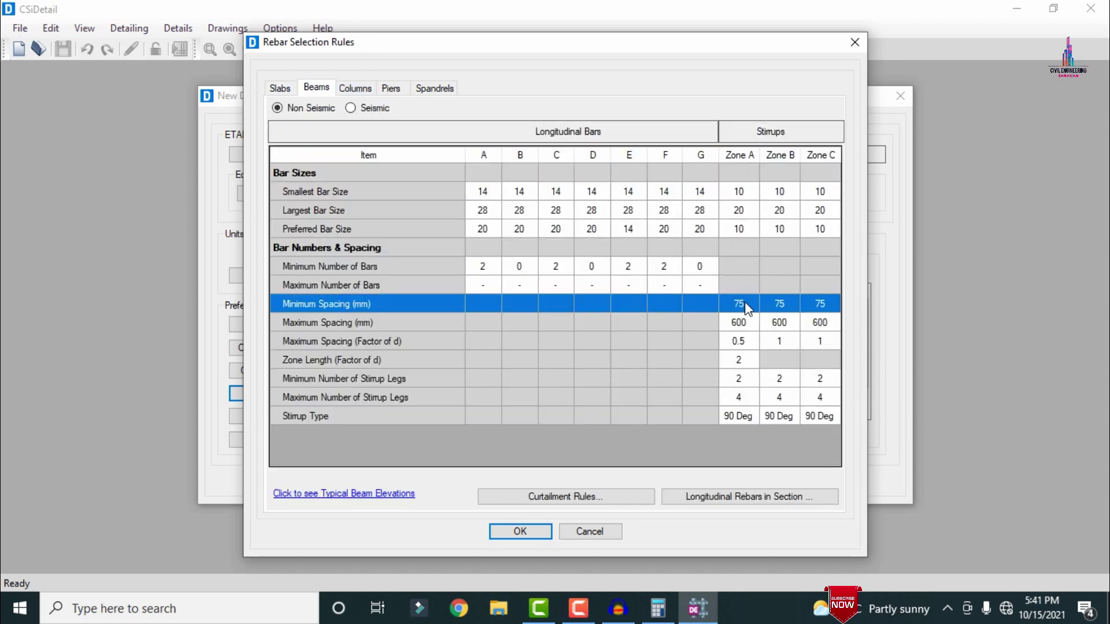
type("150")
left_click(782, 307)
type("150")
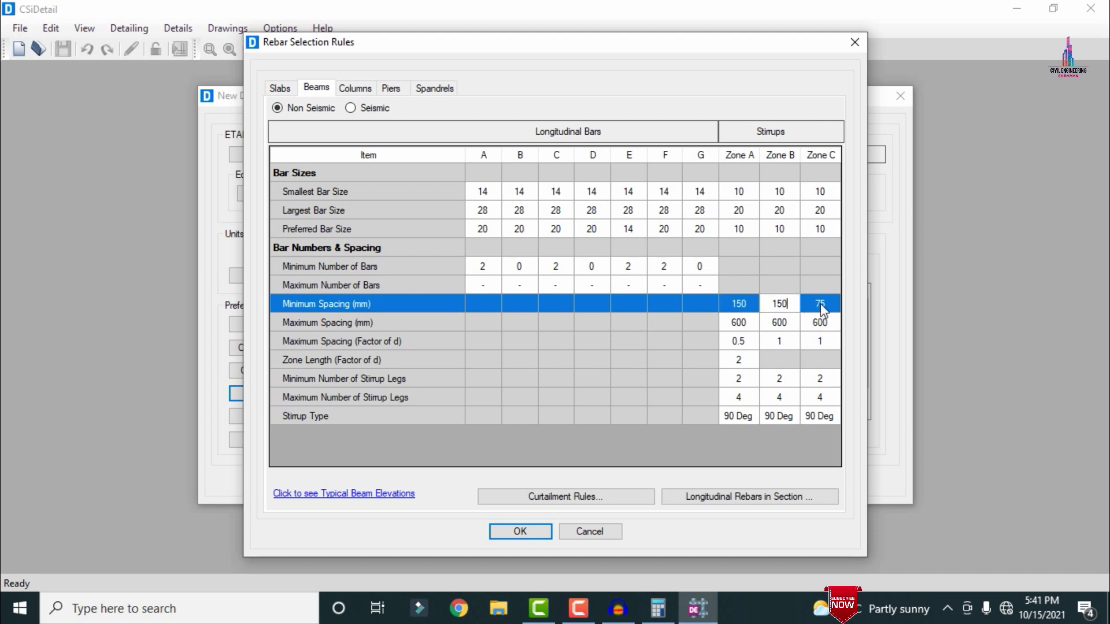
left_click(821, 303)
type("150")
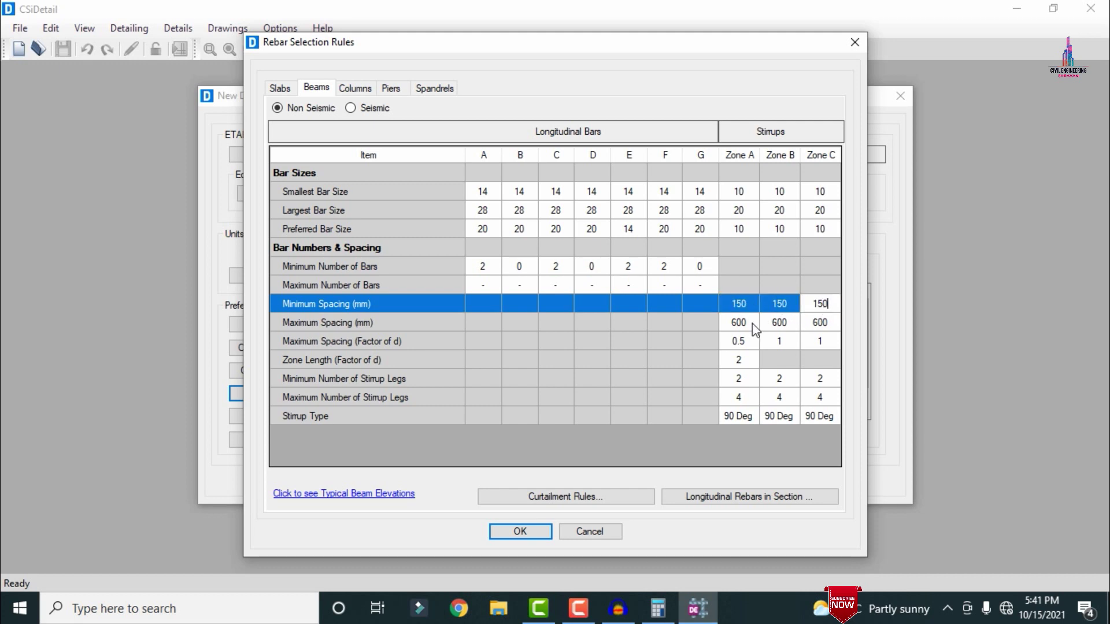
- Set the maximum beam stirrup spacing to 300 mm in zones A, B and C
left_click(740, 327)
type("300")
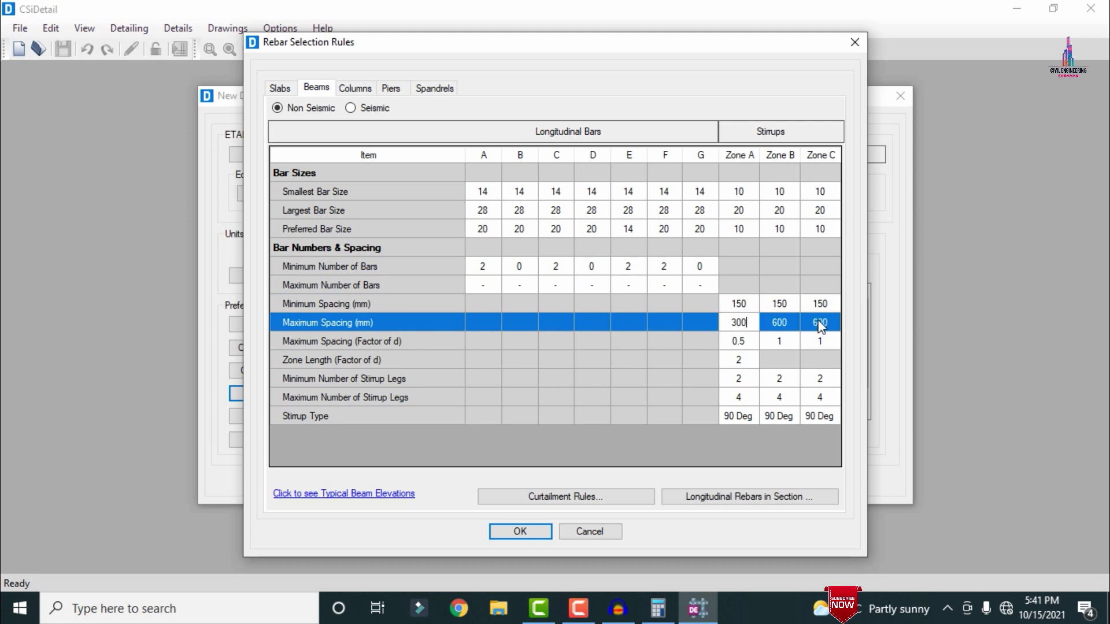
left_click(785, 324)
type("300")
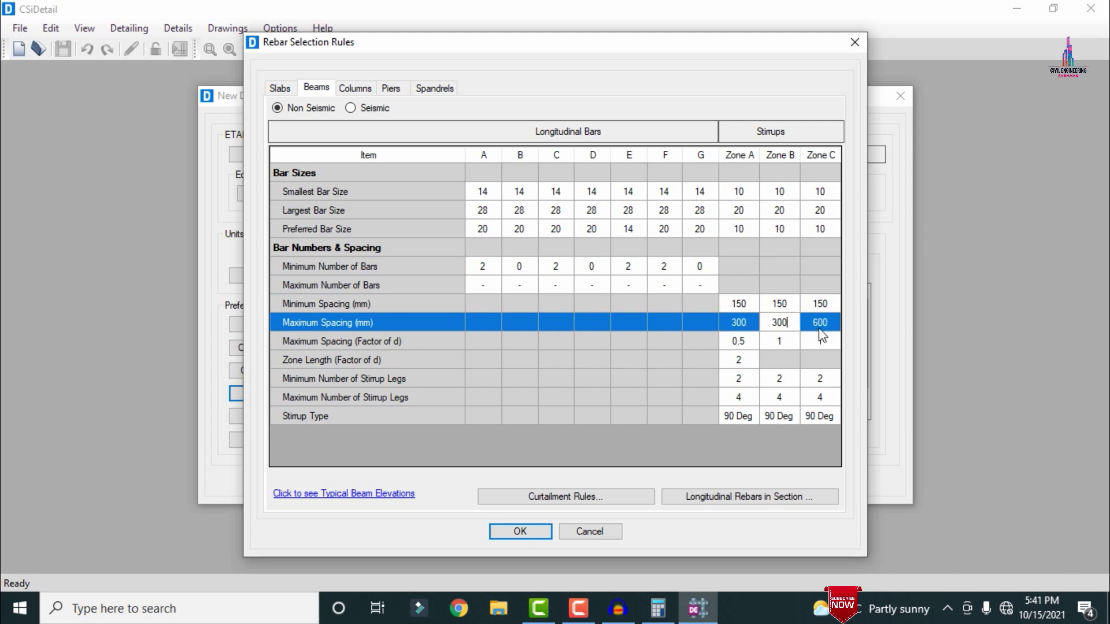
left_click(826, 331)
type("300")
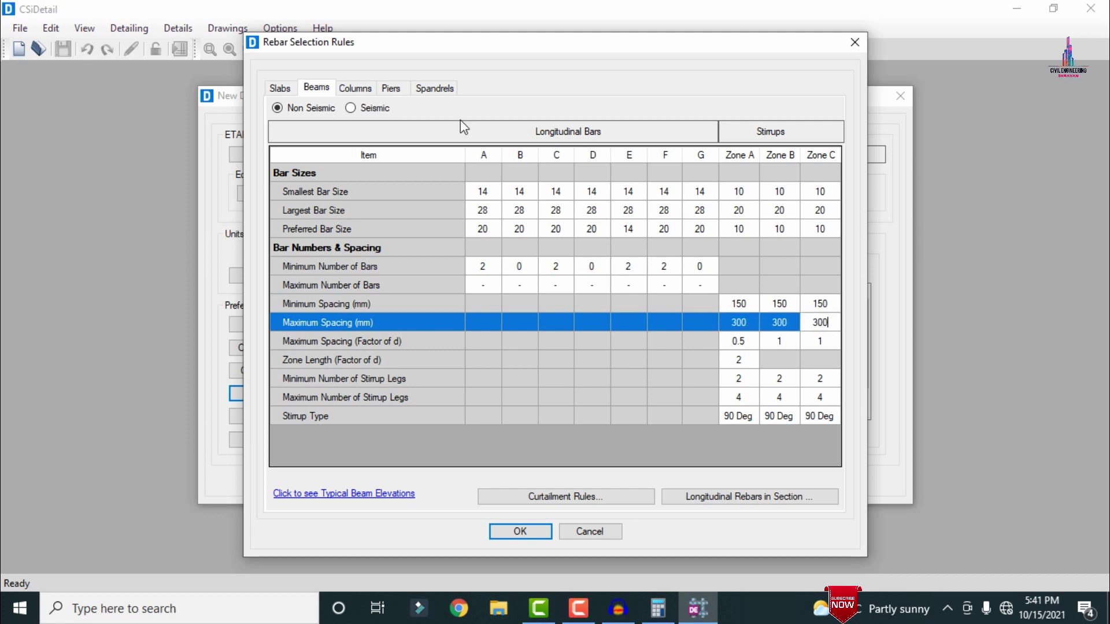
- Set the column tie spacing to 150 mm minimum and 300 mm maximum, and accept the rebar selection rules
left_click(355, 88)
left_click(712, 324)
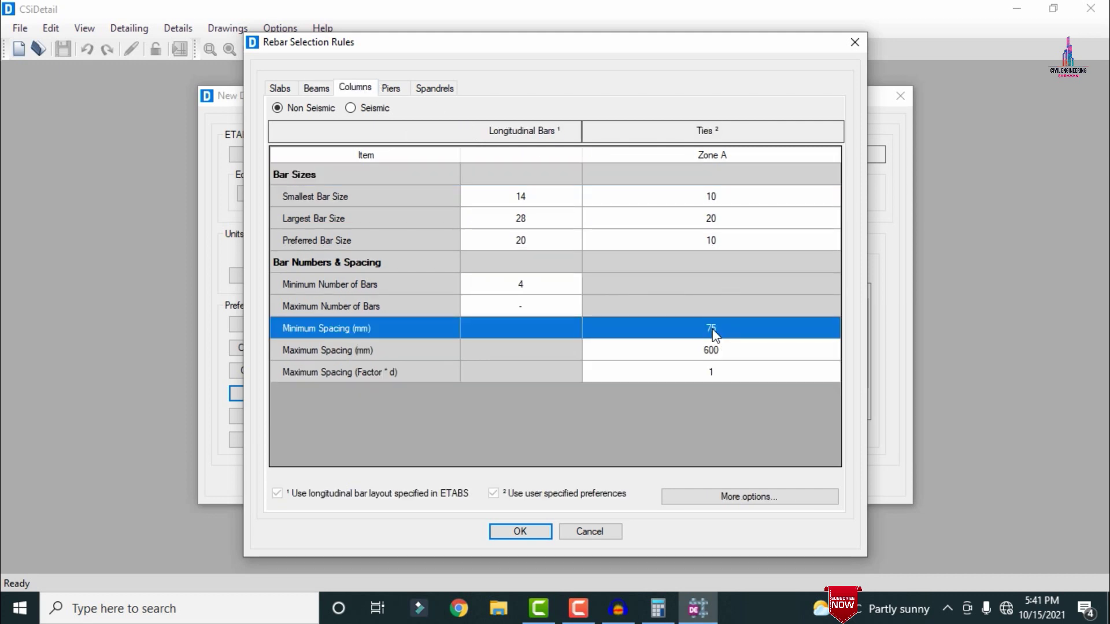
type("150")
left_click(725, 341)
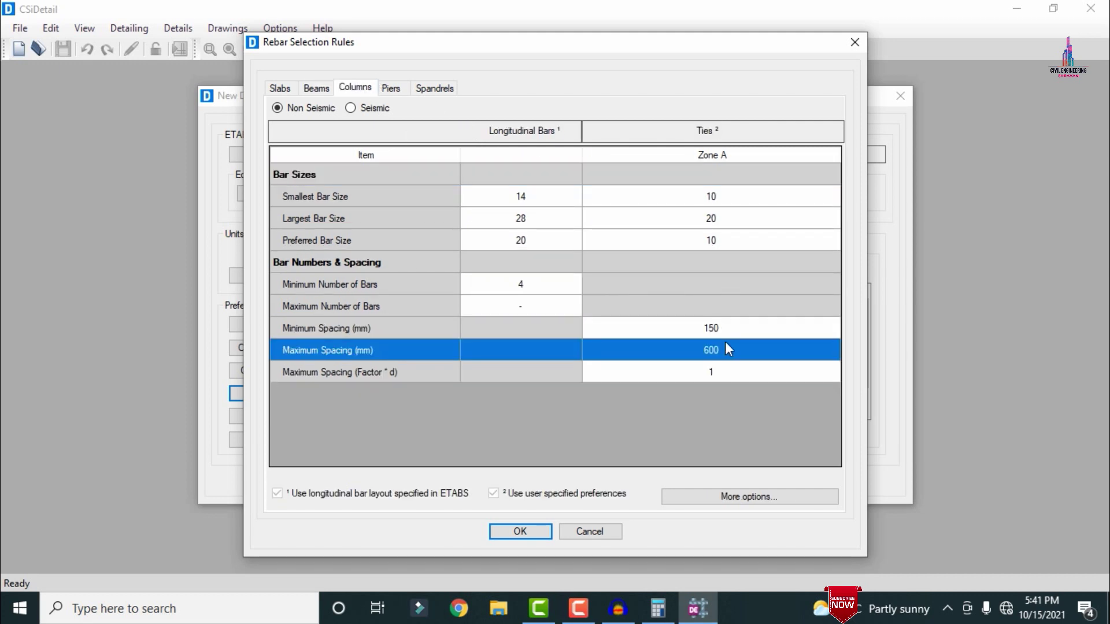
type("30")
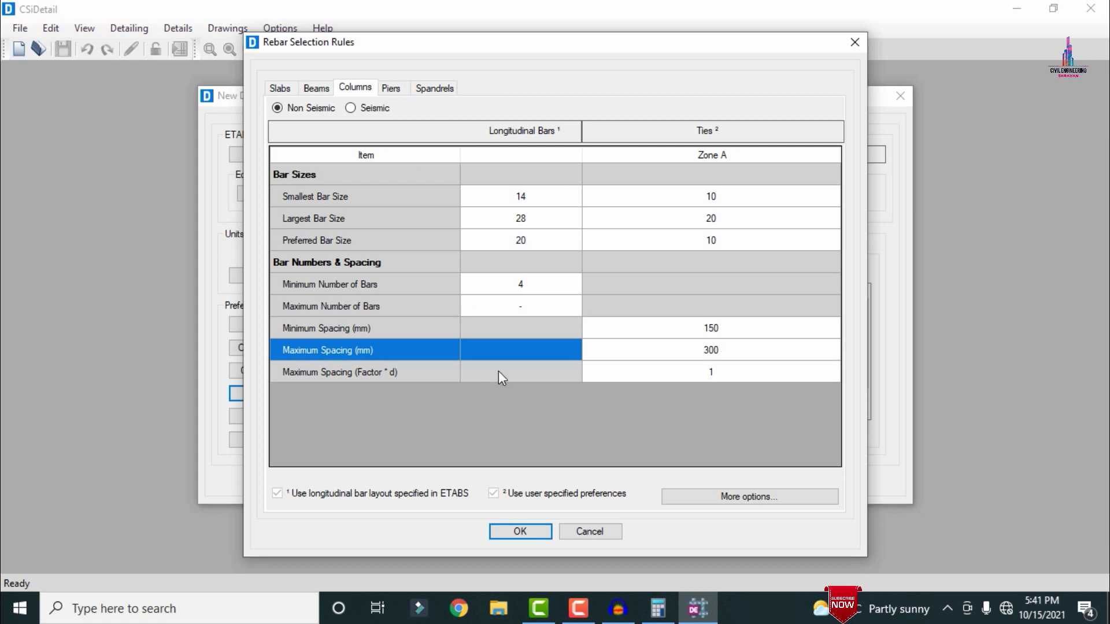
left_click(520, 532)
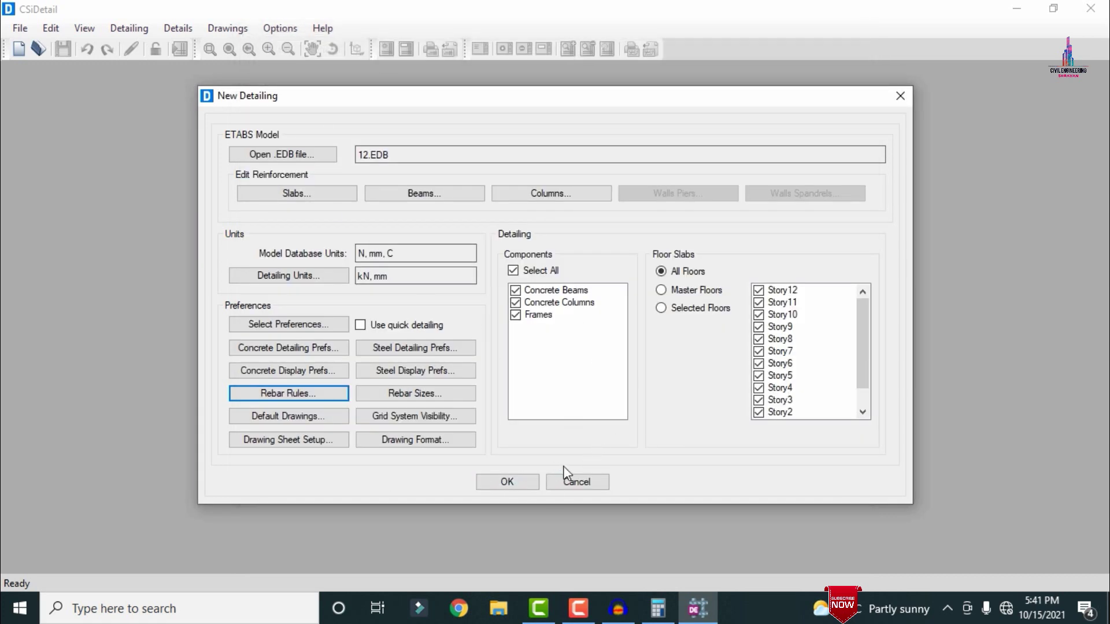
- Generate the detailing for all floors and display the bill of materials for the floor slabs
left_click(508, 481)
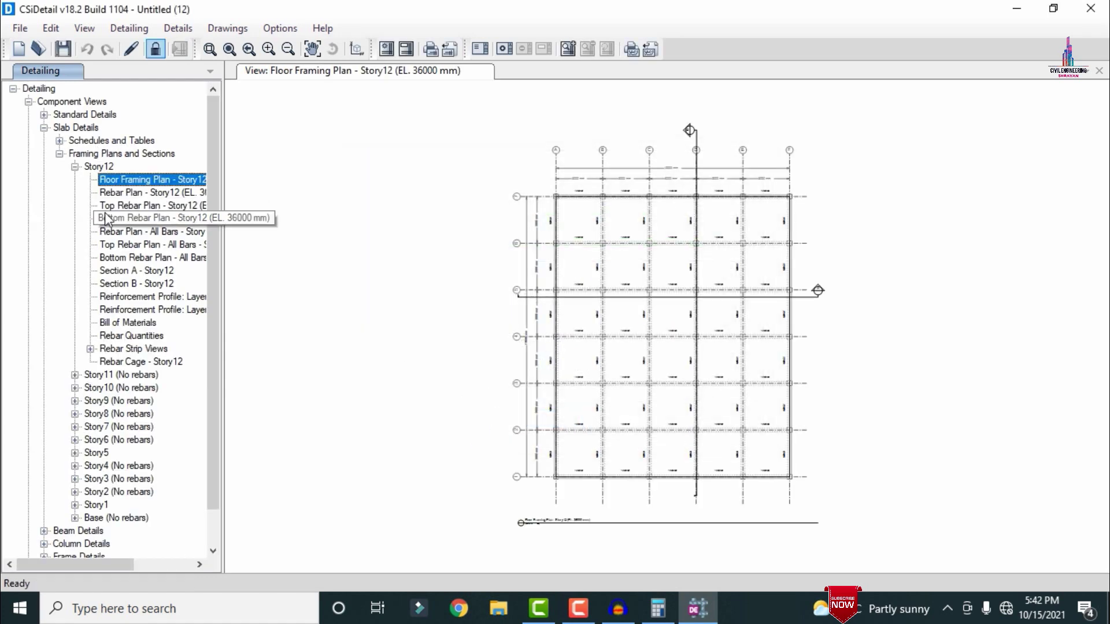
left_click(74, 167)
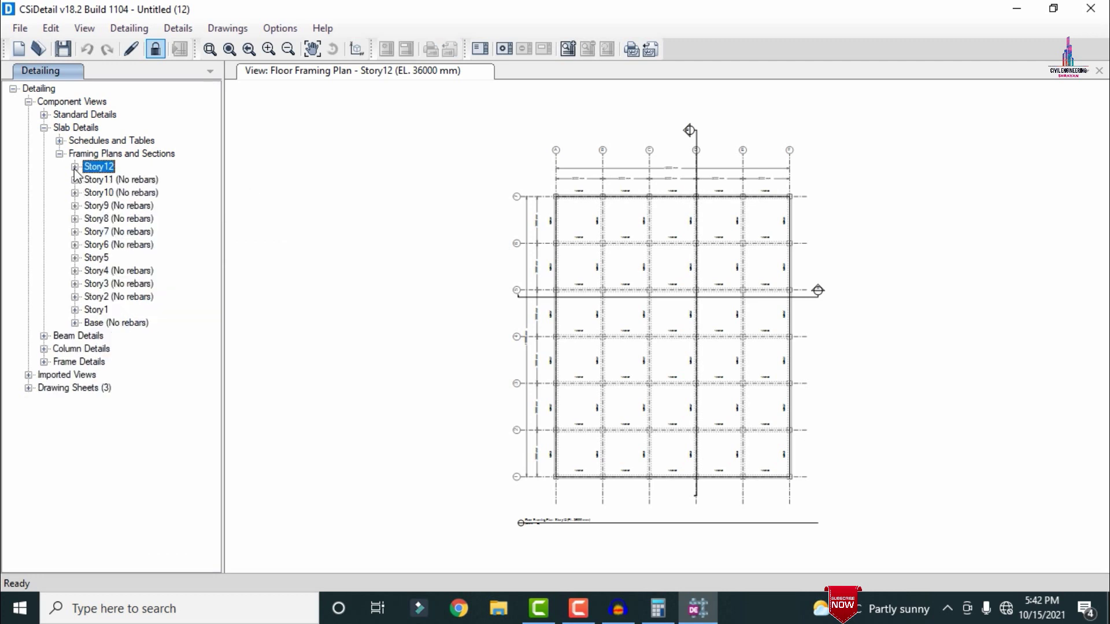
left_click(60, 155)
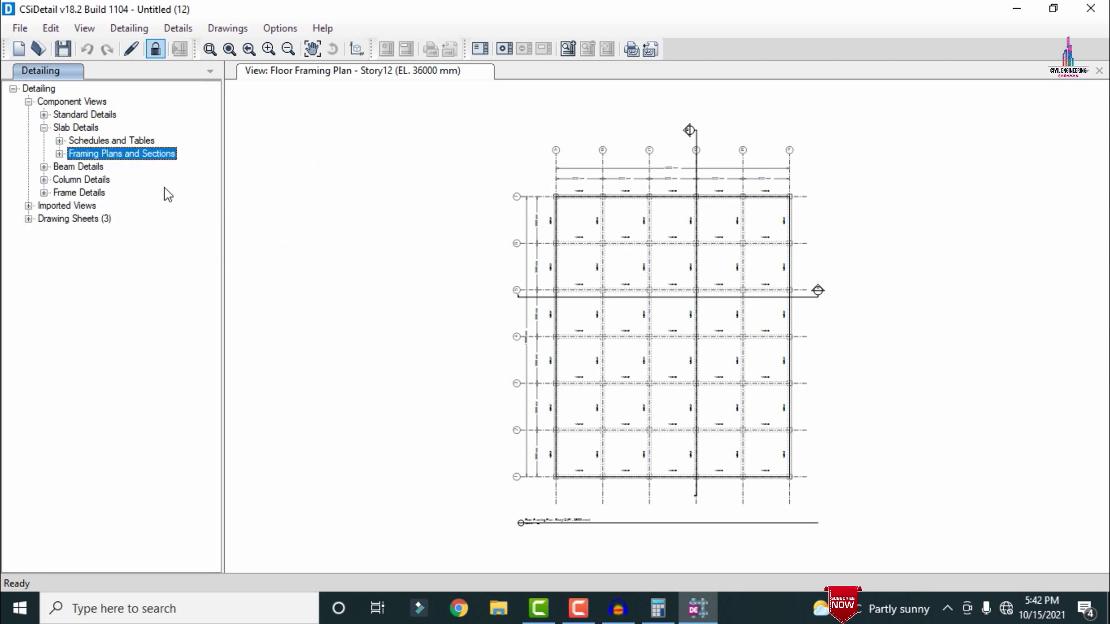
left_click(59, 140)
left_click(90, 154)
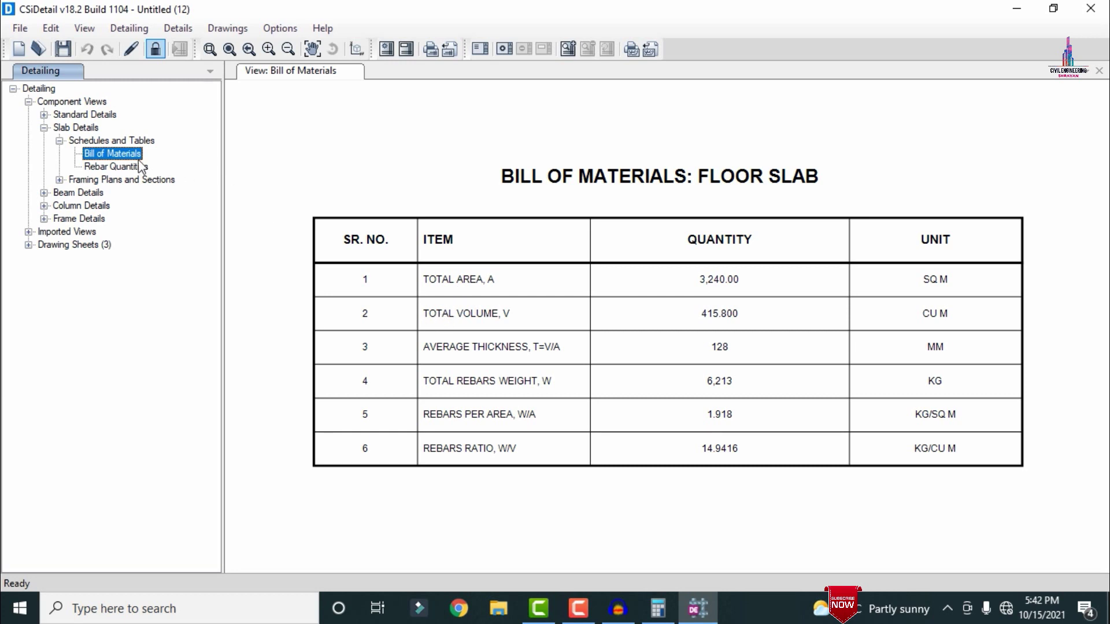
- View the Story12 slab's floor framing plan, rebar plan and top rebar plan
left_click(59, 180)
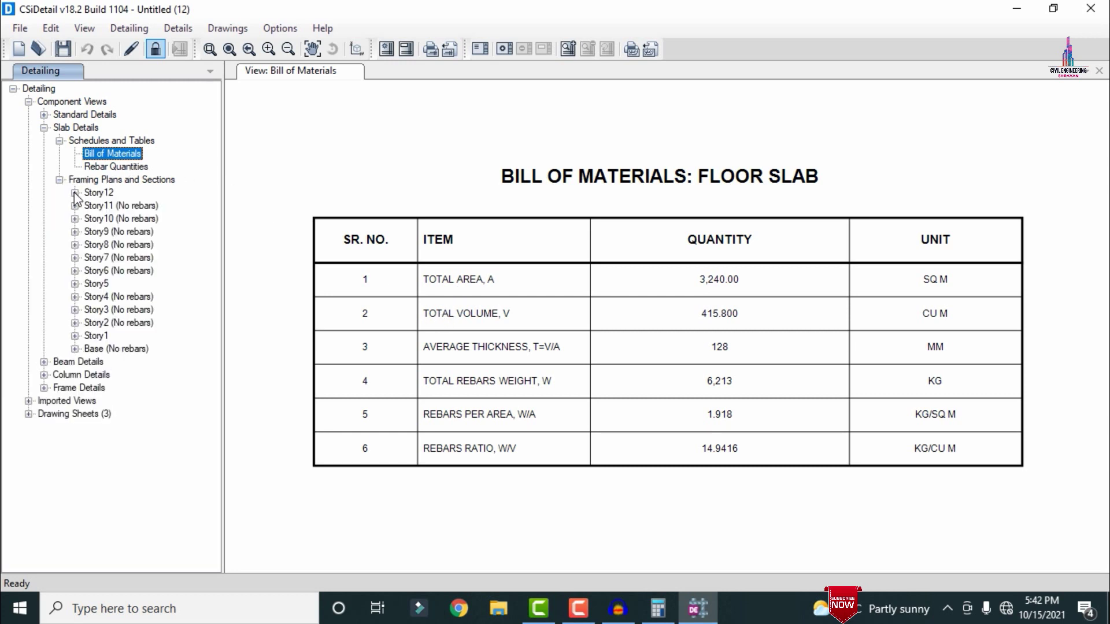
left_click(75, 192)
left_click(112, 206)
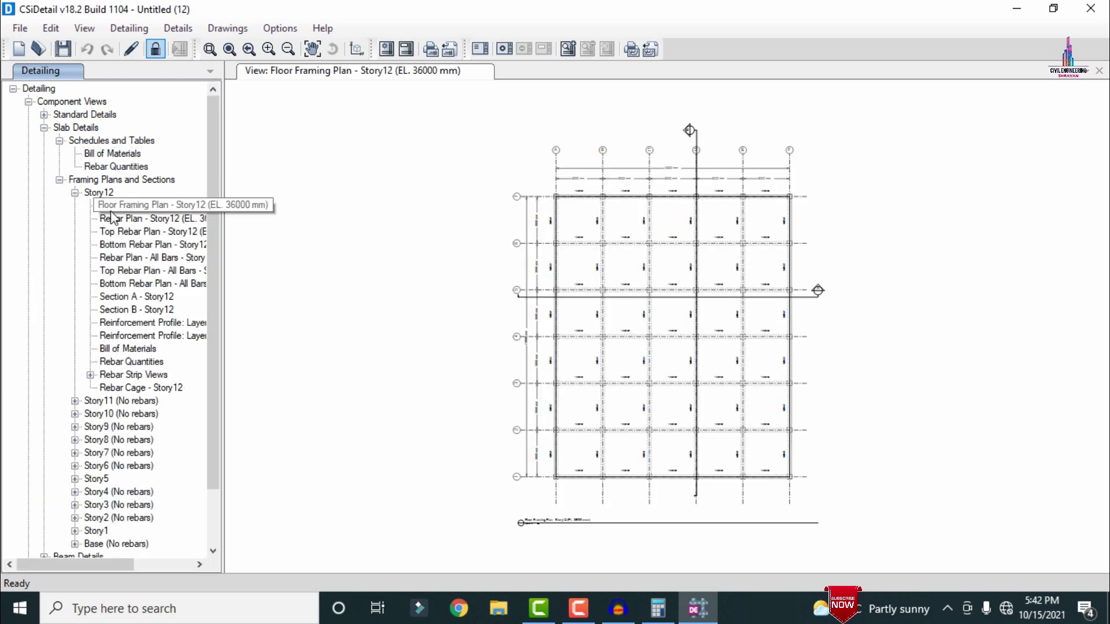
left_click(121, 219)
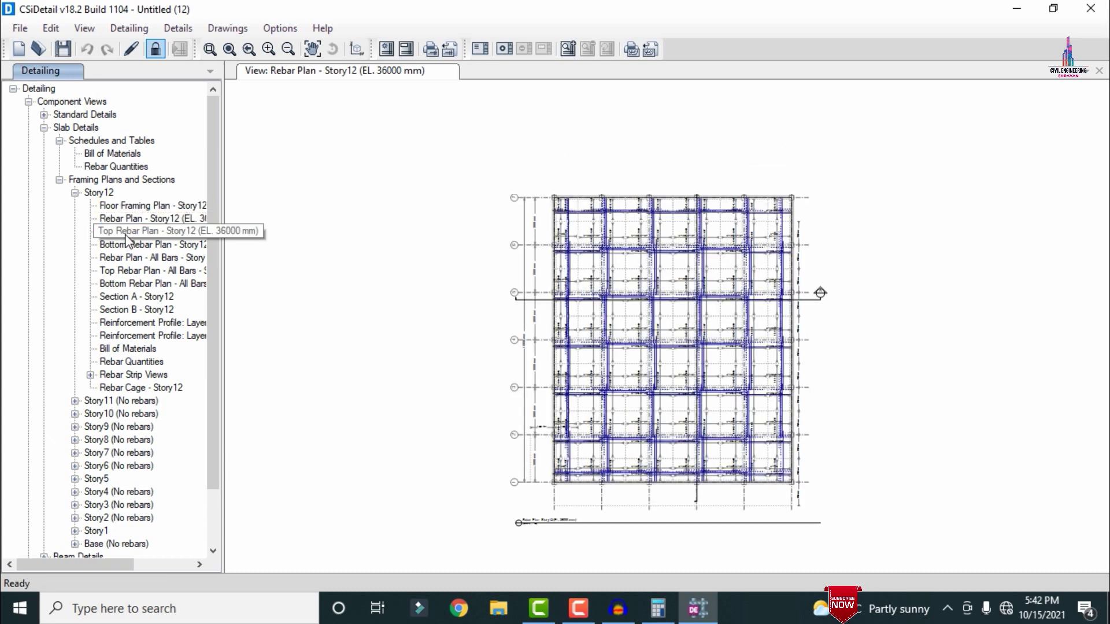
left_click(123, 232)
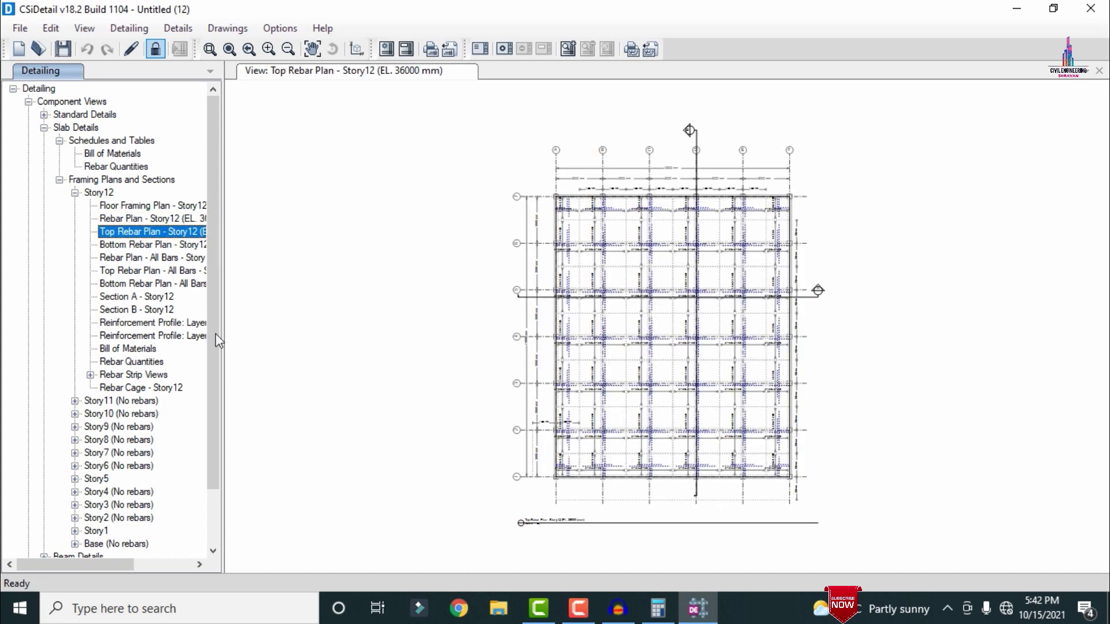
- Examine the slab reinforcement in Section A and Section B of Story12
left_click(138, 297)
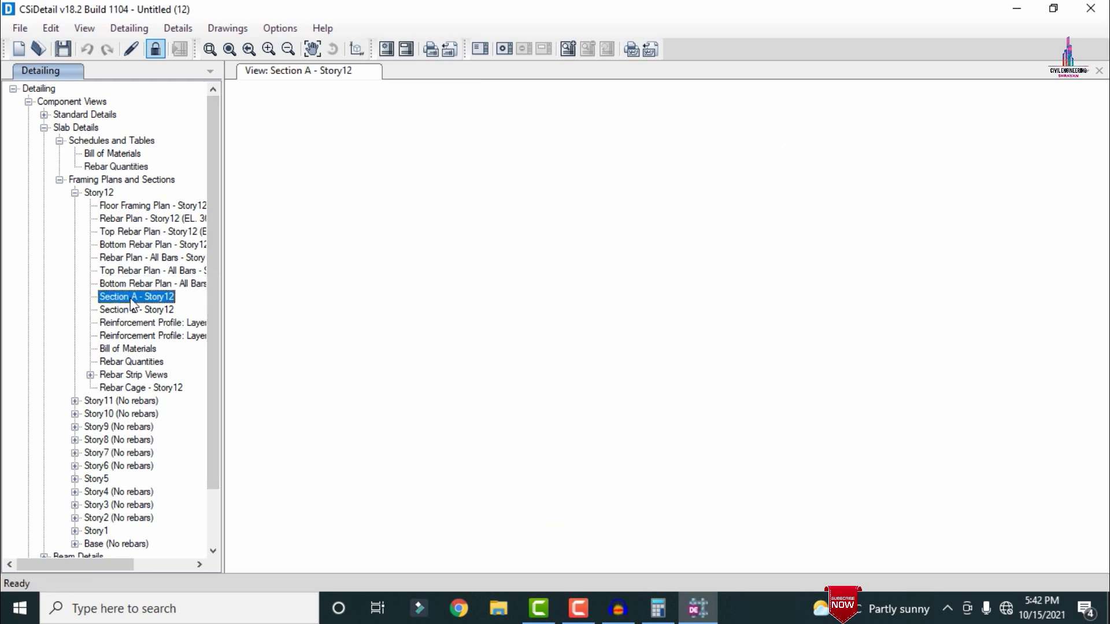
scroll(353, 342, "up", 5)
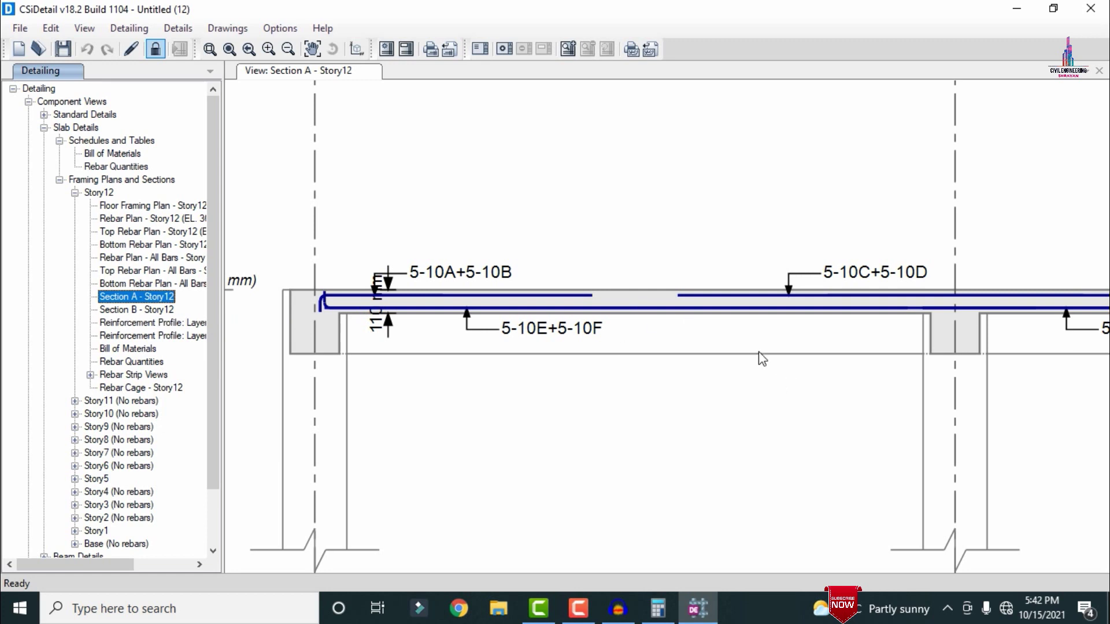
left_click(147, 311)
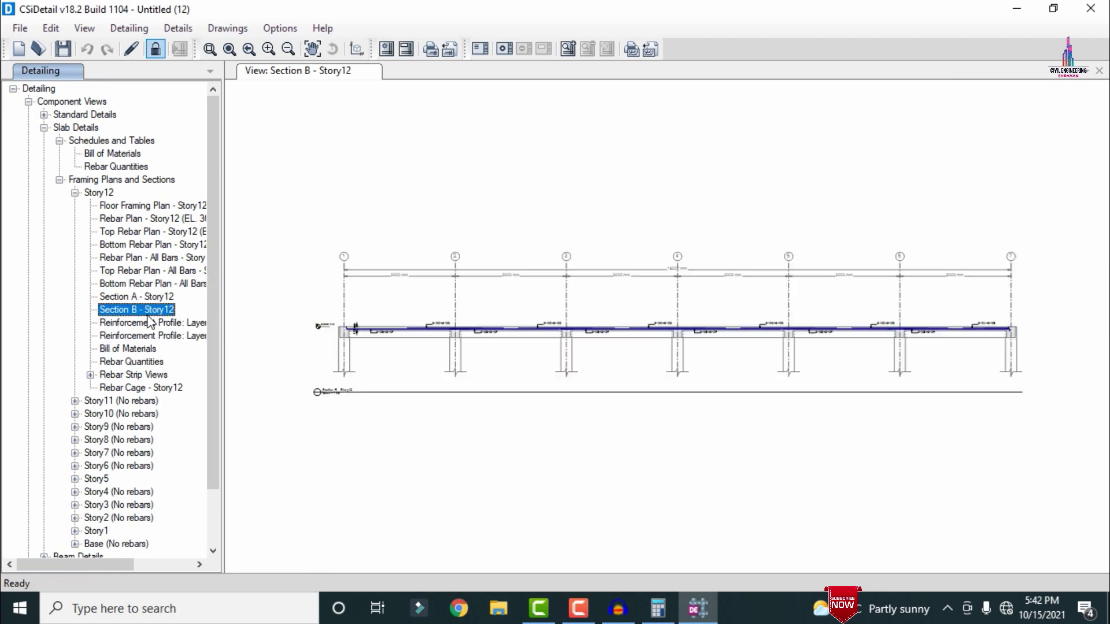
- Display the Story12 slab's 3D rebar cage and inspect its bars and end hooks from several angles
left_click(90, 375)
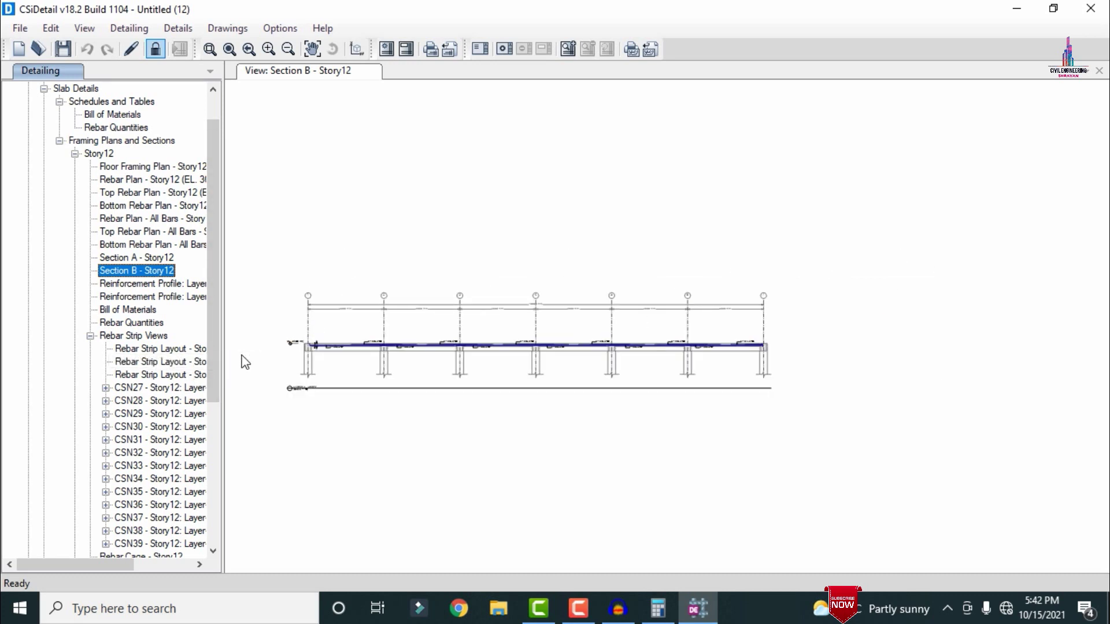
left_click_drag(210, 352, 219, 423)
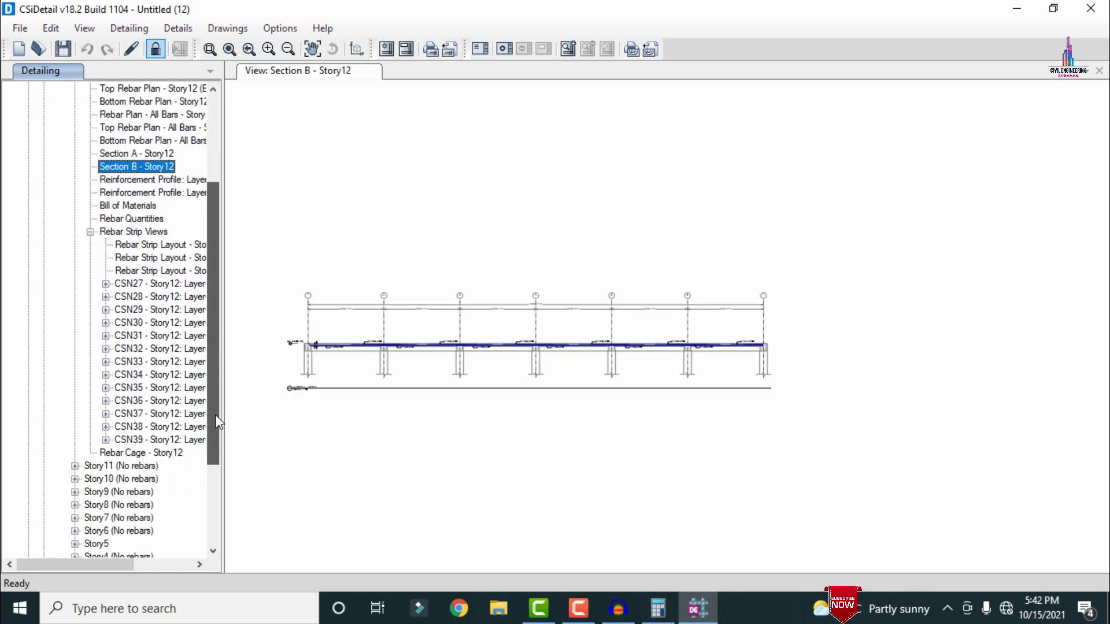
left_click(134, 453)
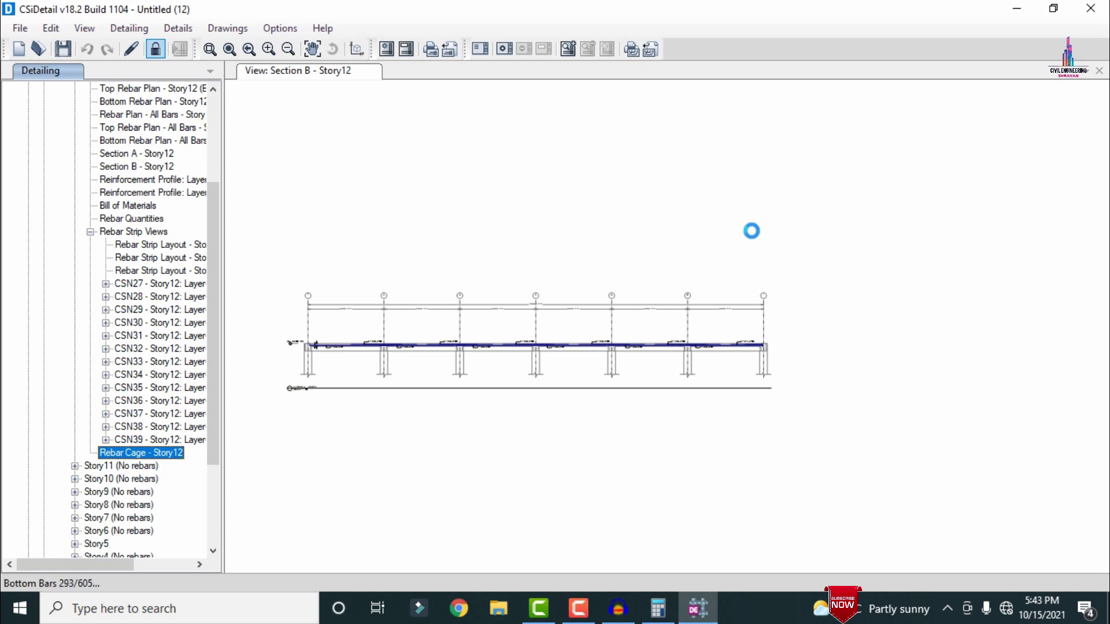
left_click_drag(632, 312, 675, 334)
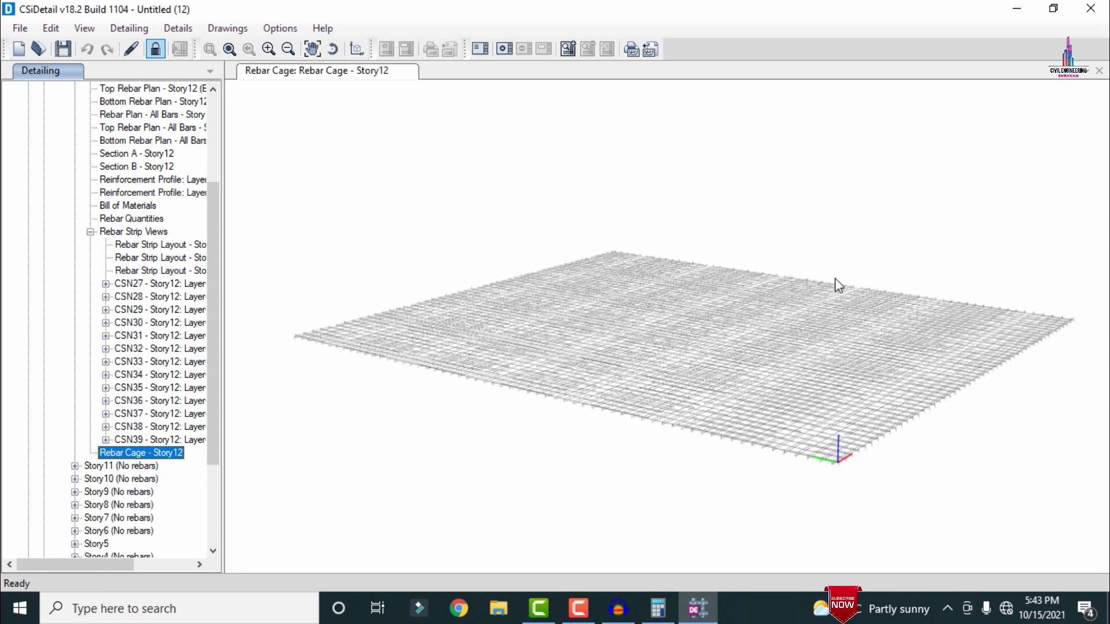
left_click_drag(835, 279, 535, 246)
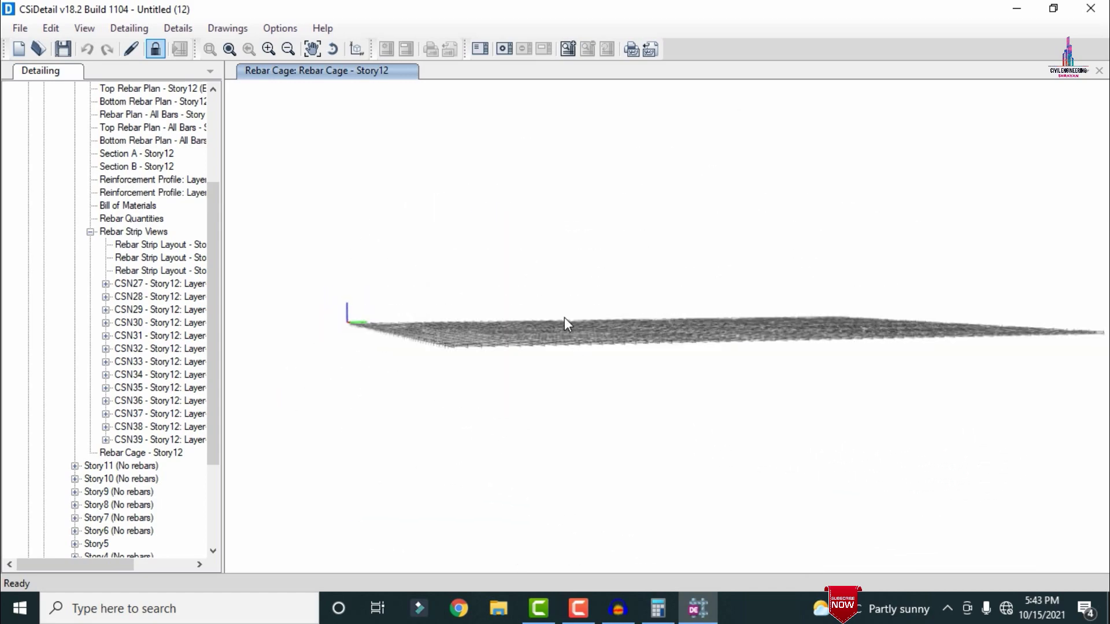
scroll(565, 318, "up", 8)
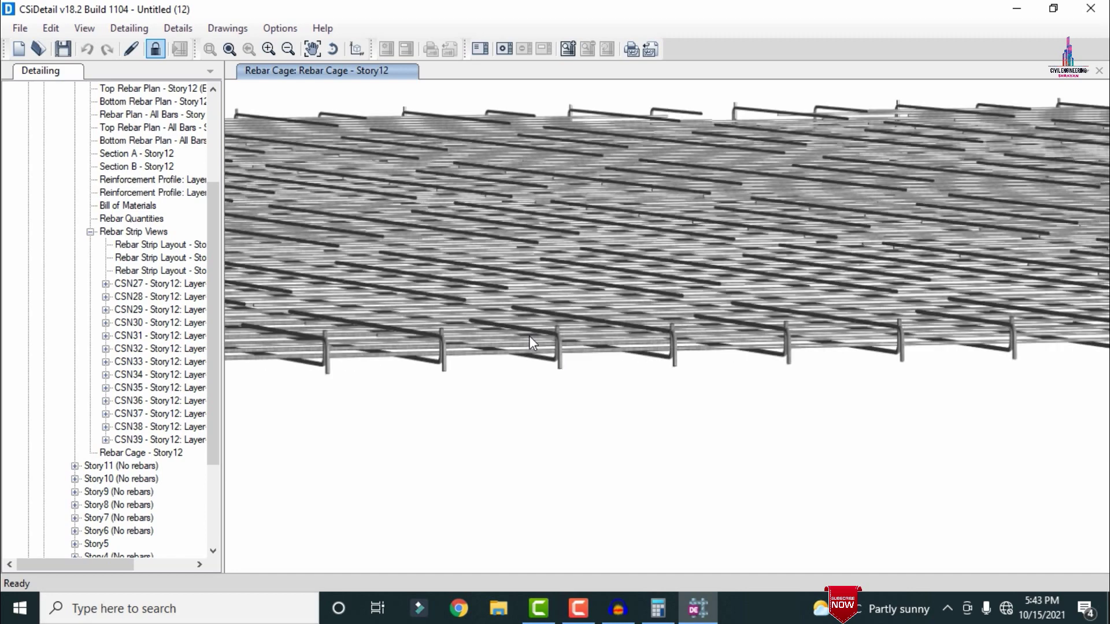
scroll(529, 335, "up", 8)
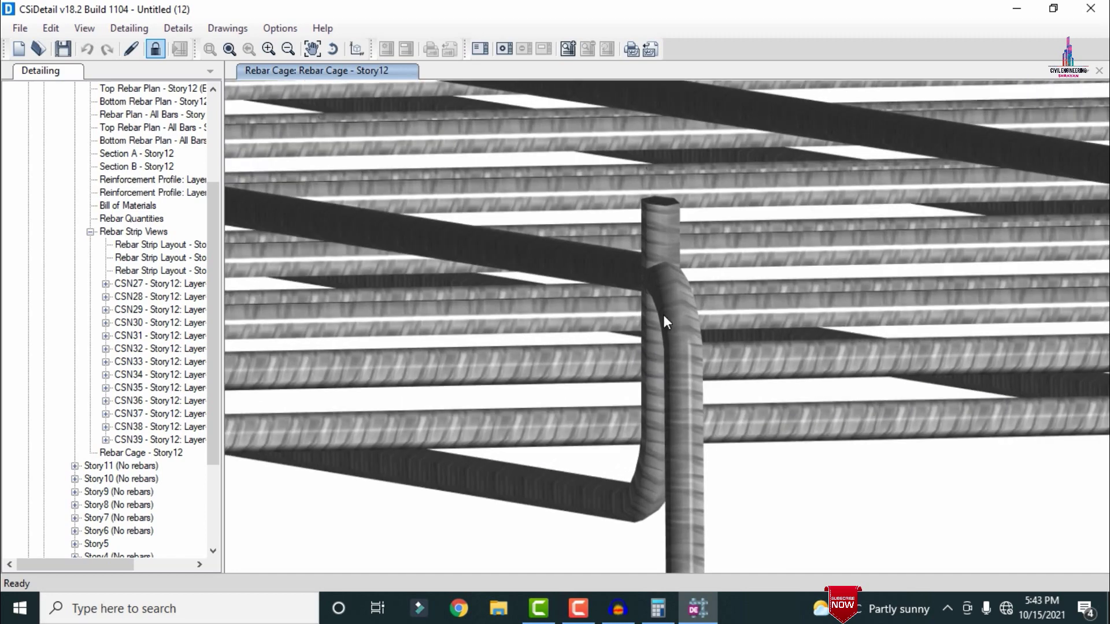
scroll(664, 316, "up", 3)
scroll(717, 243, "down", 10)
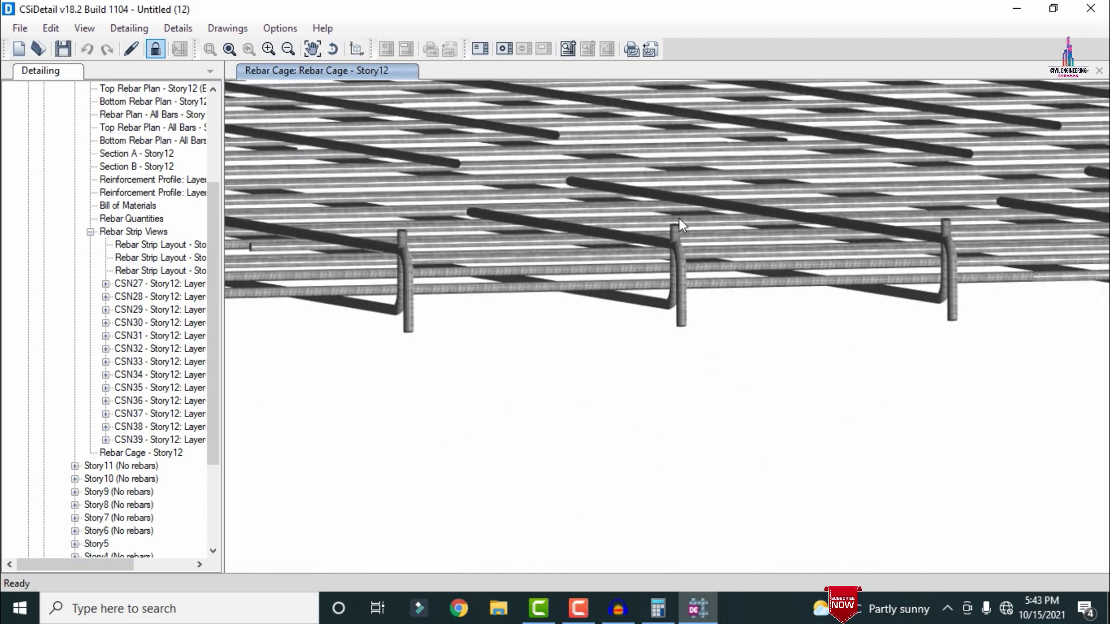
middle_click_drag(693, 242, 744, 233)
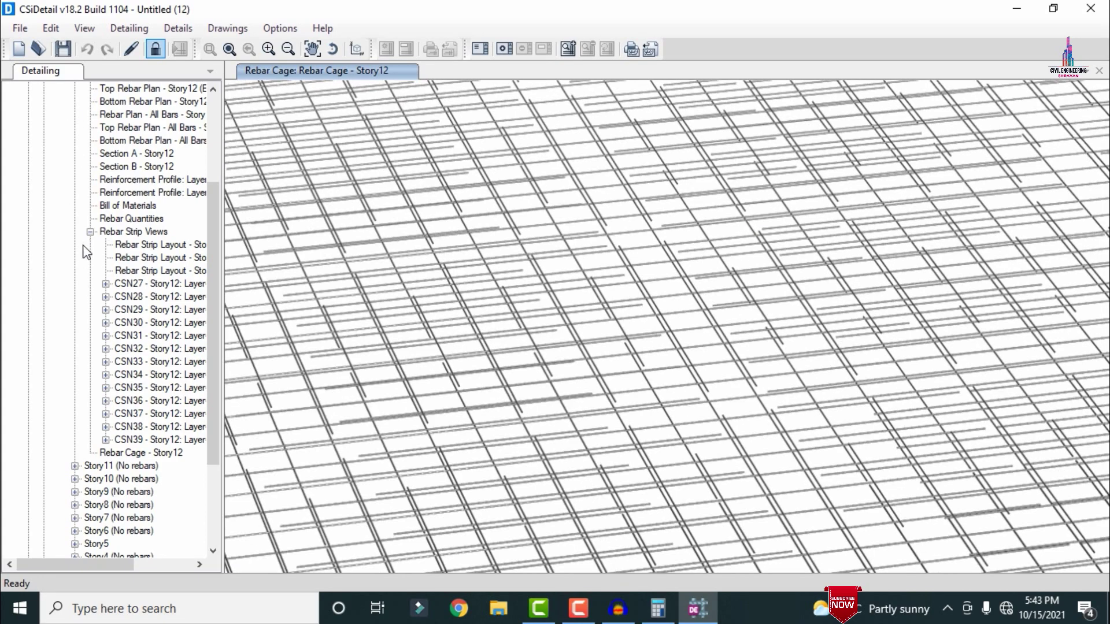
- Display the Story5 slab's 3D rebar cage and rotate it to view the reinforcement from another side
left_click(90, 231)
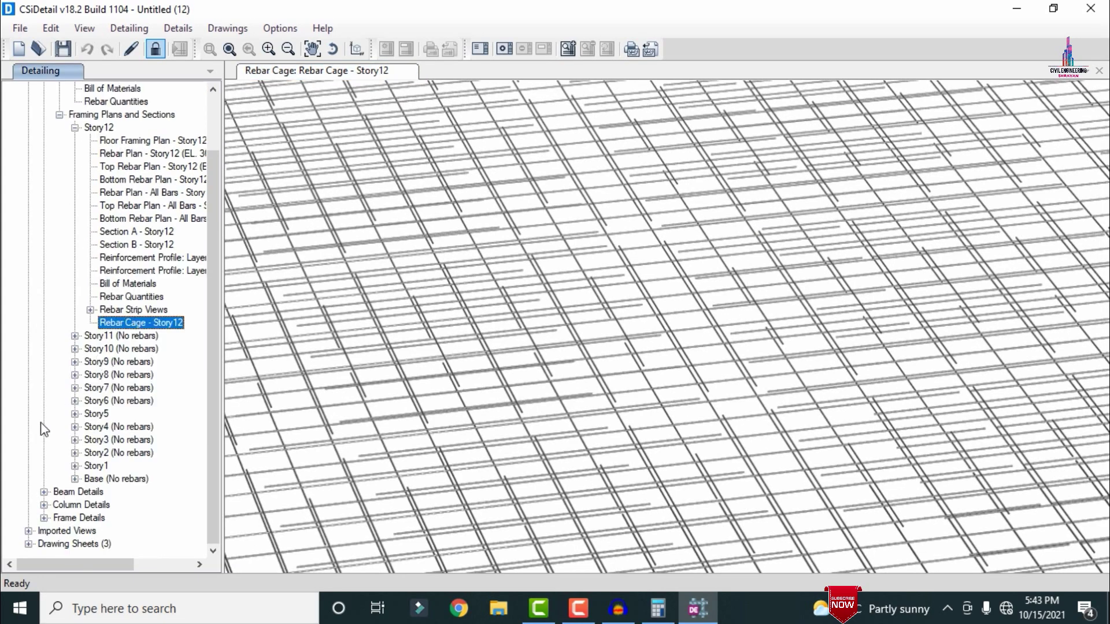
left_click(74, 414)
scroll(75, 421, "down", 4)
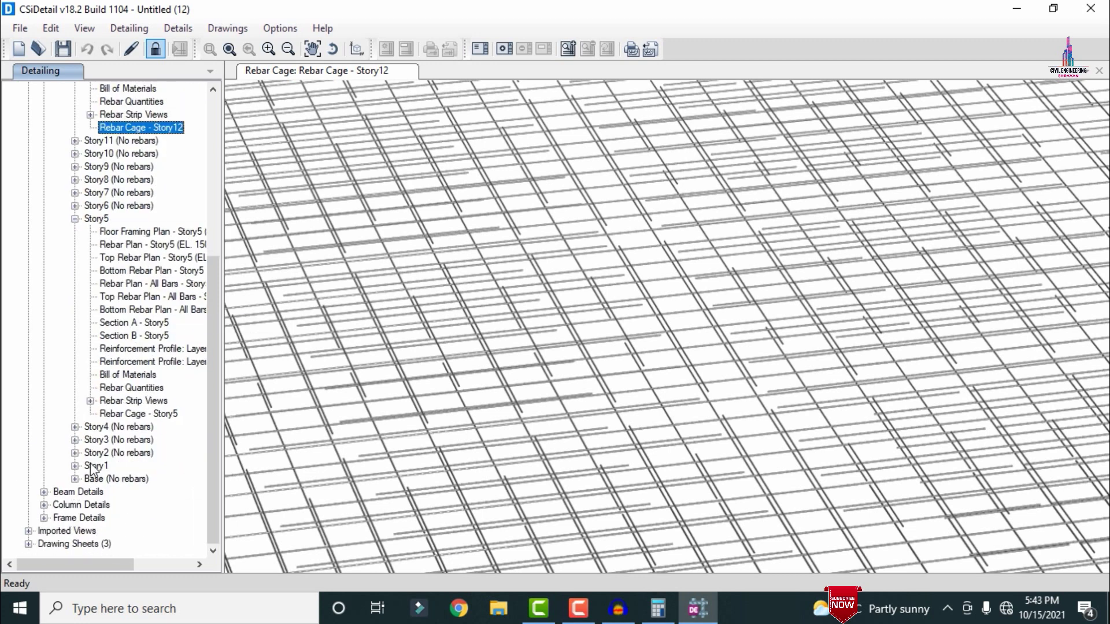
left_click(105, 413)
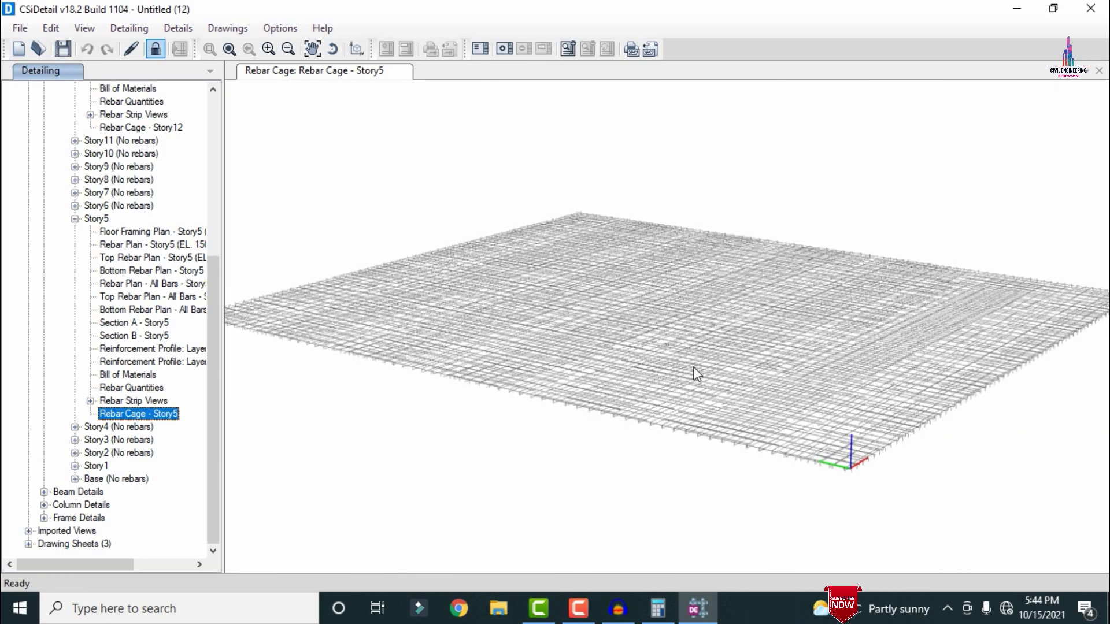
left_click_drag(981, 404, 699, 437)
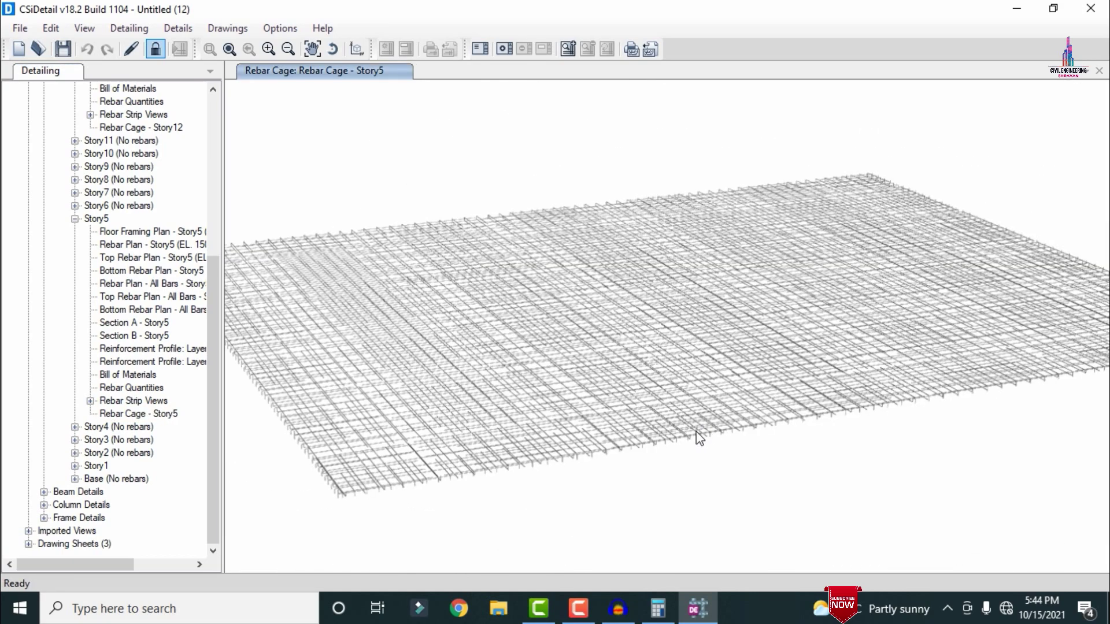
- Display the Story1 slab's 3D rebar cage and inspect it closer from another angle
left_click(75, 466)
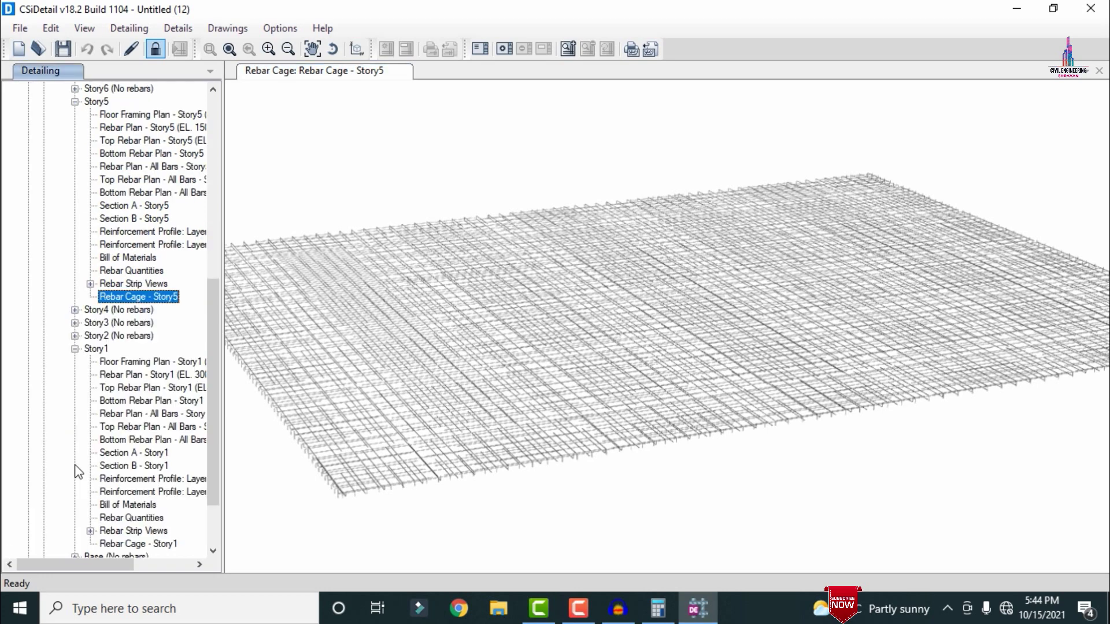
double_click(132, 544)
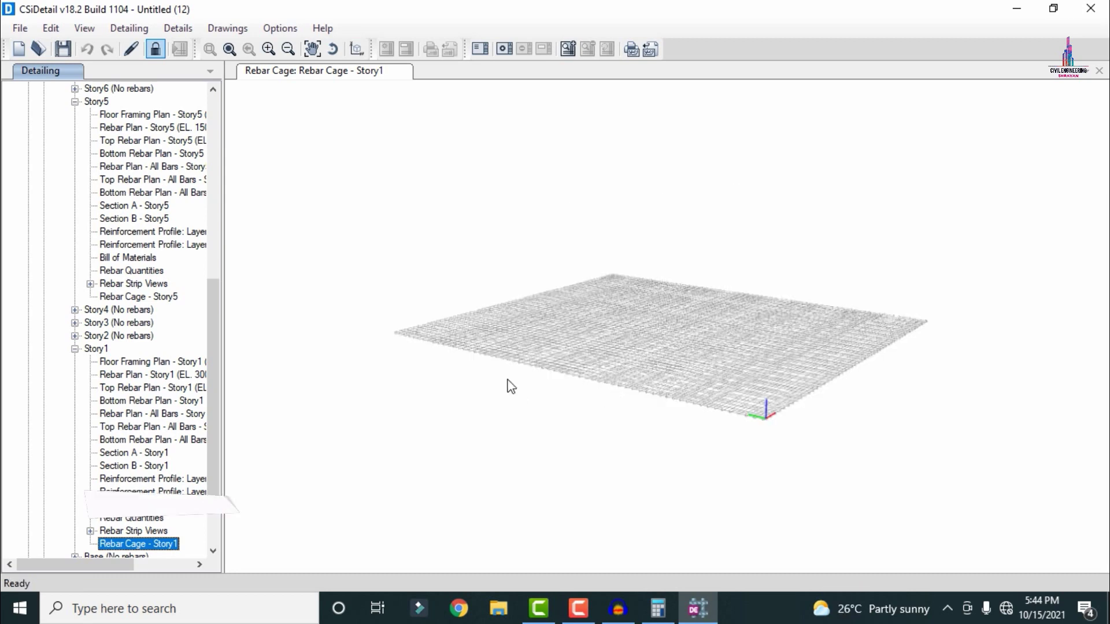
scroll(677, 366, "up", 3)
middle_click_drag(664, 314, 715, 349, "shift")
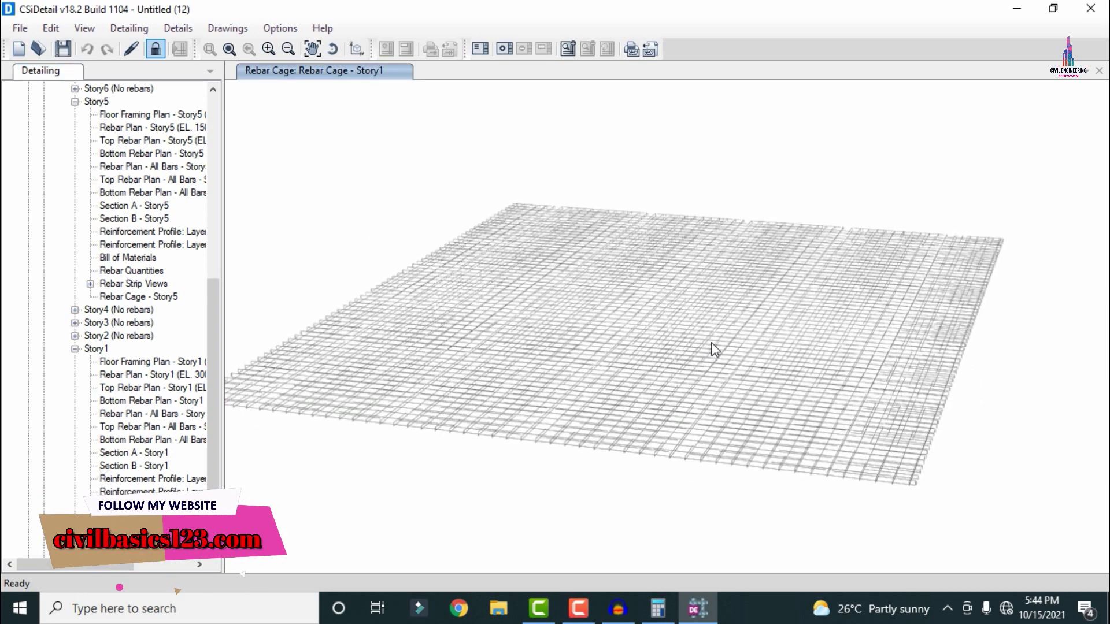
- Collapse the slab story entries and display the concrete beam layout framing plan of Story12
double_click(91, 349)
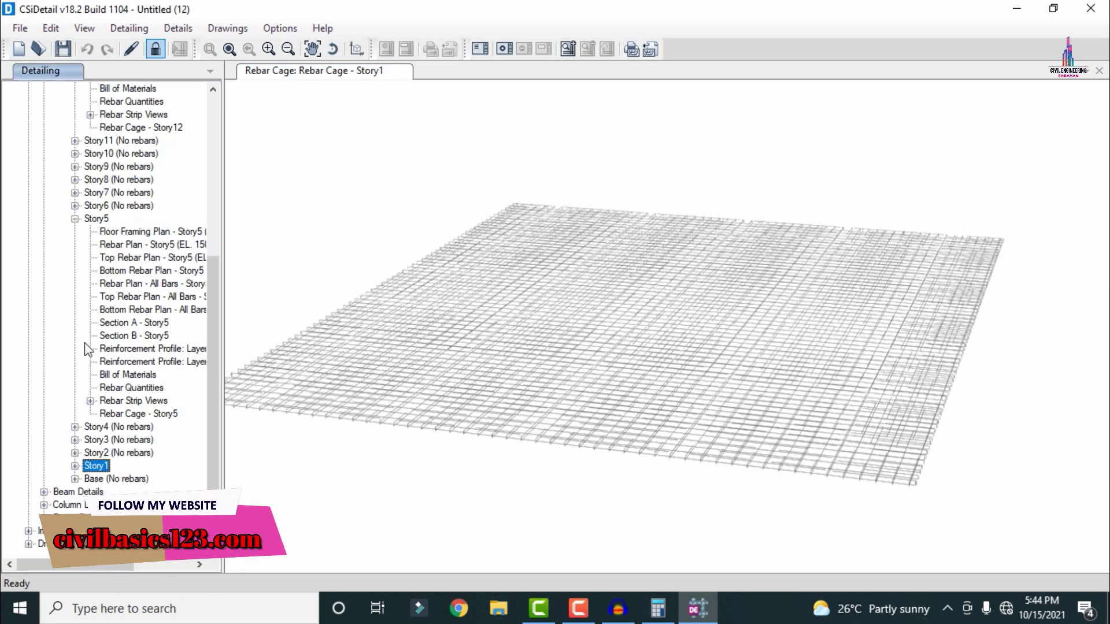
left_click(74, 219)
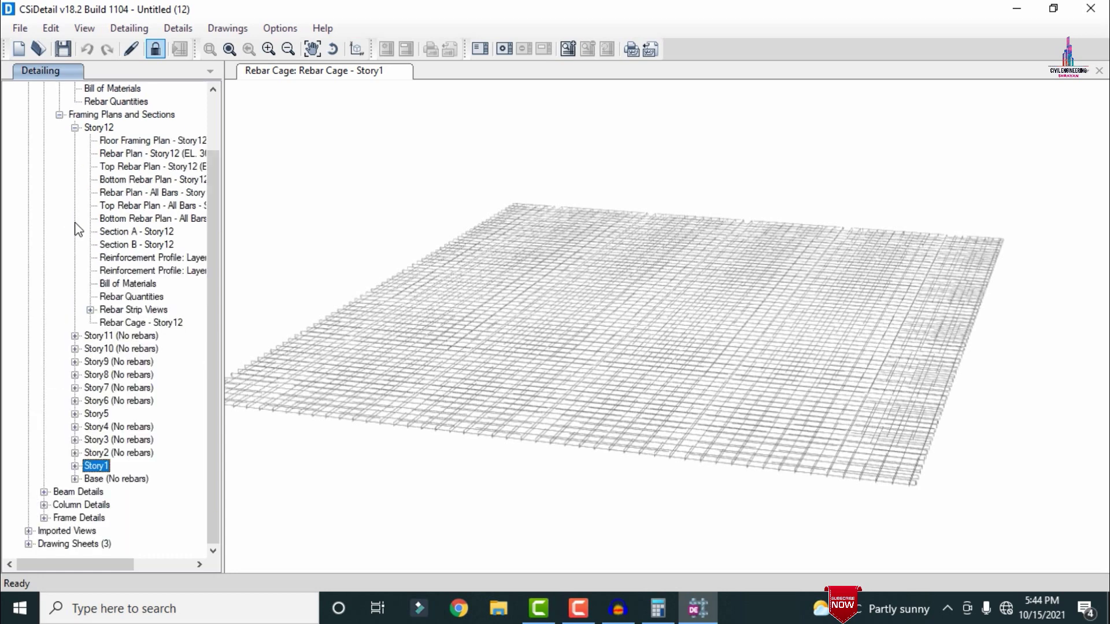
left_click(74, 128)
left_click(44, 362)
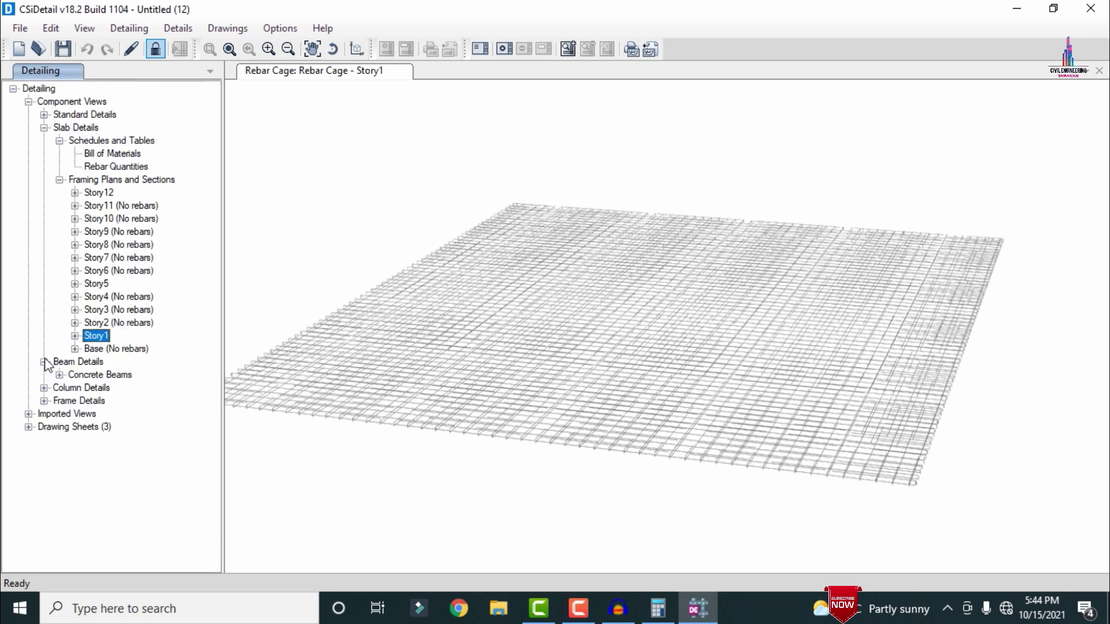
left_click(59, 374)
left_click(75, 388)
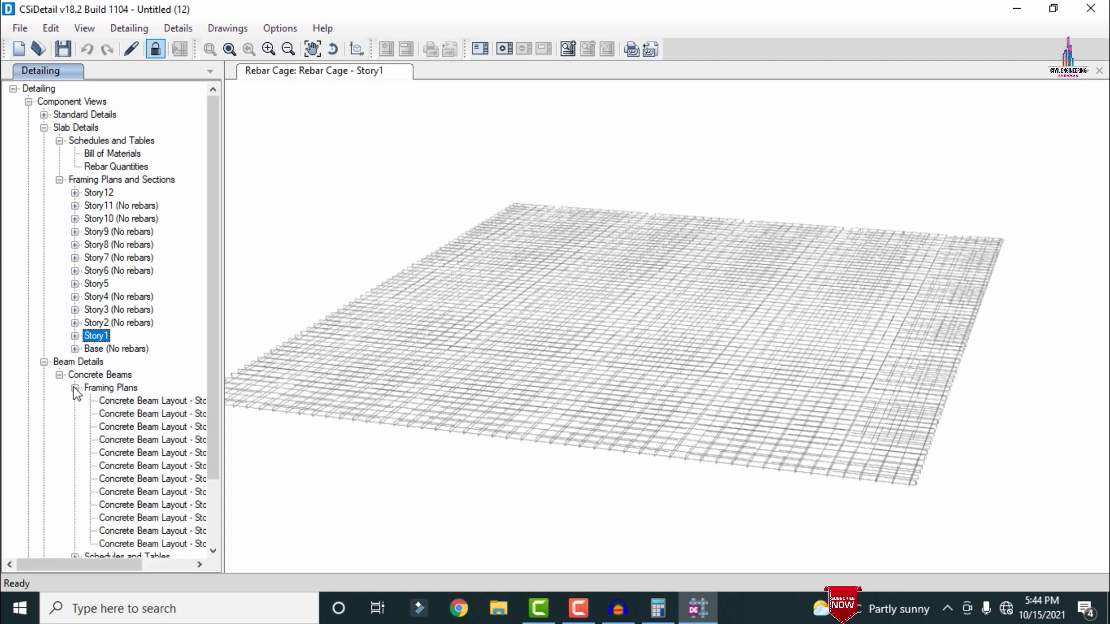
scroll(174, 365, "down", 2)
left_click(152, 322)
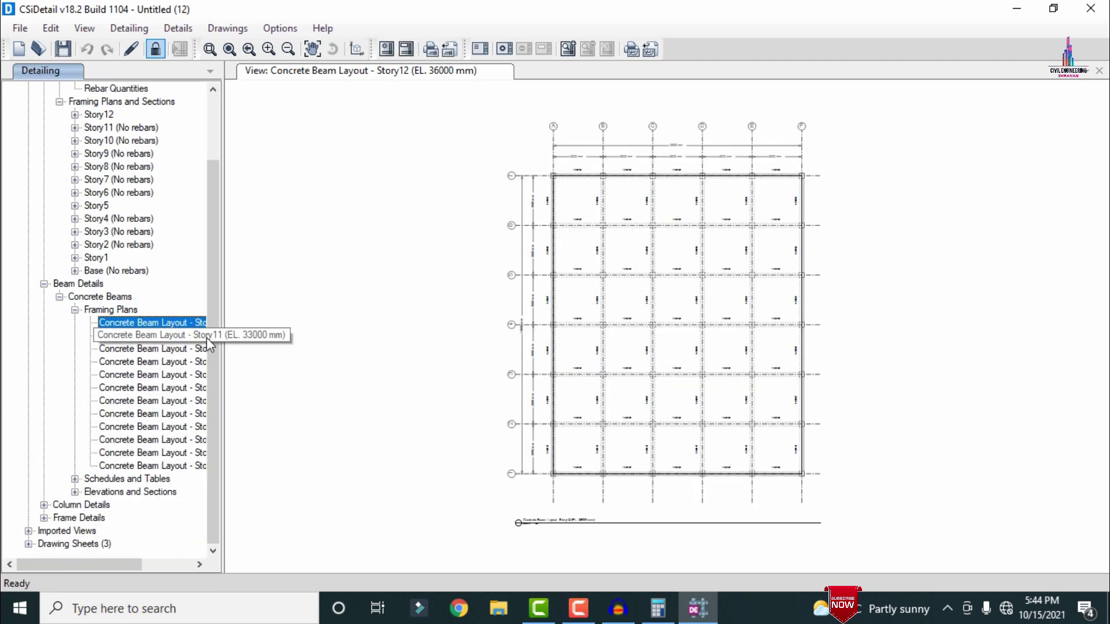
- Examine the reinforcement of Story12 beam 12B1 in its Section A
left_click(75, 492)
left_click(91, 400)
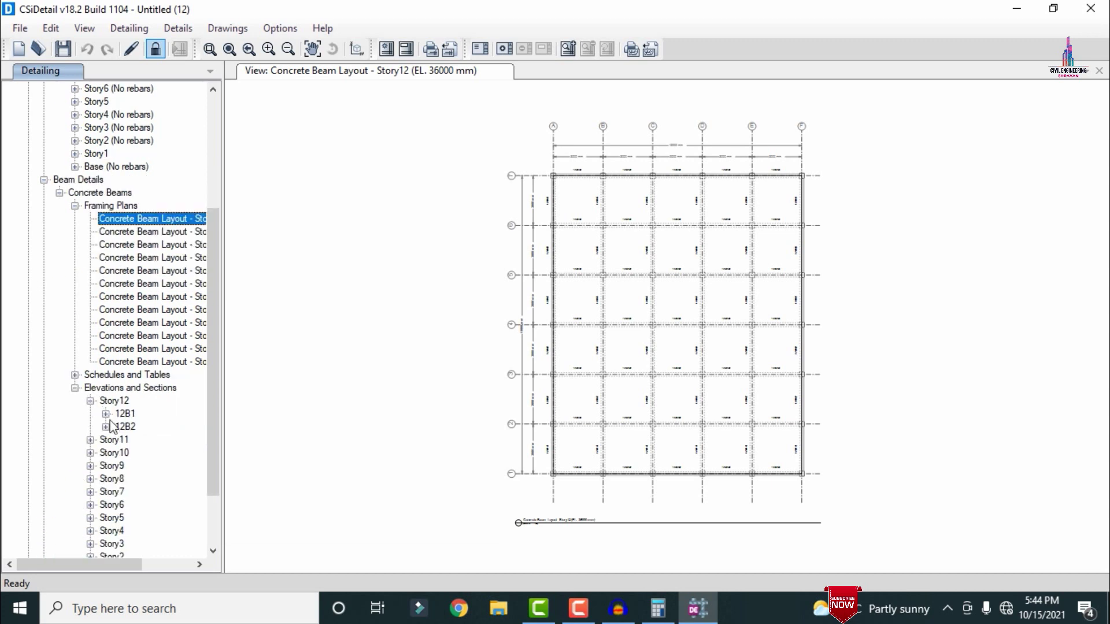
left_click(107, 413)
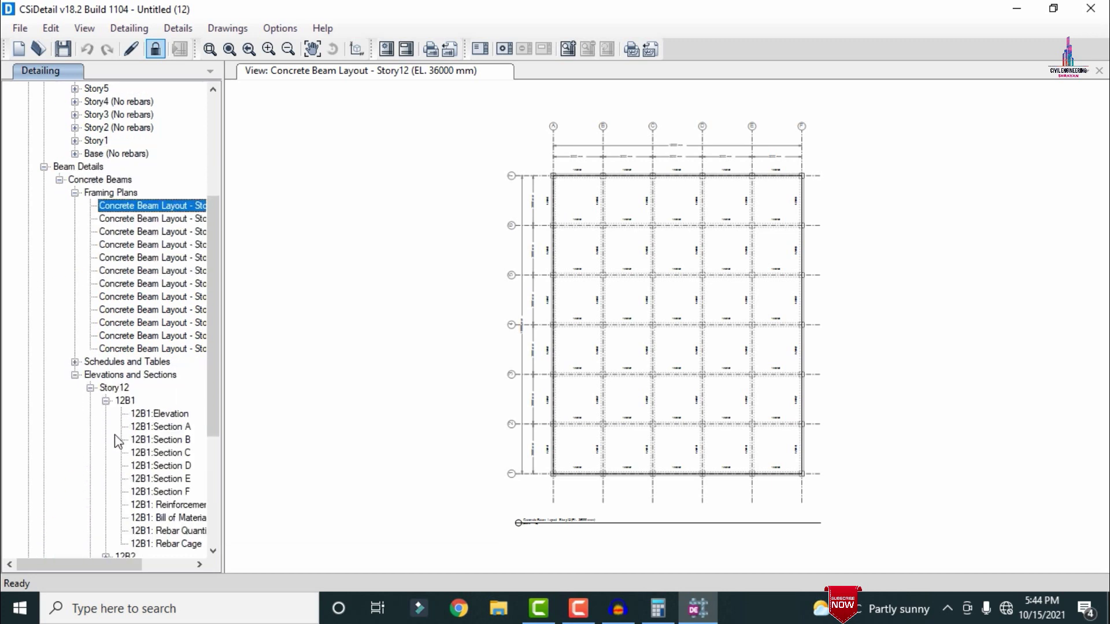
left_click(161, 427)
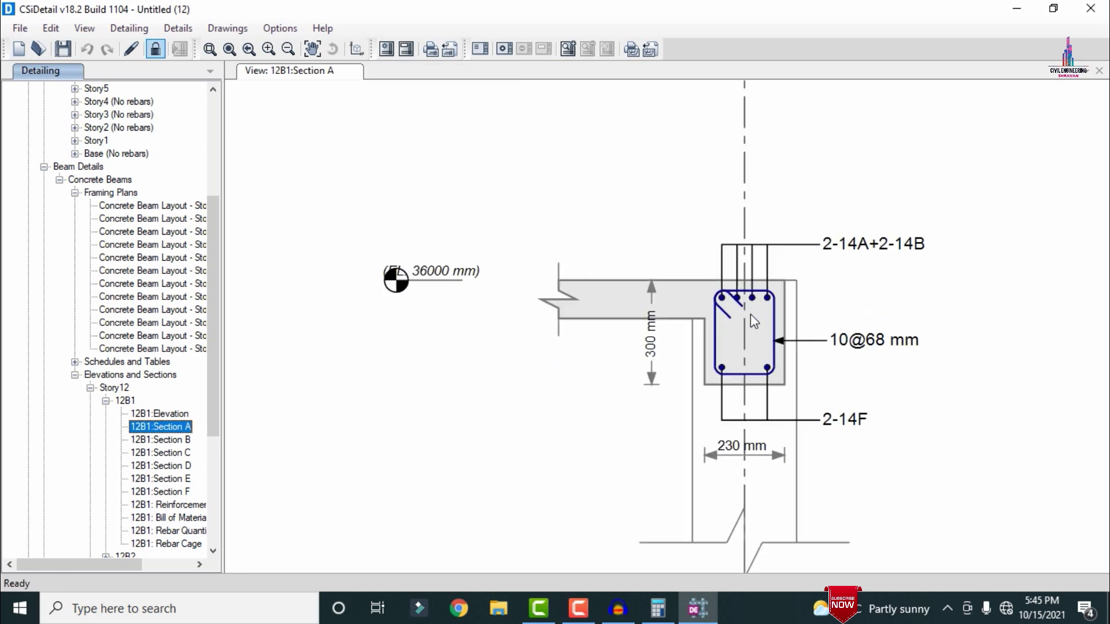
scroll(751, 314, "up", 3)
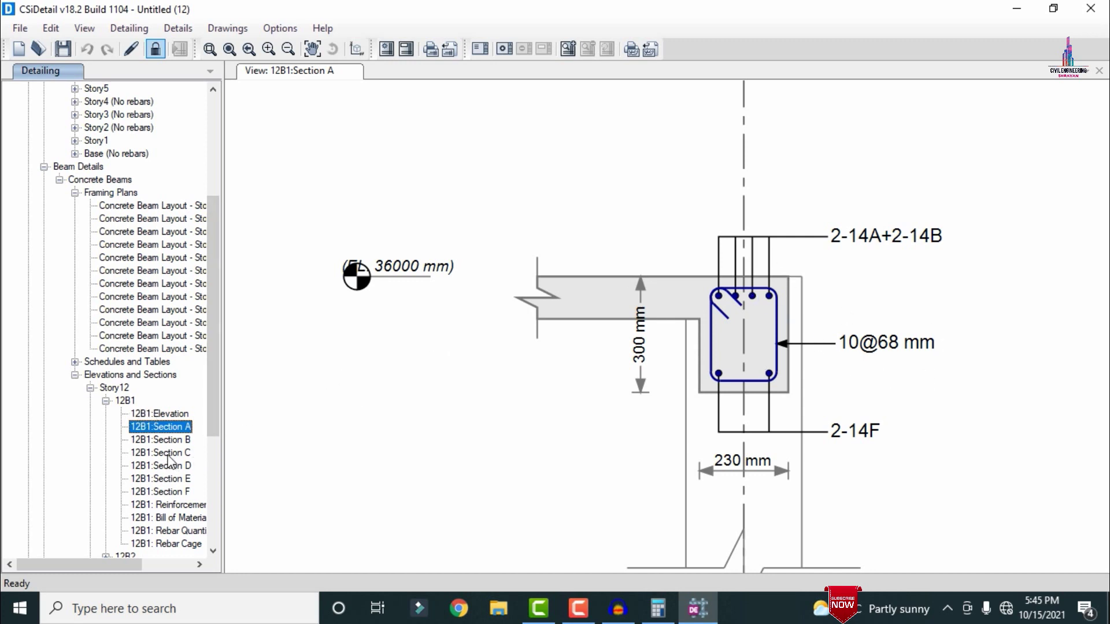
- View Sections B to F of Story12 beam 12B1 one after another
key("Down")
key("Down")
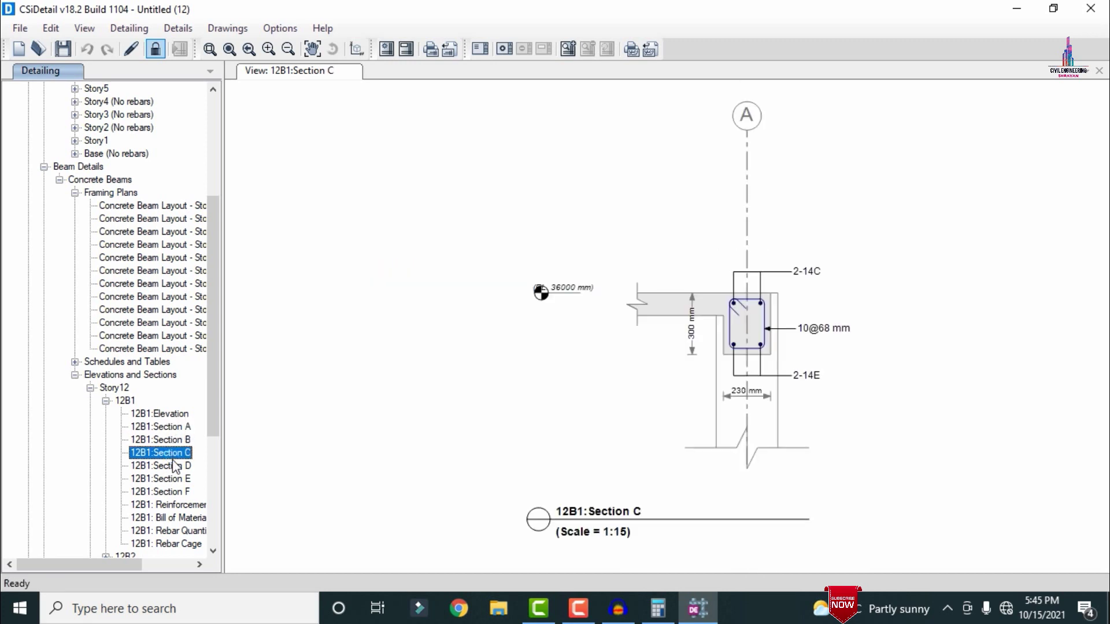
left_click(176, 466)
left_click(182, 480)
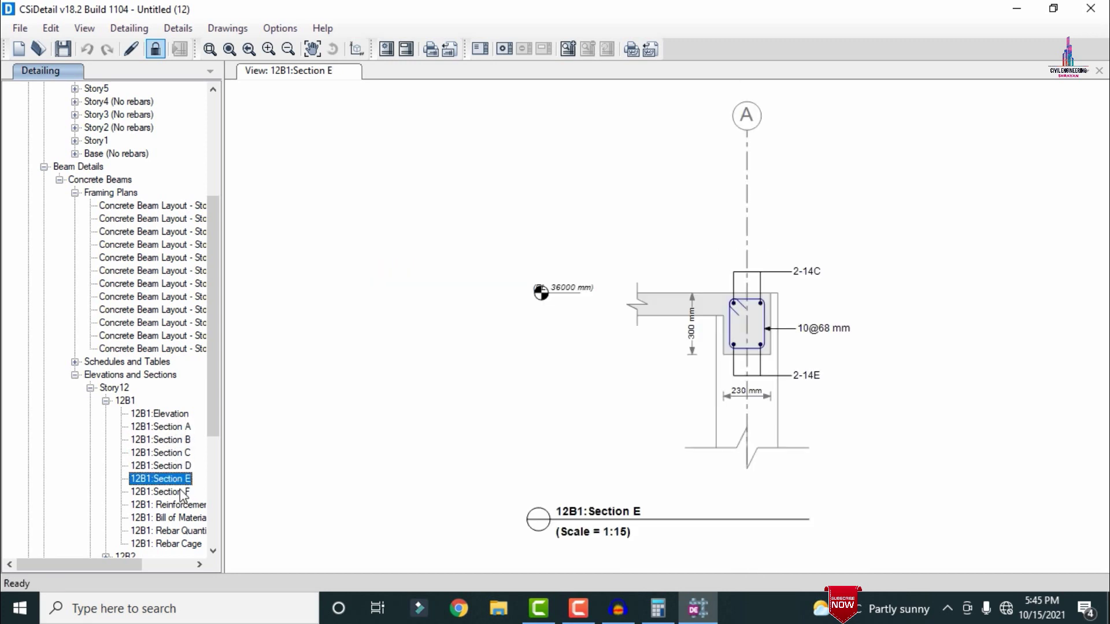
left_click(183, 492)
- Examine the reinforcement of Story5 beam 5B1 in its Section A
left_click_drag(218, 399, 218, 421)
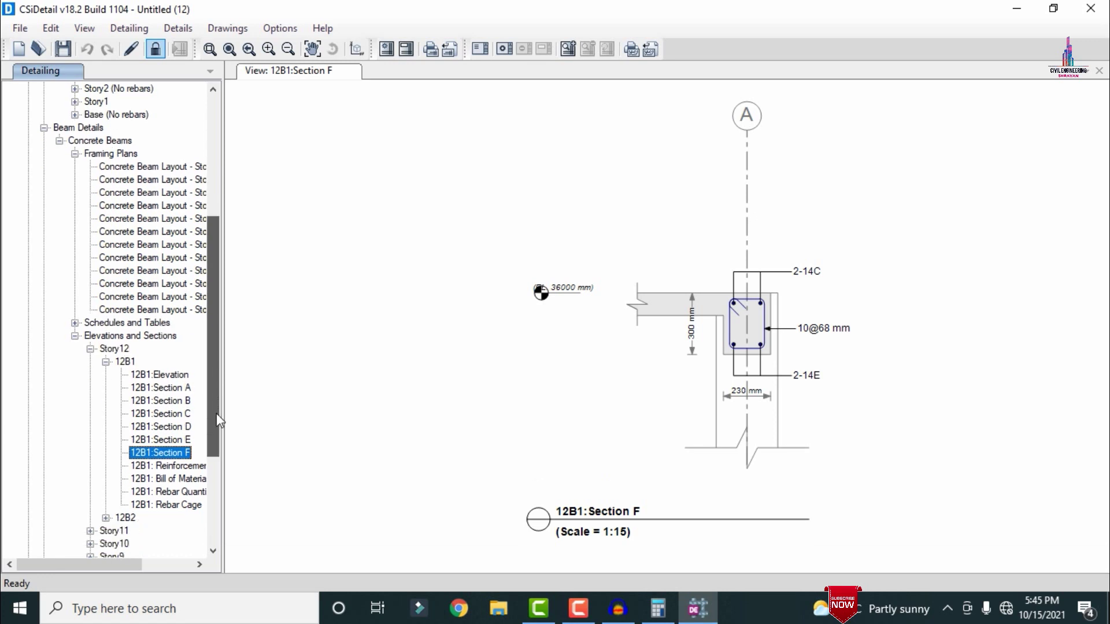
left_click(90, 349)
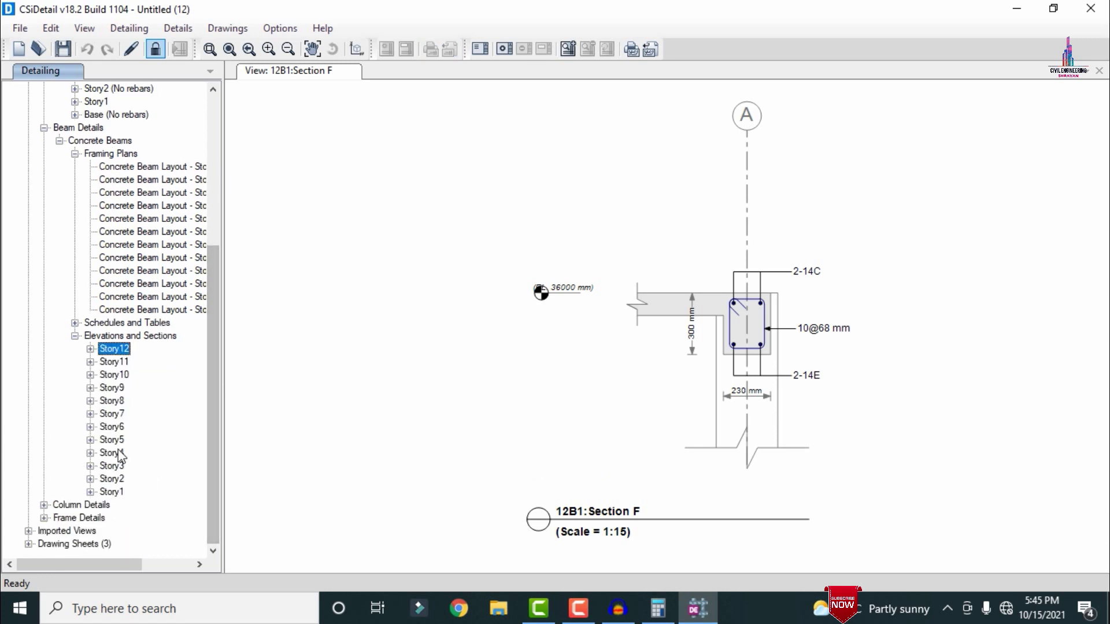
left_click(90, 440)
left_click(105, 453)
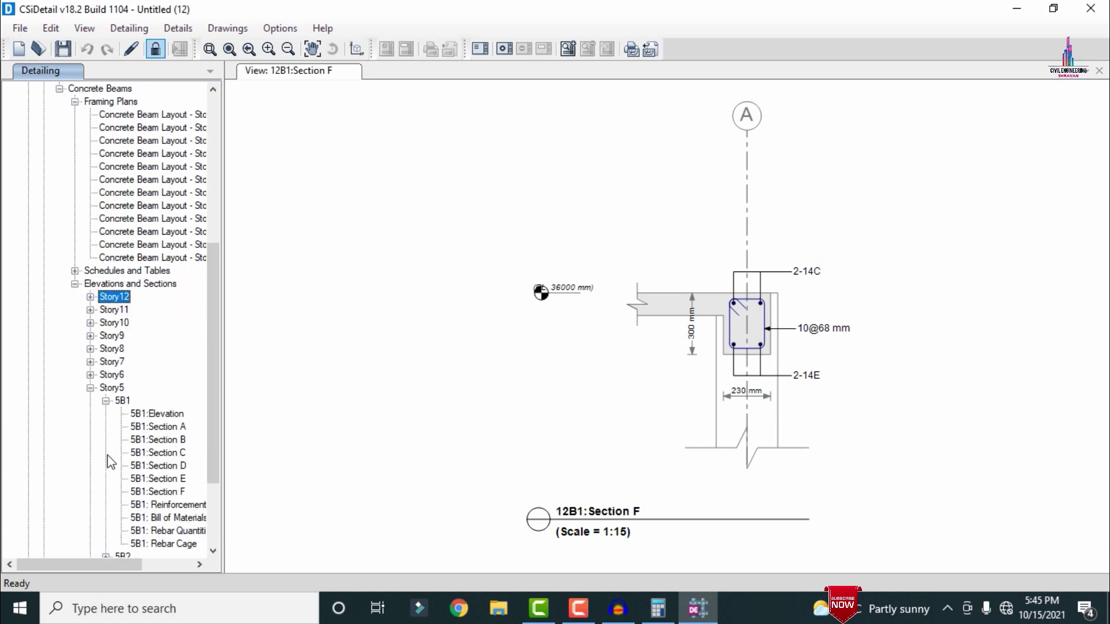
left_click(165, 427)
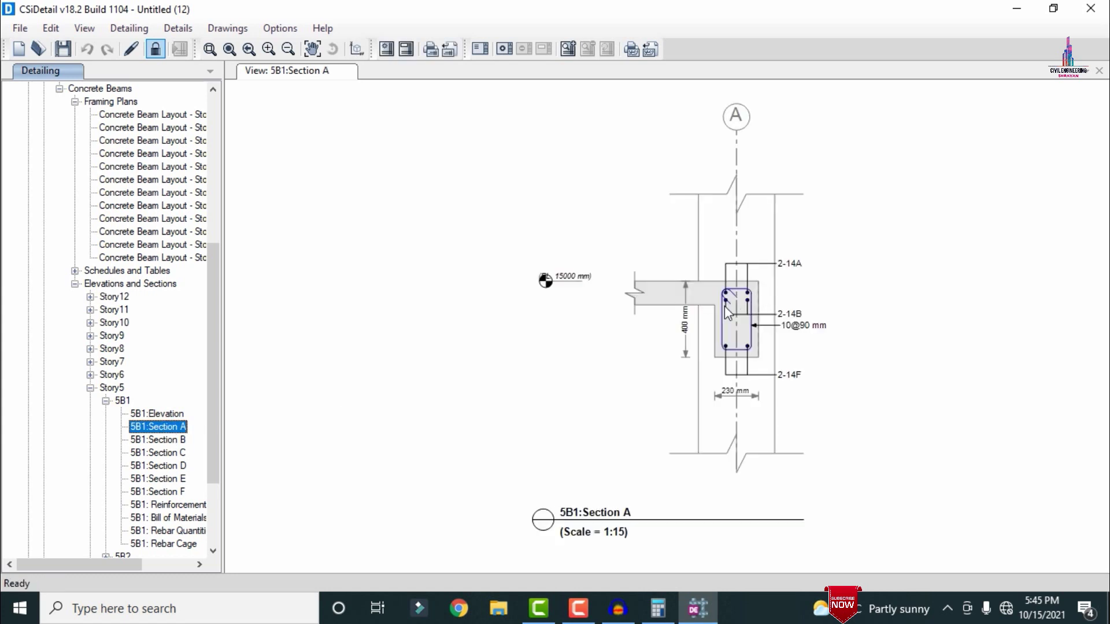
scroll(746, 310, "up", 3)
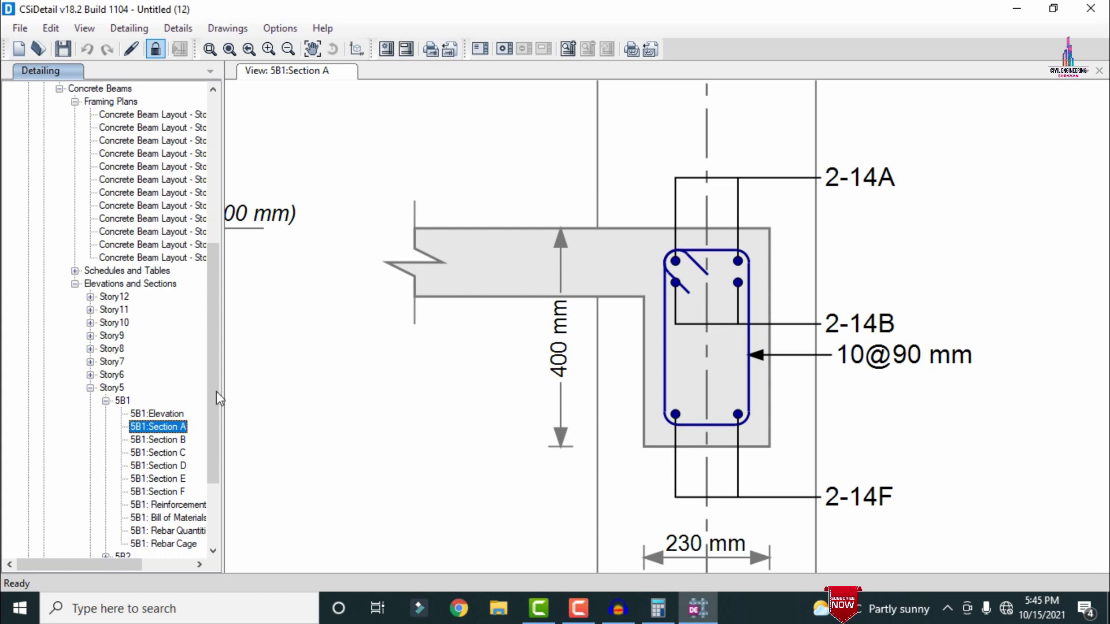
- Examine Section B of Story5 beam 5B1 closely and view its Sections C, D and E
left_click(174, 441)
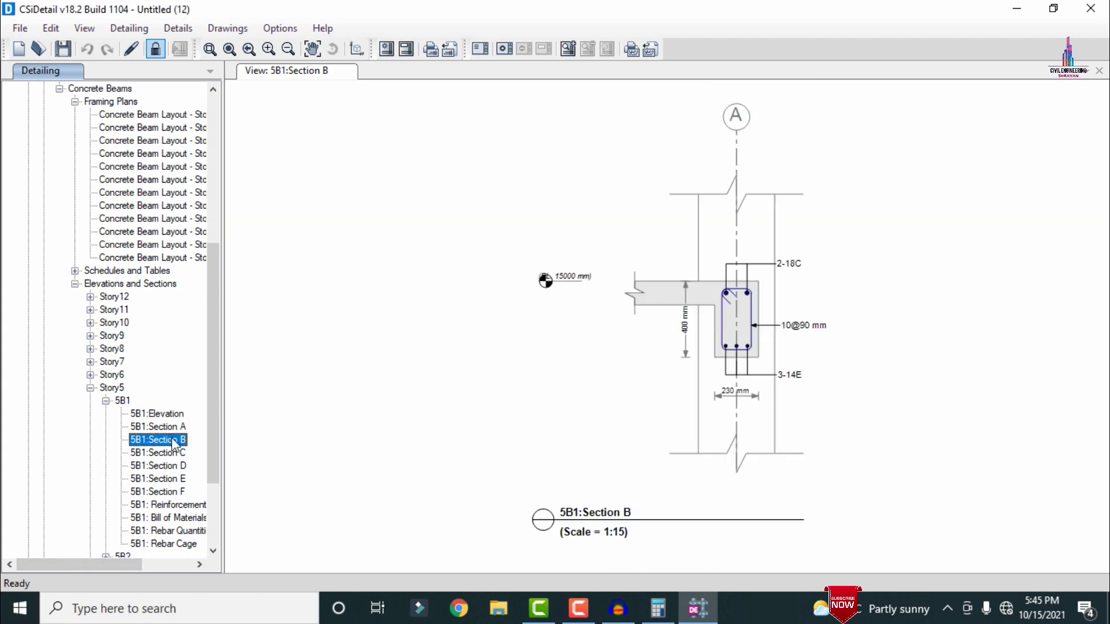
scroll(723, 346, "up", 4)
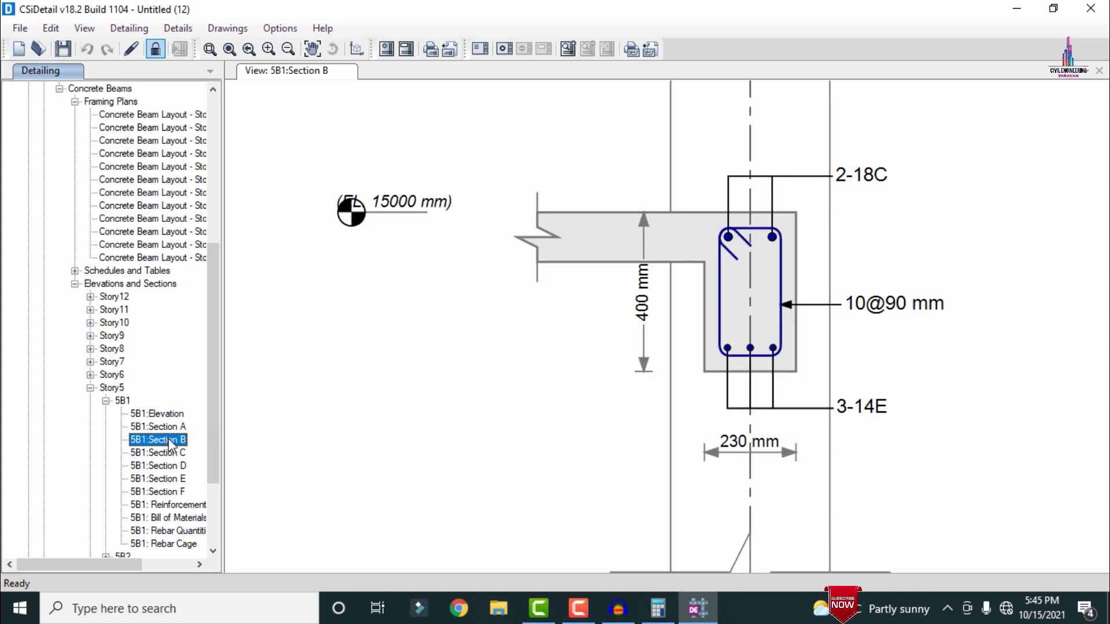
left_click(173, 453)
left_click(172, 468)
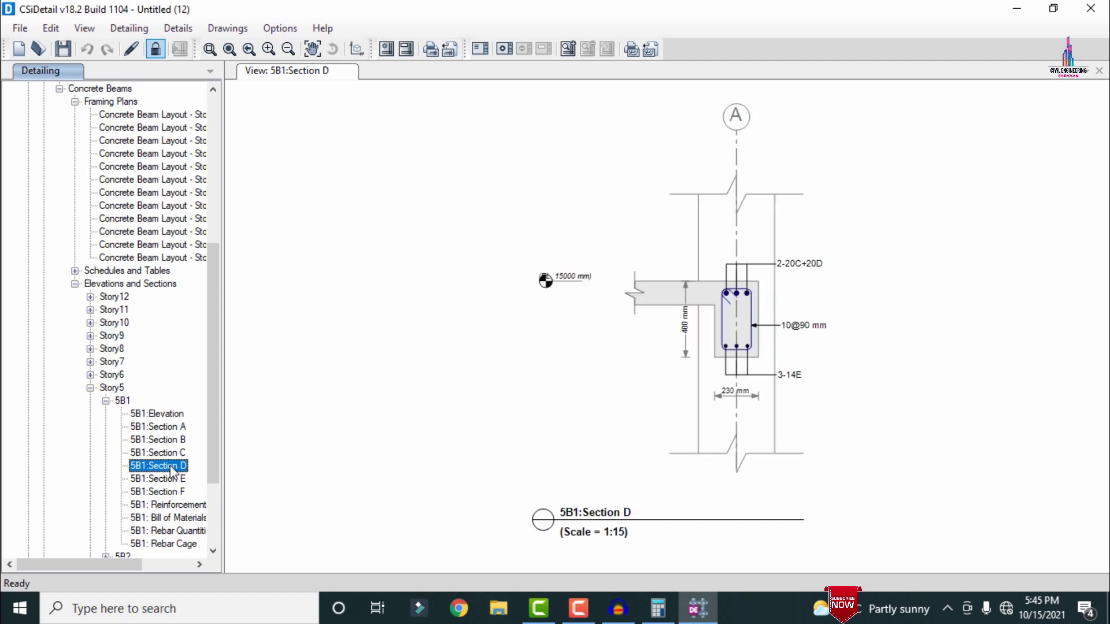
left_click(172, 480)
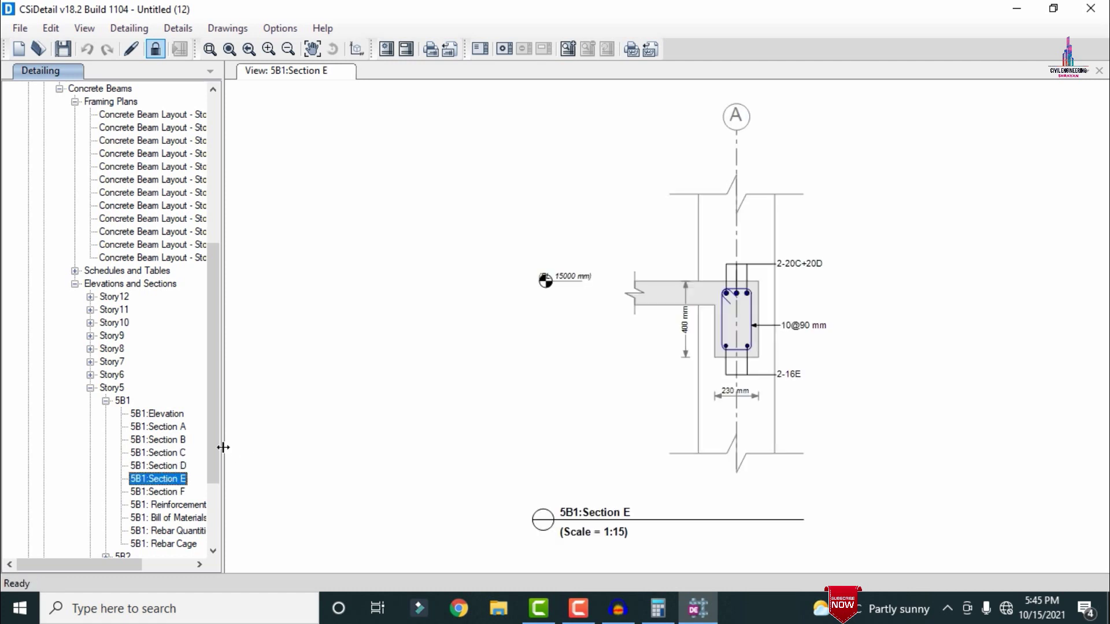
- Examine the reinforcement of Story1 beam 1B1 in its Section A
scroll(220, 445, "down", 1)
scroll(217, 444, "down", 2)
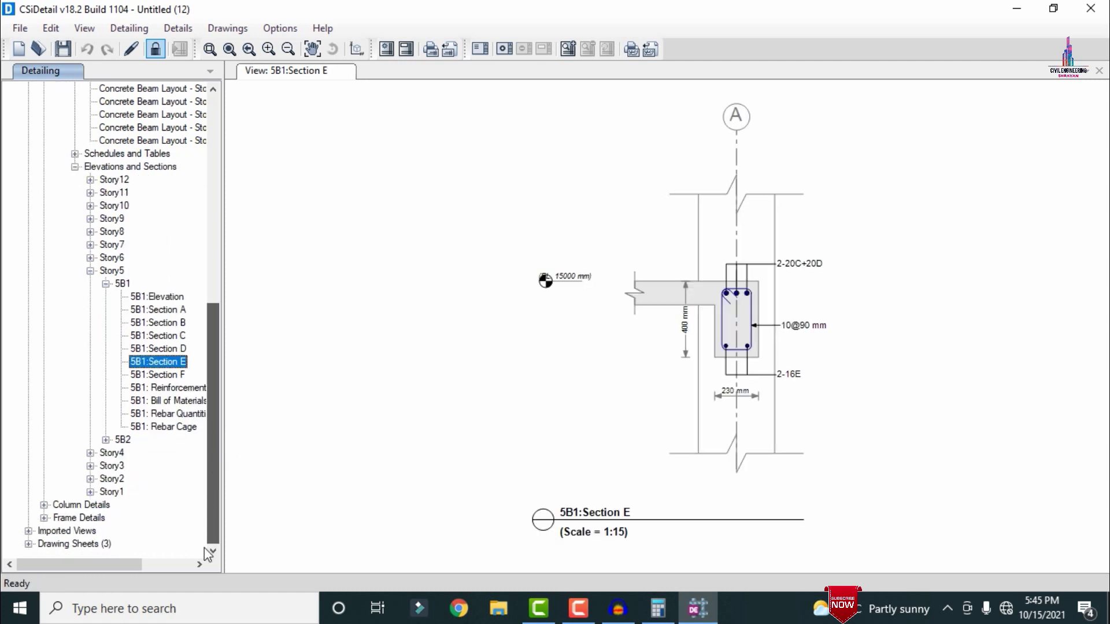
left_click(90, 492)
left_click(105, 504)
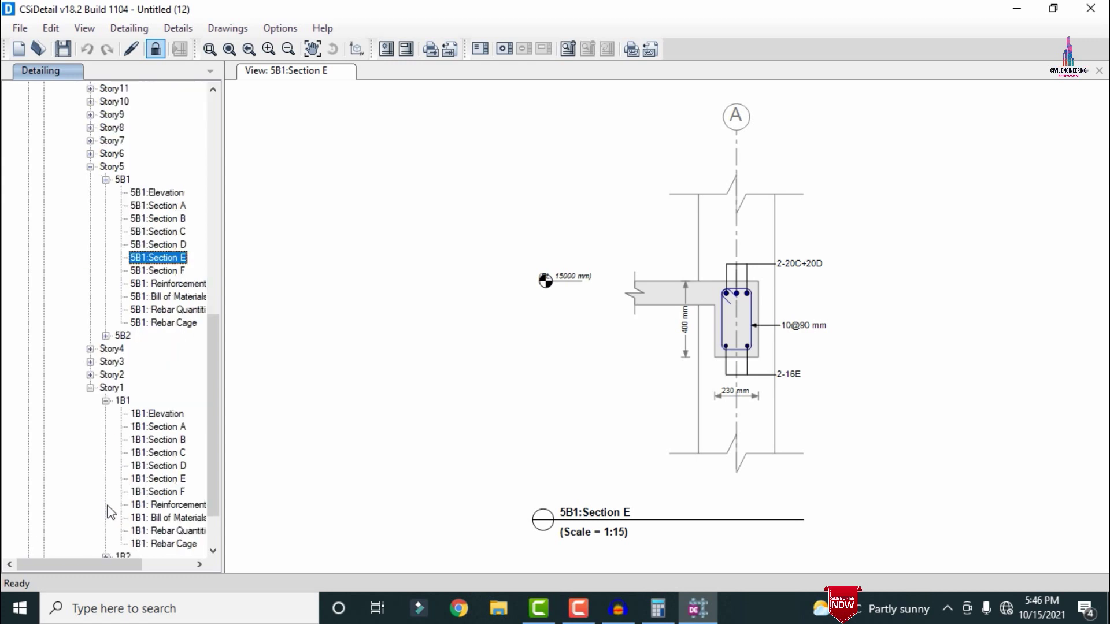
scroll(735, 313, "up", 3)
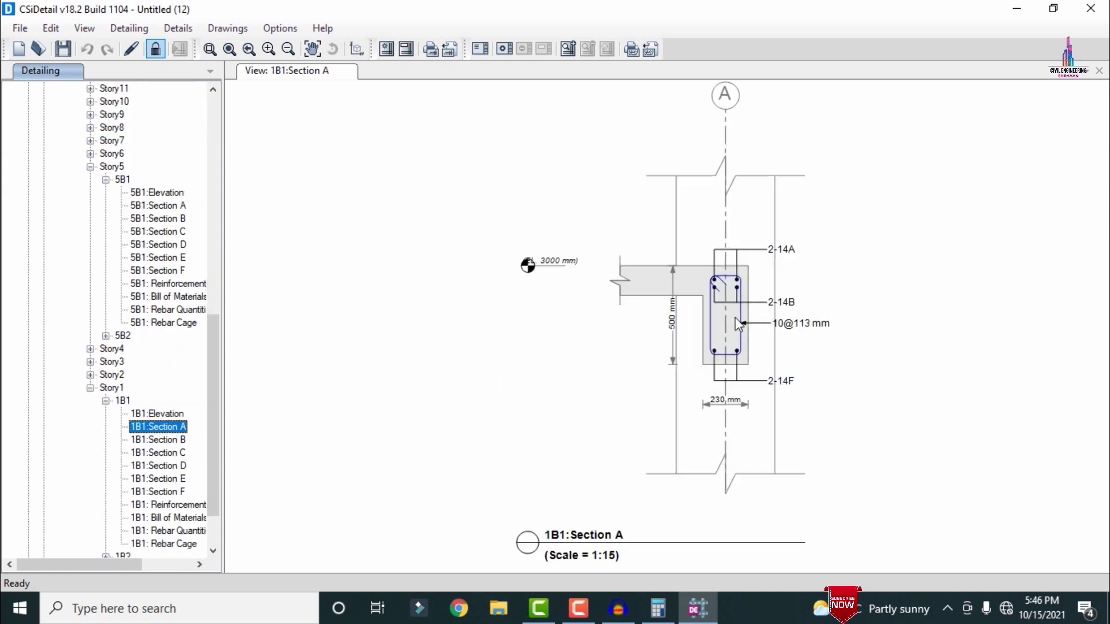
- View Sections B to F of Story1 beam 1B1 one after another
left_click(168, 442)
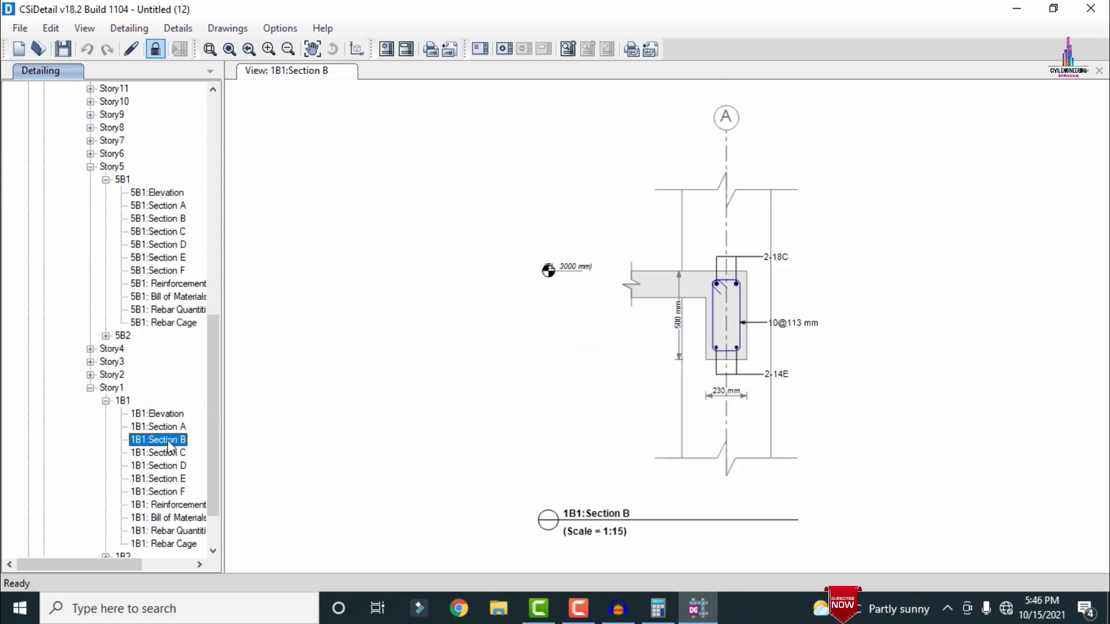
left_click(172, 455)
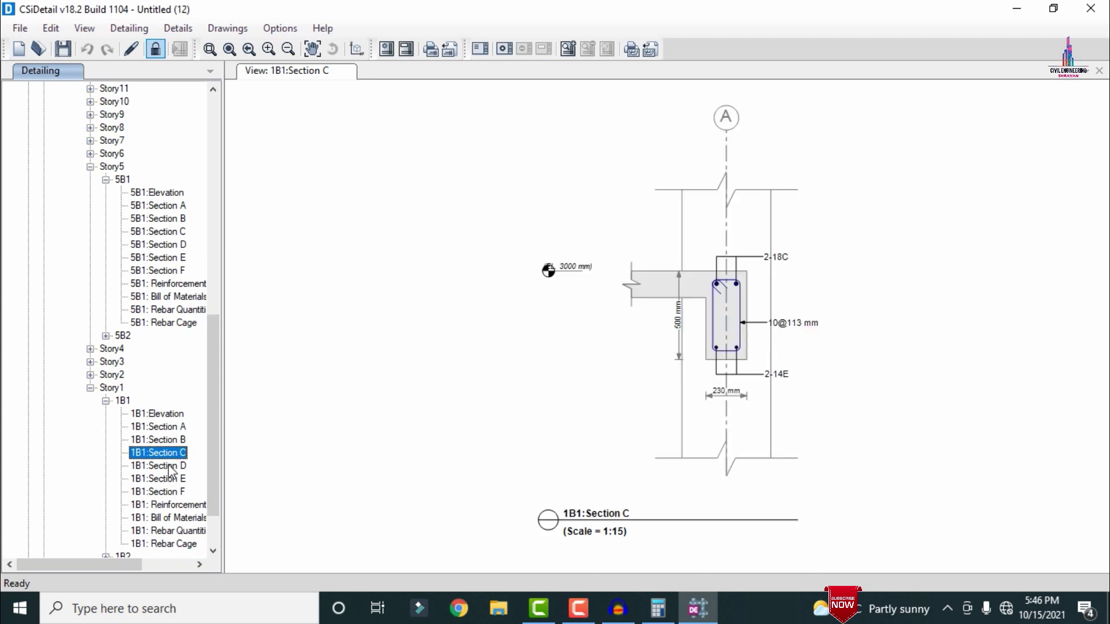
left_click(171, 467)
left_click(171, 480)
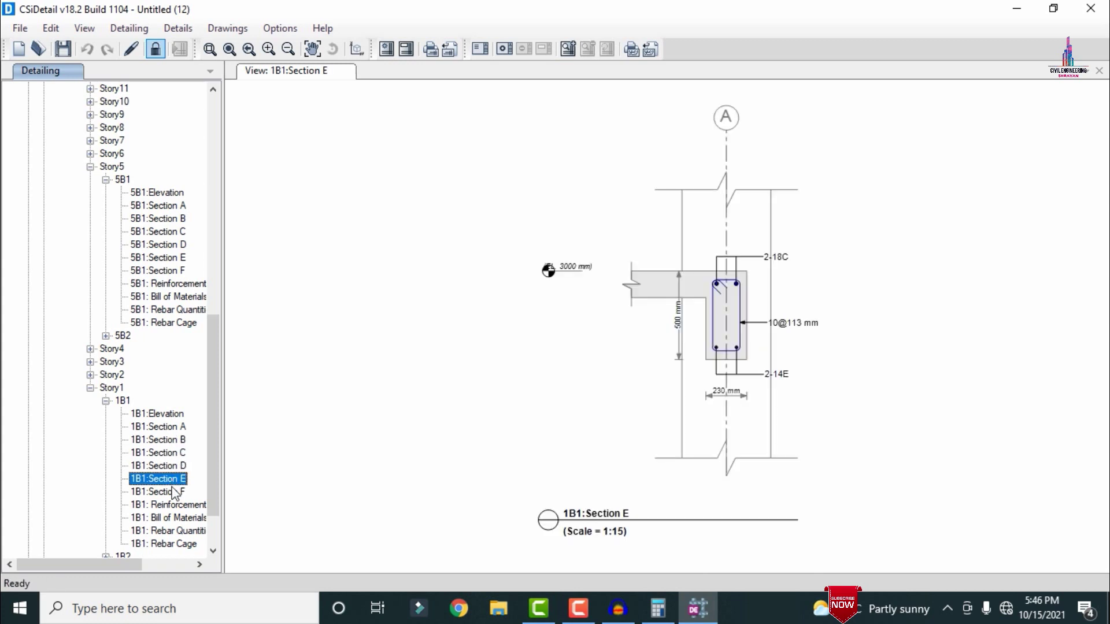
left_click(173, 492)
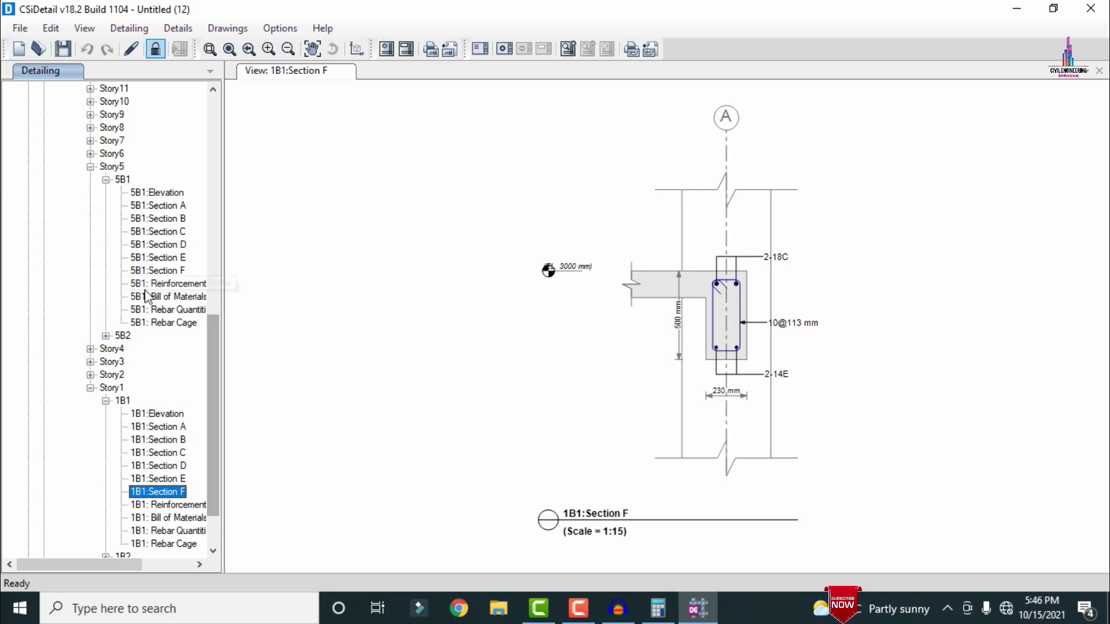
scroll(158, 281, "up", 5)
scroll(156, 278, "down", 3)
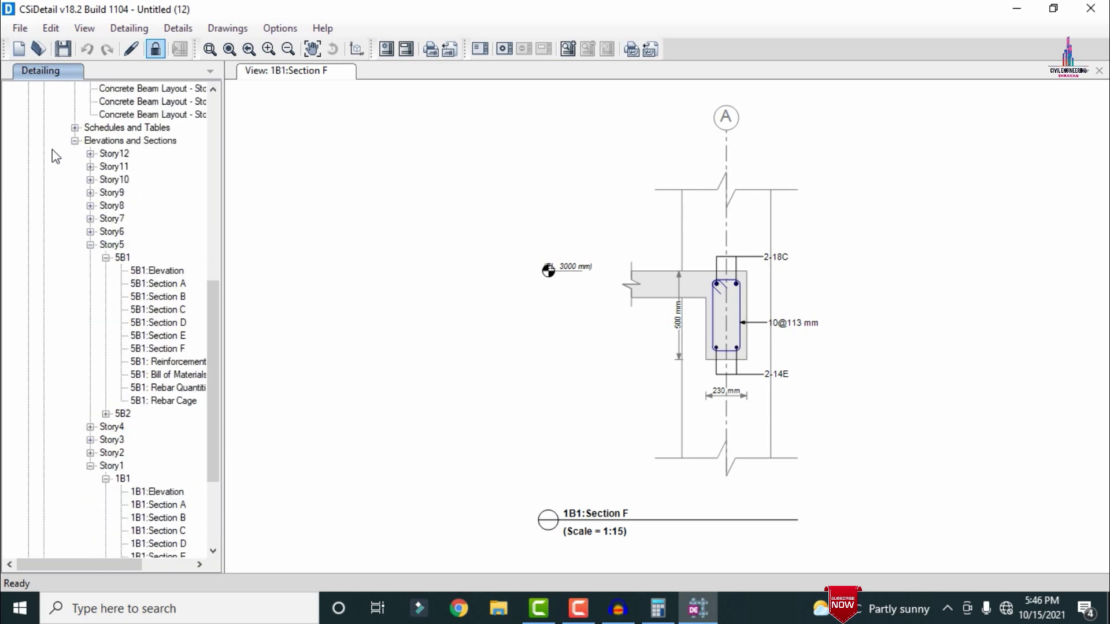
- Open the rebar cage of Story12 beam 12B1 and examine its end reinforcement up close
left_click(90, 153)
left_click(144, 310)
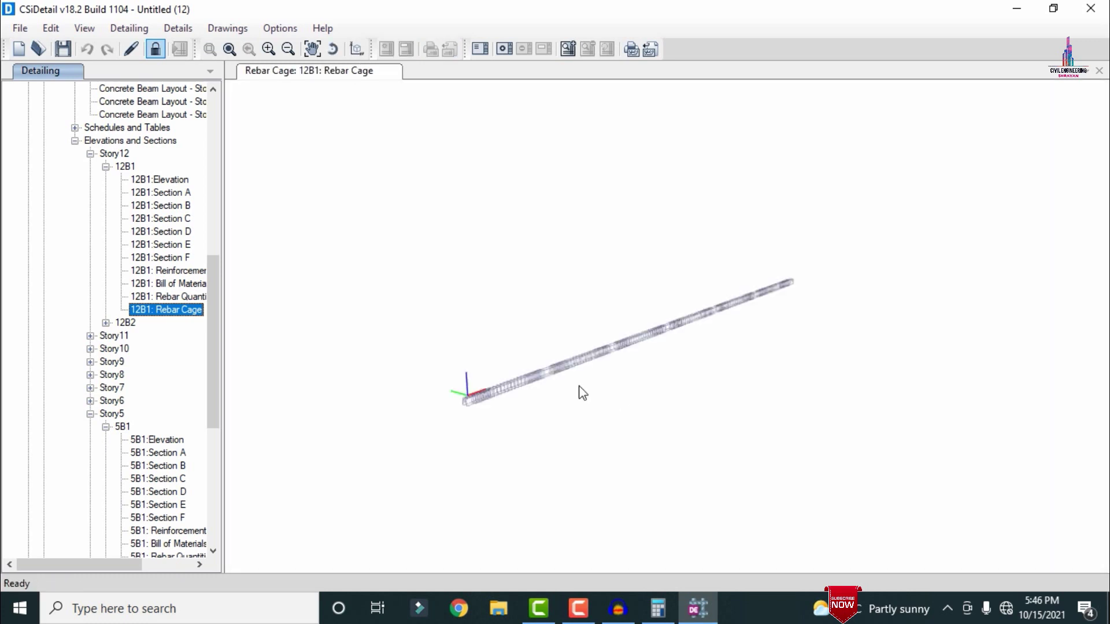
scroll(580, 391, "up", 2)
scroll(460, 397, "up", 1)
scroll(320, 398, "up", 5)
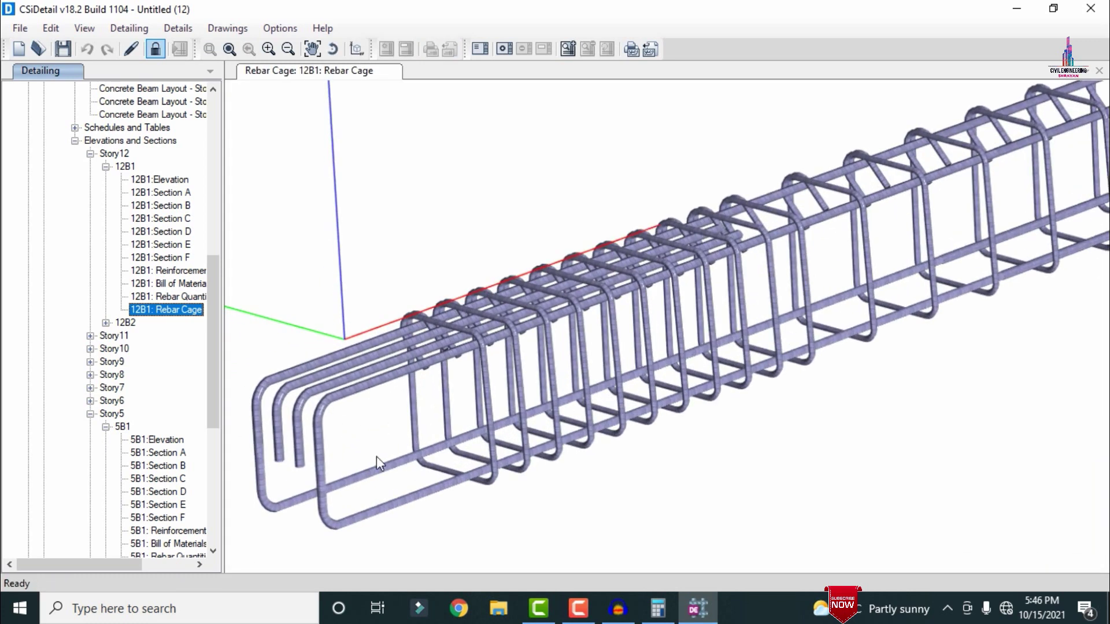
- Open the rebar cage of Story5 beam 5B1 and examine its bars and stirrups up close
left_click_drag(217, 358, 216, 422)
left_click(181, 400)
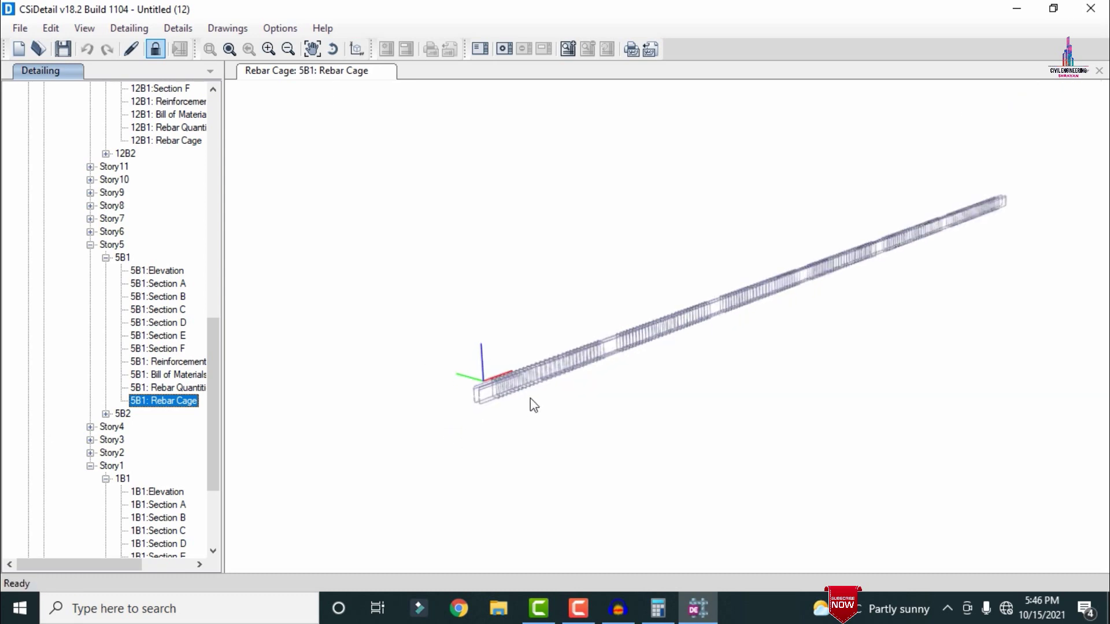
scroll(533, 405, "up", 6)
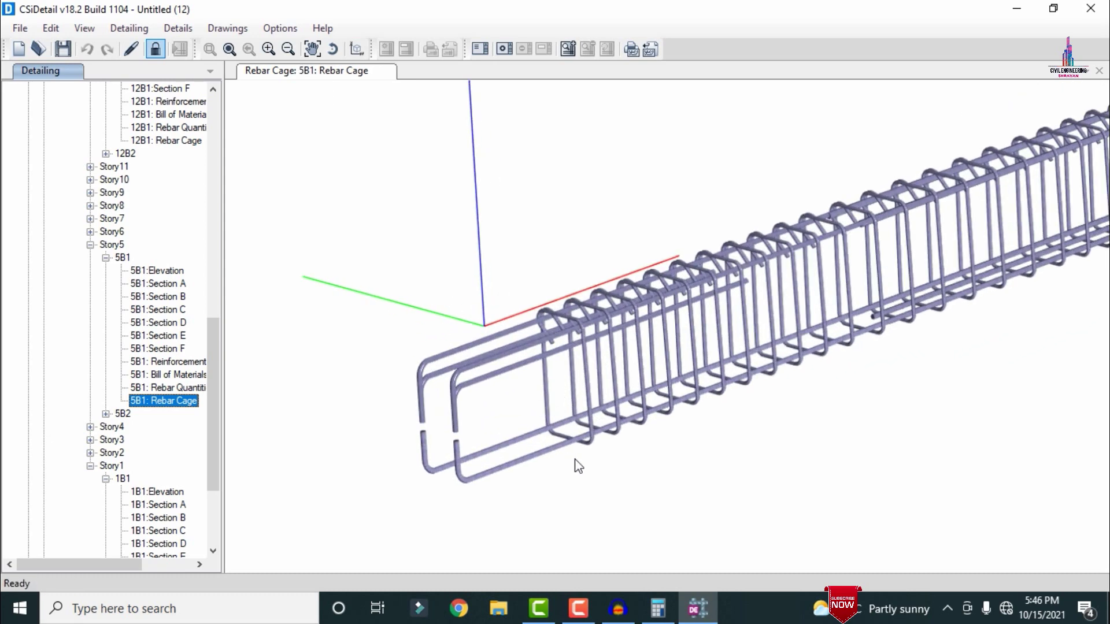
scroll(578, 465, "up", 1)
scroll(432, 317, "up", 5)
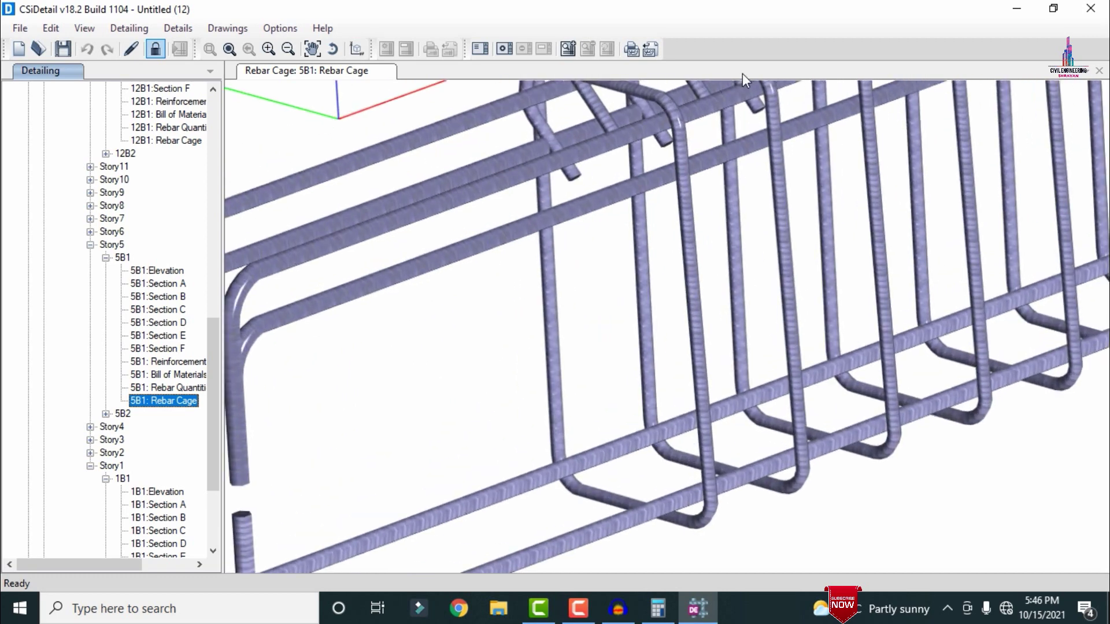
scroll(763, 161, "down", 6)
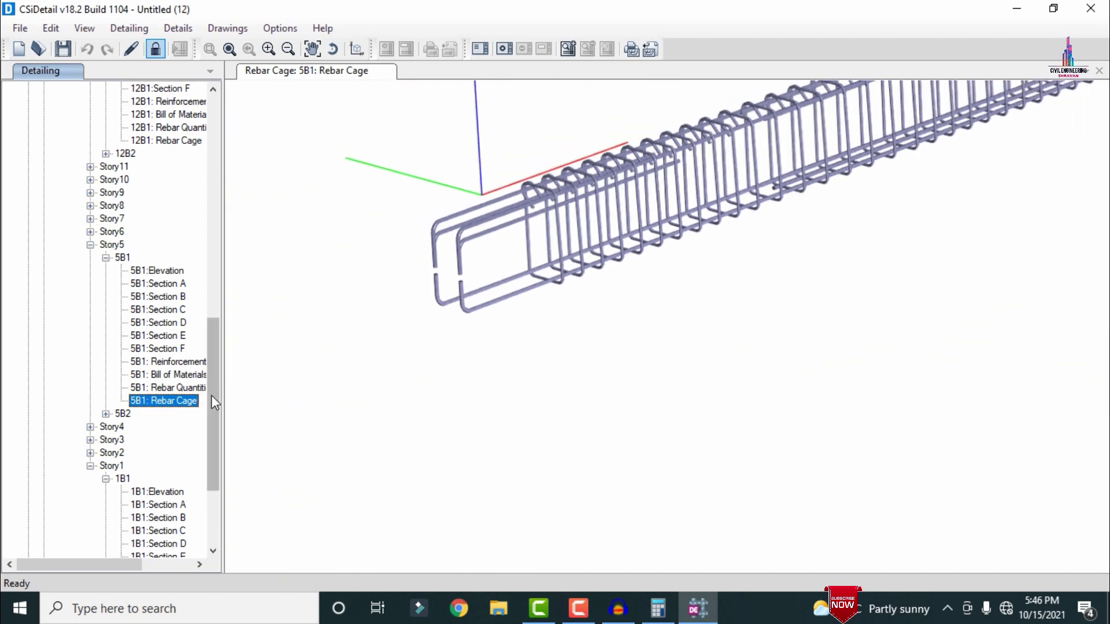
- Open the rebar cage of Story1 beam 1B1 and examine its bars and stirrups up close
left_click_drag(211, 395, 211, 459)
left_click(173, 479)
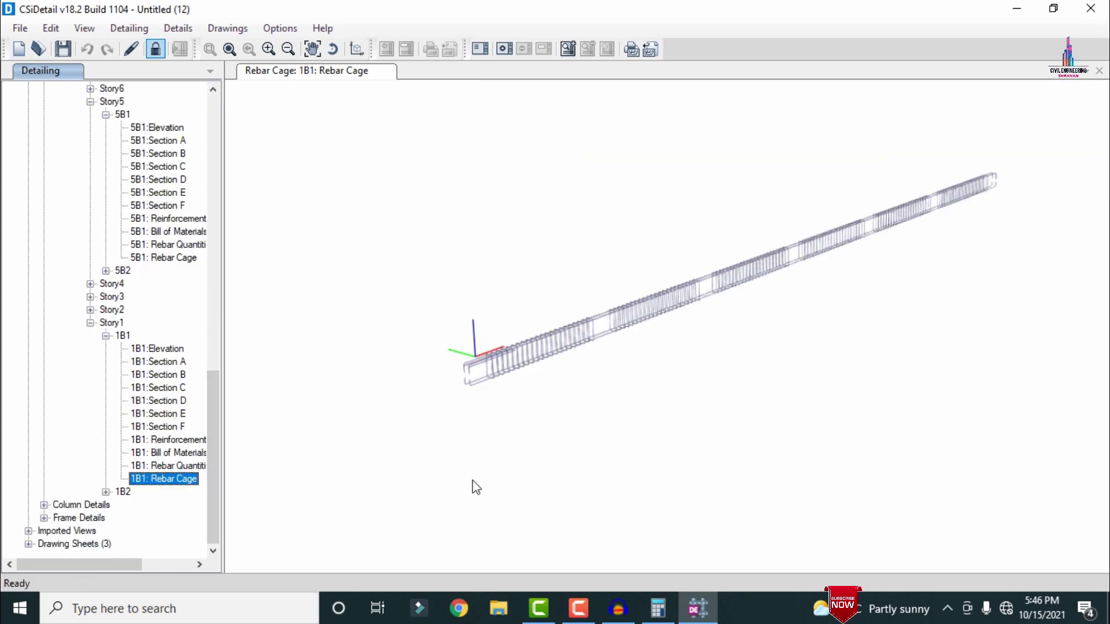
scroll(470, 373, "up", 8)
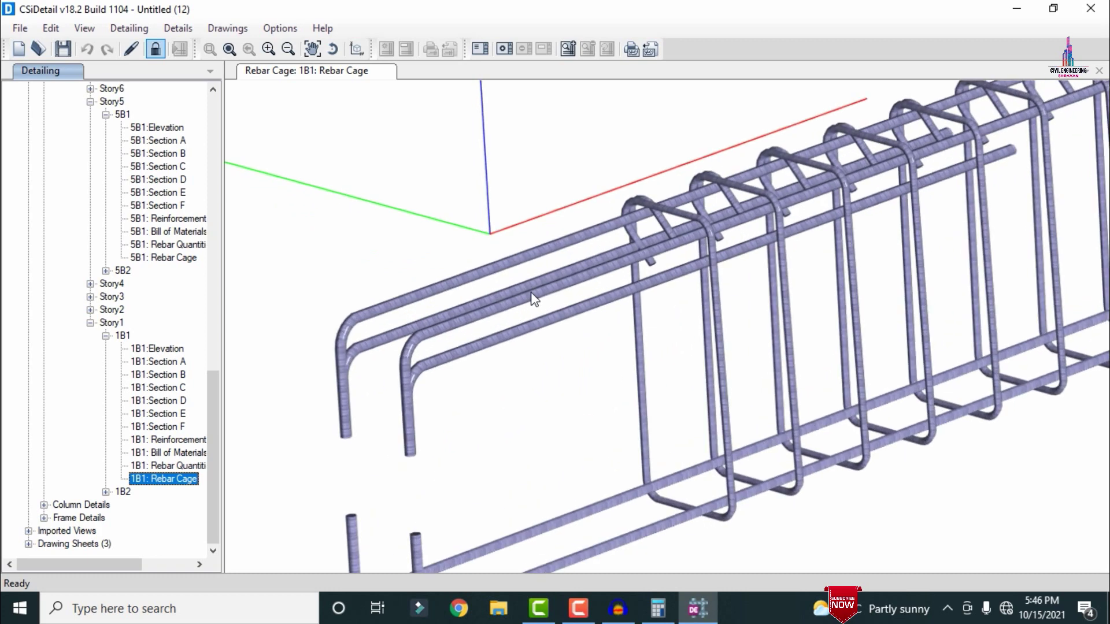
scroll(533, 298, "up", 2)
scroll(552, 318, "down", 4)
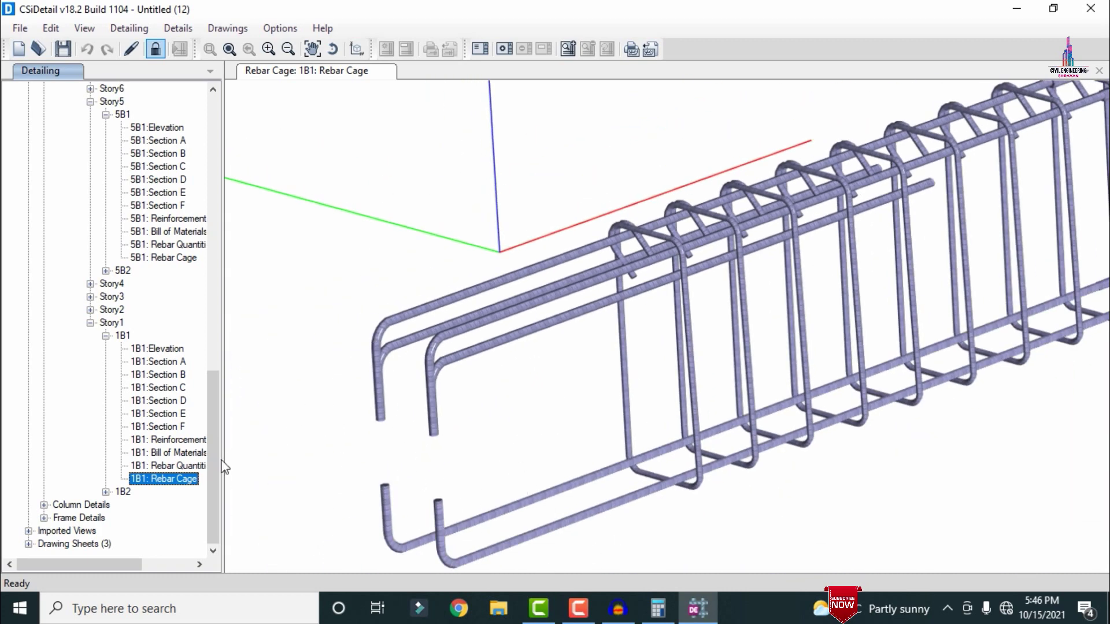
- View the concrete column layout at the Base level in the column framing plans
left_click(43, 506)
left_click(59, 518)
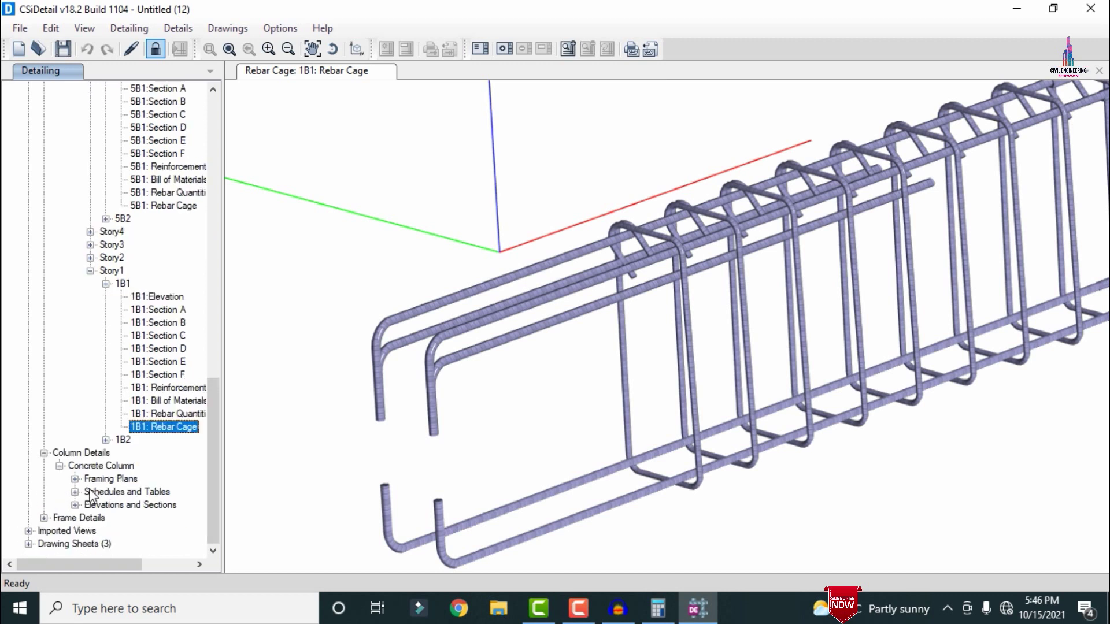
left_click(74, 479)
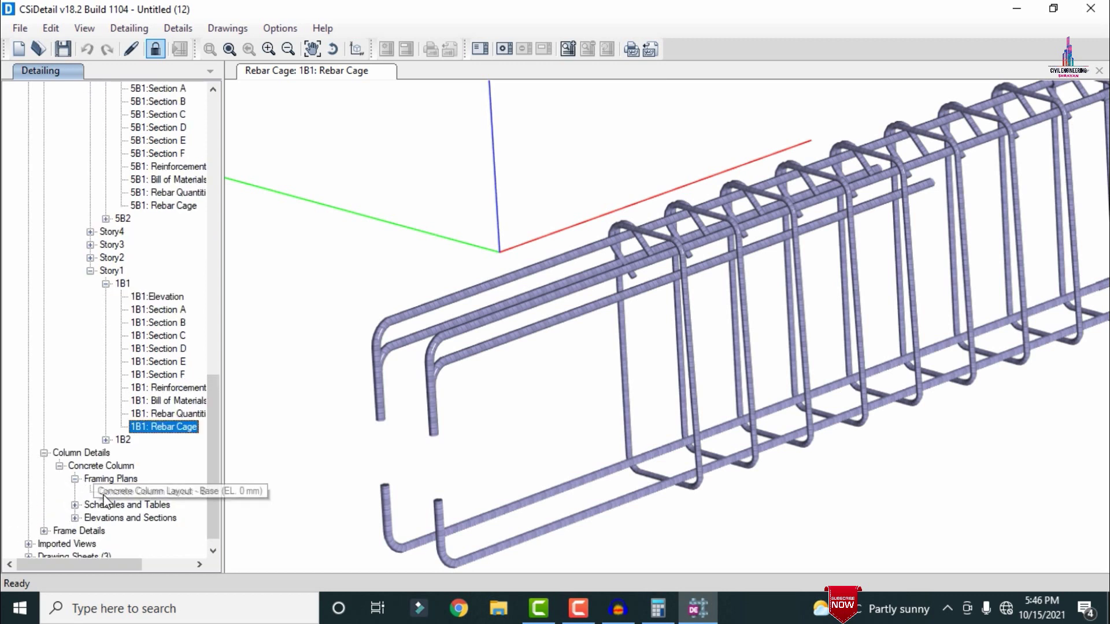
left_click(104, 492)
scroll(149, 463, "down", 1)
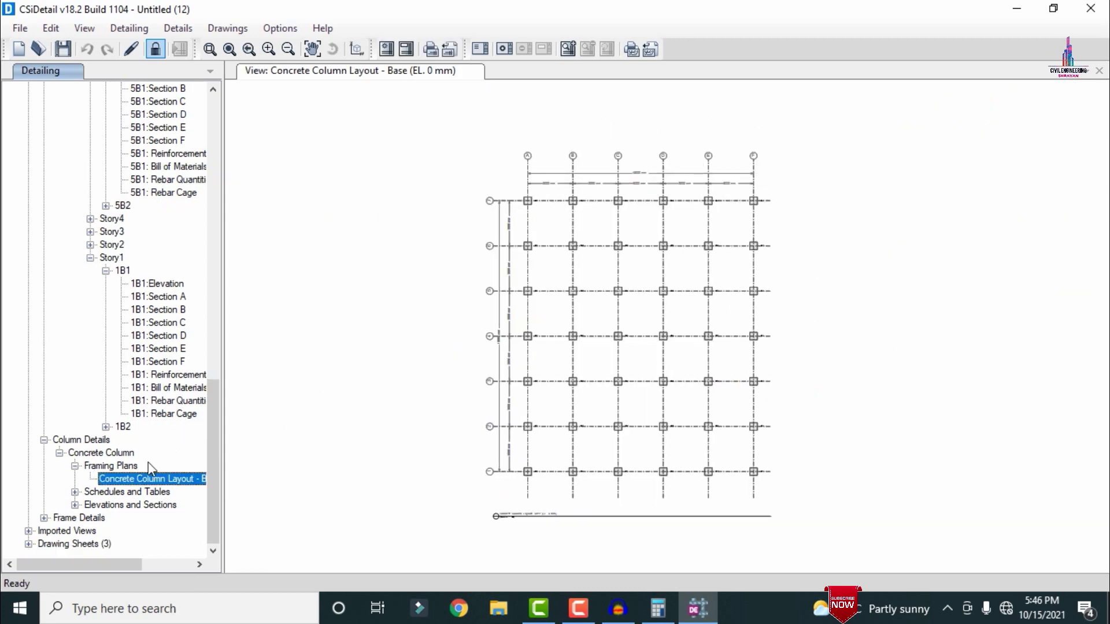
- Examine the reinforcement of column C1 in Sections A, B and C, and return to Section A
left_click(75, 505)
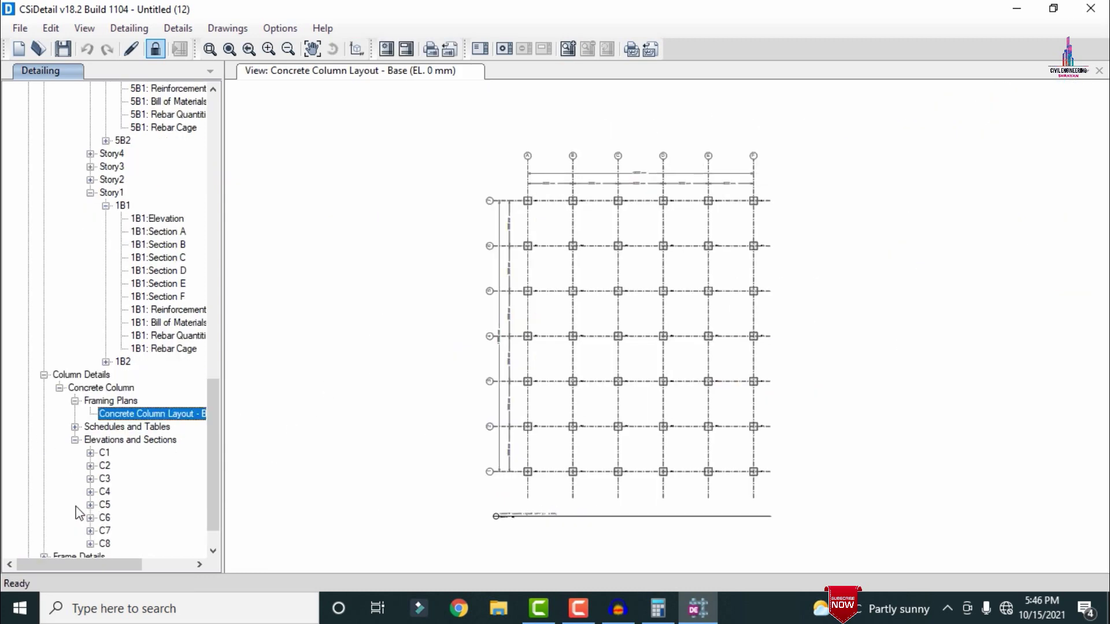
left_click(91, 457)
left_click(160, 480)
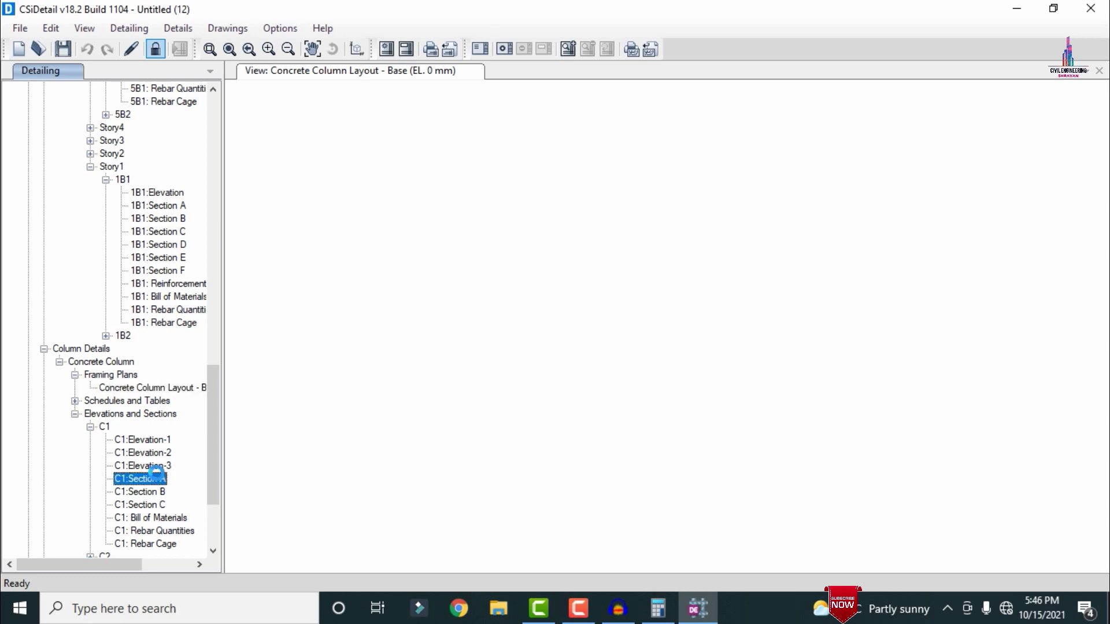
scroll(703, 283, "up", 1)
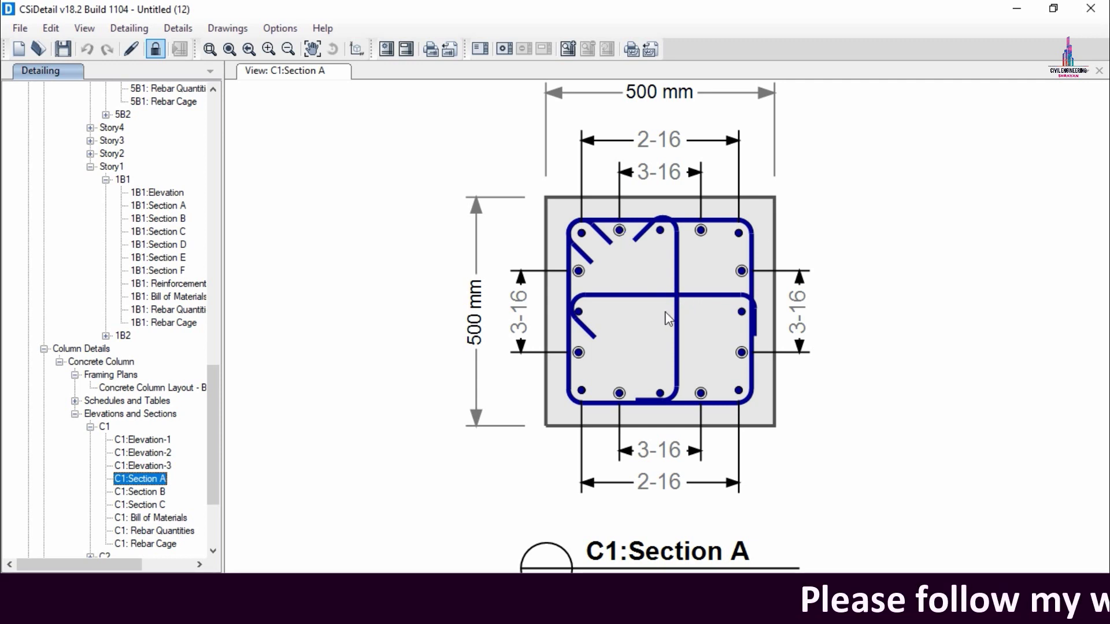
left_click(156, 492)
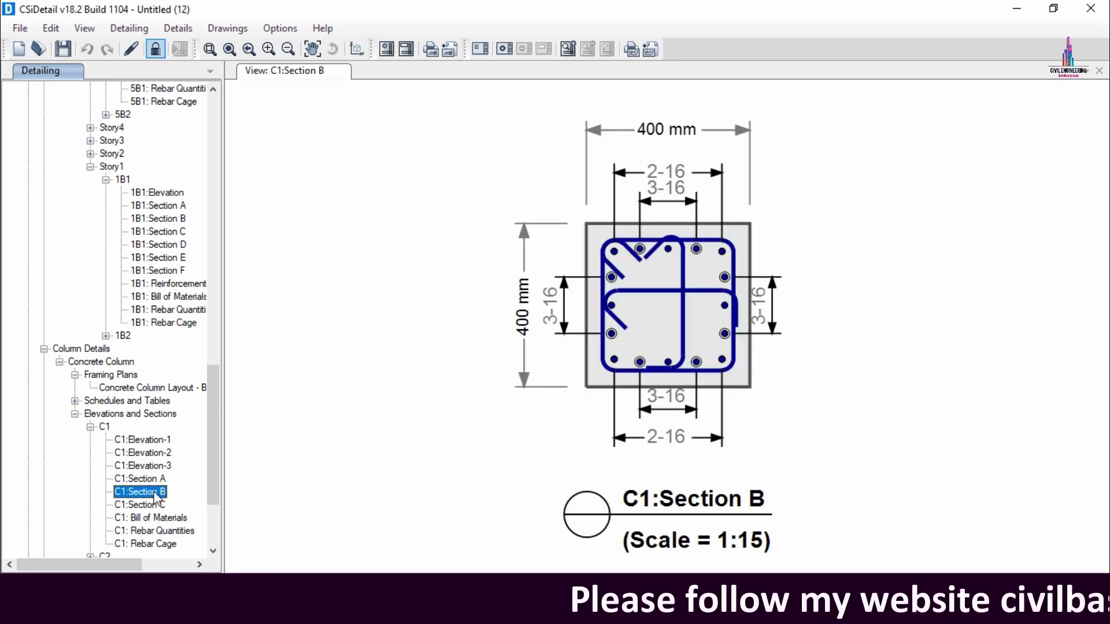
left_click(158, 506)
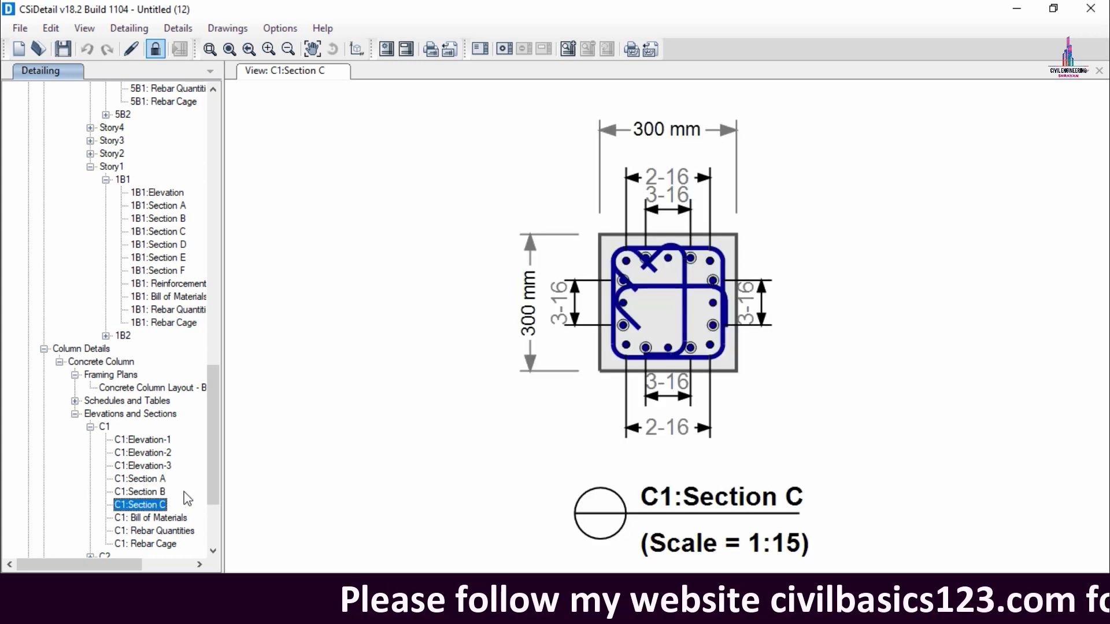
scroll(212, 462, "down", 4)
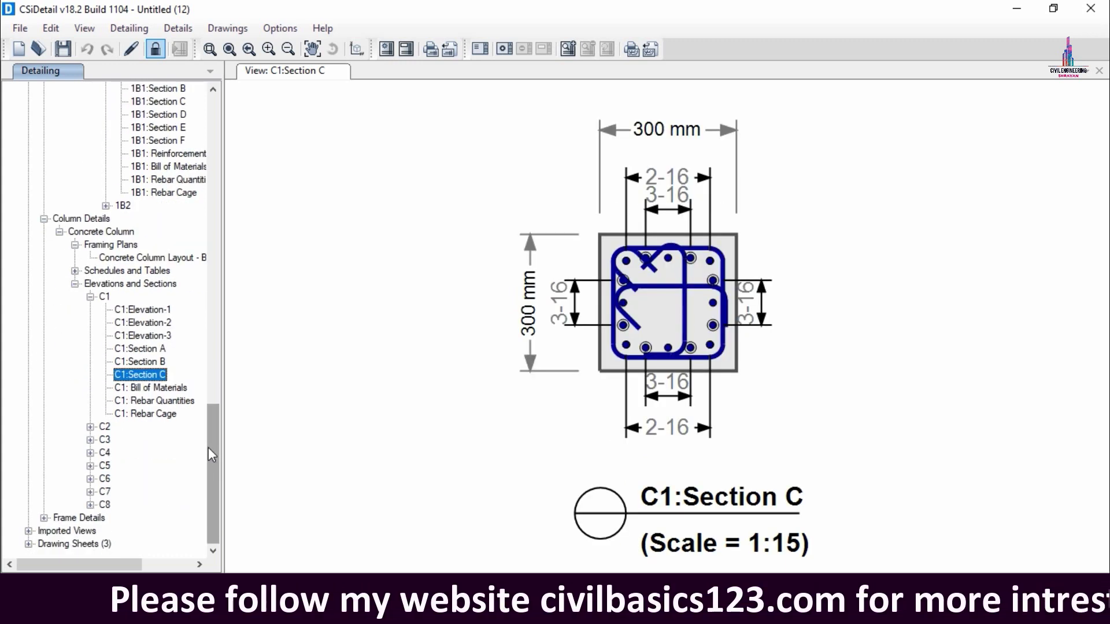
key("Up")
key("Up")
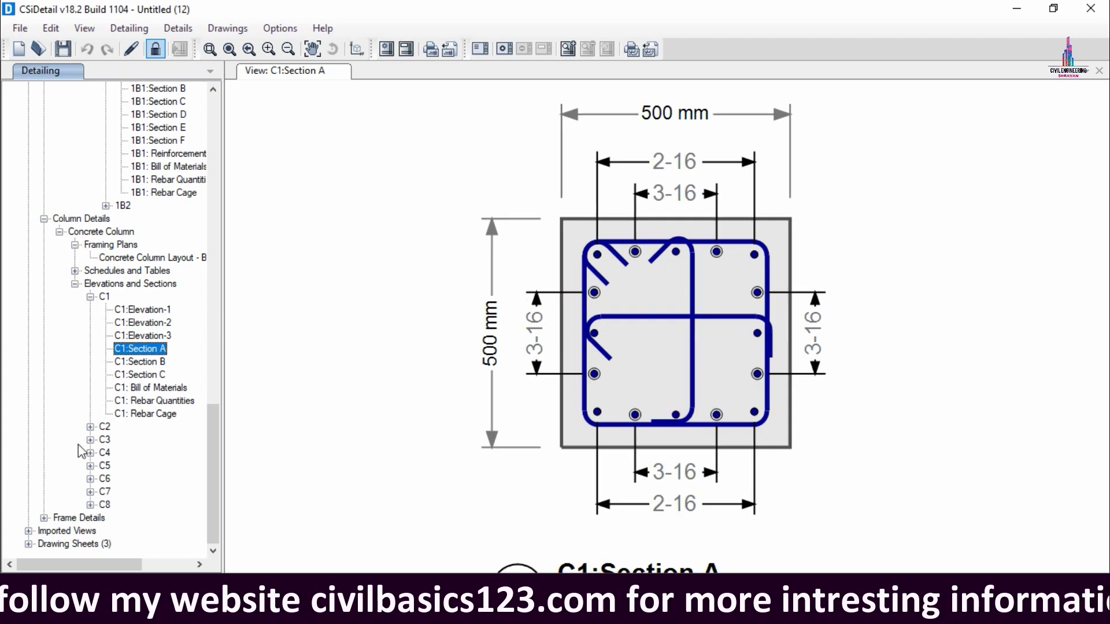
- View the reinforcement of column C4 in its Section A
left_click(90, 453)
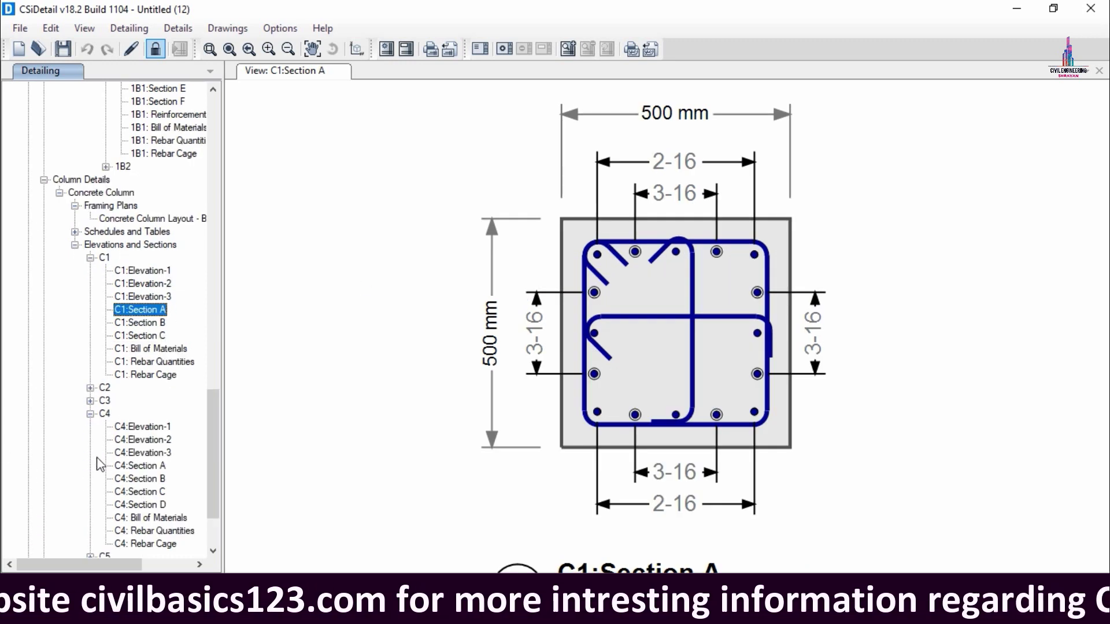
left_click(144, 468)
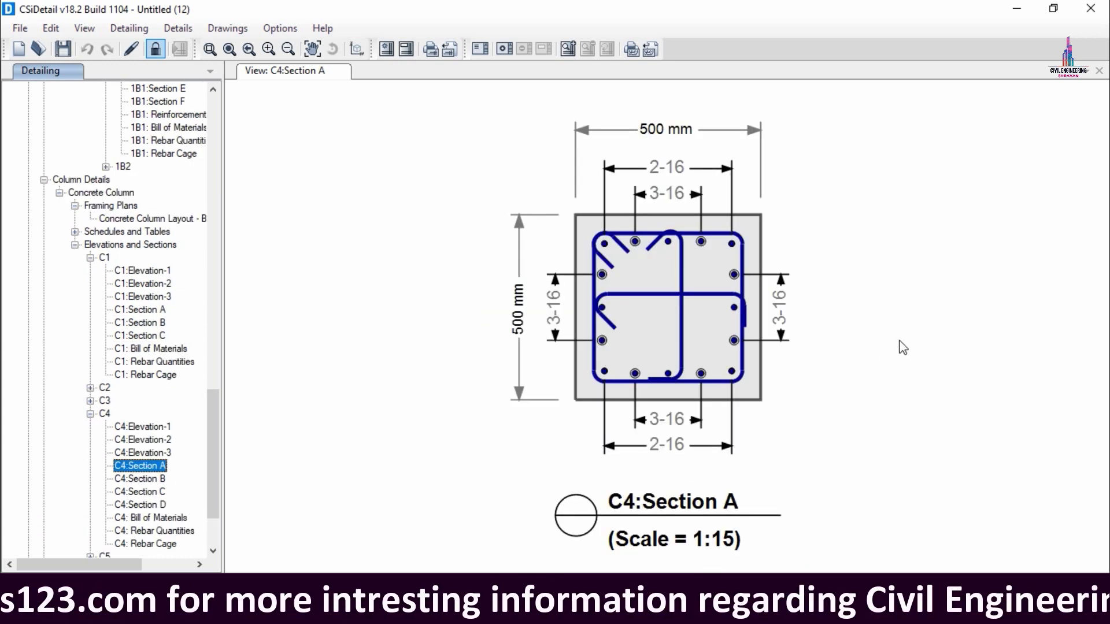
scroll(301, 422, "down", 2)
- View Section A of column C6 and expand the Frame Views group of the frame details
left_click_drag(218, 421, 213, 455)
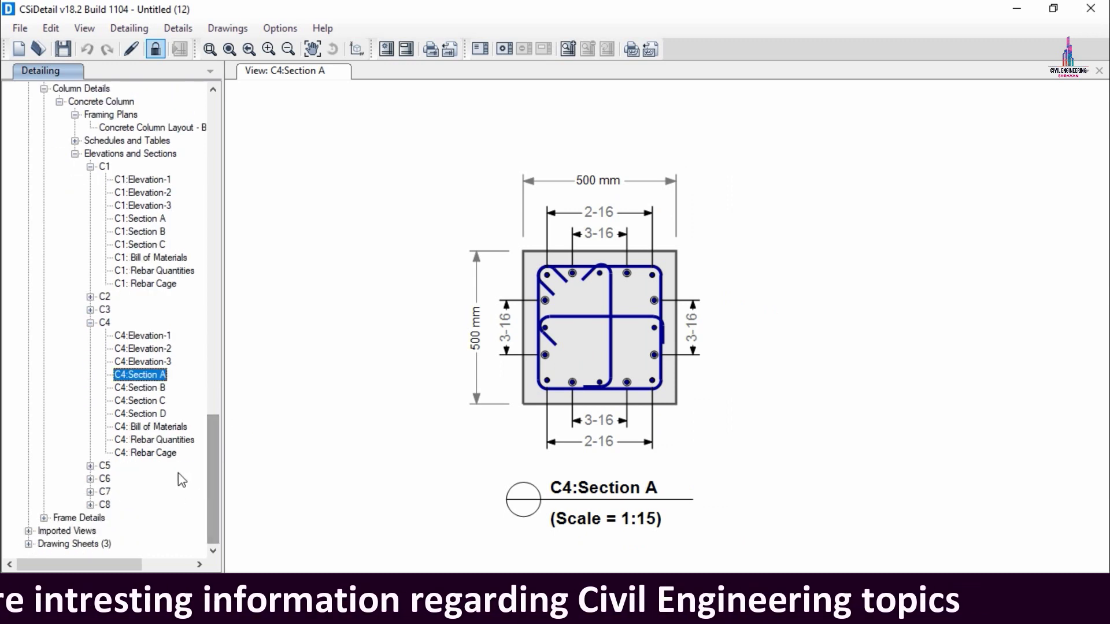
left_click(90, 479)
left_click(151, 442)
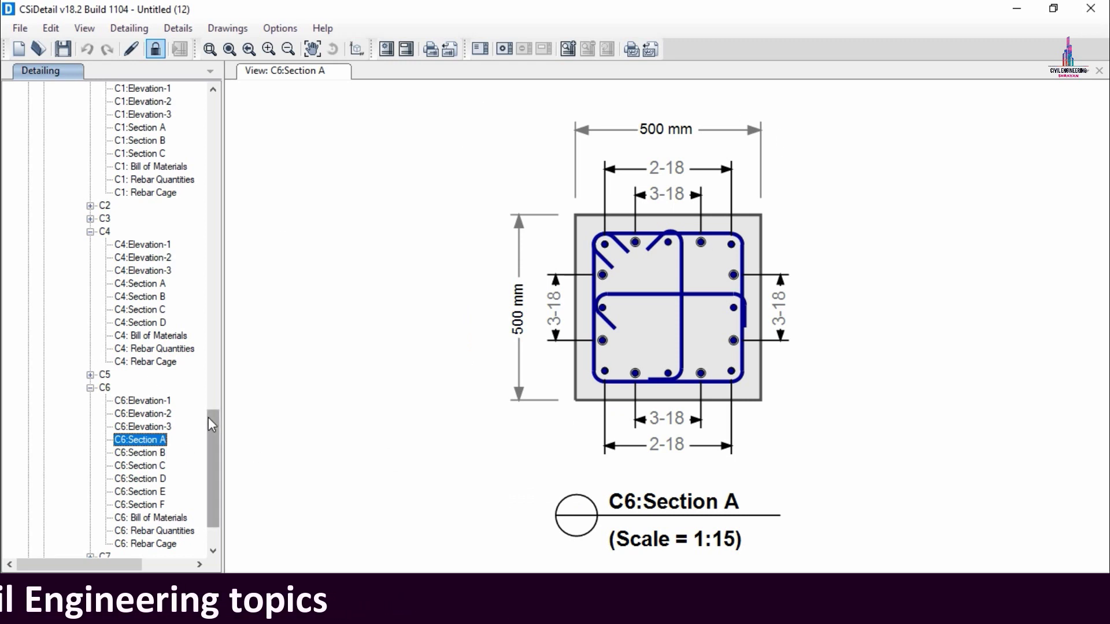
left_click_drag(209, 418, 221, 470)
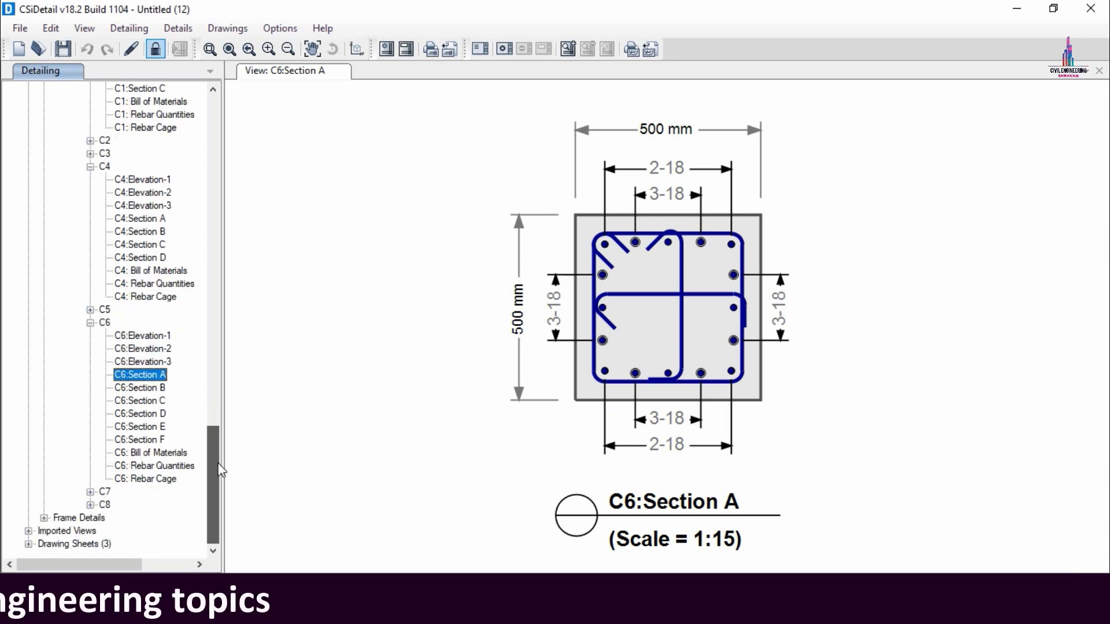
left_click(45, 519)
left_click(59, 532)
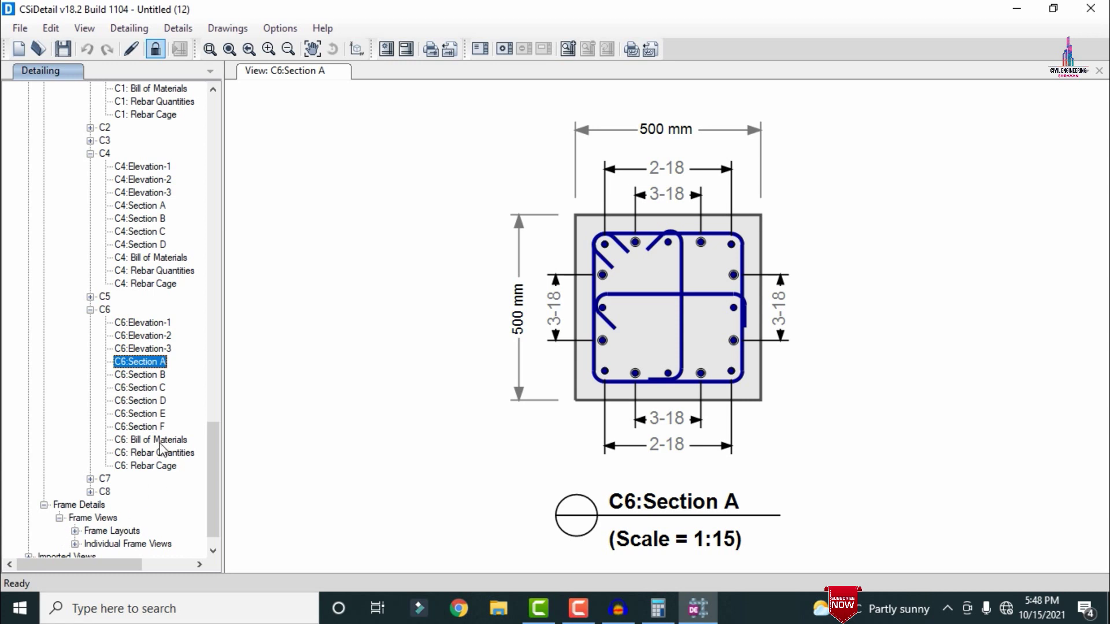
- Compare the reinforcement of column C5 in its Sections A, B and D
left_click(90, 296)
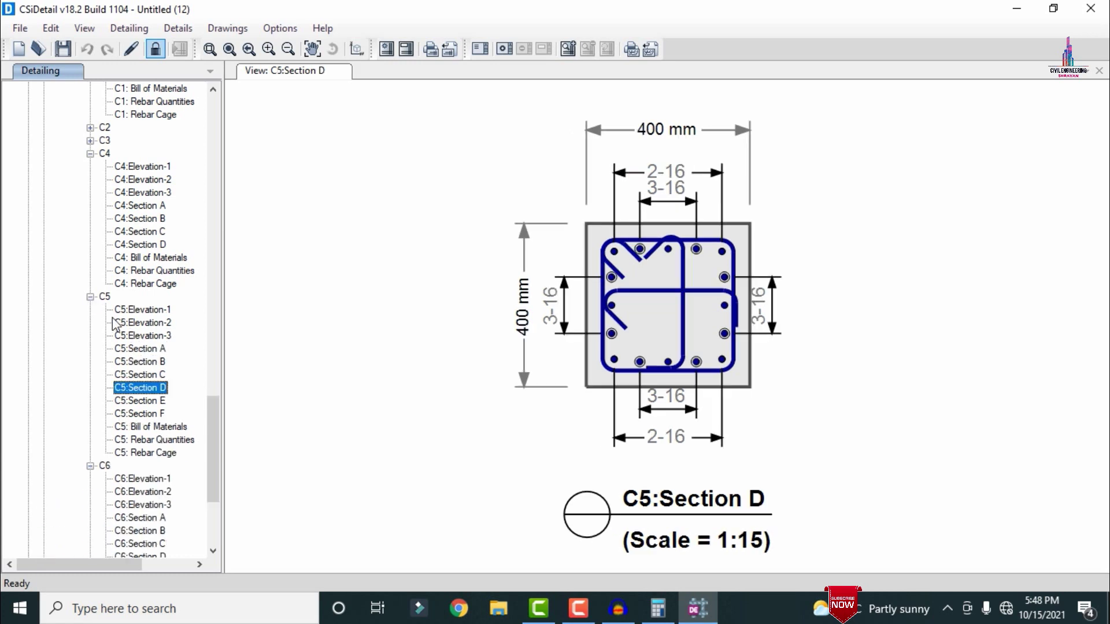
left_click(161, 348)
left_click(159, 363)
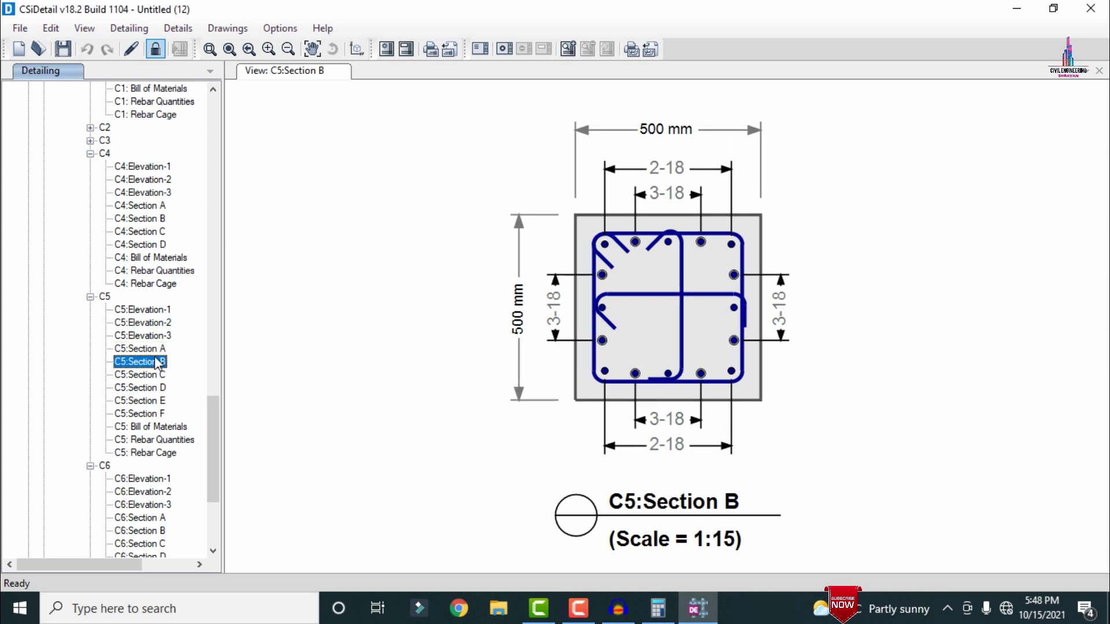
left_click(146, 350)
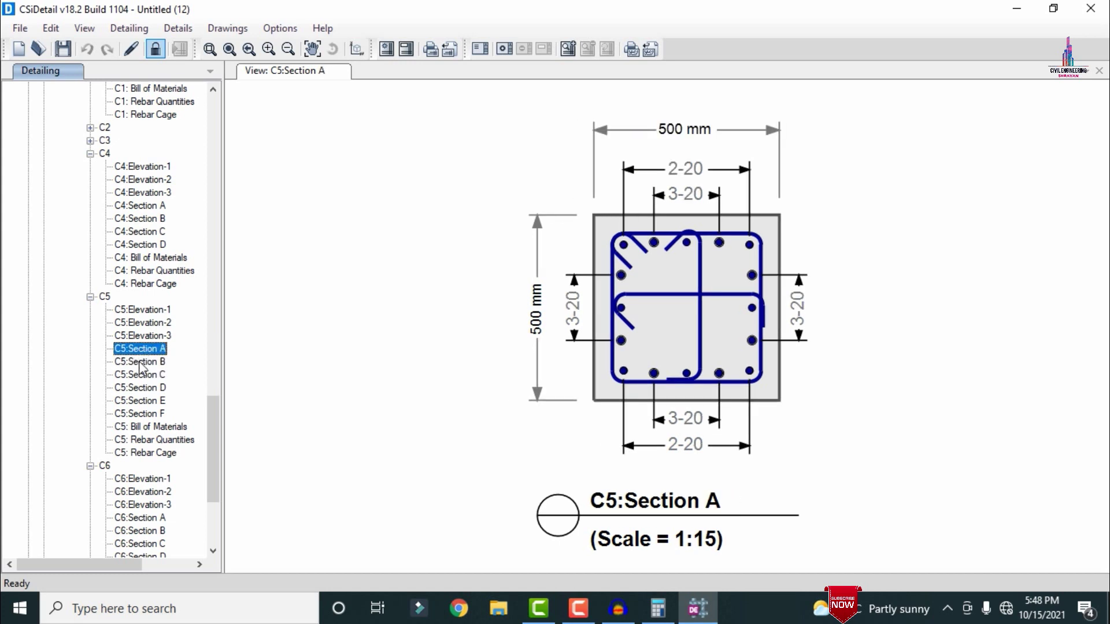
left_click(161, 389)
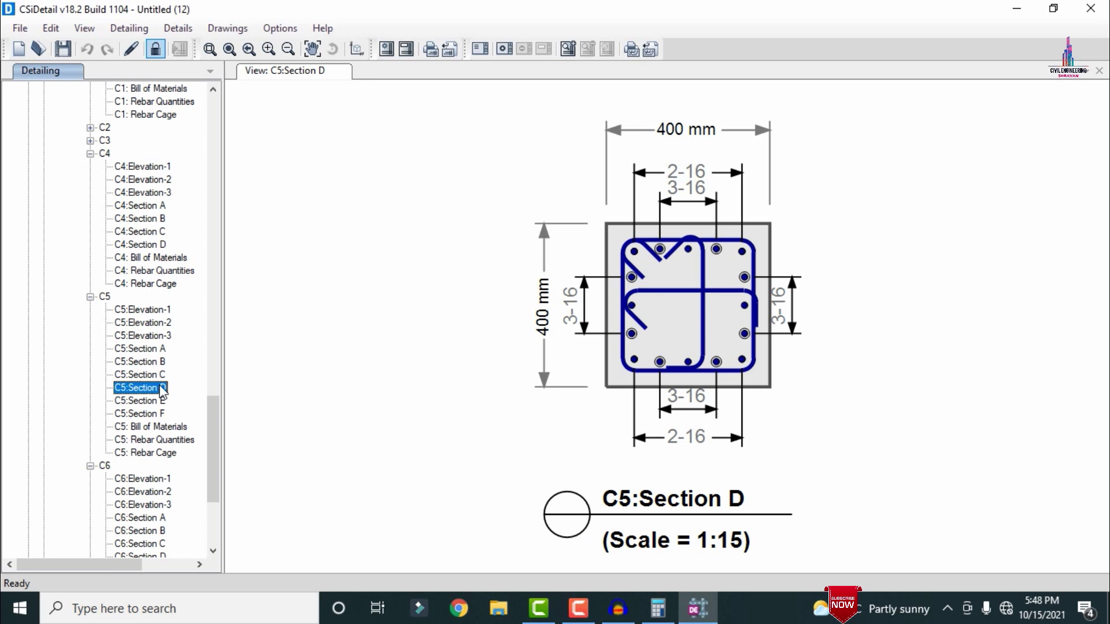
- Examine the reinforcement of column C5 closely in its Section F
left_click(162, 414)
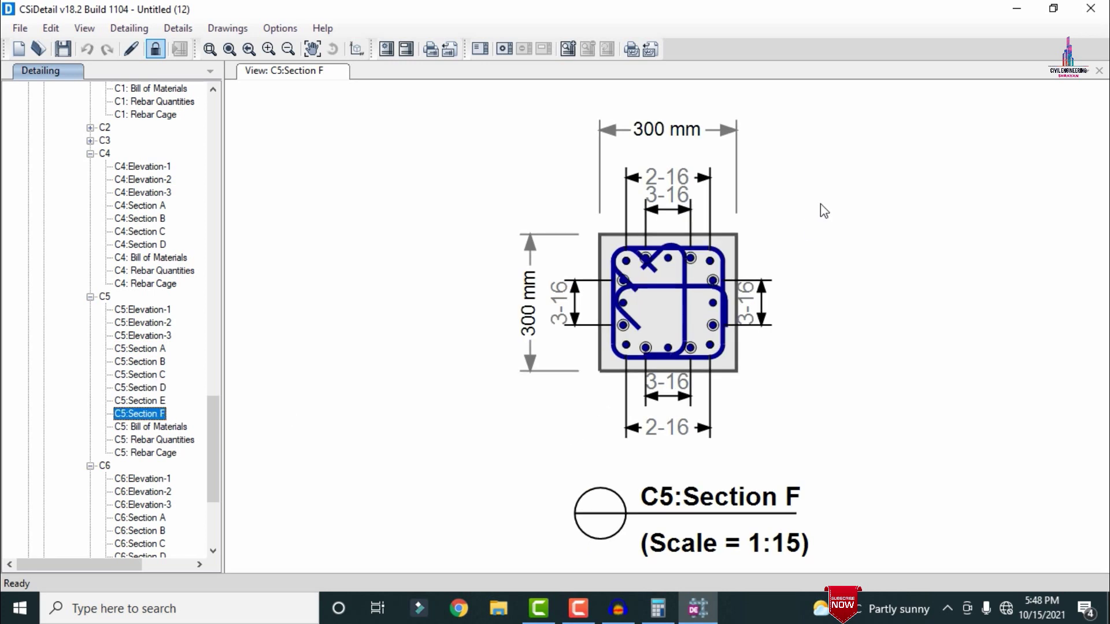
scroll(679, 189, "up", 3)
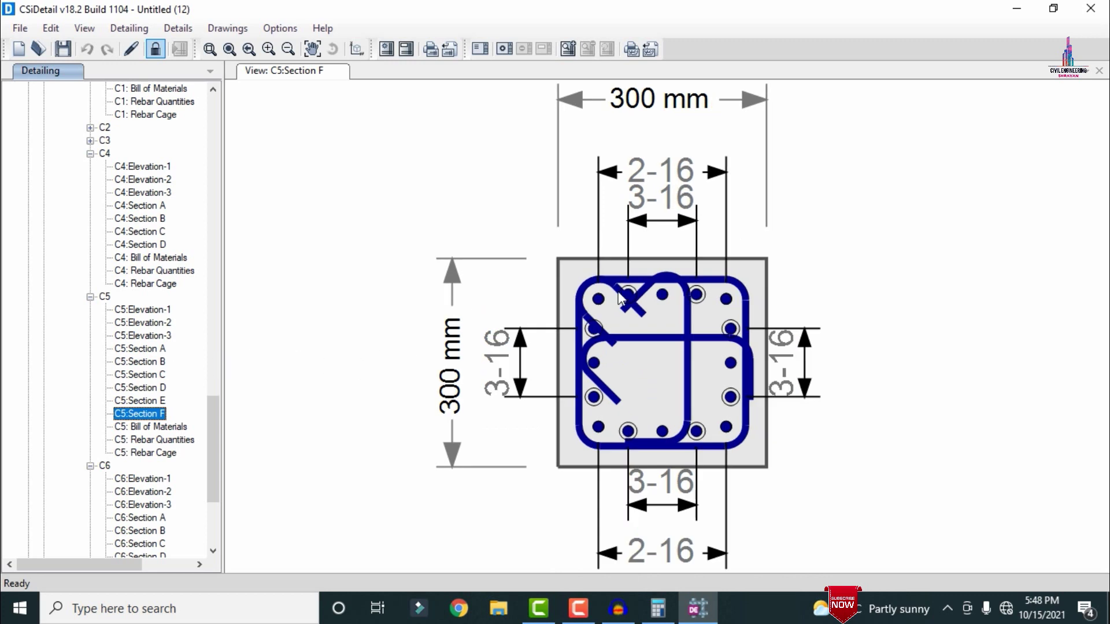
scroll(627, 289, "down", 5)
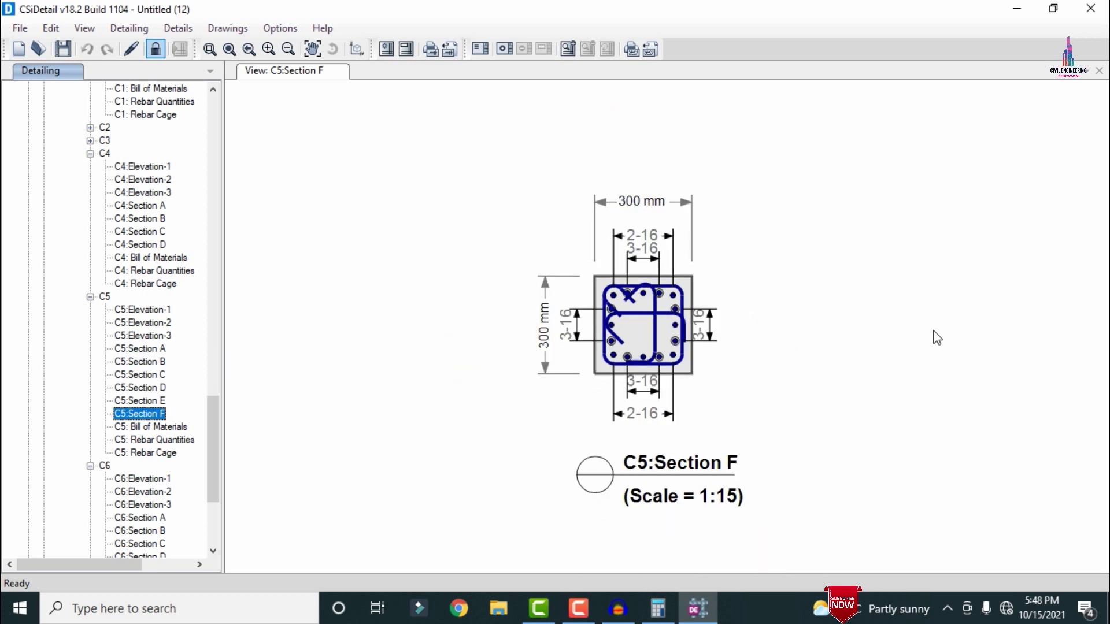